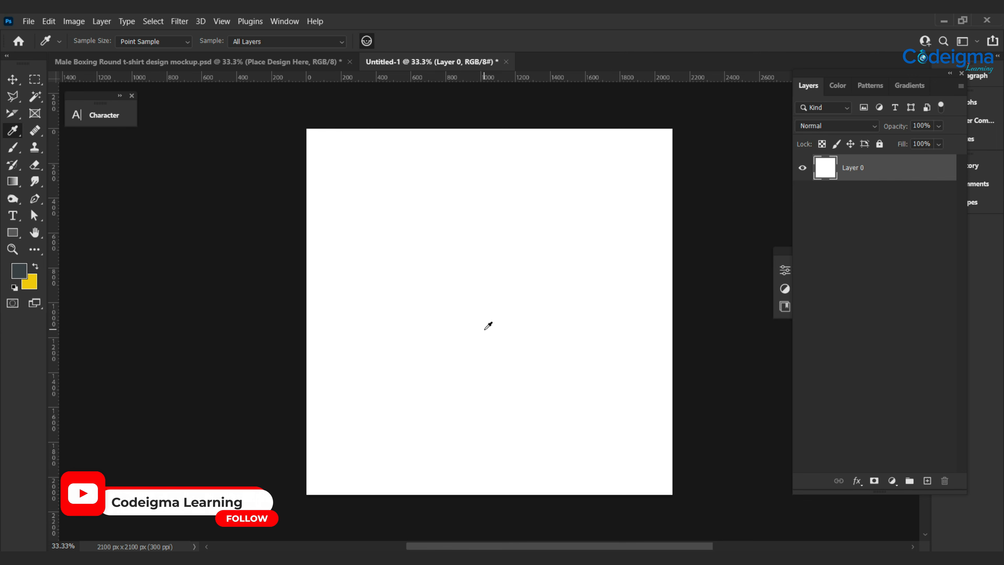
Step: Confirm the canvas size of 2100 by 2100 pixels, and place the white T-shirt photo from the t-shirt folder into the document
key("ctrl+alt+c")
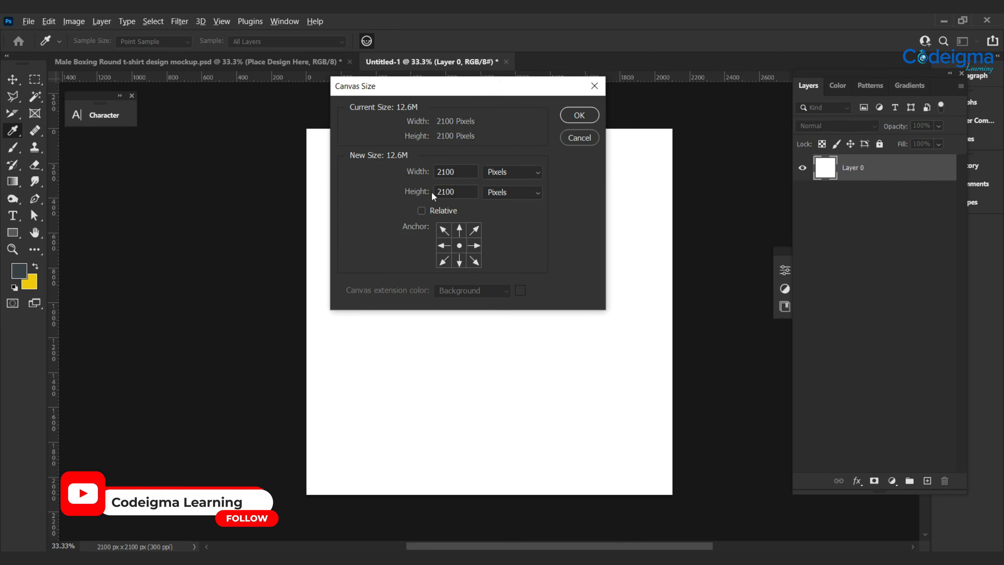
left_click(579, 115)
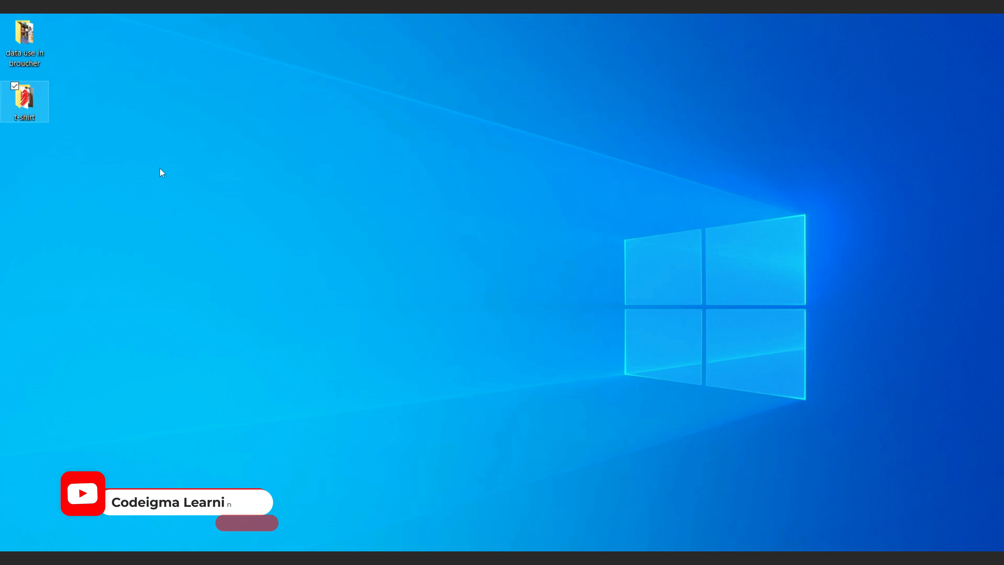
double_click(24, 99)
left_click_drag(482, 242, 511, 339)
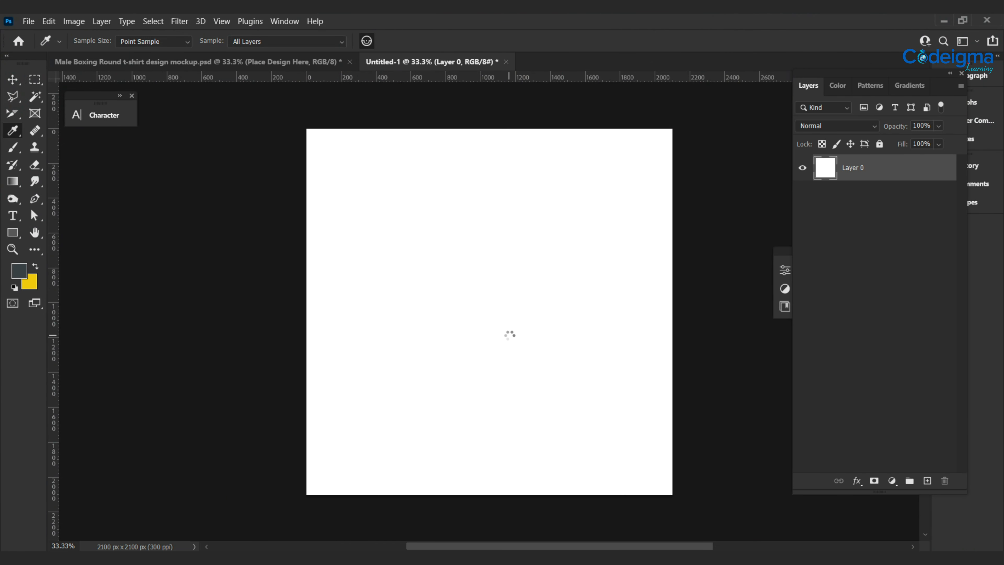
left_click(650, 42)
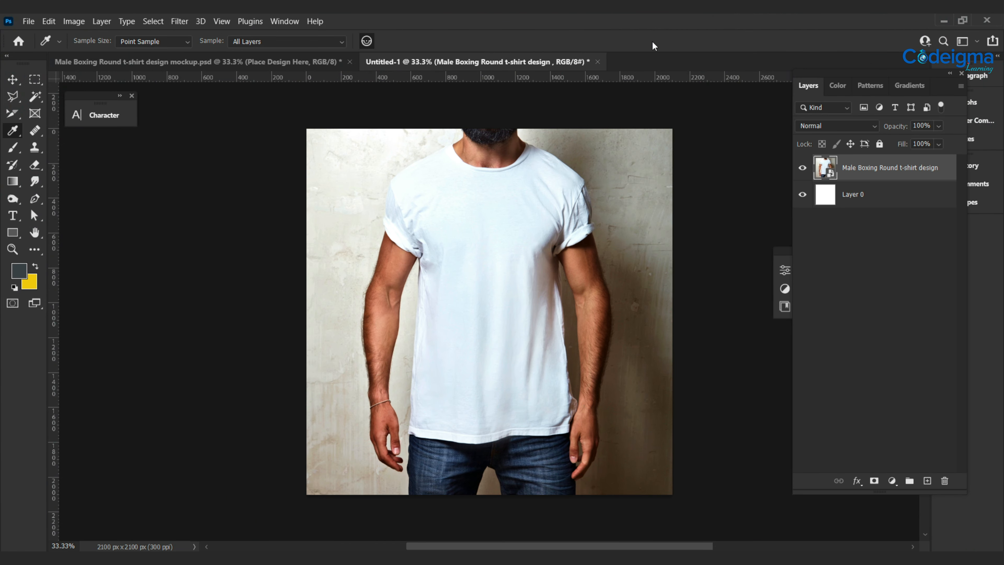
Step: Select the photo's subject, and subtract the jeans, arms and neck with Quick Selection so only the shirt stays selected
left_click(153, 21)
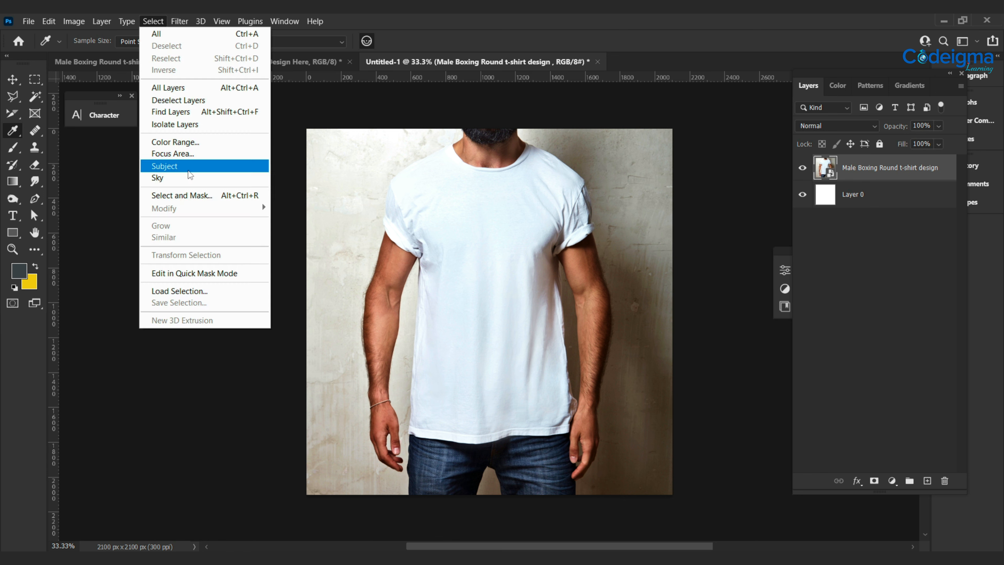
left_click(158, 164)
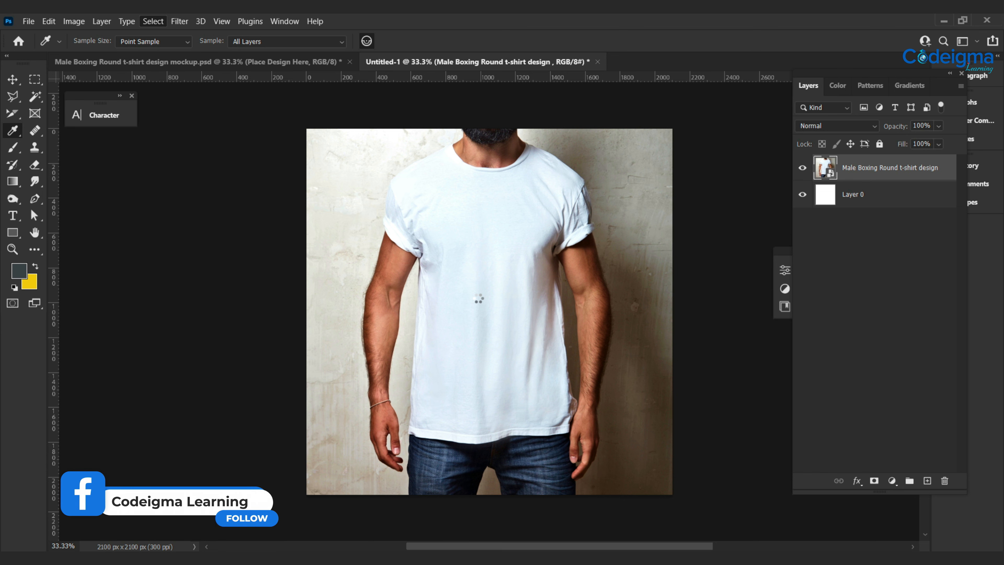
left_click(21, 100)
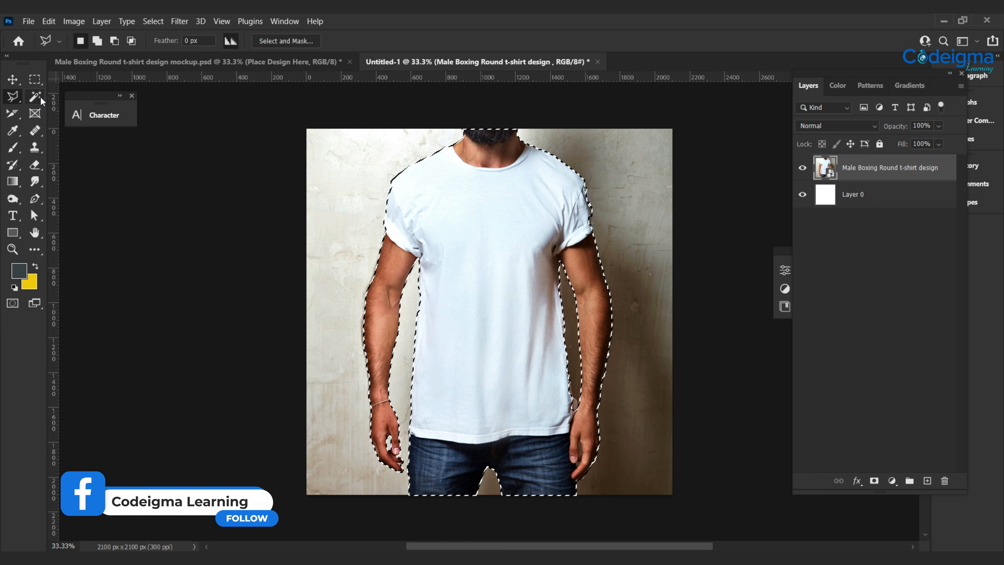
left_click(40, 96)
mouse_move(423, 466)
left_mouse_down()
mouse_move(561, 462)
mouse_move(601, 403)
left_mouse_up()
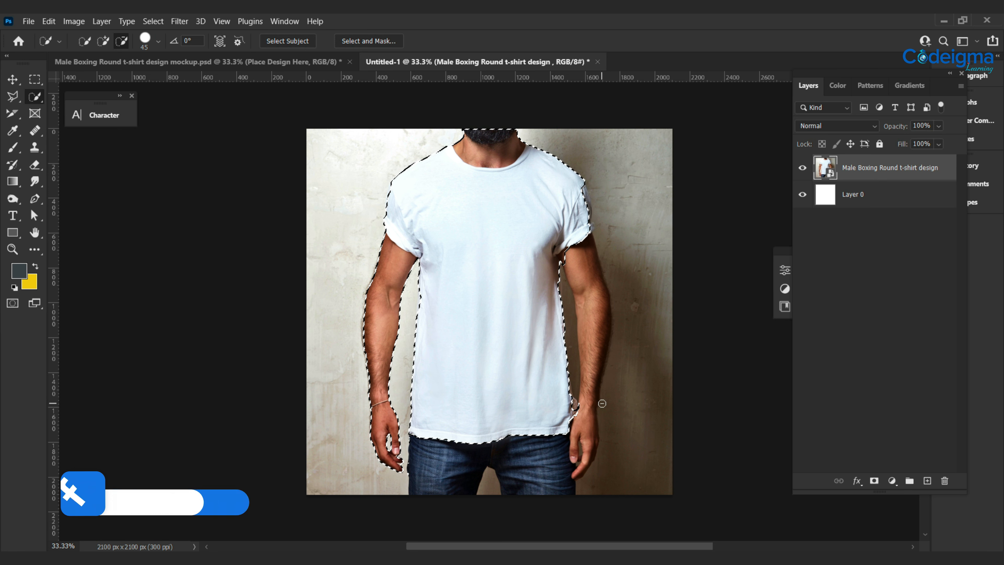
mouse_move(415, 483)
left_mouse_down()
mouse_move(380, 450)
mouse_move(365, 407)
left_mouse_up()
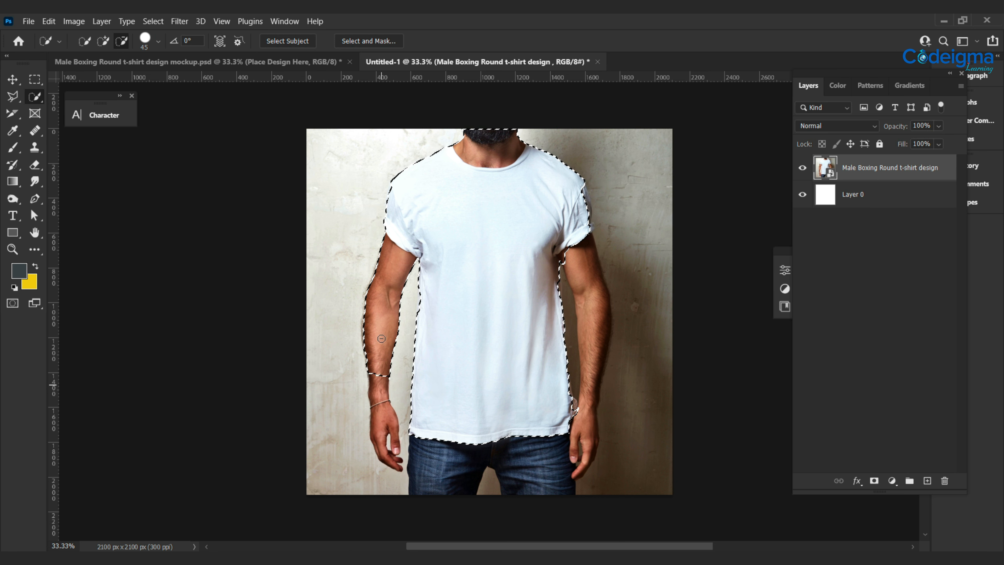
left_click(379, 376, "alt")
left_click(468, 140, "alt")
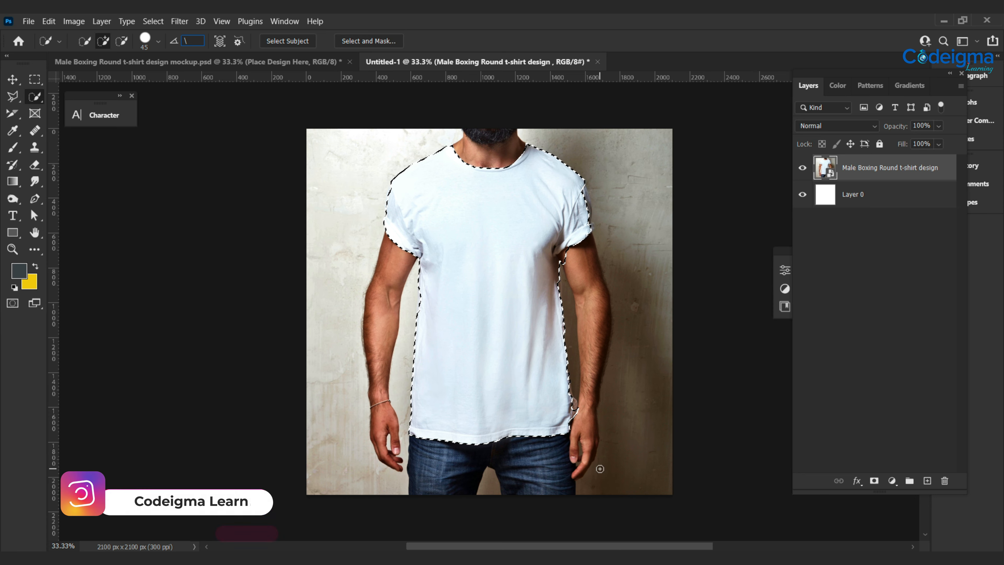
Step: Subtract the background between the shirt's right side and the arm from the selection, using a 40 px selection brush
left_click(12, 79)
left_click(515, 229)
key("ctrl+plus")
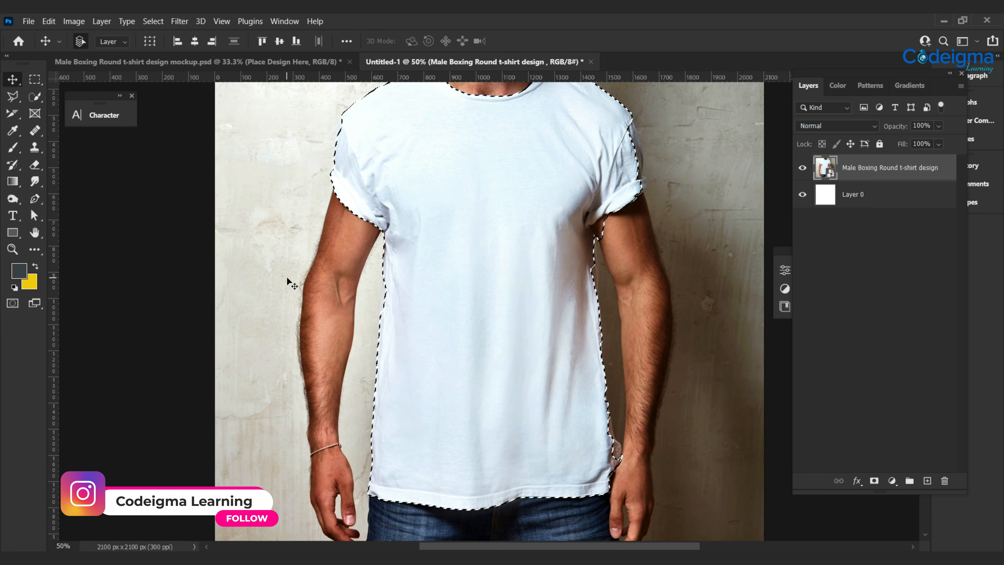
mouse_move(466, 423)
left_mouse_down()
mouse_move(309, 237)
mouse_move(358, 325)
left_mouse_up()
left_click(35, 96)
left_click(498, 360)
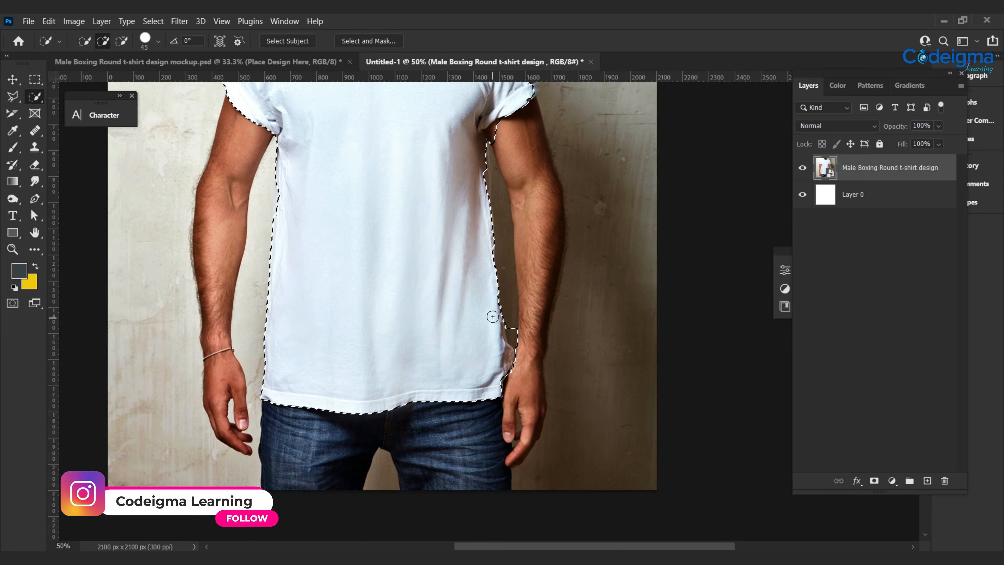
key("[")
left_click(485, 136, "alt")
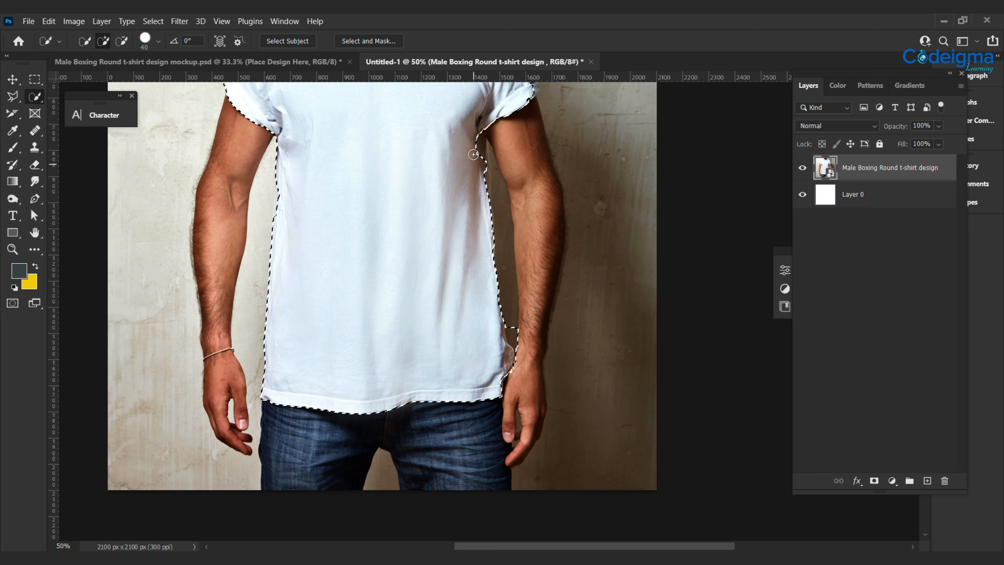
left_click(483, 153)
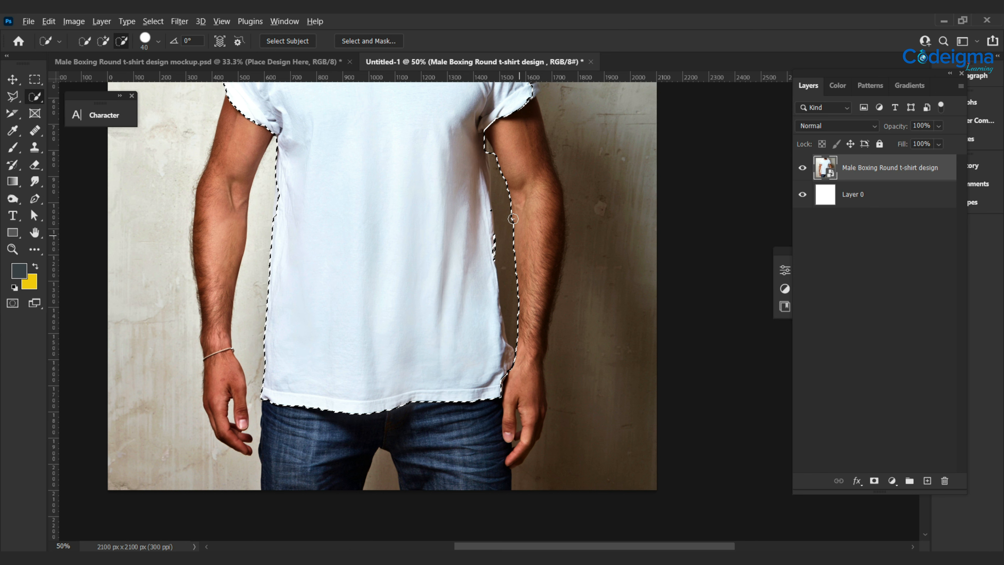
left_click(508, 269, "alt")
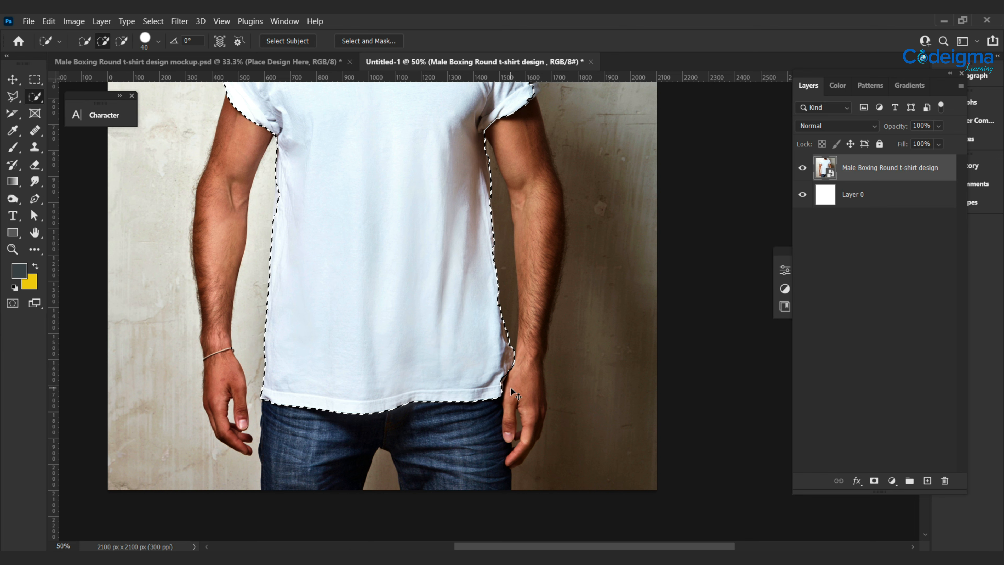
Step: Trim the selection around the shirt's lower right hem corner beside the hand, using a 20 px selection brush
key("ctrl+plus")
left_click_drag(501, 458, 459, 302)
left_click(461, 311)
key("bracketleft")
key("bracketleft")
key("bracketleft")
key("bracketleft")
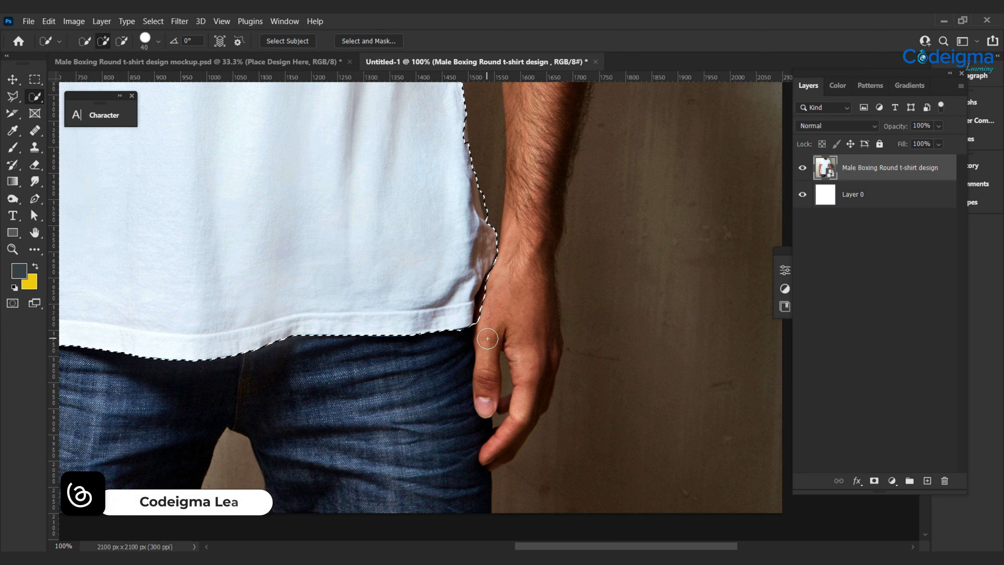
left_click(482, 328)
left_click(491, 351, "alt")
left_click(490, 322, "alt")
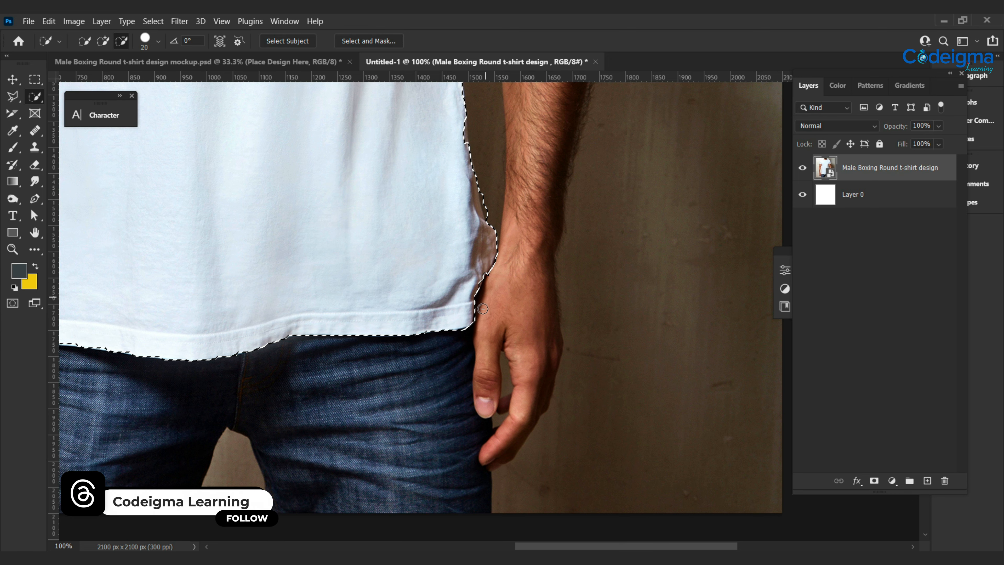
Step: Refine the selection along the right sleeve so it includes the outer sleeve and cuff but excludes the wall
scroll(492, 273, "up", 3)
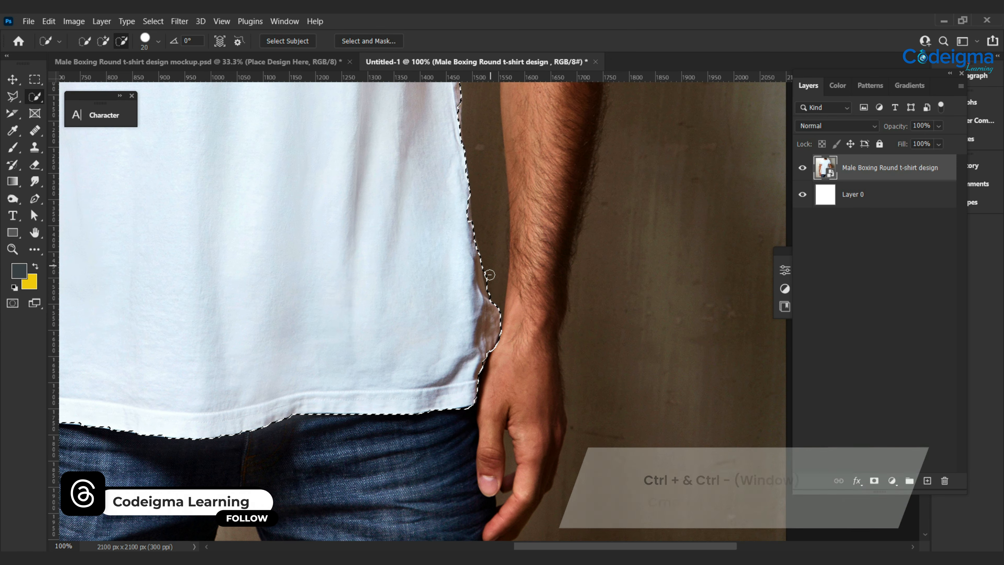
scroll(492, 272, "up", 6)
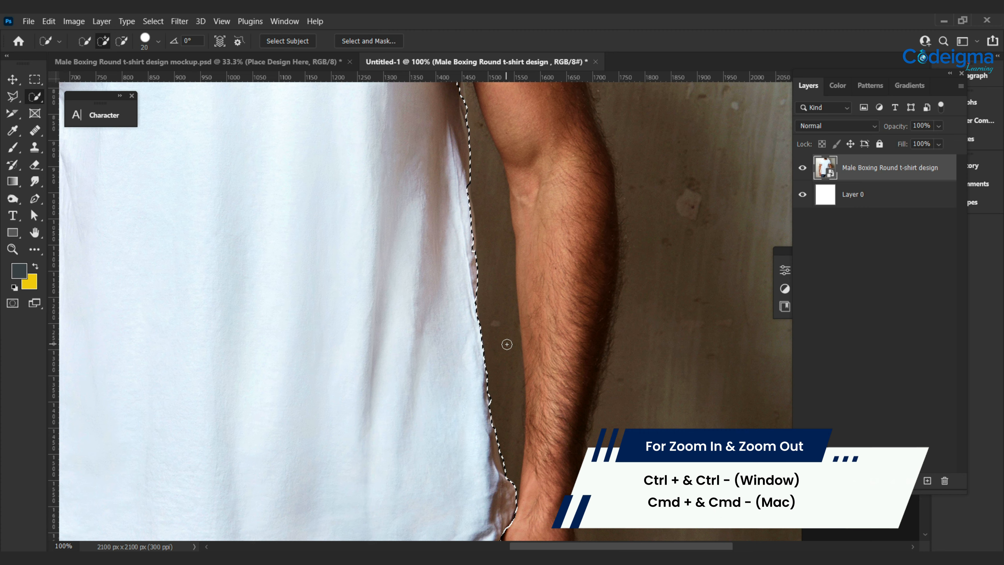
scroll(488, 376, "up", 3)
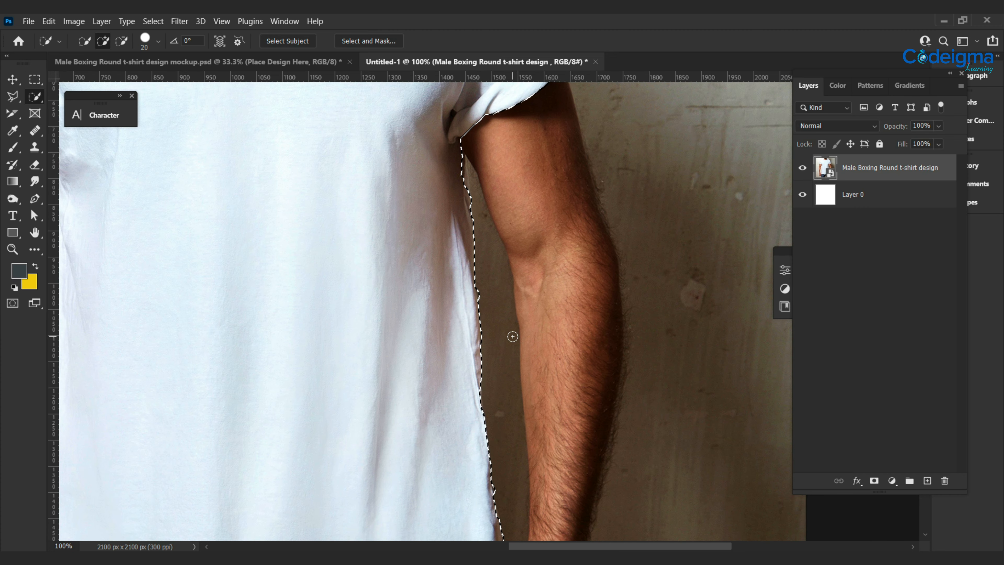
scroll(512, 336, "up", 4)
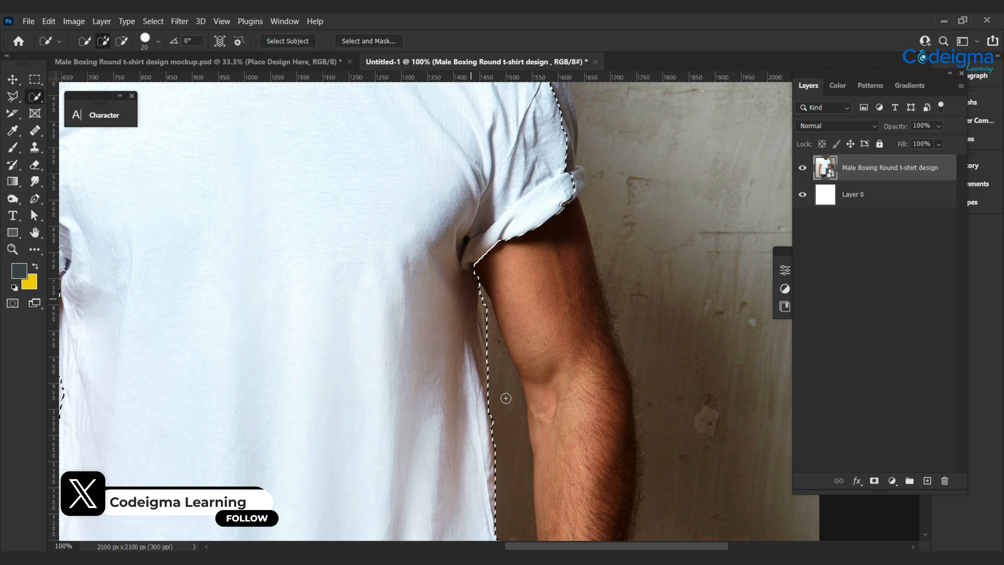
scroll(592, 385, "up", 6)
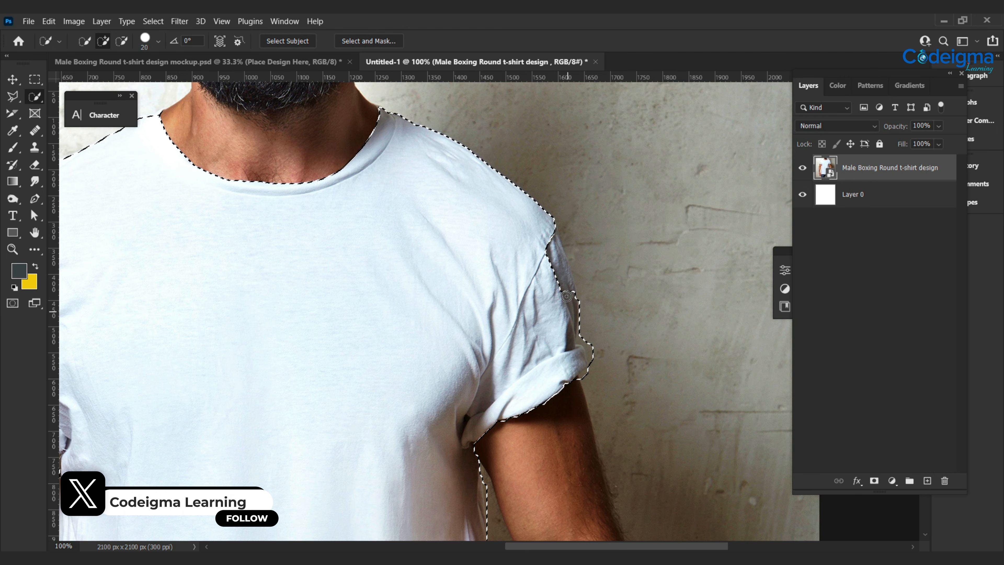
left_click_drag(566, 296, 557, 250)
left_click(588, 339, "alt")
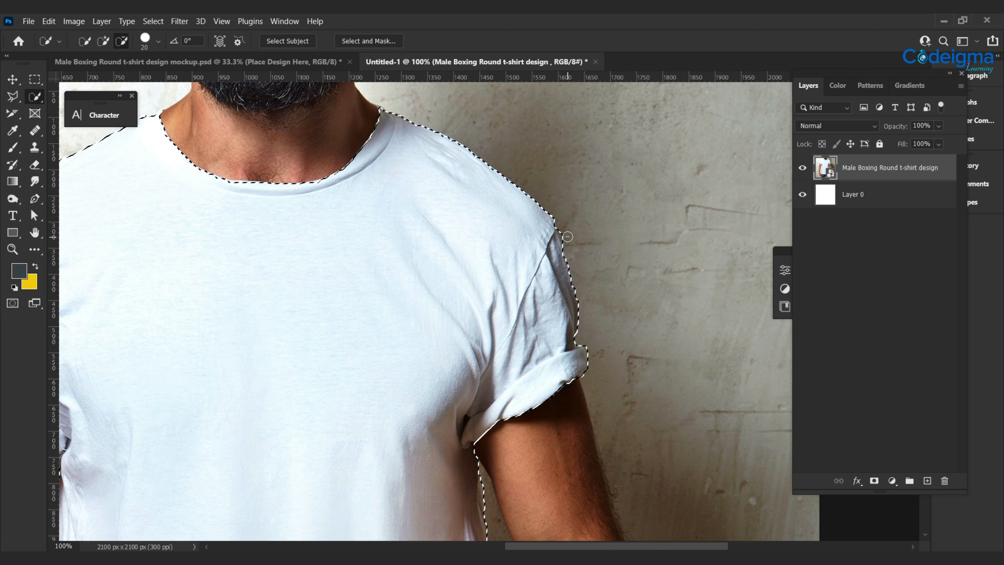
Step: Clean up the selection along the sleeves and the shirt's left side with a 9 px brush, and copy the shirt to a new layer
scroll(568, 237, "up", 3)
left_click_drag(644, 469, 542, 390)
key("[")
key("[")
key("[")
left_click_drag(585, 292, 573, 287)
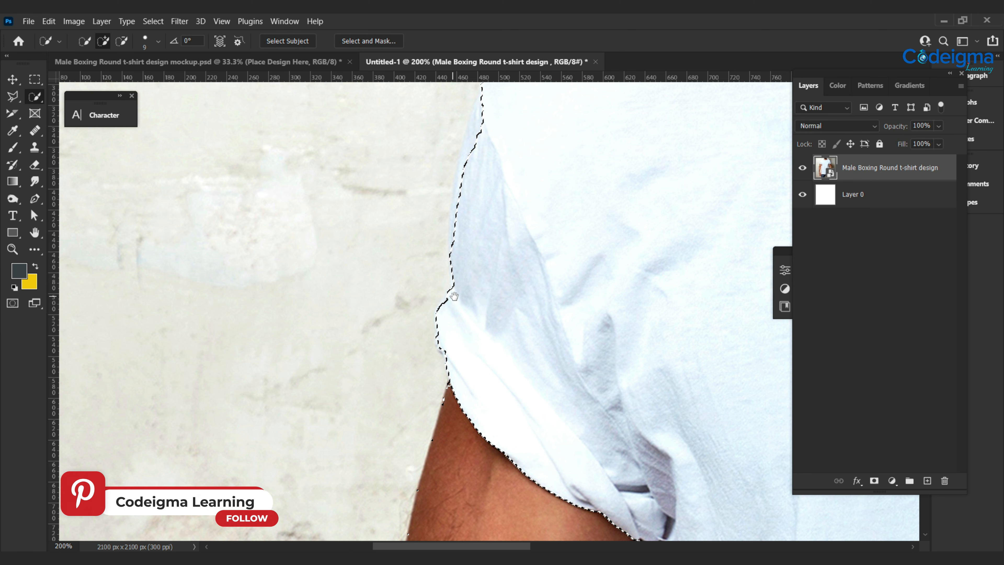
left_click_drag(454, 296, 418, 438)
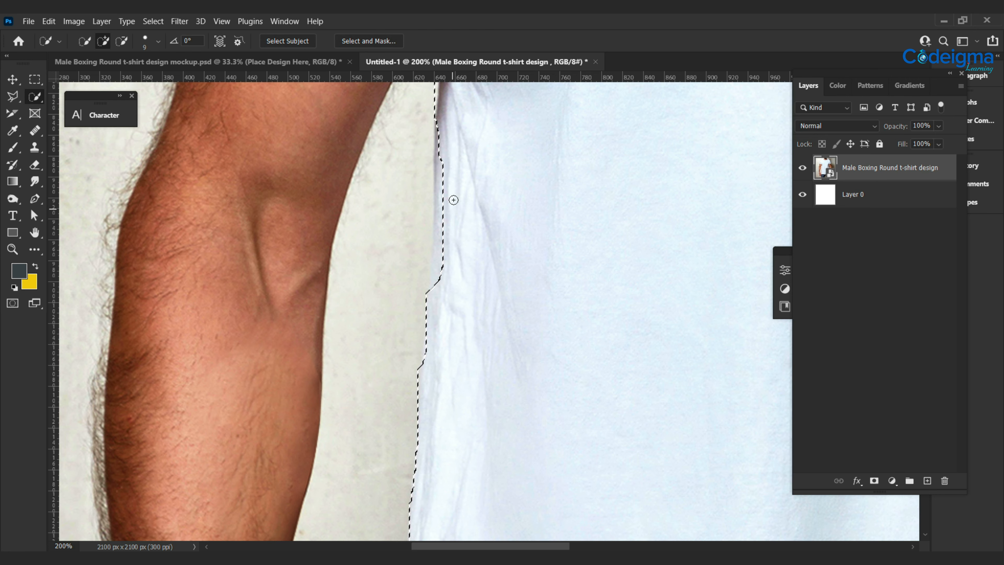
mouse_move(453, 199)
left_mouse_down()
mouse_move(450, 157)
mouse_move(455, 259)
left_mouse_up()
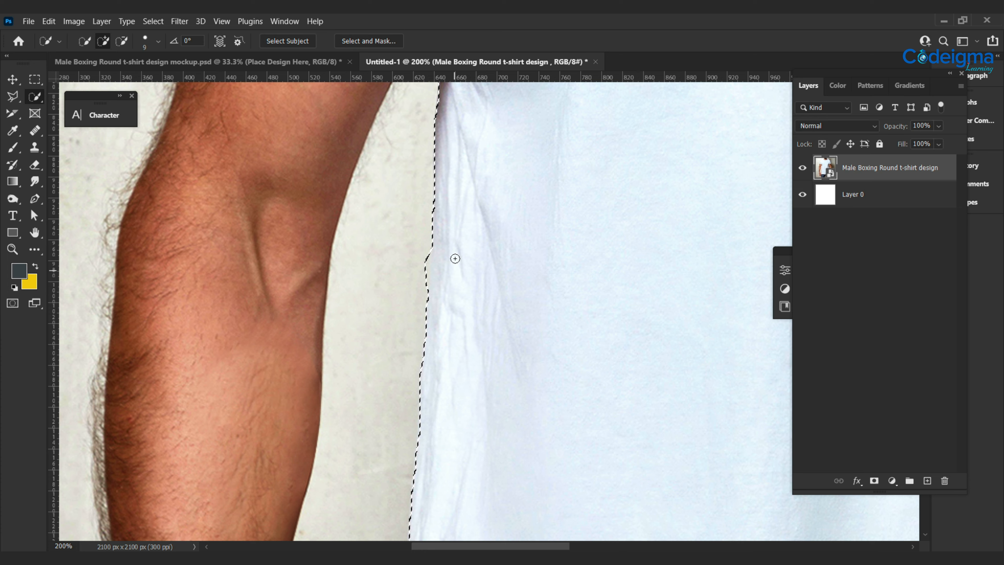
key("ctrl+j")
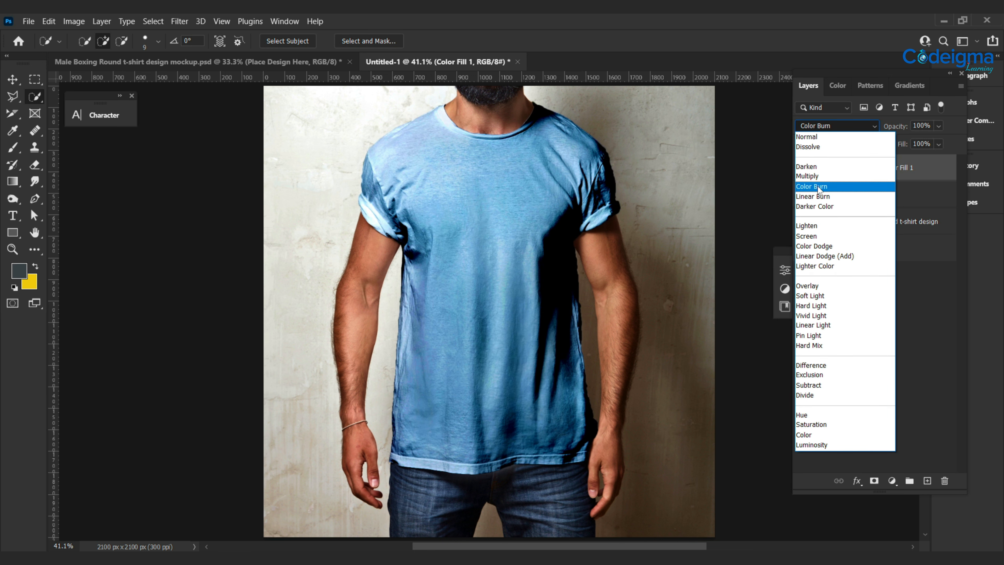
Step: Set the clipped Color Fill layer's blend mode to Linear Burn and fill it with the yellow background color
left_click(814, 197)
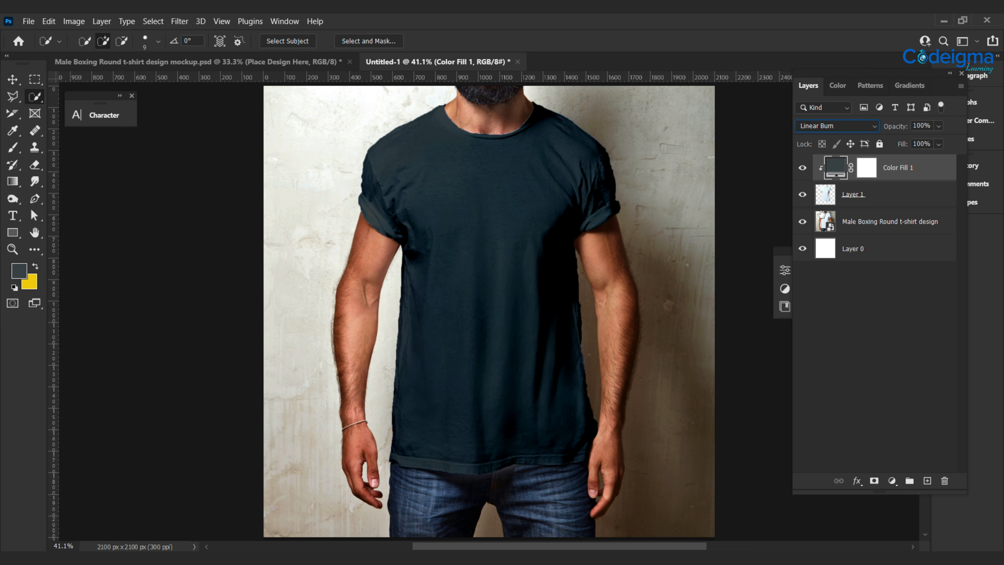
key("ctrl+BackSpace")
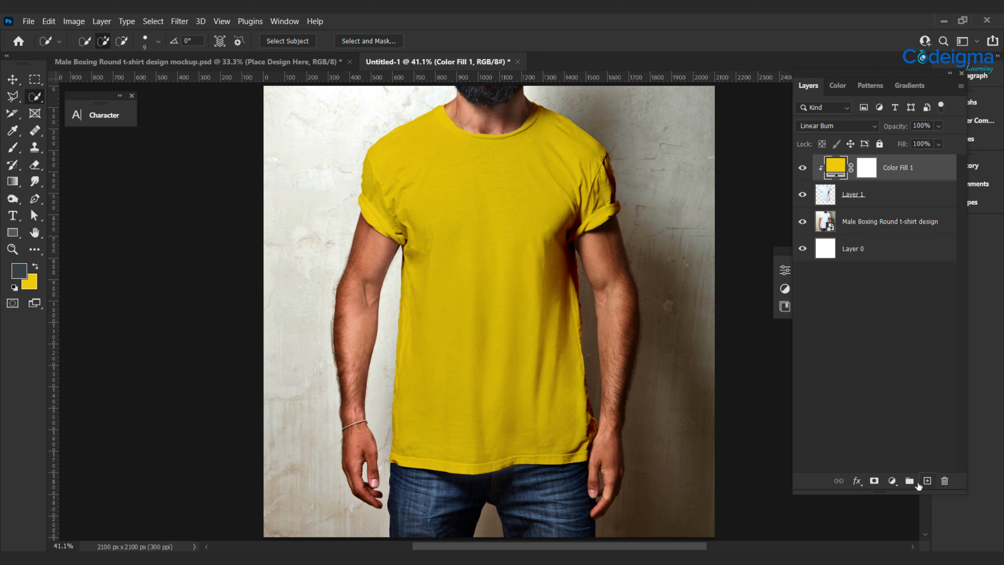
Step: Add a new layer above the color fill and create a rectangle 100 px wide and 190 px high on it
left_click(926, 480)
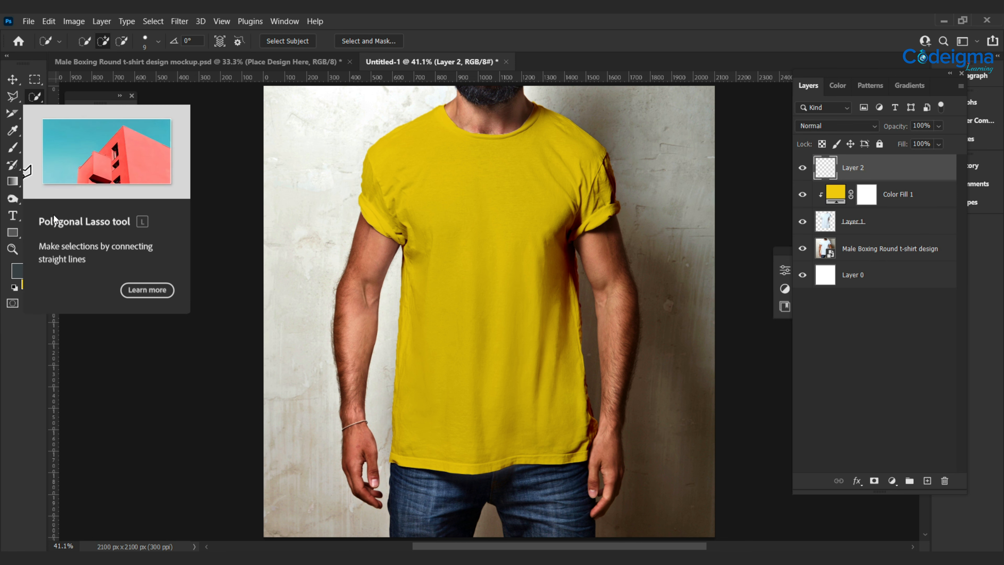
left_click(13, 233)
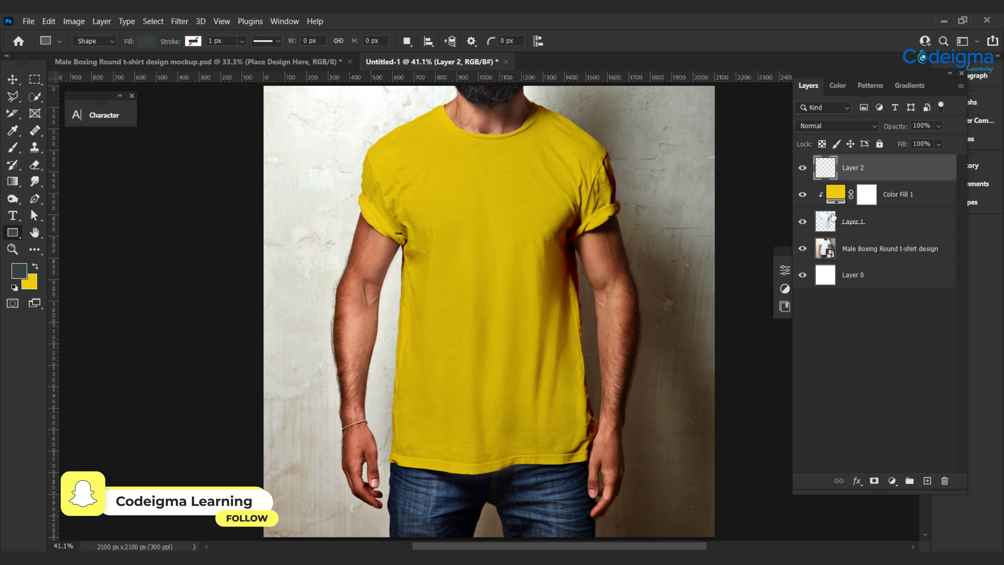
left_click(476, 255)
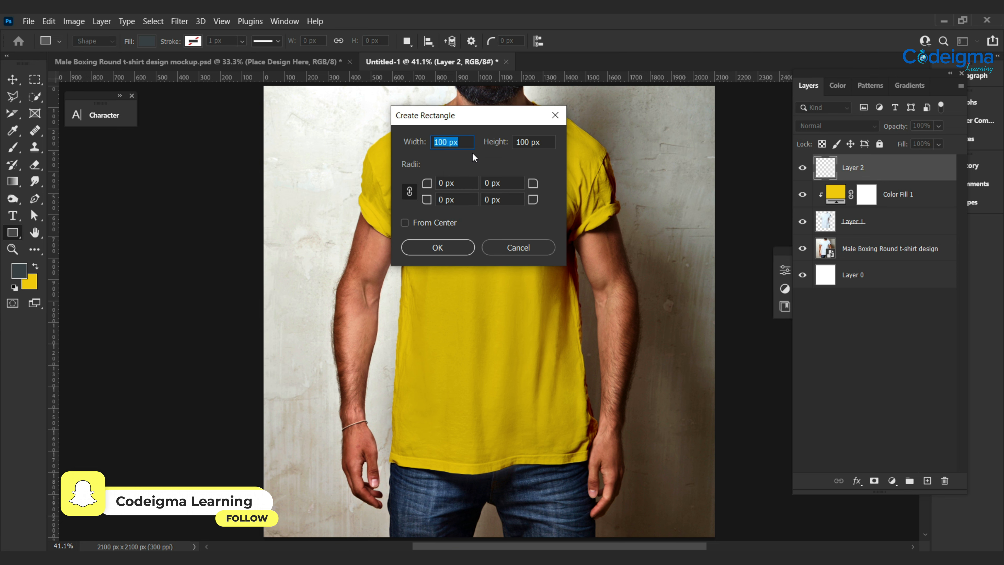
left_click(530, 142)
key("BackSpace")
key("BackSpace")
key("BackSpace")
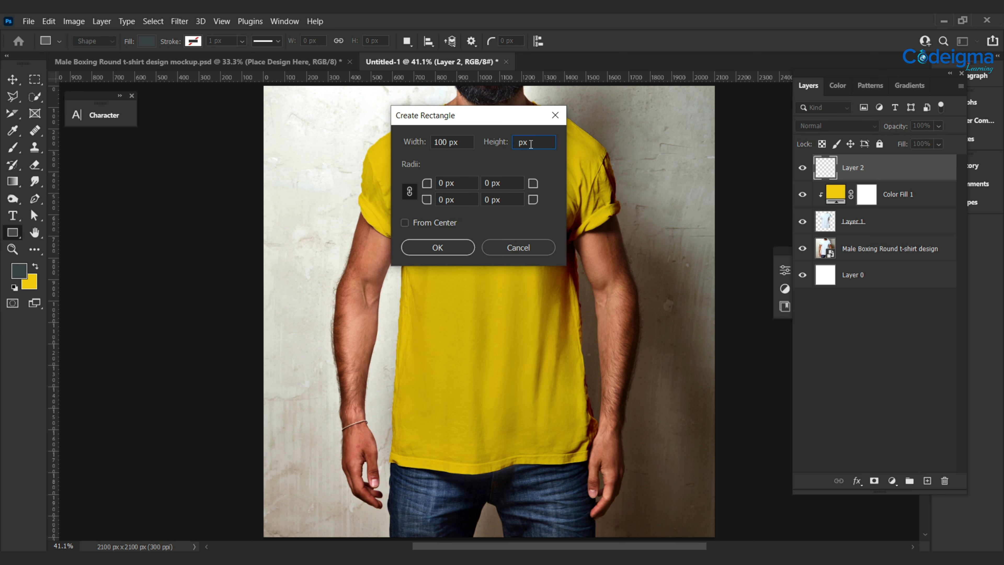
type("190")
left_click(457, 244)
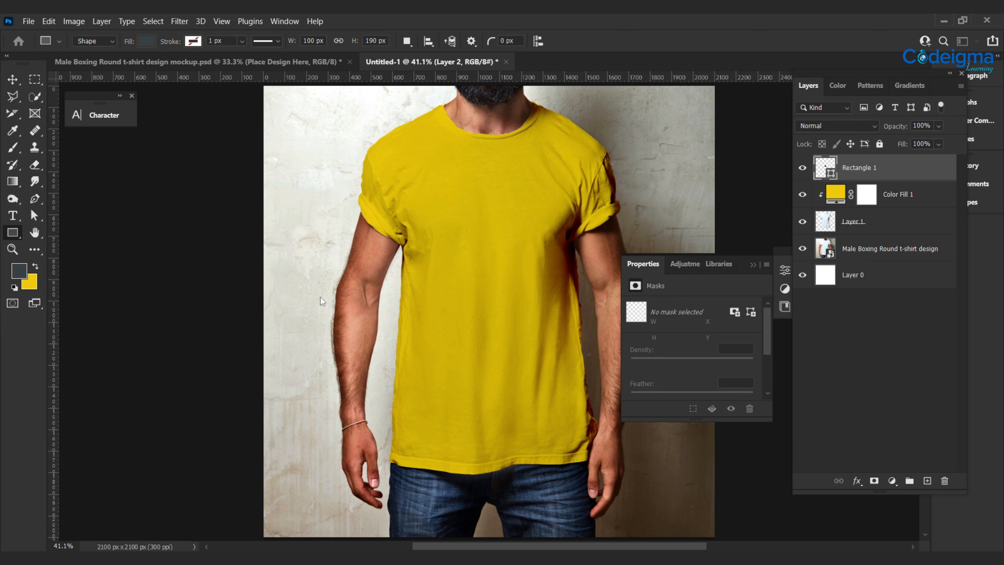
Step: Move the rectangle to the middle of the shirt directly below the collar, at about X 1000 px and Y 225 px
left_click(11, 79)
left_click_drag(487, 286, 490, 164)
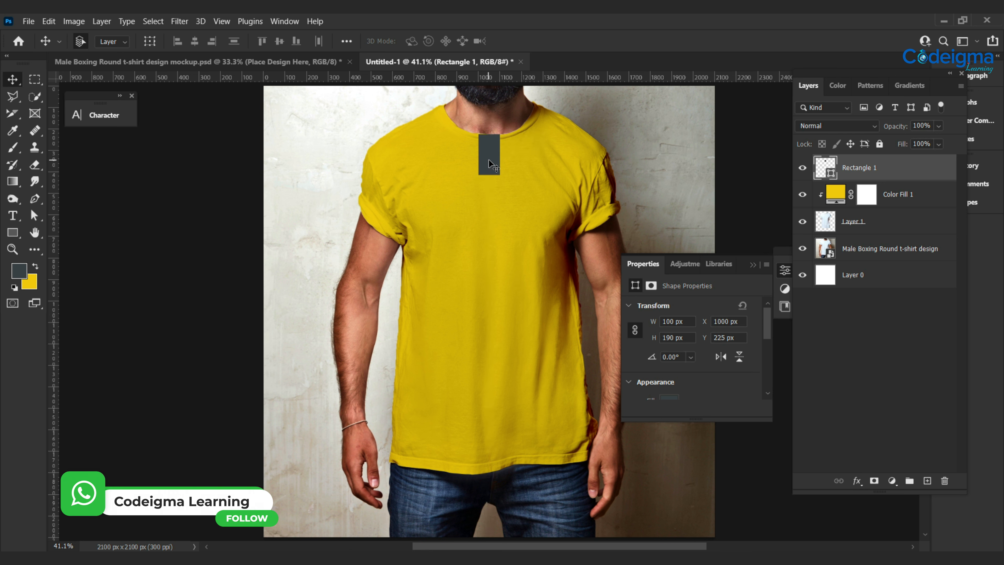
Step: Delete the 100 by 190 px rectangle layer below the collar and add a new layer above the color fill
left_click_drag(889, 168, 944, 480)
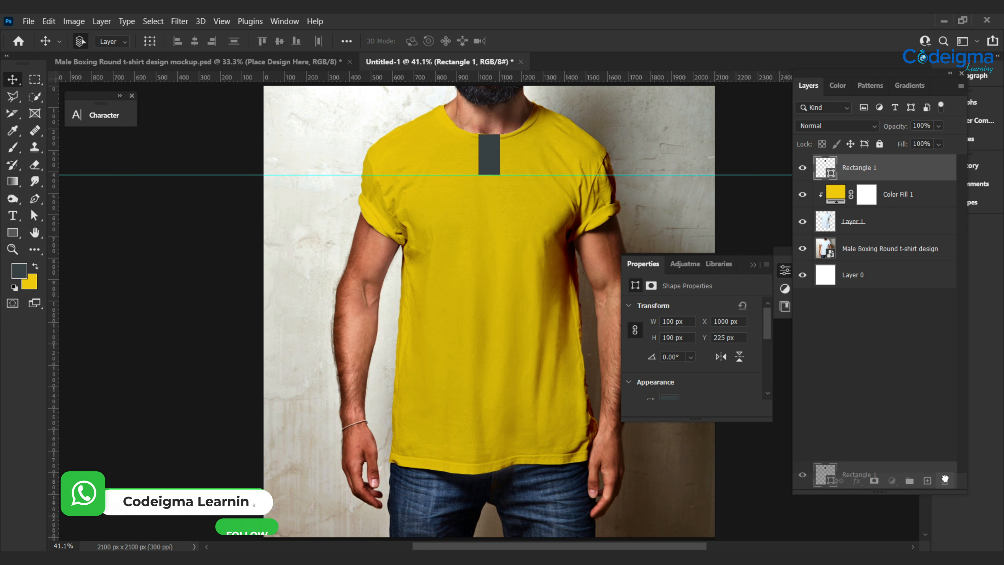
left_click(926, 480)
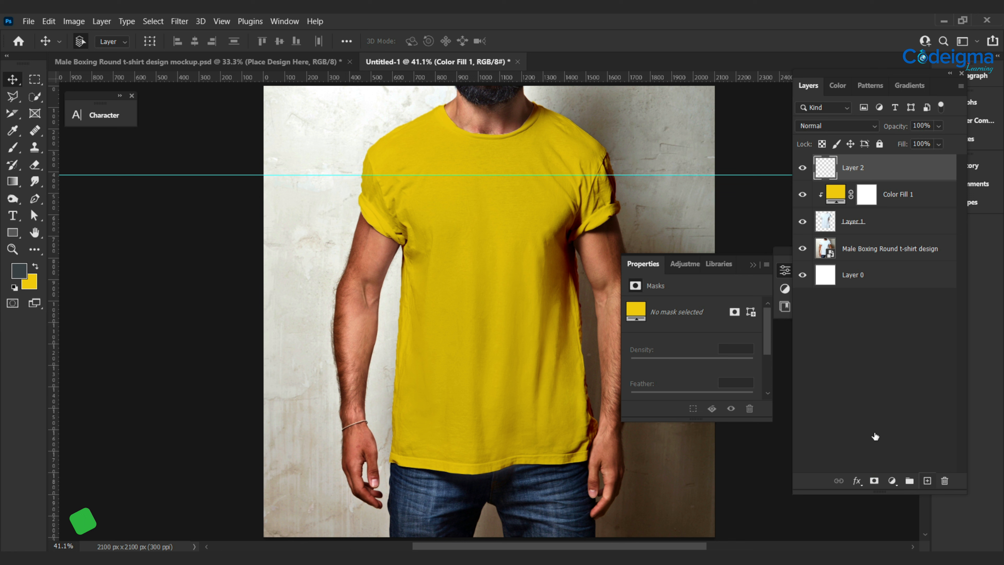
left_click(14, 235)
left_click(478, 174)
type("1285")
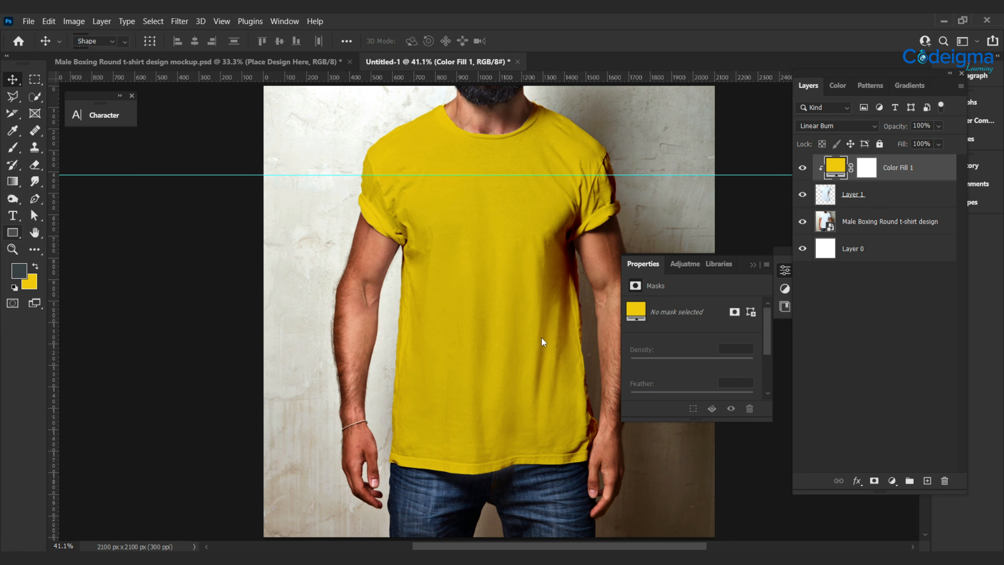
Step: Create a rectangle 1020 px wide and 1323 px high above the color fill
left_click(544, 341)
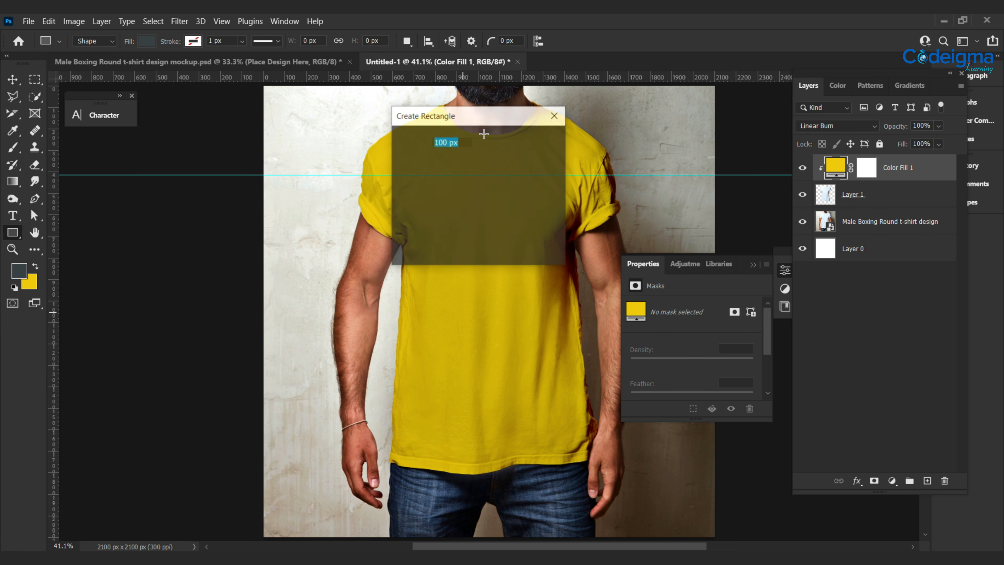
type("1020")
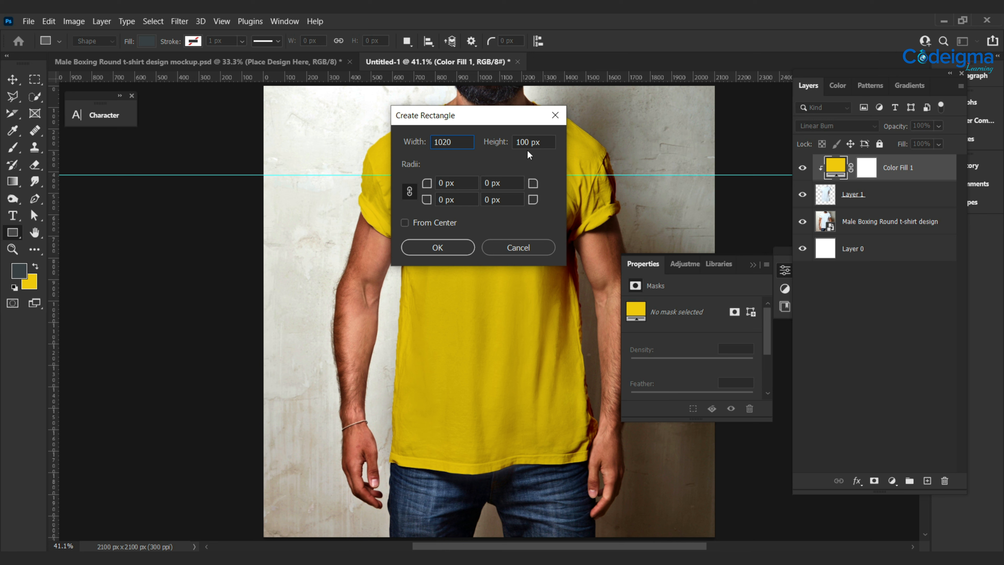
left_click(527, 142)
key("BackSpace")
key("BackSpace")
type("323")
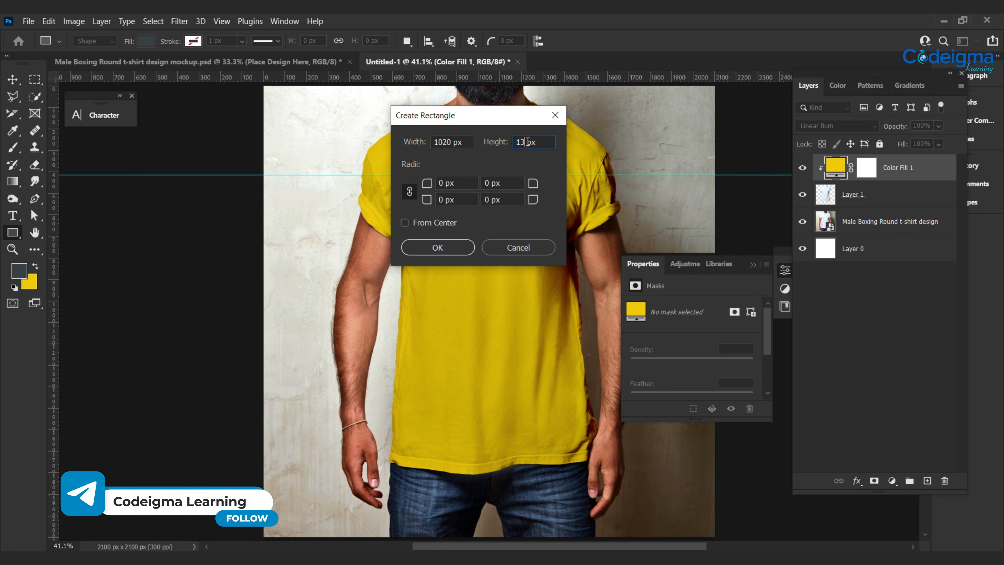
left_click(437, 248)
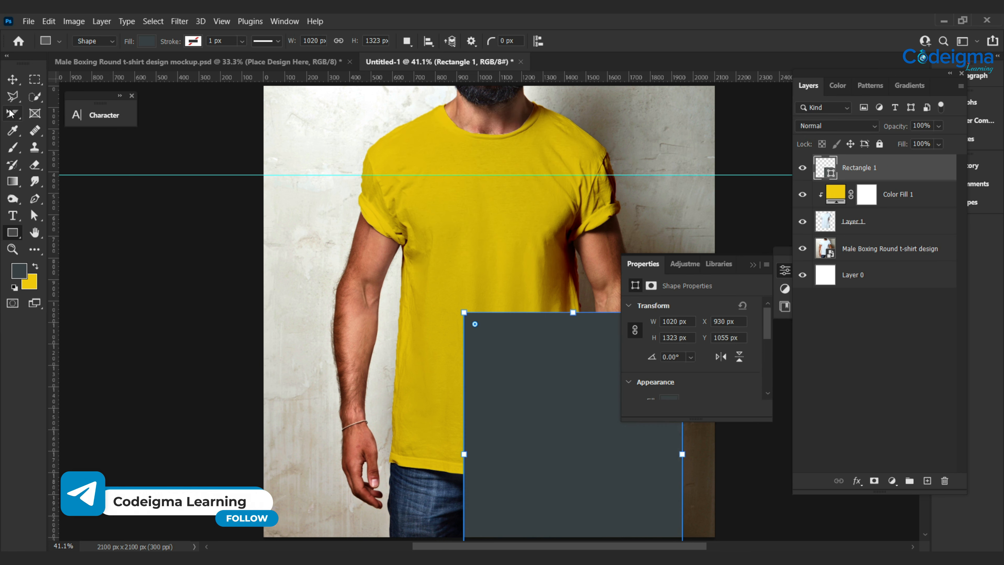
Step: Move the rectangle over the shirt with its upper edge on the guide, at about X 538 px and Y 415 px, and convert it to a smart object
key("v")
left_click_drag(512, 328, 521, 298)
right_click(866, 172)
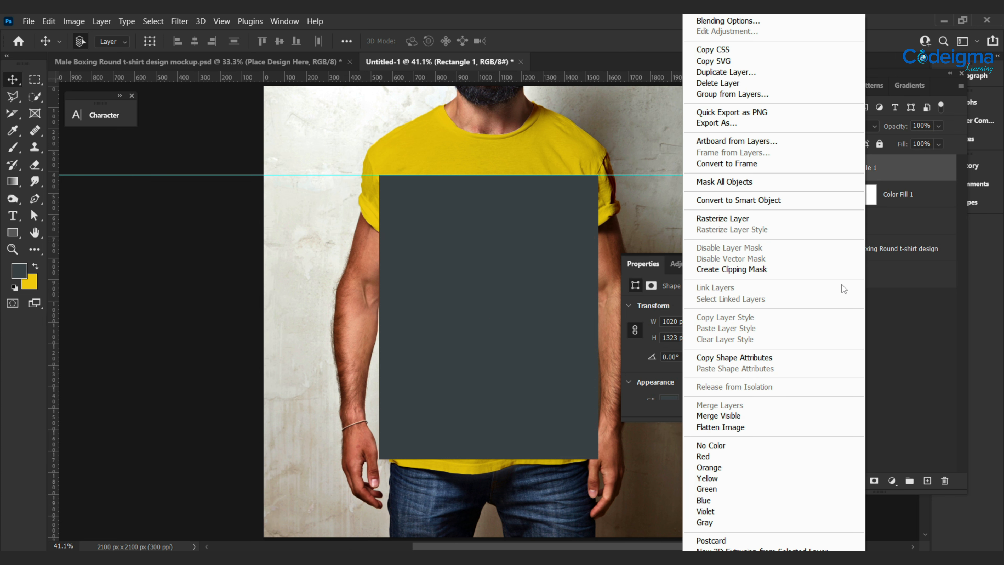
left_click(834, 202)
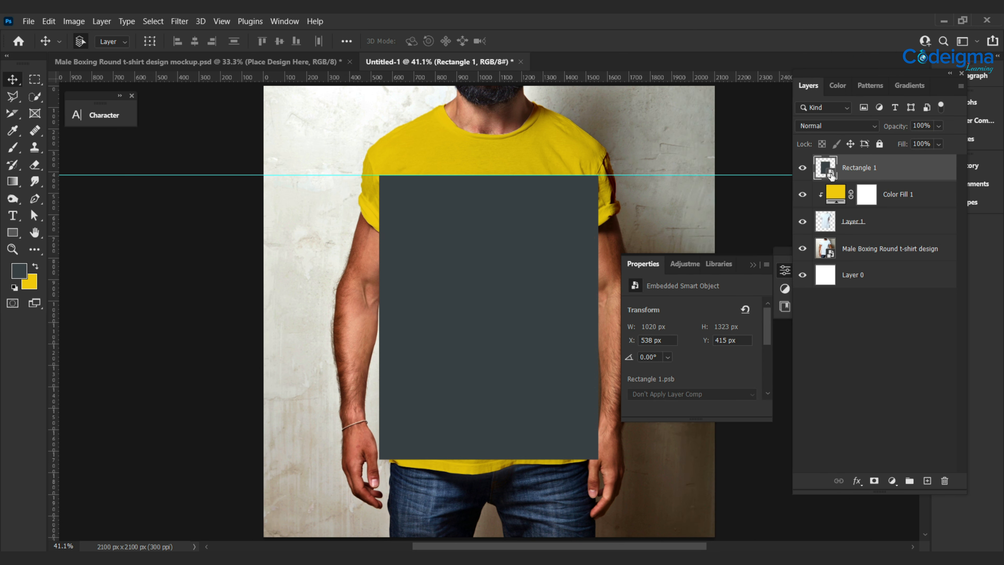
Step: Open the smart object's contents for editing and hide its rectangle layer
double_click(831, 175)
left_click(802, 170)
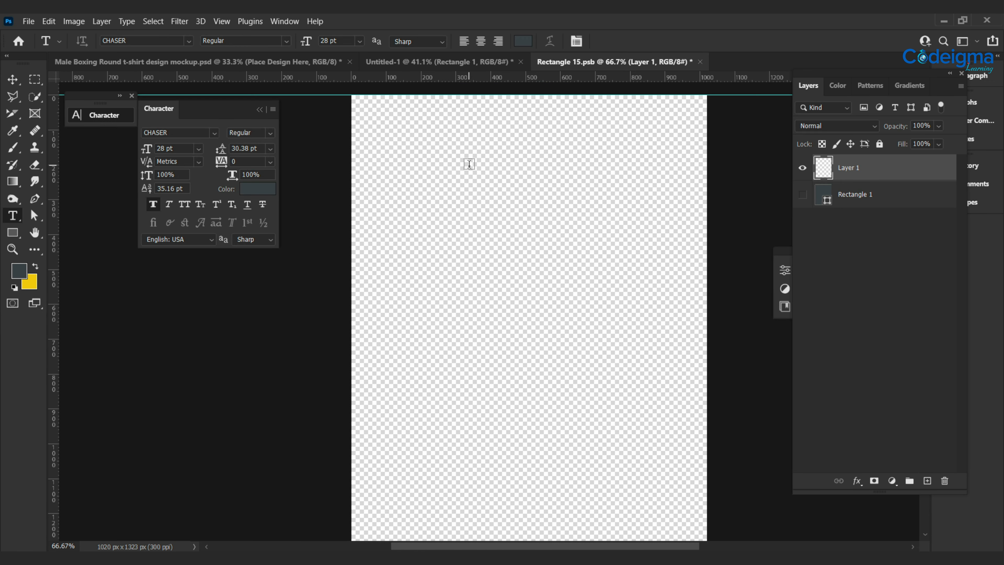
Step: Add the text WORK in CHASER Regular, 28 pt, and center it near the upper edge of the canvas
left_click(469, 163)
type("WORK")
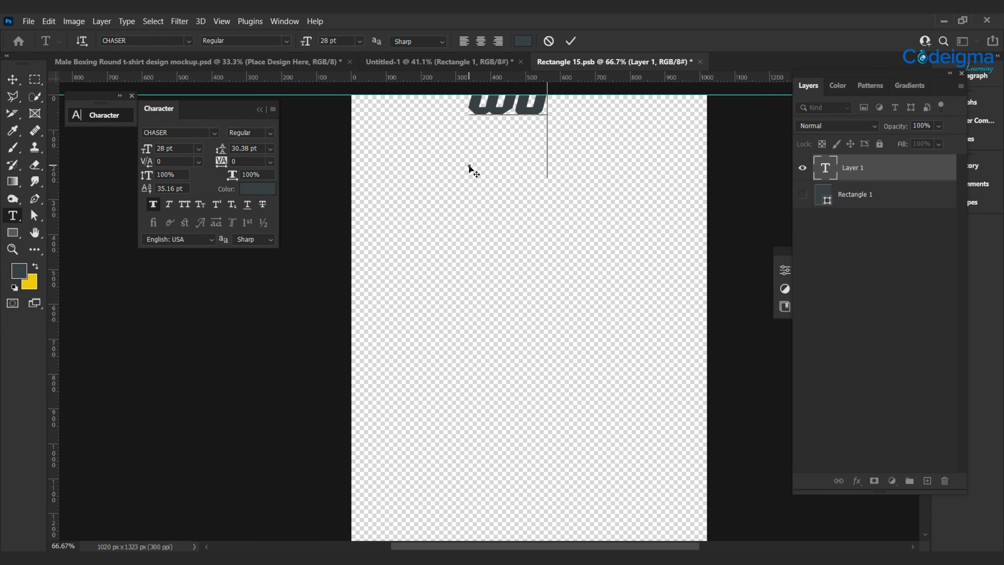
key("ctrl+Return")
left_click(12, 79)
left_click_drag(534, 108, 528, 131)
Step: Add the text HARD on a new layer and place it centered directly below WORK
left_click(926, 479)
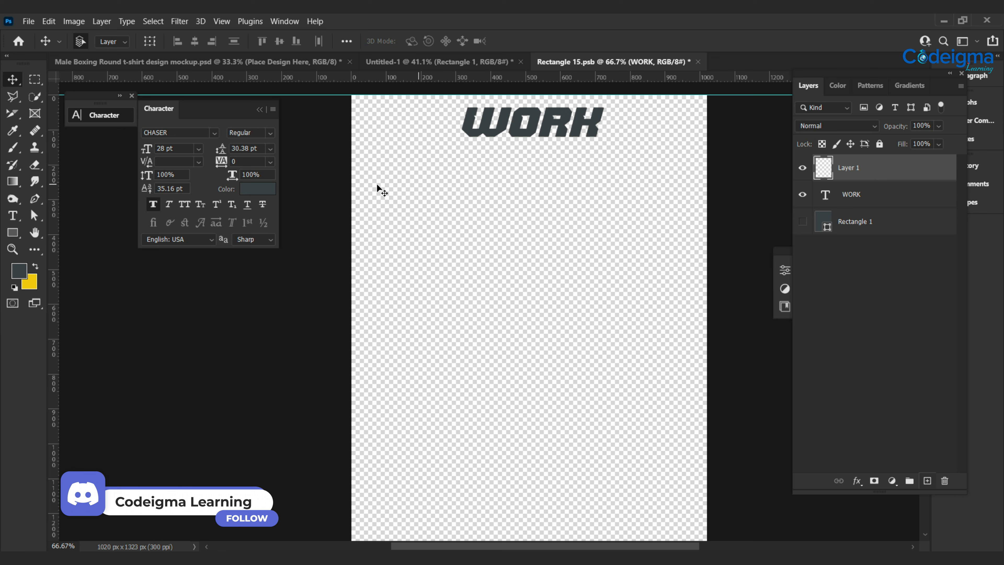
key("t")
left_click(469, 182)
key("BackSpace")
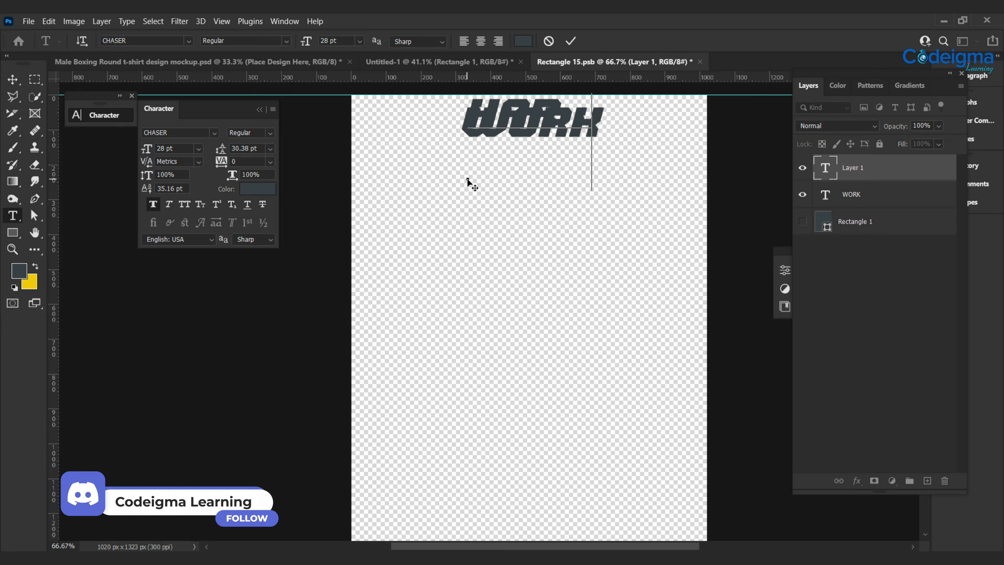
type("HARD")
key("ctrl+Return")
key("v")
left_click_drag(536, 118, 538, 165)
Step: Add the text DREAM on a new layer and center it below HARD with a 31 px gap
key("ctrl+shift+alt+n")
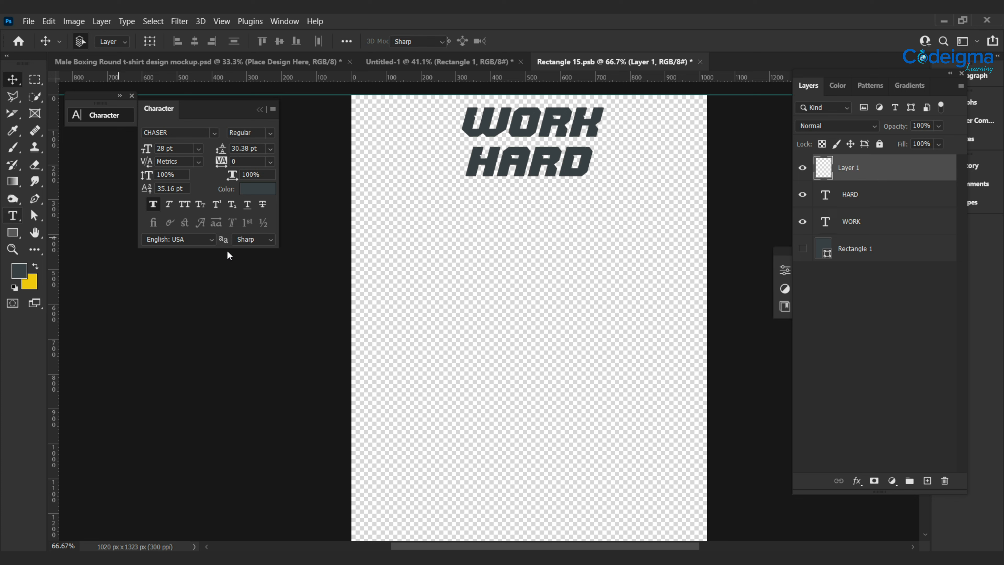
key("t")
left_click(461, 244)
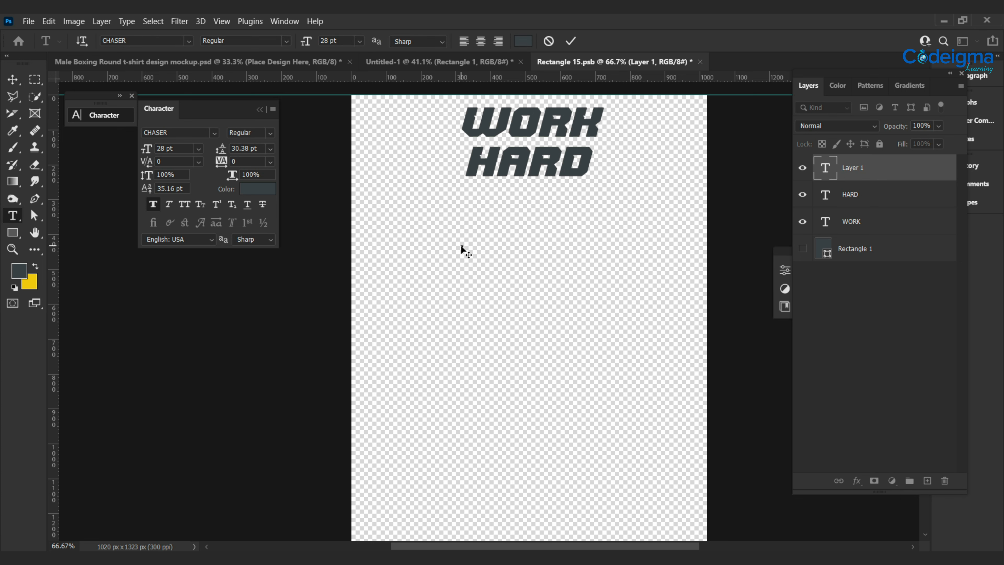
type("DREAM")
key("ctrl+Return")
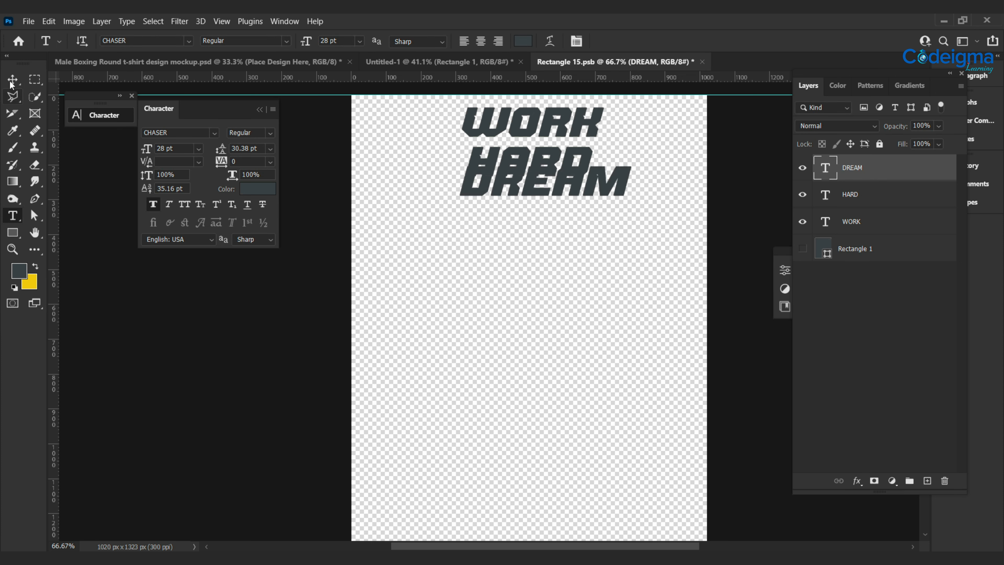
key("v")
left_click_drag(565, 192, 540, 216)
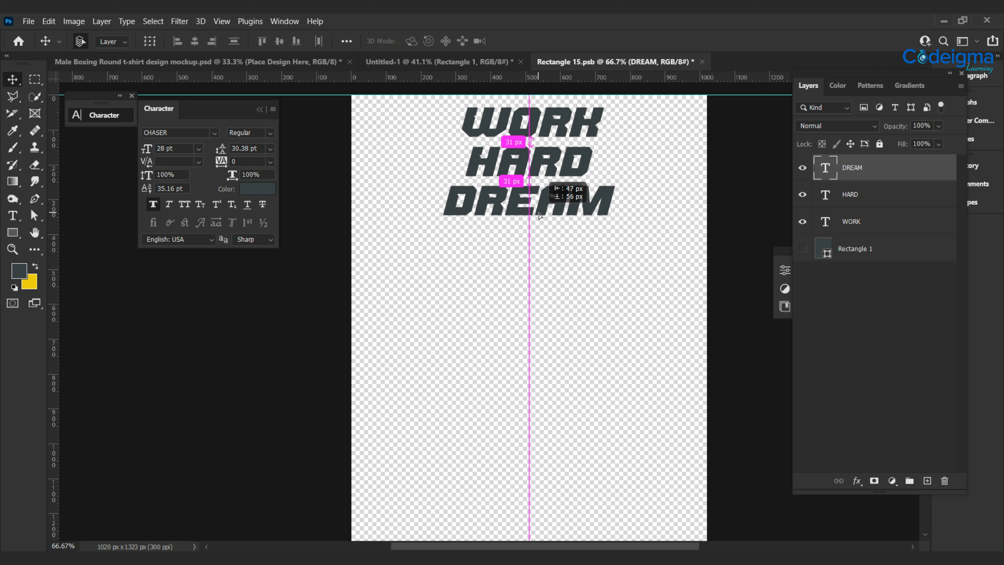
Step: Add the text BIG on a new layer and place it centered directly below DREAM
key("ctrl+shift+alt+n")
key("t")
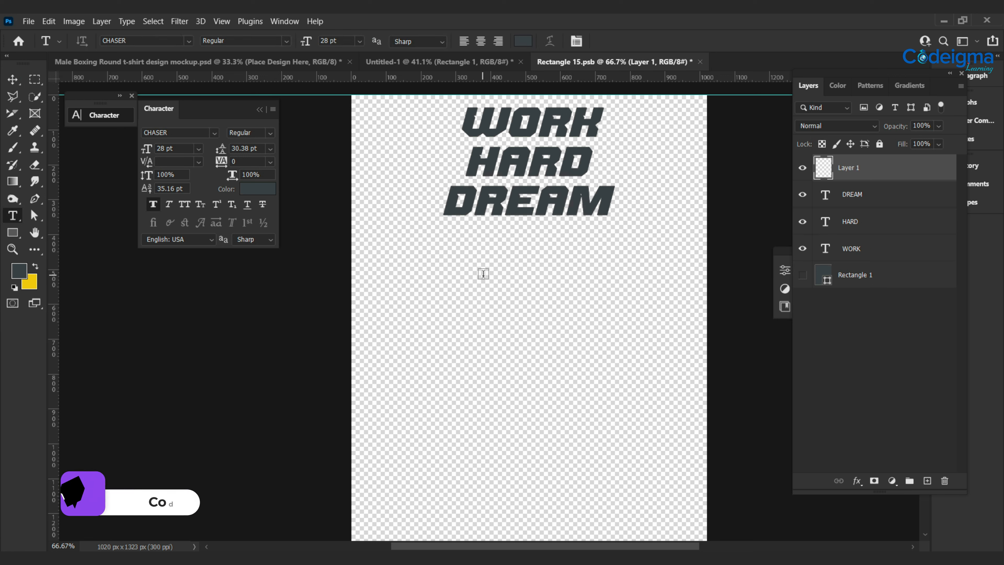
left_click(483, 276)
type("BIG")
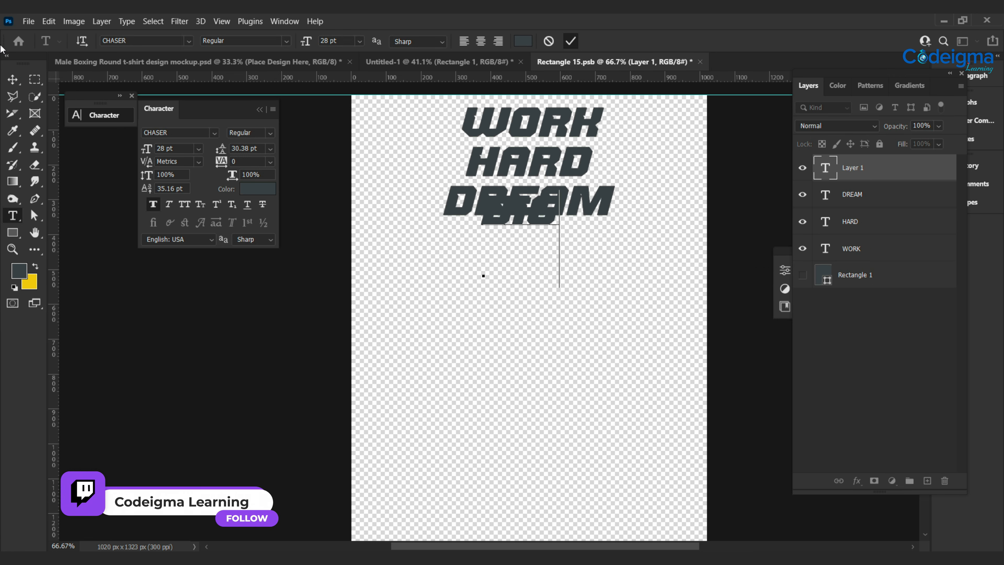
left_click(13, 79)
left_click_drag(521, 207, 532, 238)
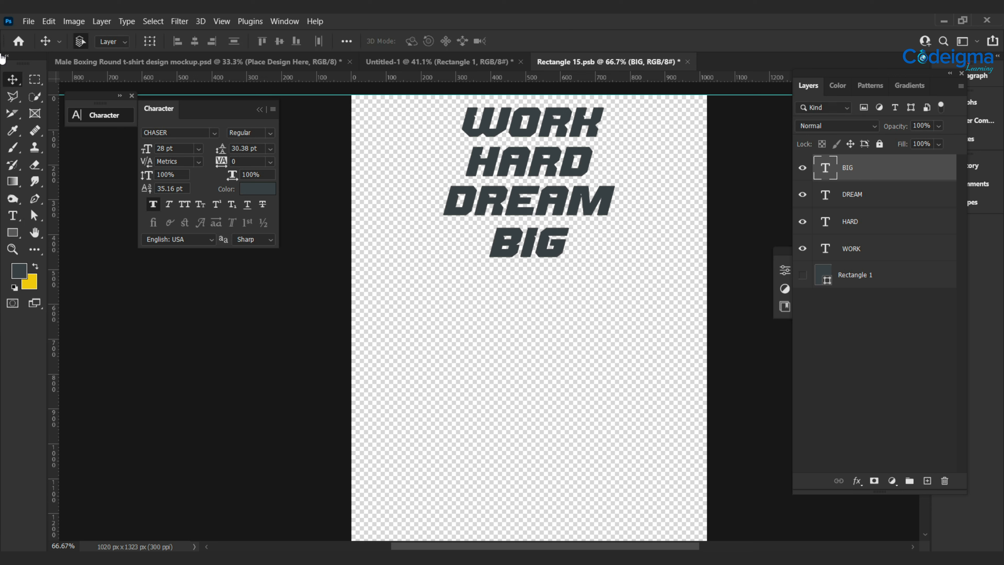
Step: Center the four text layers horizontally within a full-width canvas selection and distribute them evenly in the vertical direction
key("ctrl+alt+a")
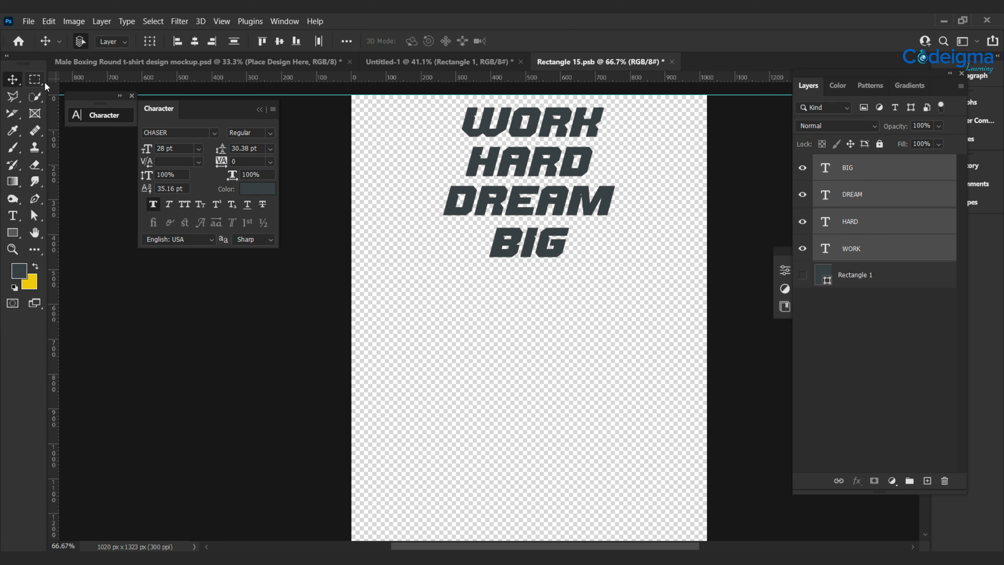
left_click(34, 80)
left_click_drag(351, 95, 707, 399)
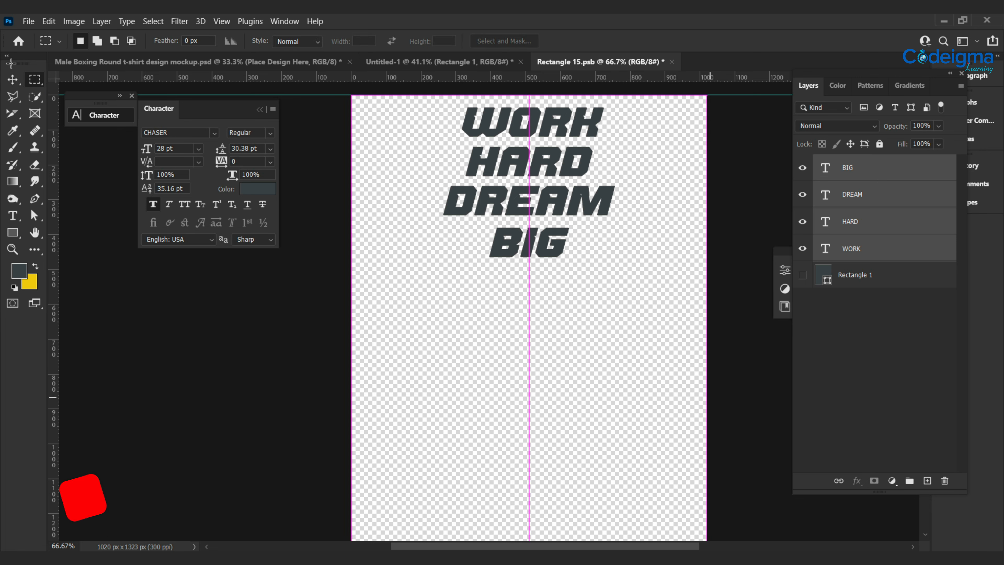
key("v")
left_click(195, 42)
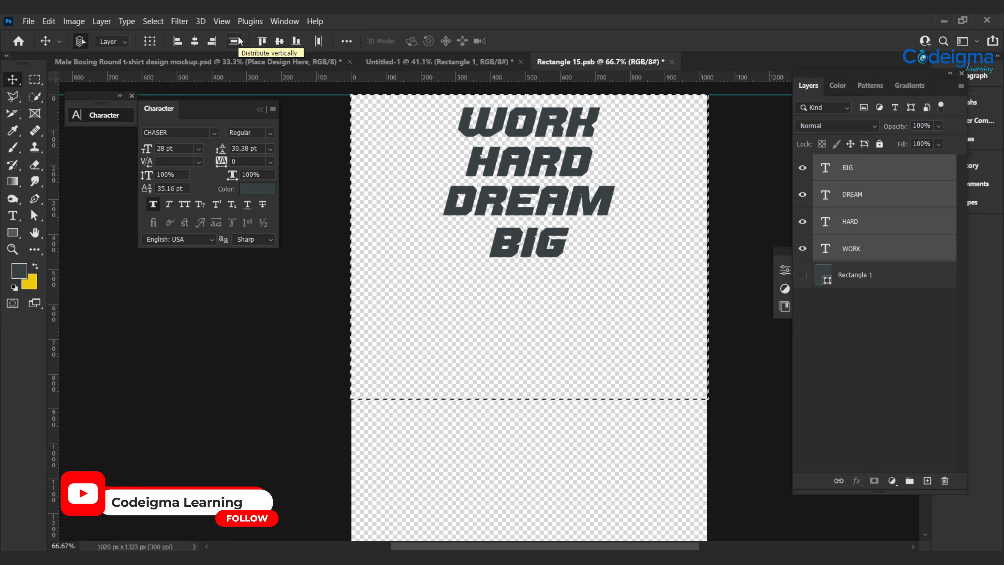
left_click(237, 41)
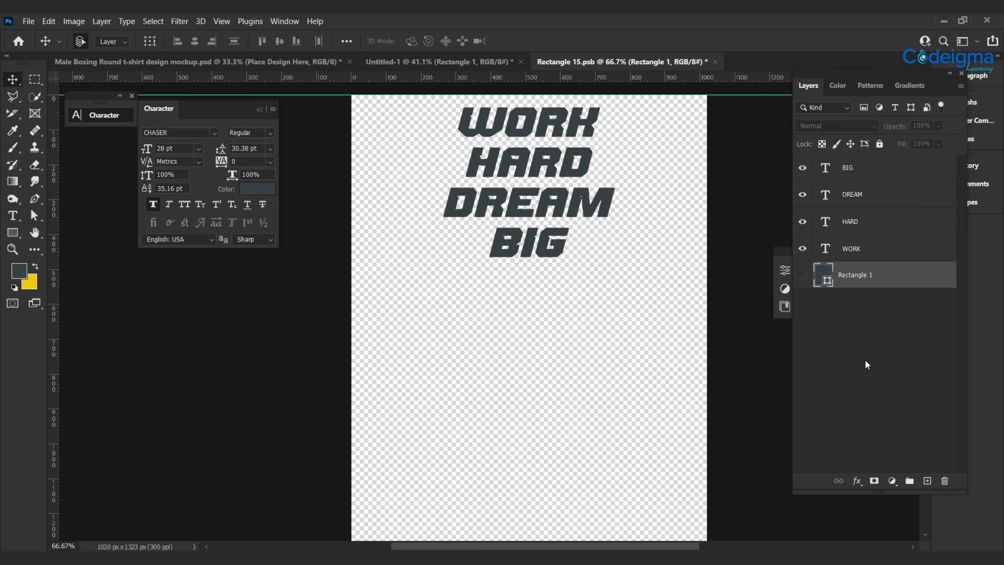
Step: Add a new layer between the texts and the rectangle, and fill the visible rectangle layer with the yellow color
left_click(927, 479)
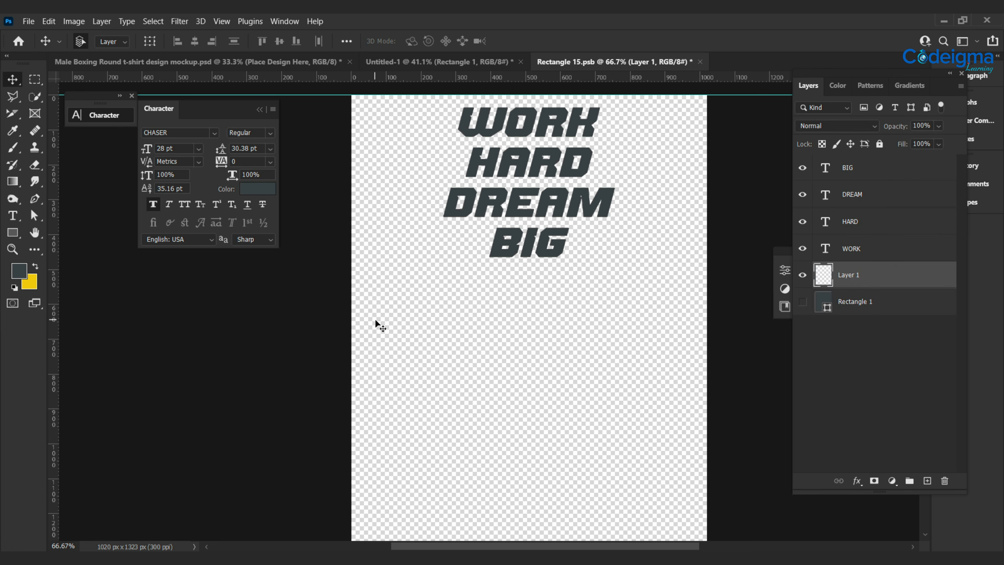
key("b")
left_click(838, 310)
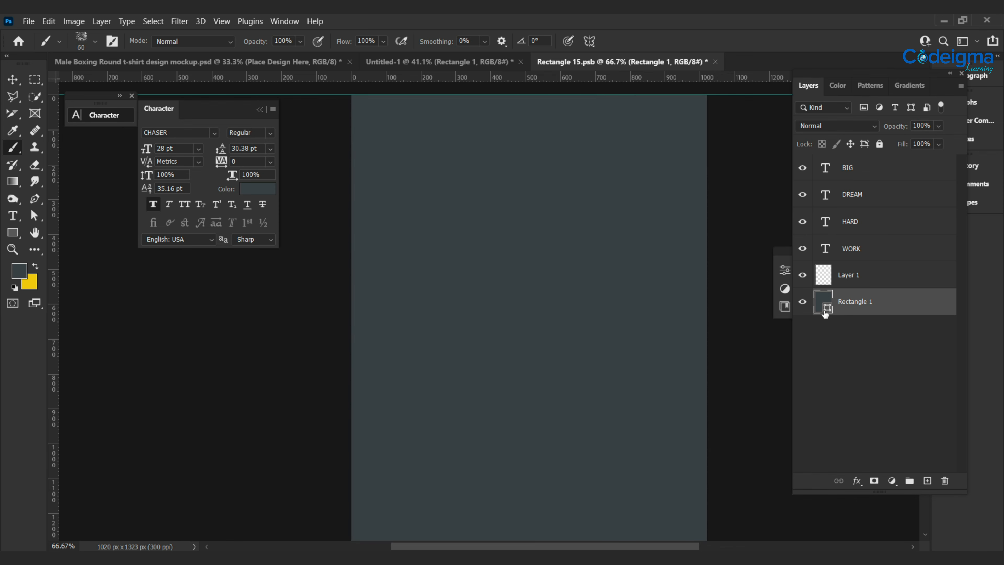
key("x")
key("alt+BackSpace")
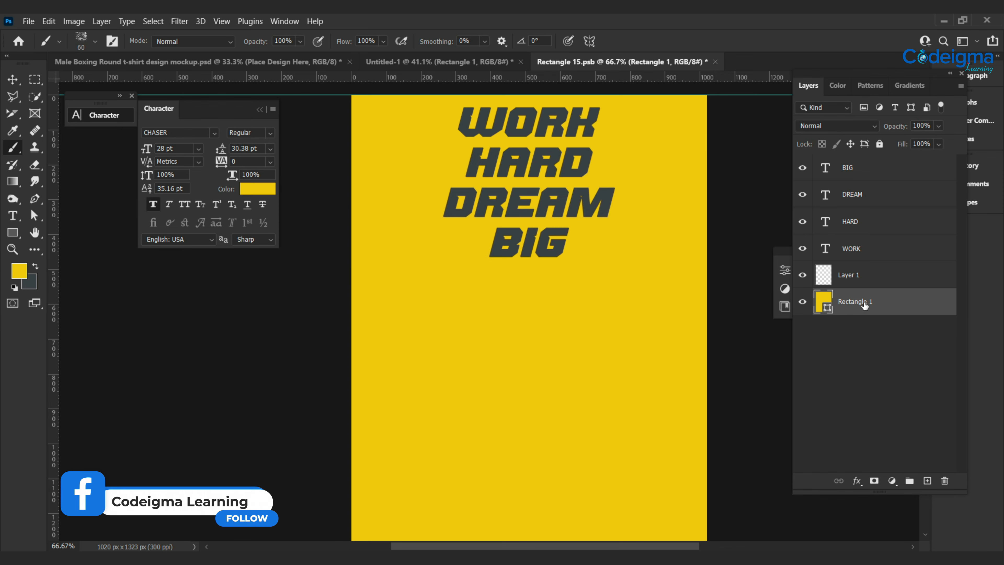
Step: Paint a white textured 60 px brush stroke behind the four words on the empty layer
left_click(870, 281)
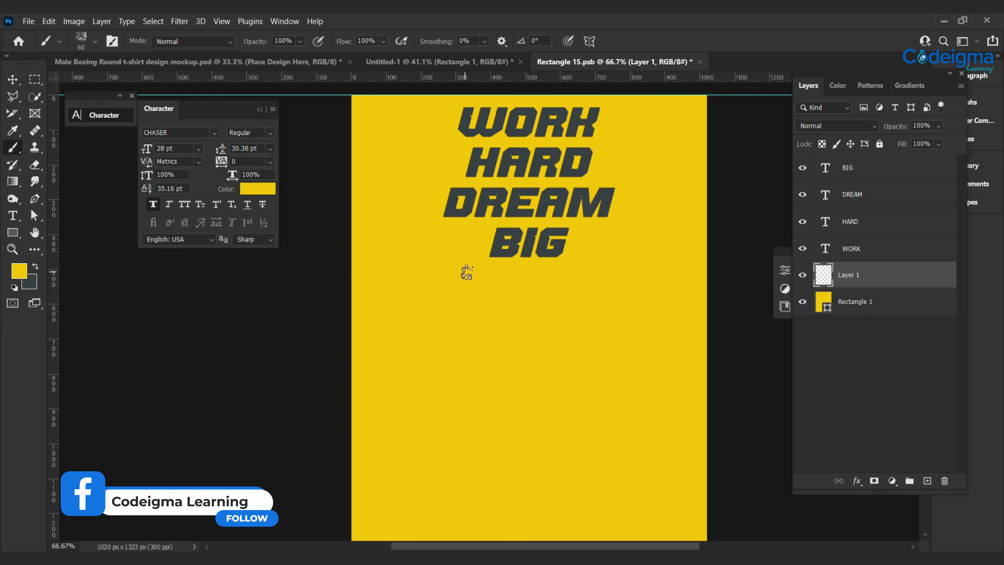
left_click(37, 266)
left_click(20, 271)
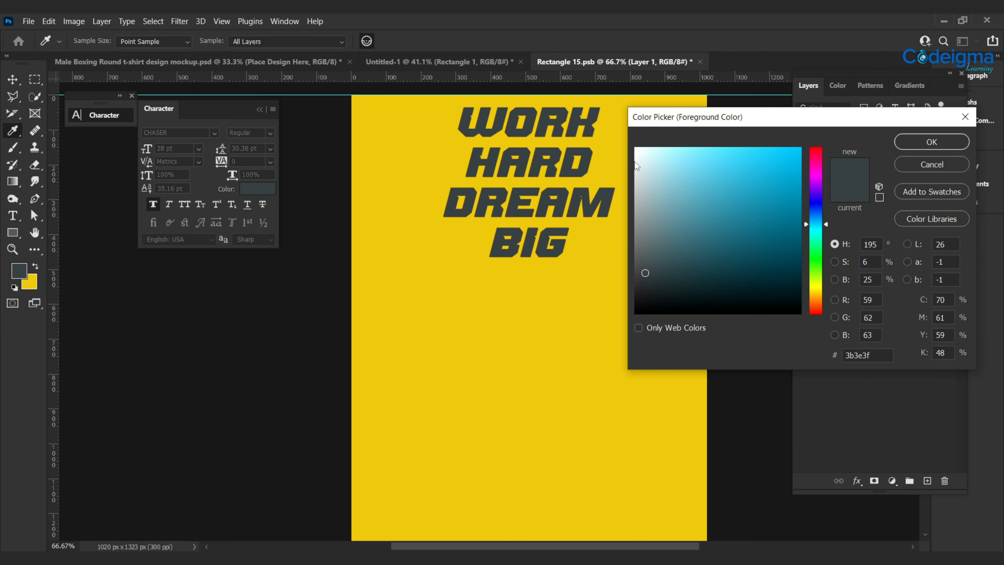
left_click(635, 151)
left_click(931, 141)
key("b")
mouse_move(561, 115)
left_mouse_down()
mouse_move(495, 170)
mouse_move(566, 180)
mouse_move(569, 246)
mouse_move(488, 199)
mouse_move(489, 187)
mouse_move(577, 155)
mouse_move(474, 215)
mouse_move(470, 241)
left_mouse_up()
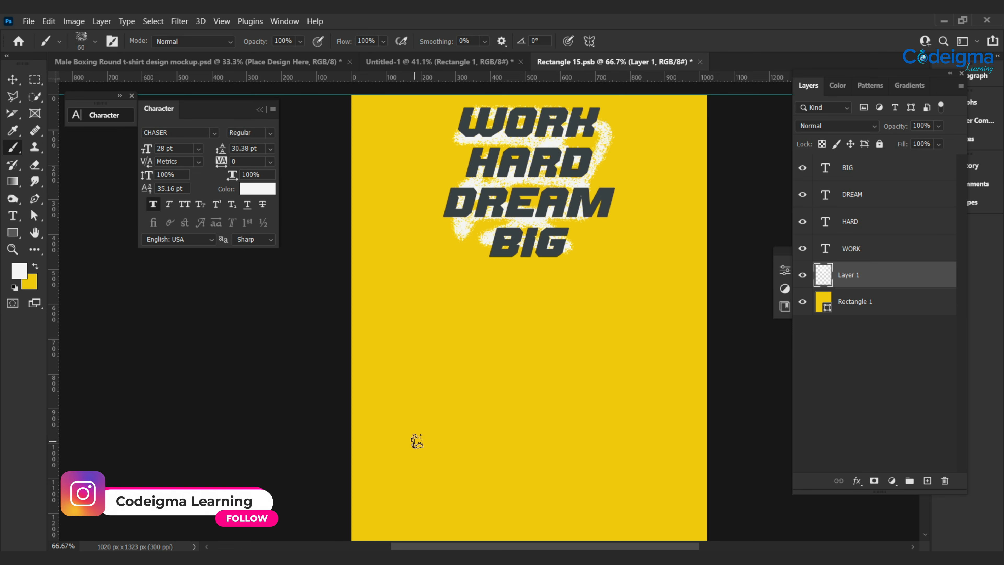
Step: Group the four text layers BIG, DREAM, HARD and WORK
left_click(874, 250)
left_click(879, 169, "shift")
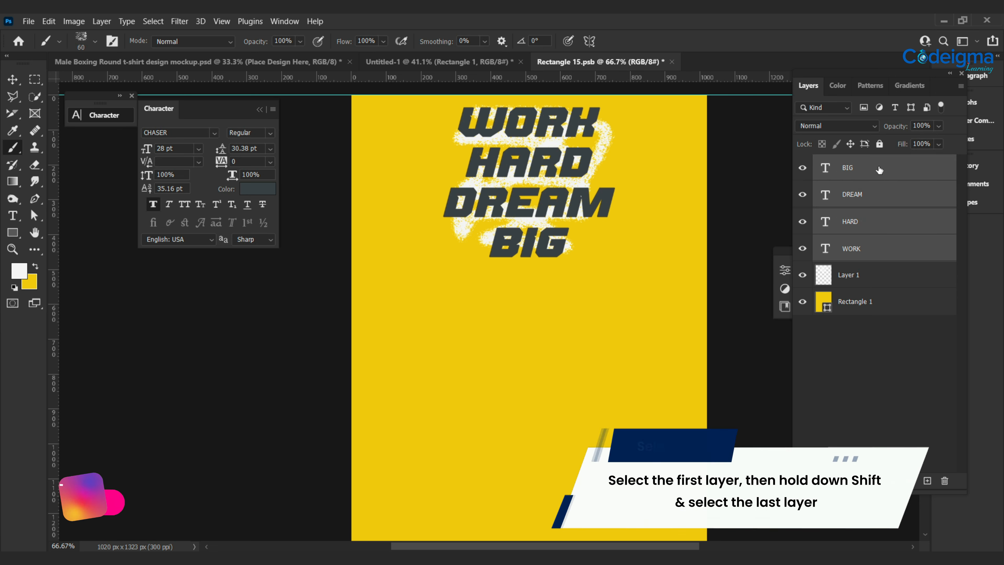
key("ctrl+g")
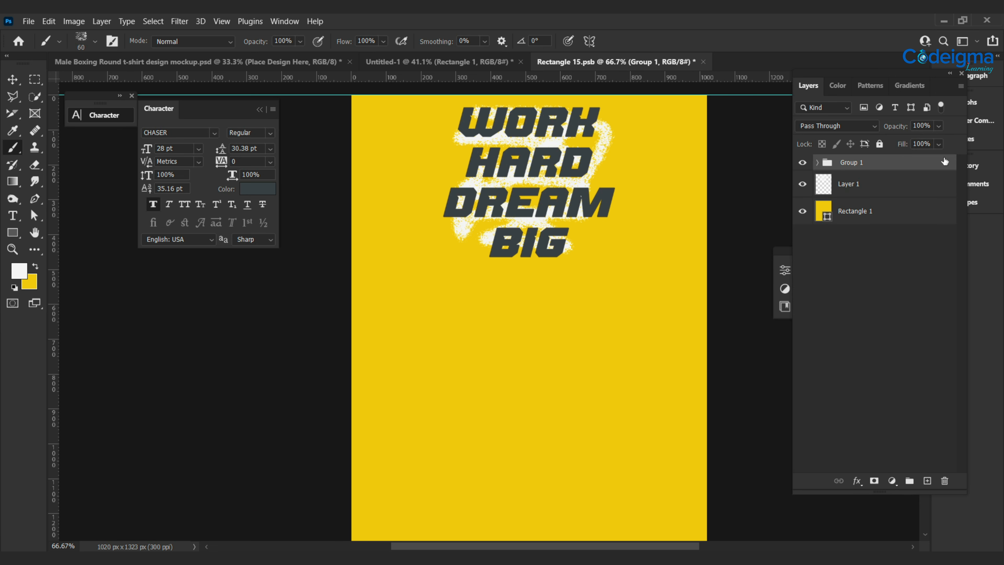
Step: Open the text group's layer style, try Drop Shadow and Outer Glow, and enable Pattern Overlay instead
double_click(942, 162)
left_click_drag(809, 135, 869, 132)
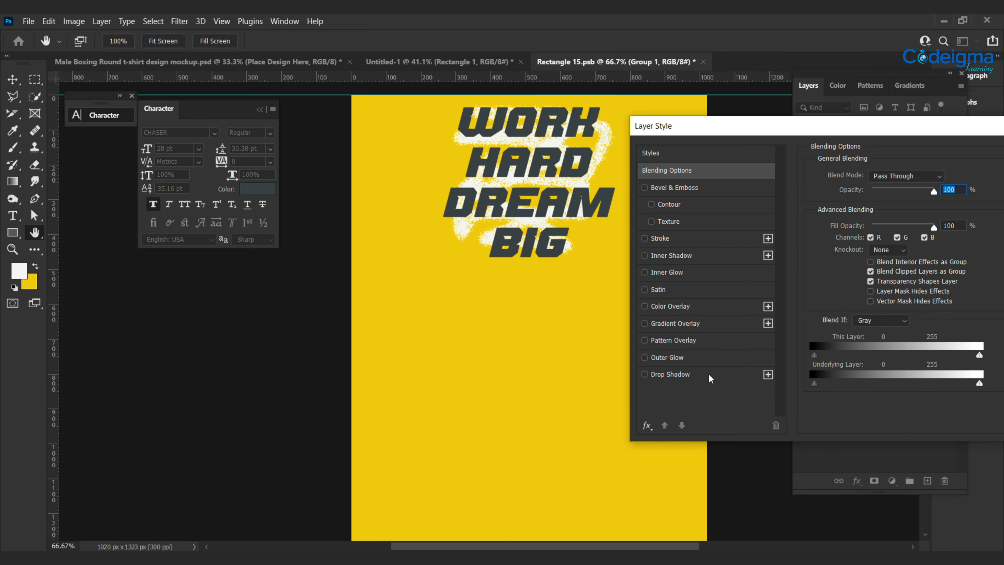
left_click(708, 373)
left_click(644, 374)
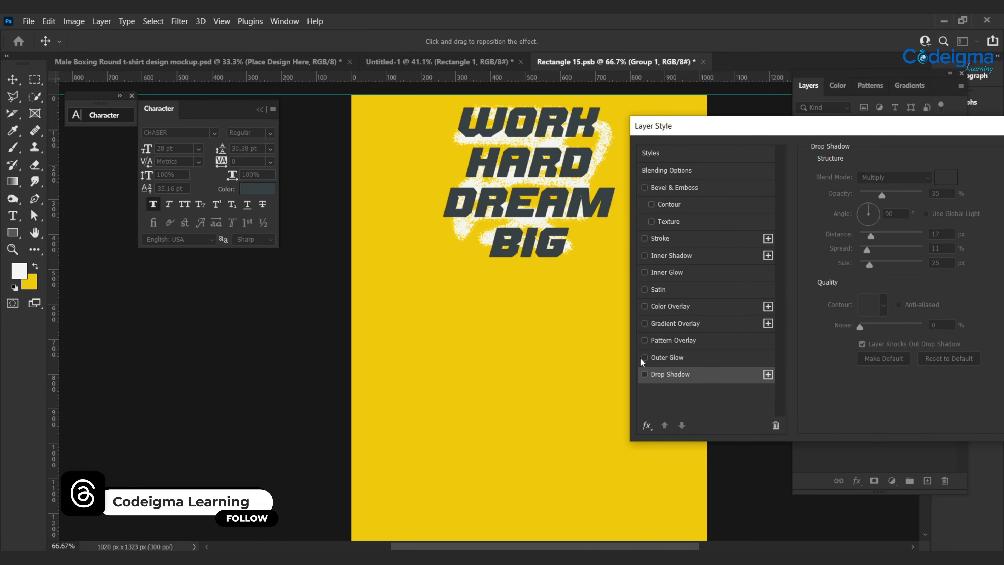
left_click(644, 357)
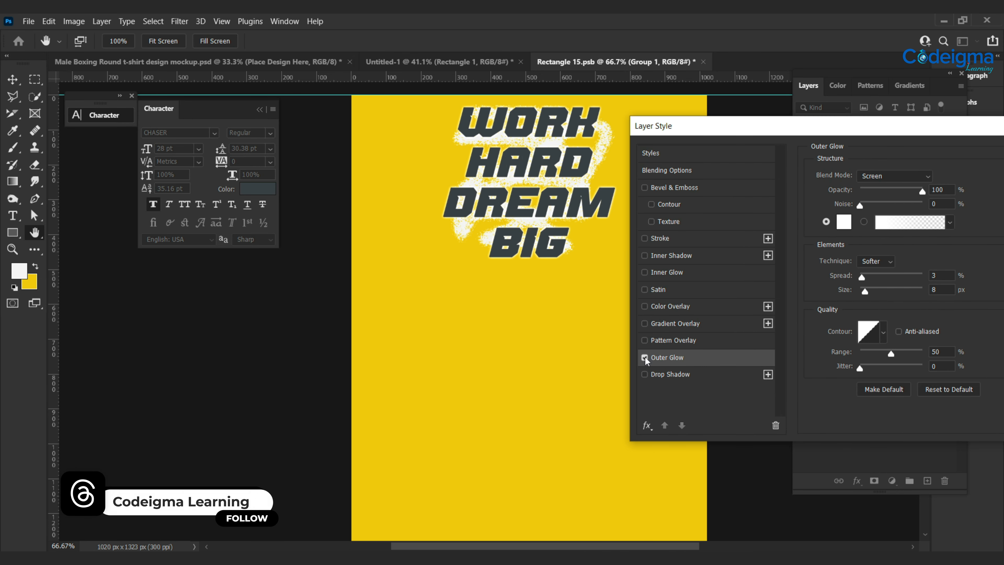
left_click(644, 357)
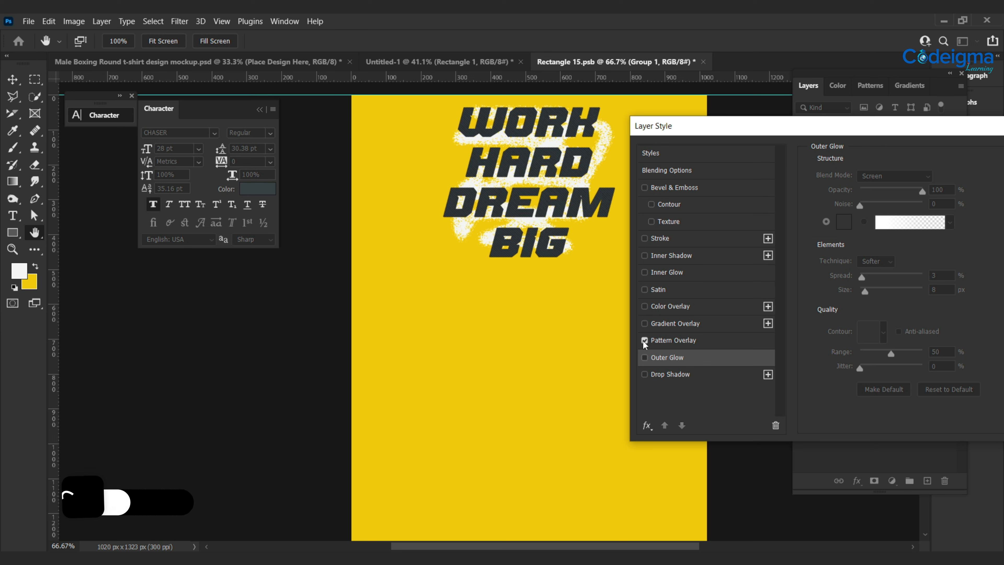
Step: Try Gradient Overlay and Color Overlay on the text group, and apply Satin together with the Pattern Overlay
left_click(644, 323)
left_click(645, 323)
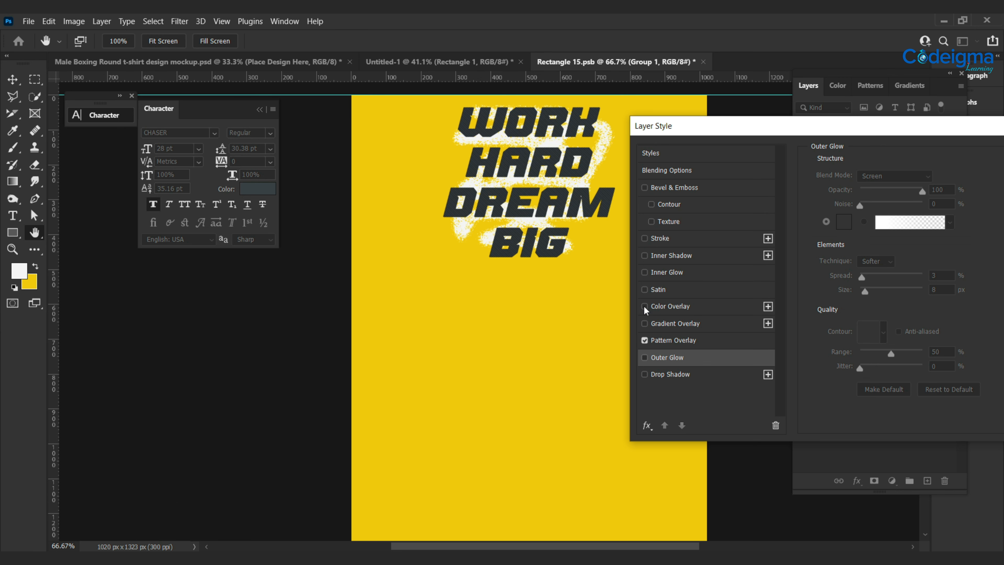
left_click(645, 306)
left_click(645, 306)
left_click(645, 289)
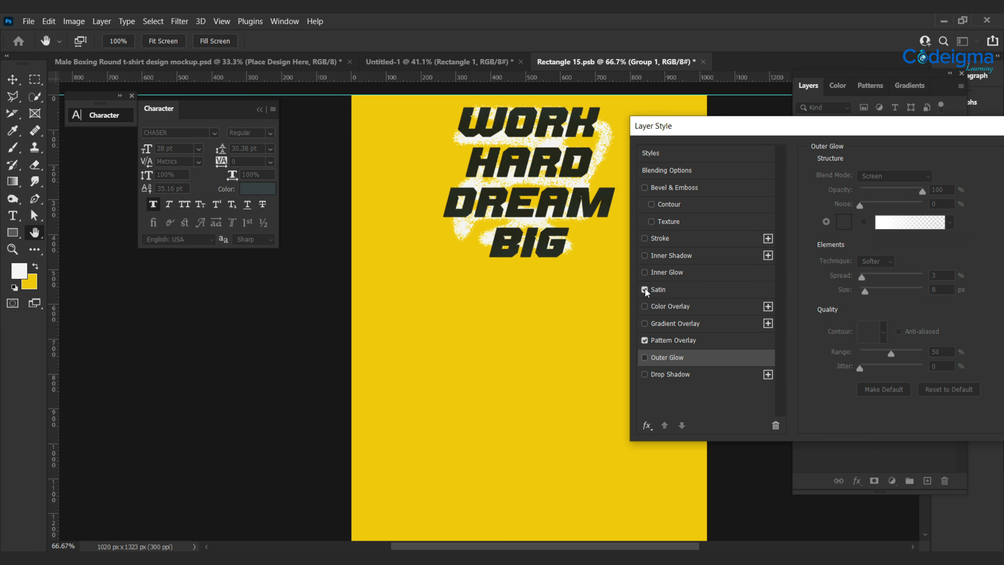
left_click(644, 289)
left_click(645, 289)
left_click_drag(885, 126, 585, 237)
left_click(894, 260)
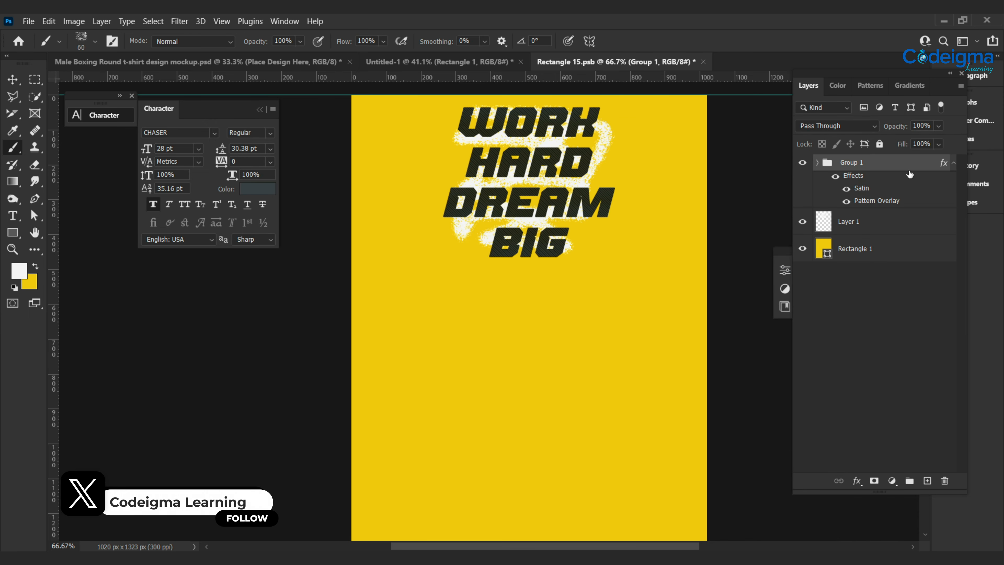
Step: Hide the yellow Rectangle 1 layer, and close the smart object document with its changes saved
left_click(803, 248)
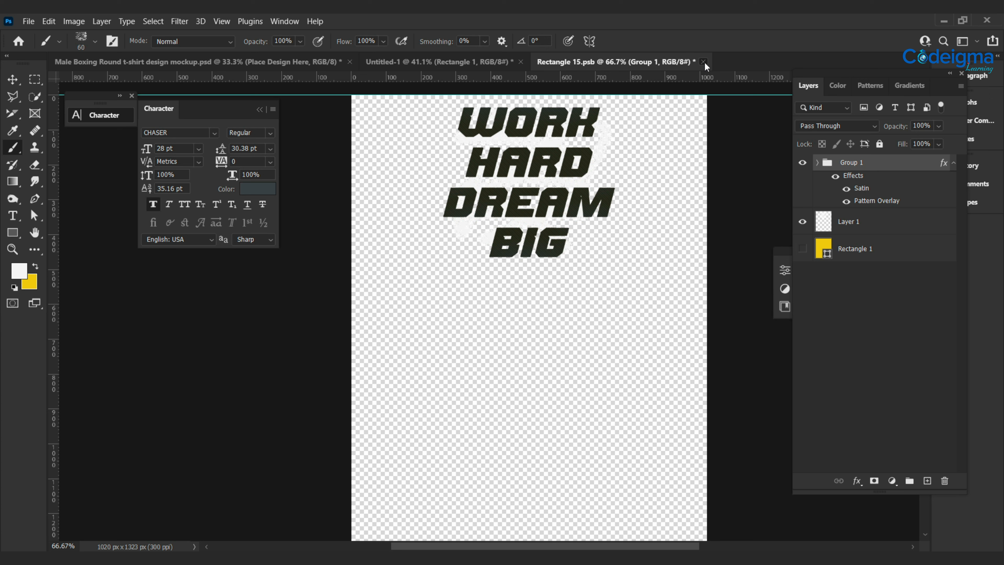
left_click(704, 61)
left_click(464, 229)
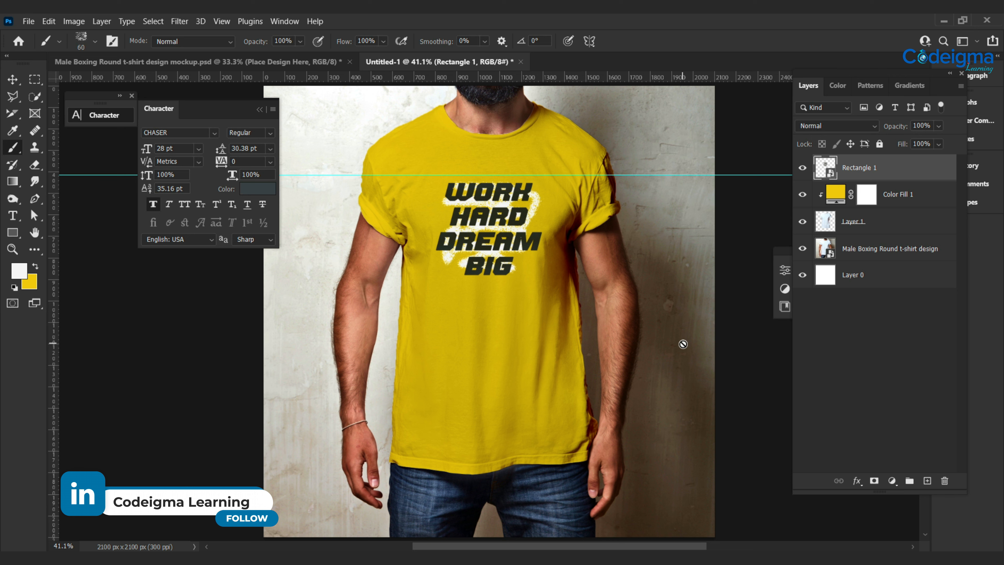
Step: Rename the Rectangle 1 smart object layer as "edit ur text here"
right_click(865, 174)
left_click(897, 172)
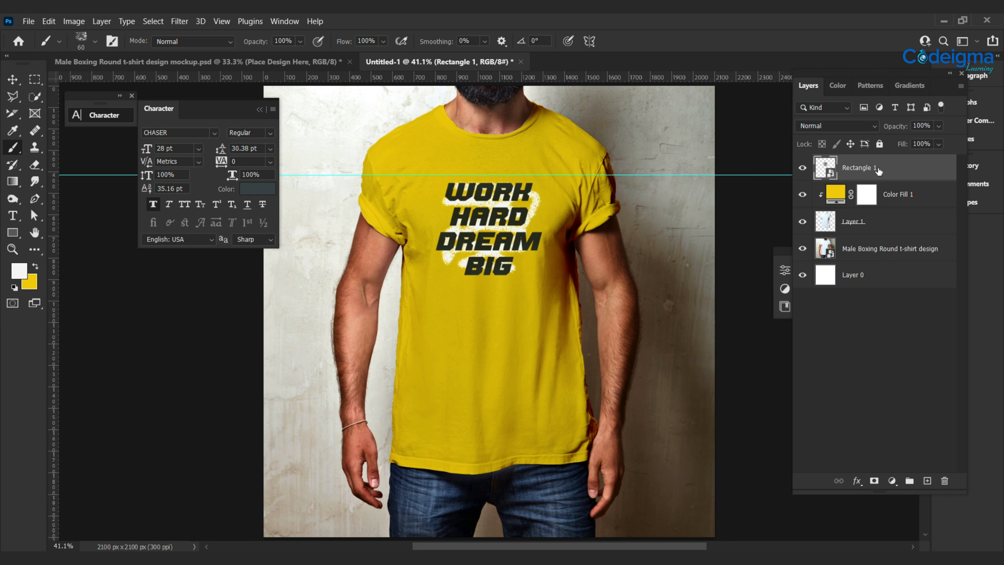
double_click(857, 169)
left_click(869, 231)
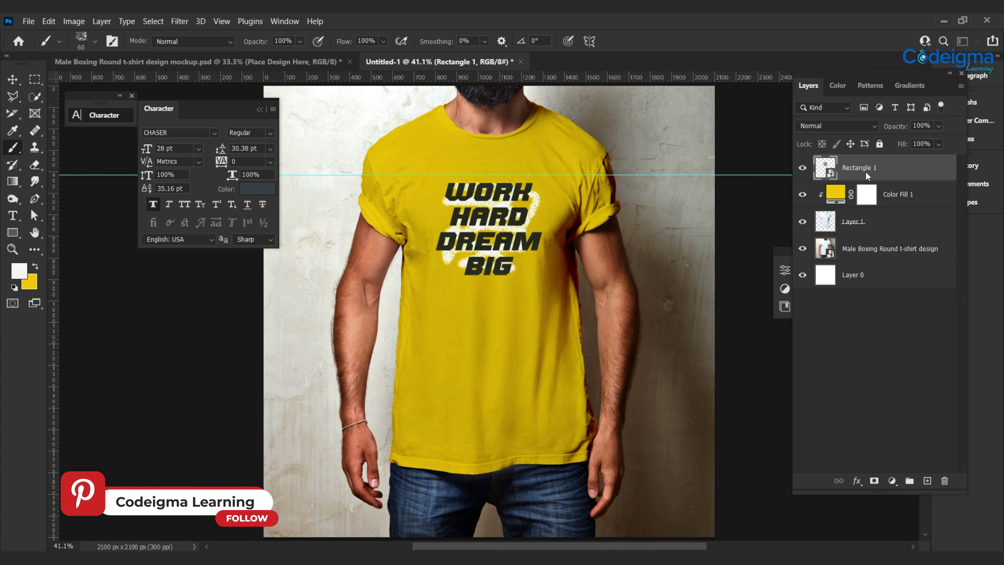
double_click(865, 170)
type("edit ur text here")
key("Return")
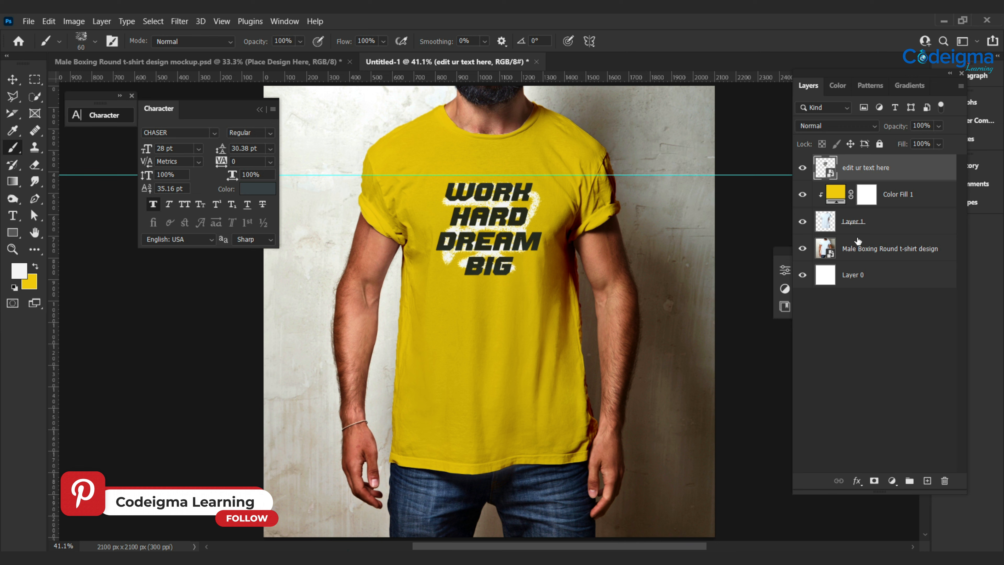
Step: Group the shirt layers as "work hard dream big", duplicate the group, and hide the original group and the text smart object
left_click(803, 195)
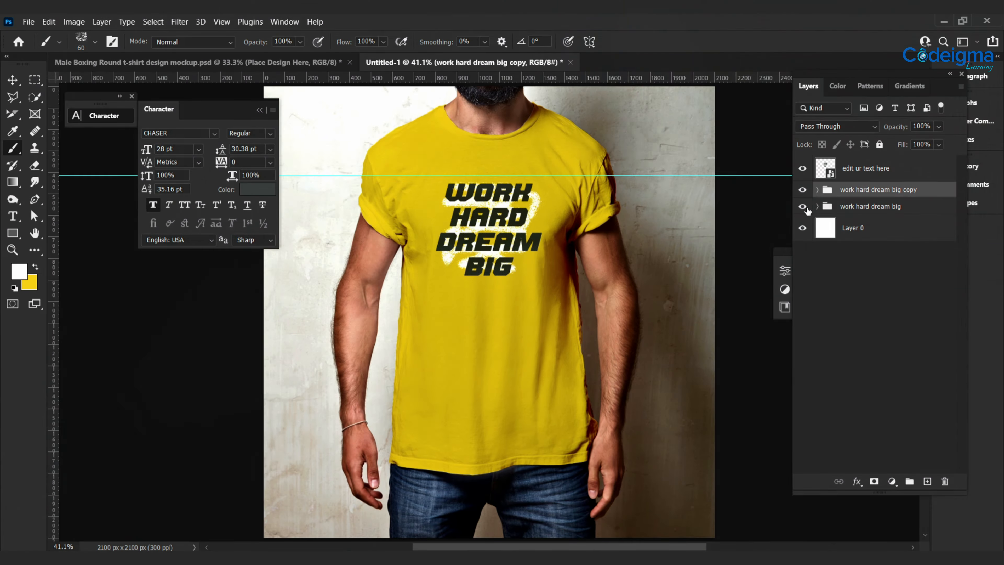
left_click(803, 206)
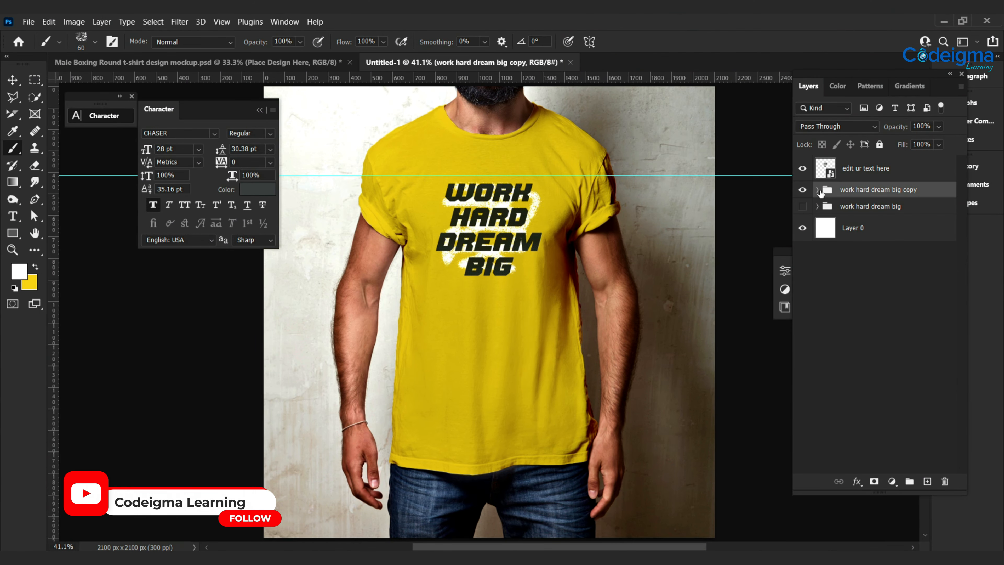
left_click(817, 190)
left_click(802, 168)
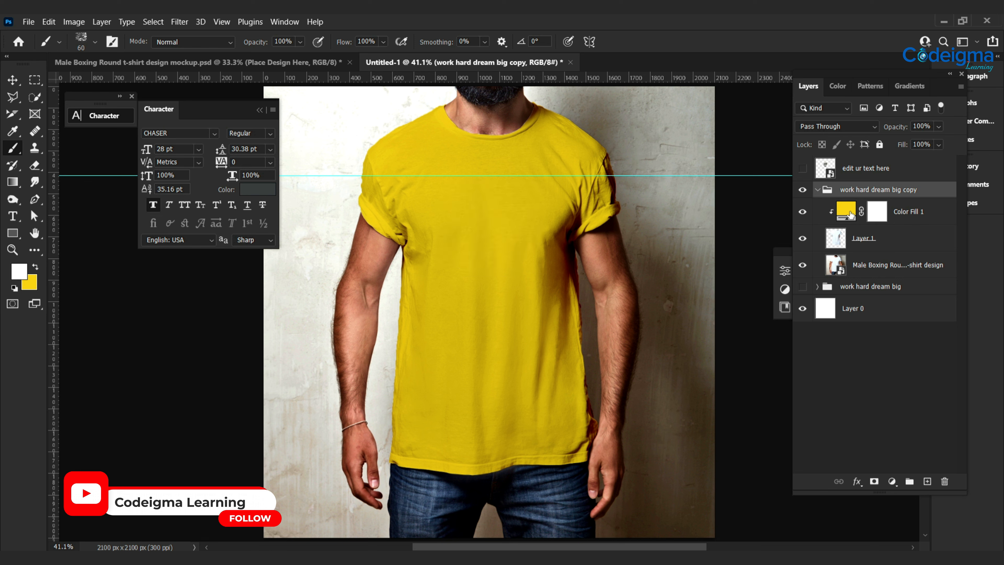
Step: Change the Color Fill 1 color in the copied shirt group to near-black 181818
double_click(848, 215)
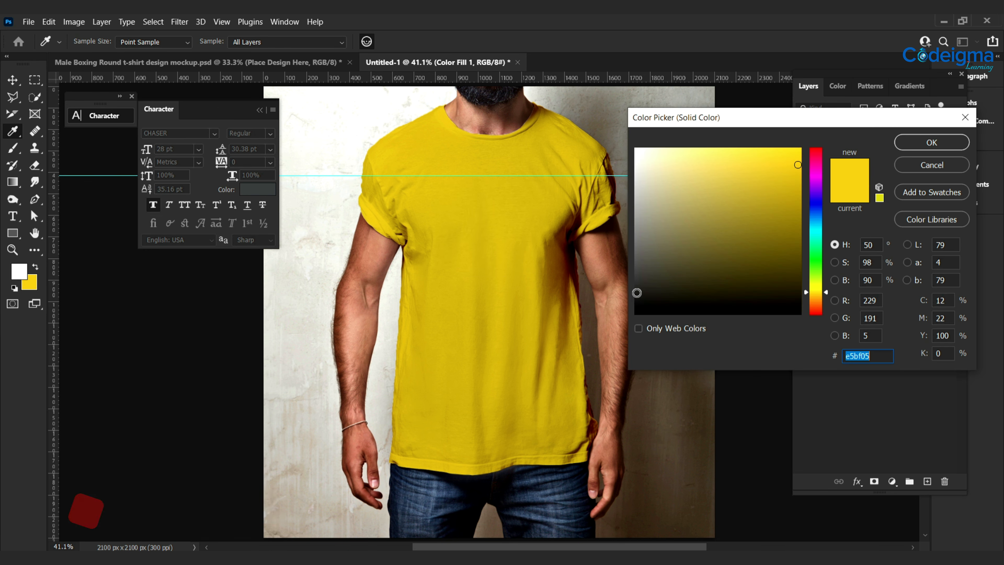
left_click(636, 293)
left_click(636, 299)
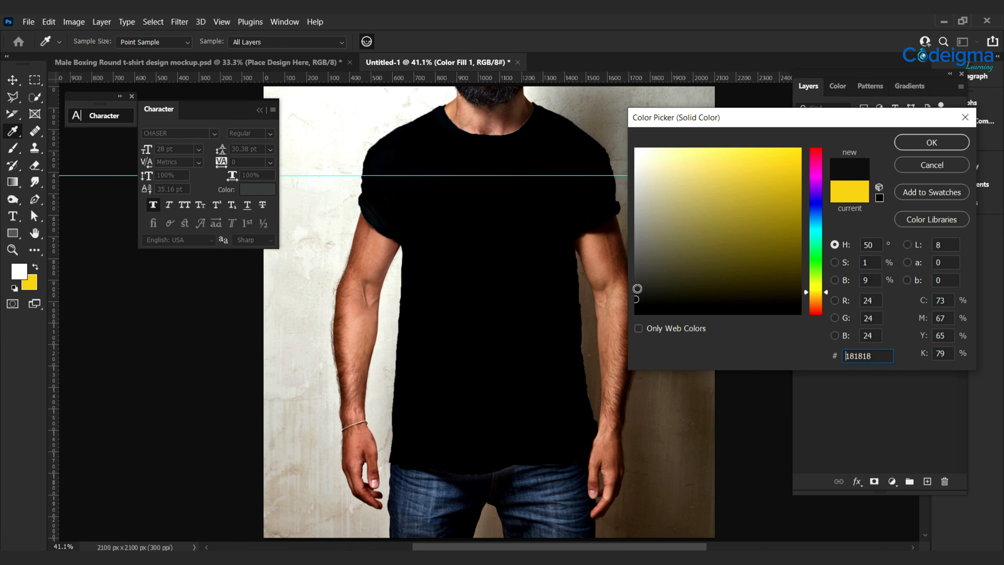
left_click(637, 294)
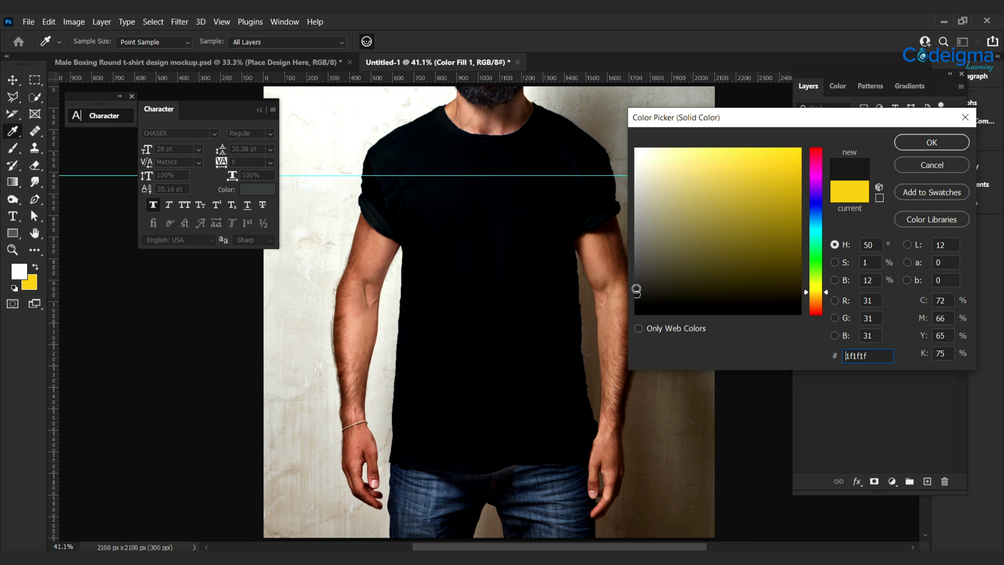
left_click(635, 292)
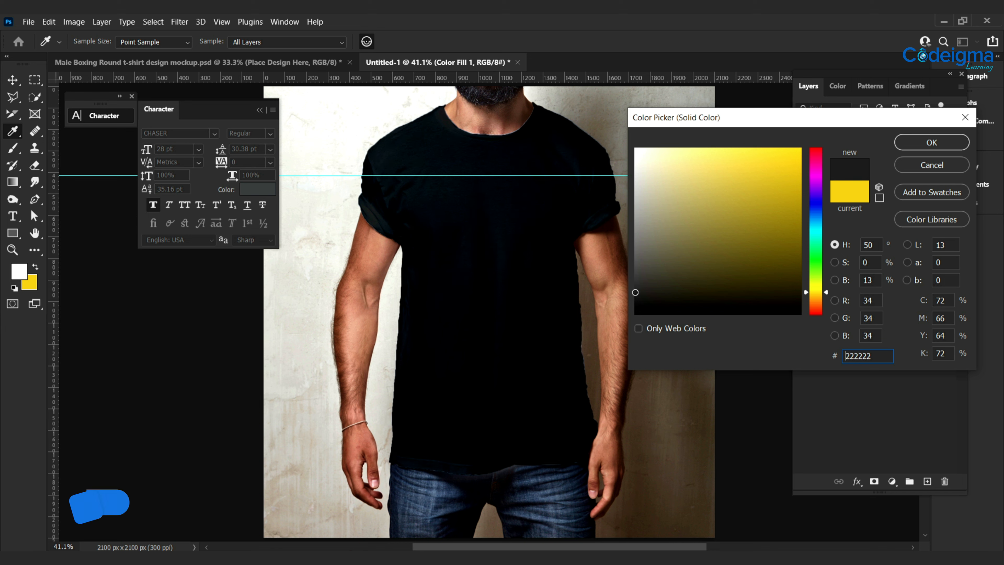
left_click(635, 301)
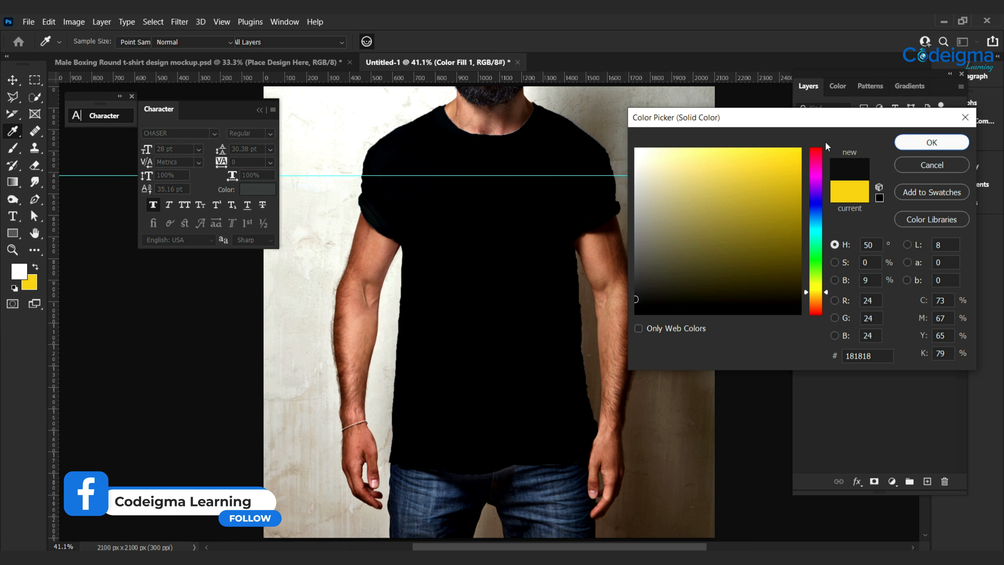
left_click(931, 142)
Step: Set the black color fill's blend mode to Linear Burn and inspect the shirt up close
left_click(874, 126)
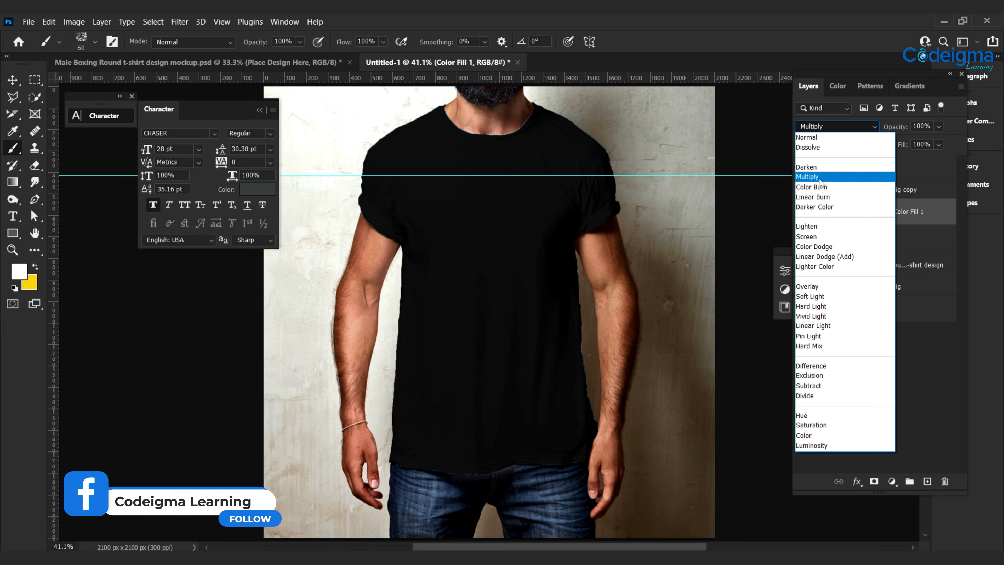
left_click(812, 197)
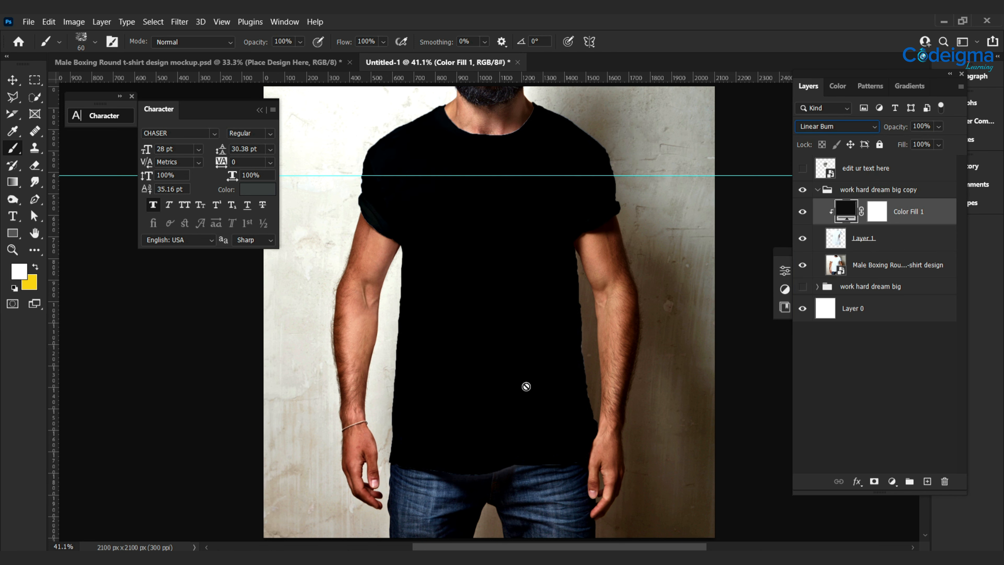
key("v")
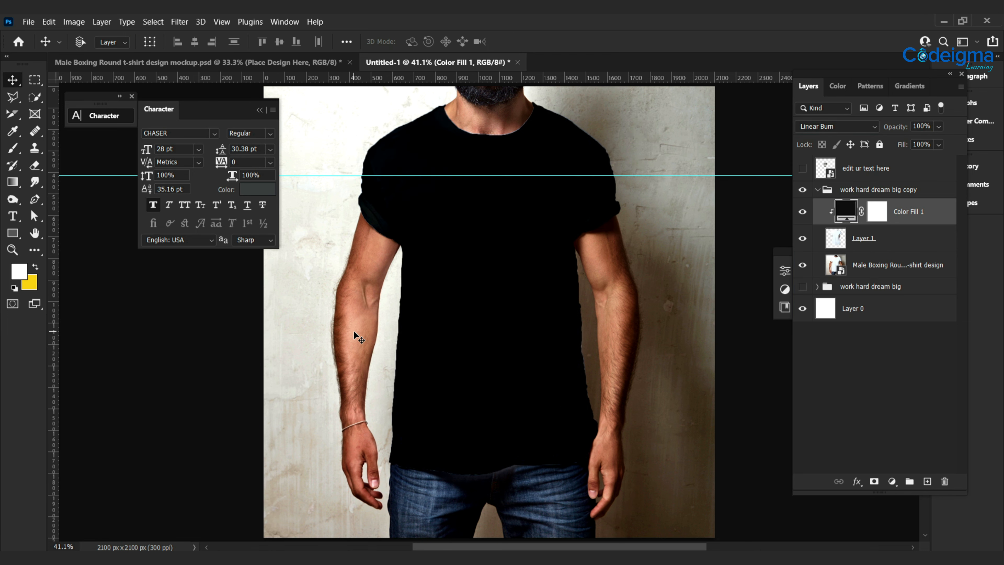
scroll(354, 336, "up", 1)
scroll(355, 337, "up", 1)
left_click_drag(439, 191, 450, 365)
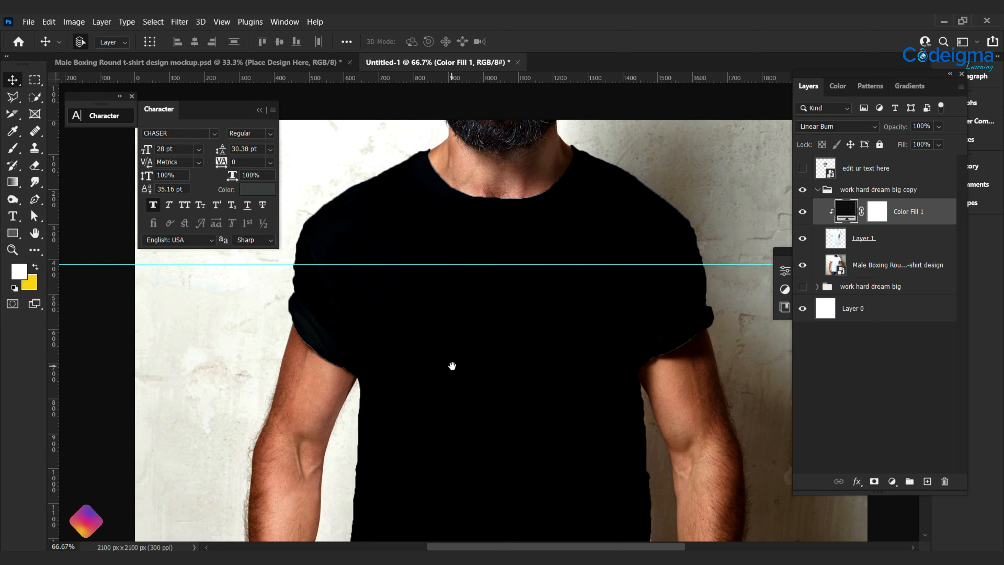
left_click_drag(493, 536, 472, 292)
key("ctrl+0")
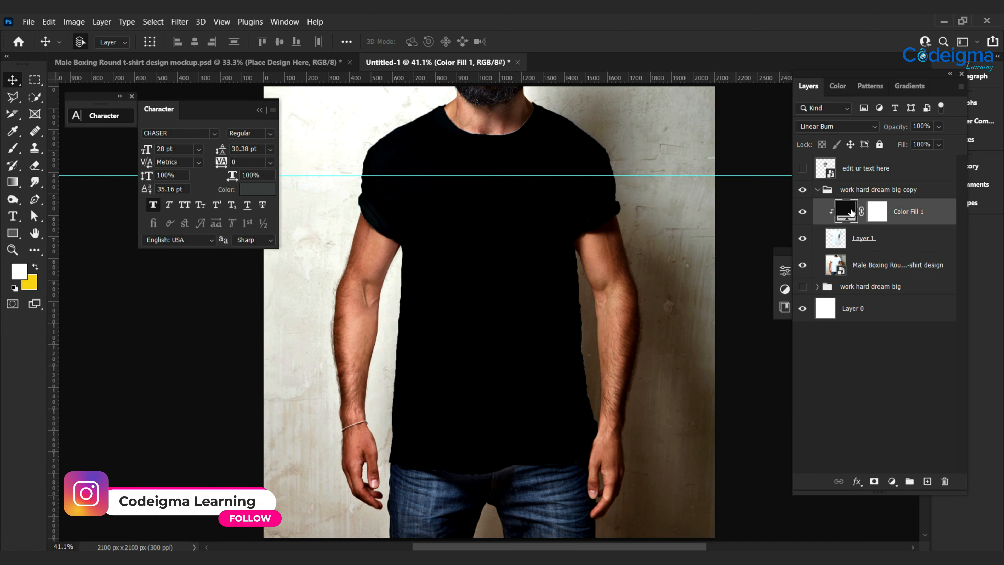
Step: Make the black shirt fill slightly lighter, and show the text smart object again with the copied group collapsed
double_click(846, 211)
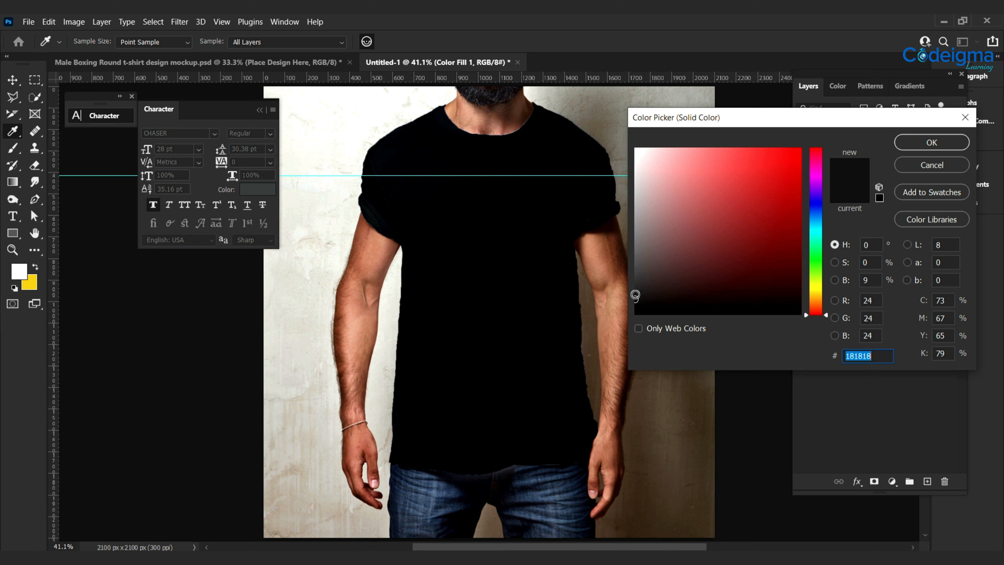
left_click(945, 146)
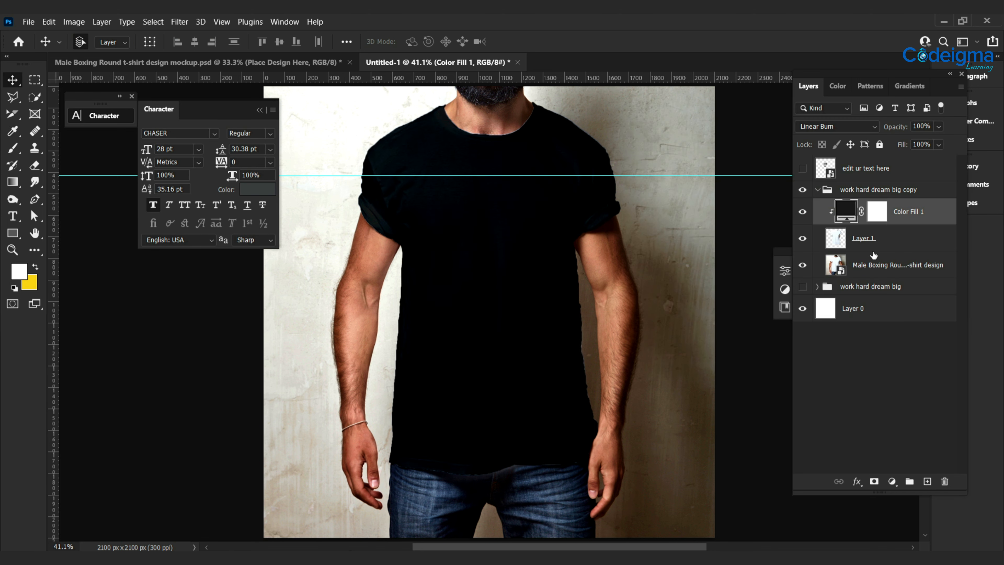
left_click(817, 190)
left_click(801, 168)
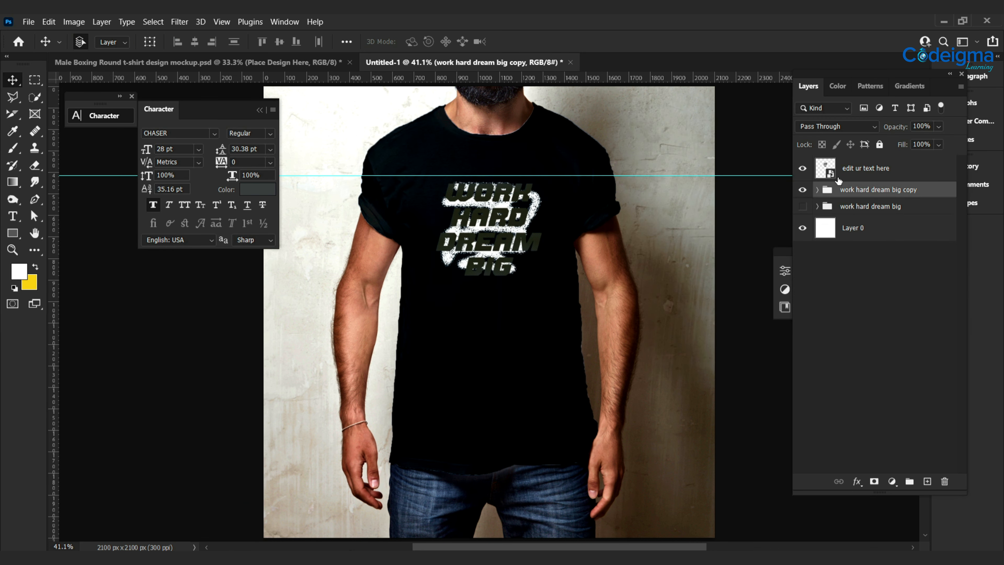
Step: Open the text smart object's contents and group the text group with the brush layer as "work hard dream big"
double_click(829, 174)
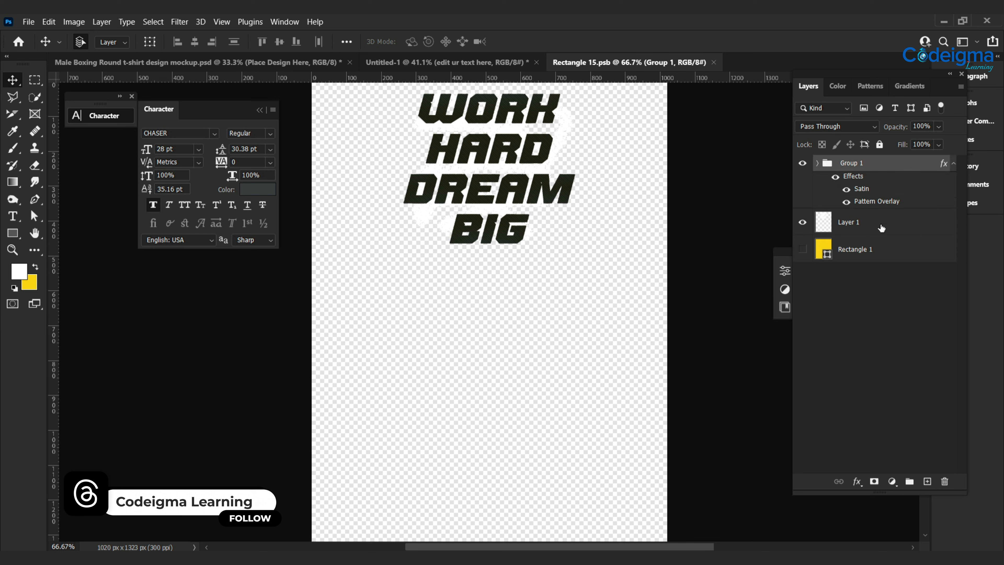
key("ctrl+g")
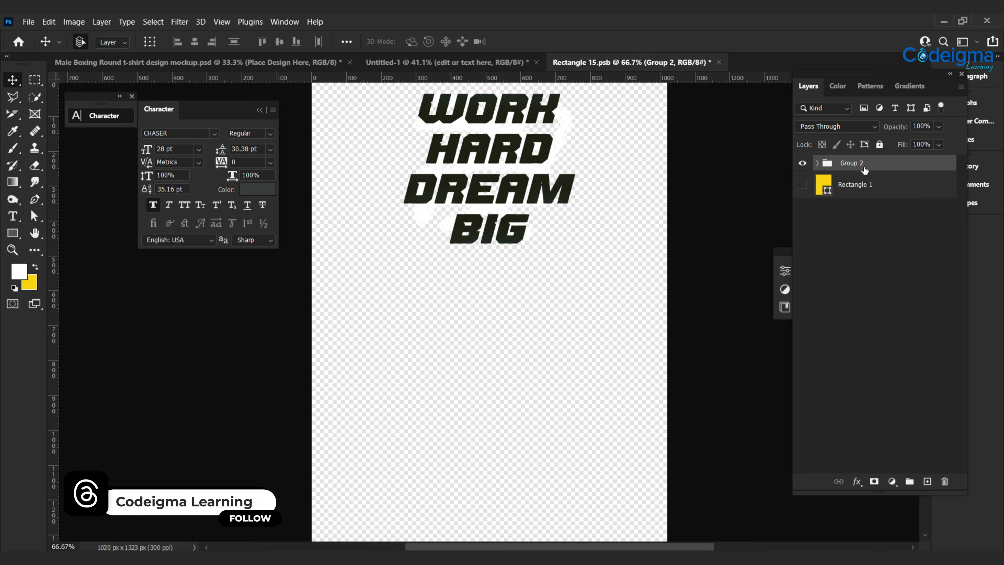
double_click(865, 170)
type("work hard dream big")
key("Return")
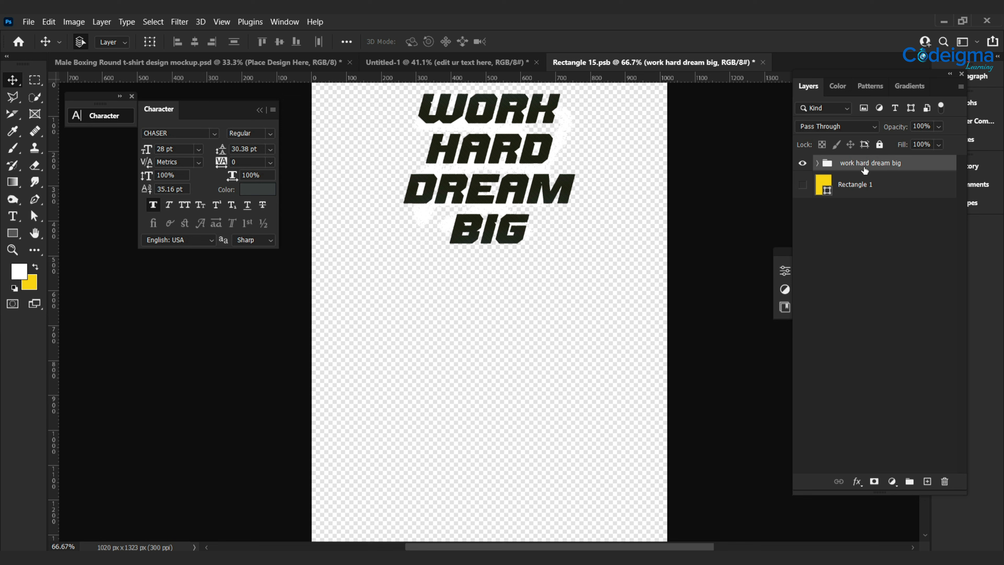
Step: Hide the "work hard dream big" group and add the text NO in 28 pt Rabid_Science on a new layer
left_click(802, 163)
left_click(927, 480)
key("t")
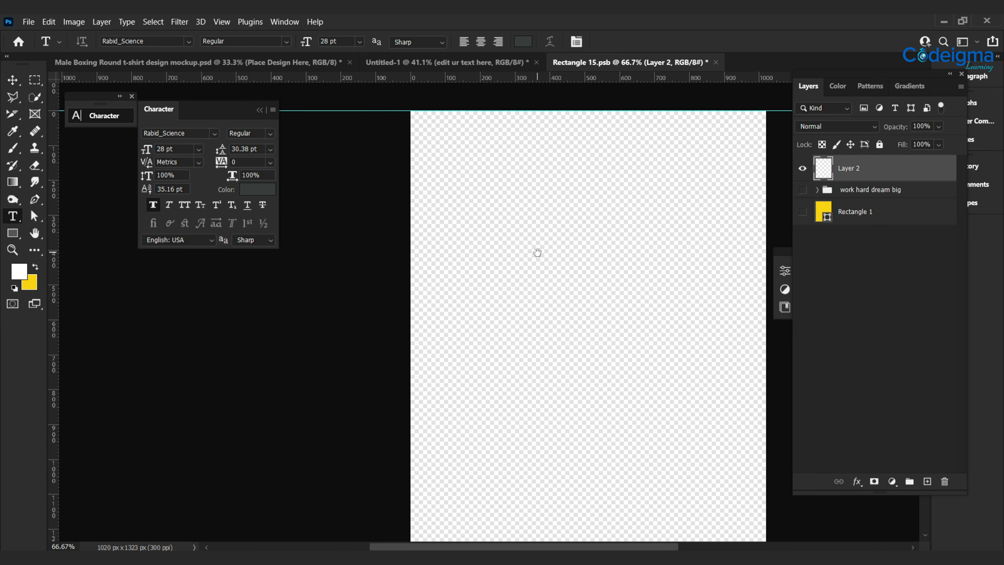
left_click_drag(537, 253, 466, 238)
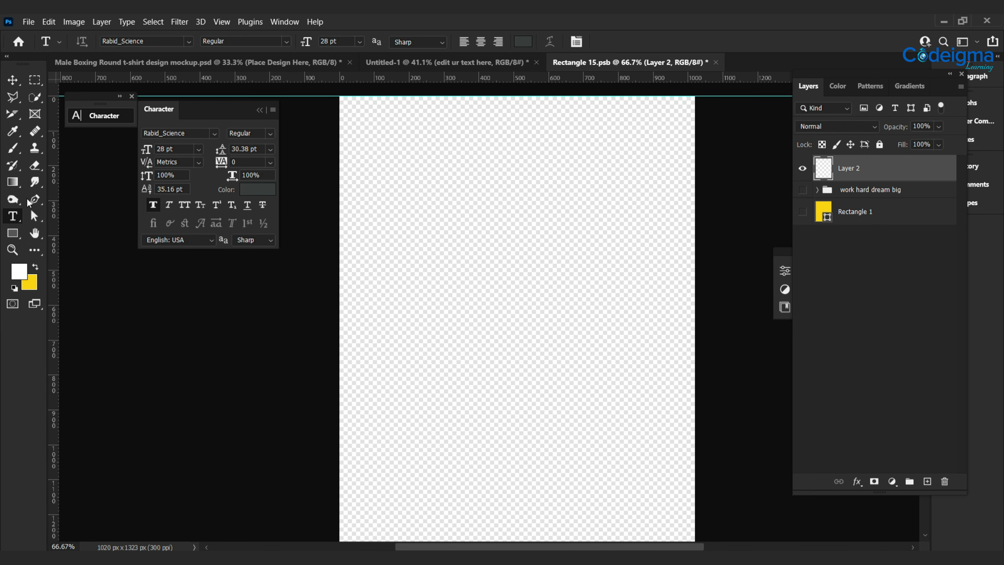
left_click(444, 139)
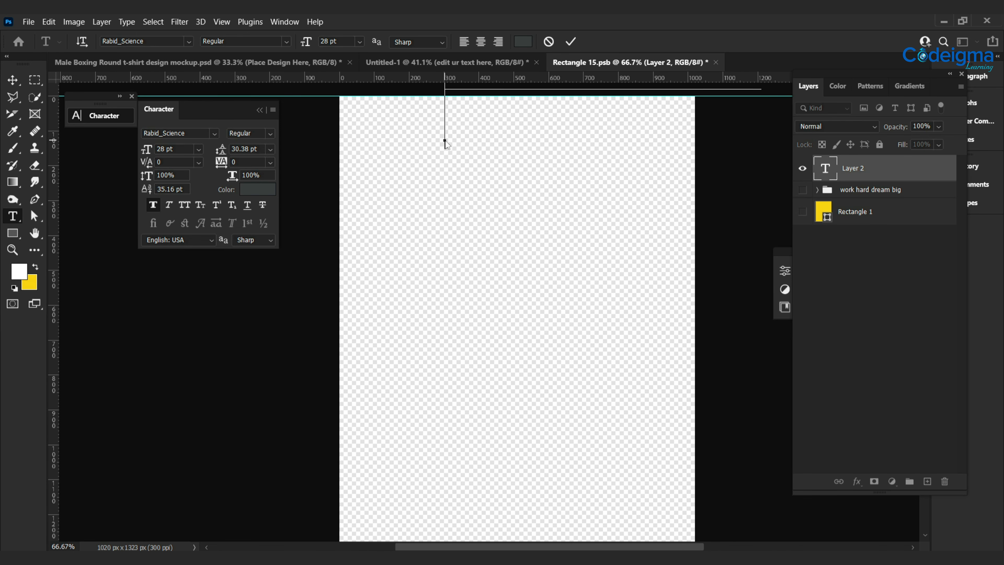
left_click(570, 41)
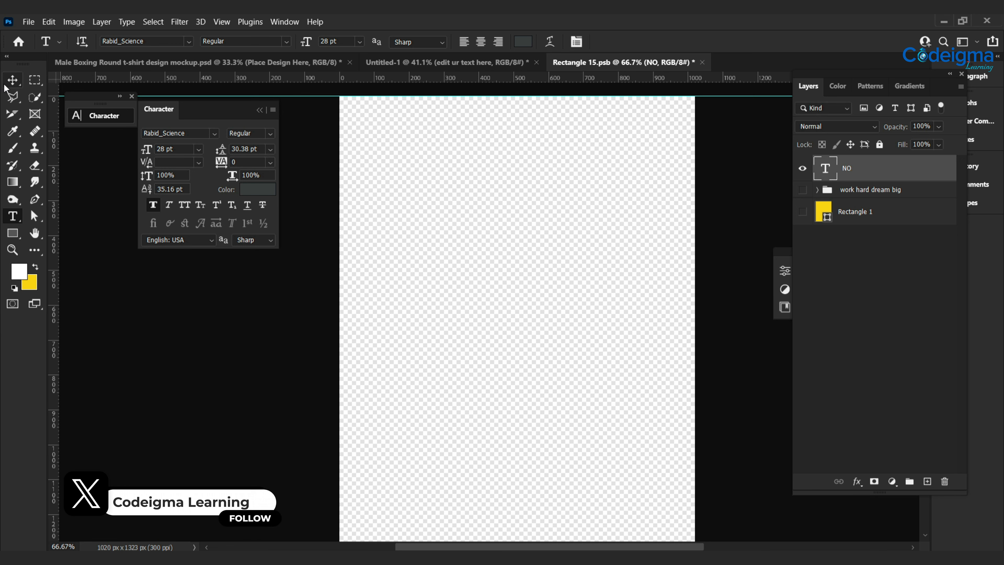
Step: Move the NO text onto the canvas, horizontally centred near its upper edge
key("ctrl+t")
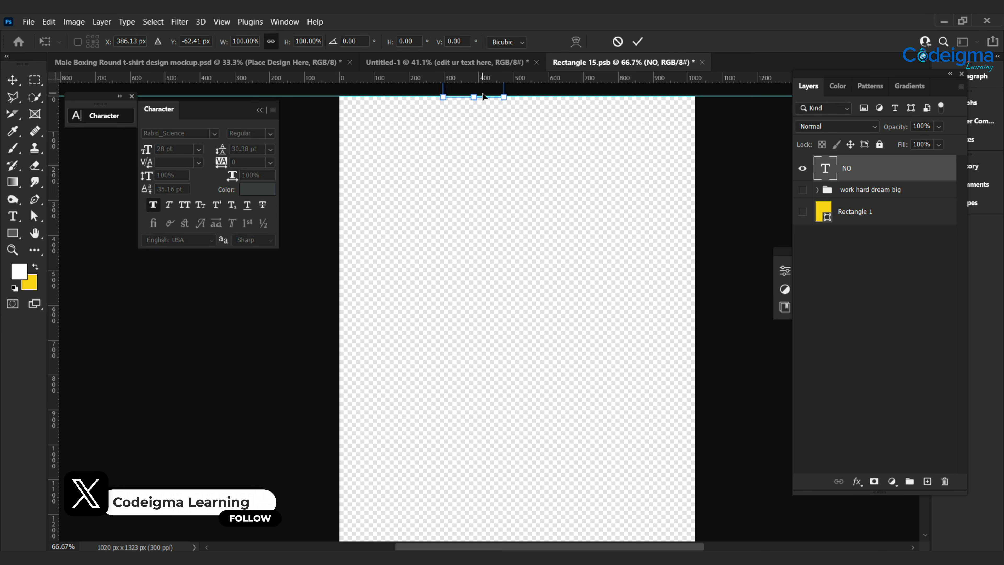
left_click_drag(482, 97, 532, 147)
left_click(637, 41)
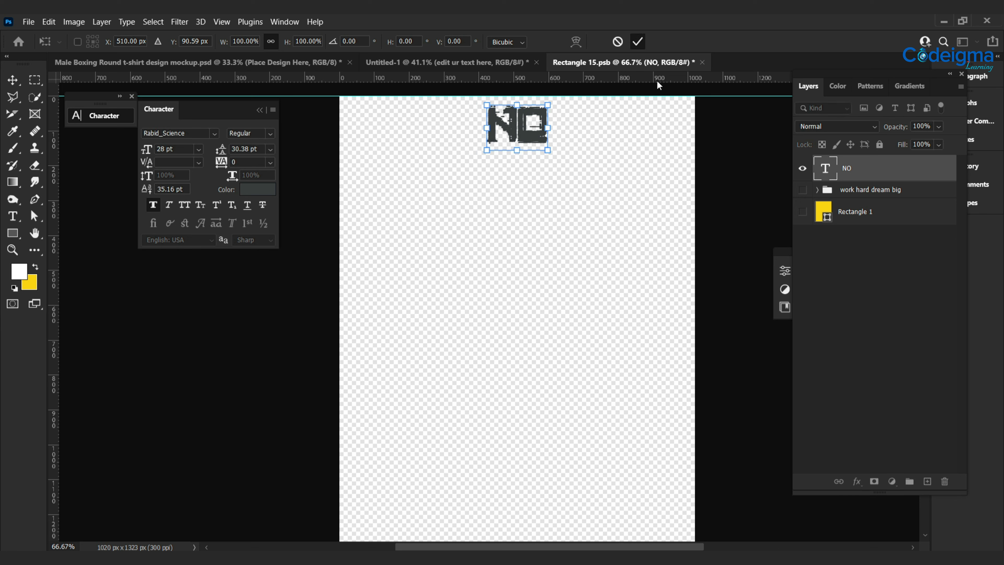
Step: Add the text BAD in the same font on a new layer and place it centred just below NO
left_click(927, 481)
left_click(14, 216)
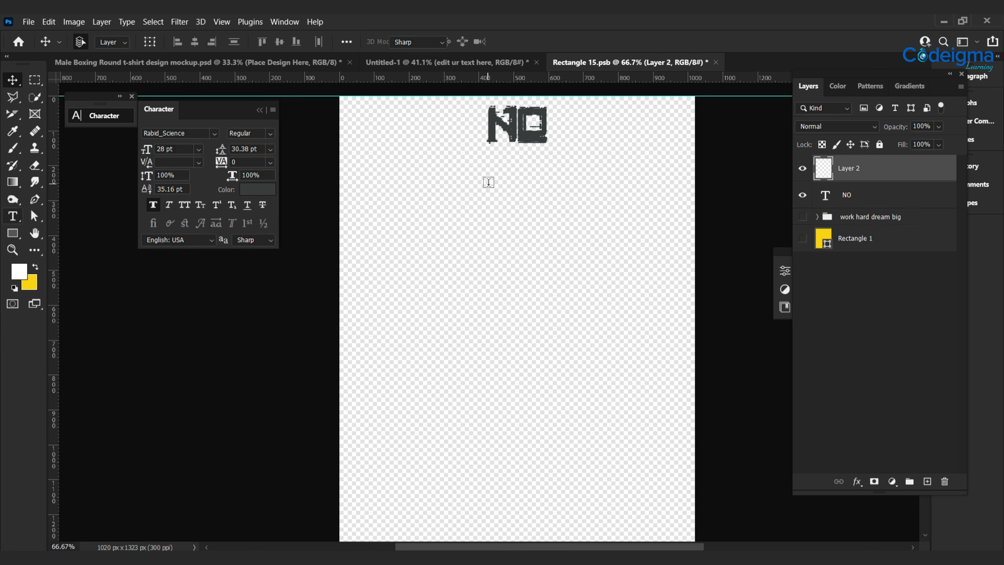
left_click(488, 182)
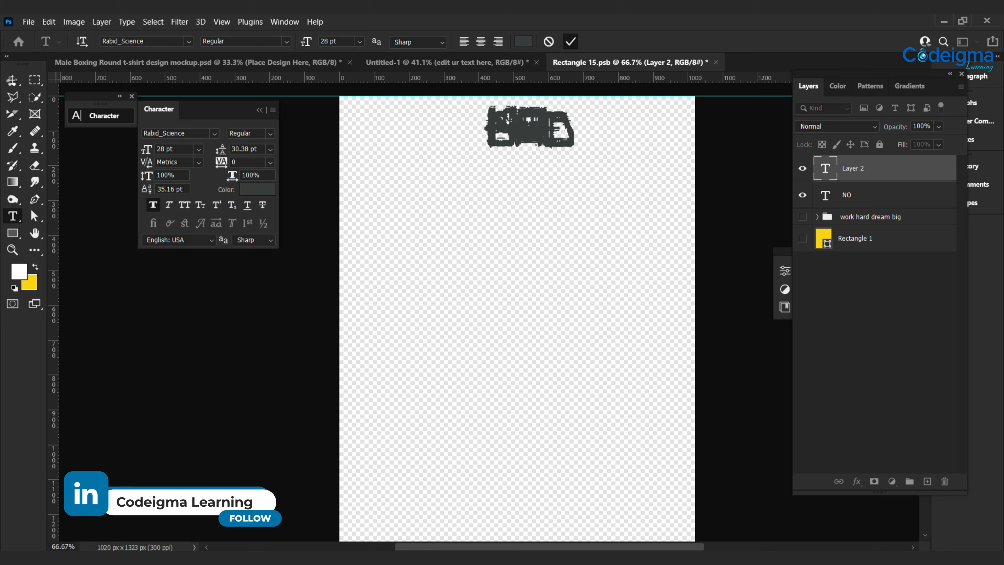
left_click(13, 80)
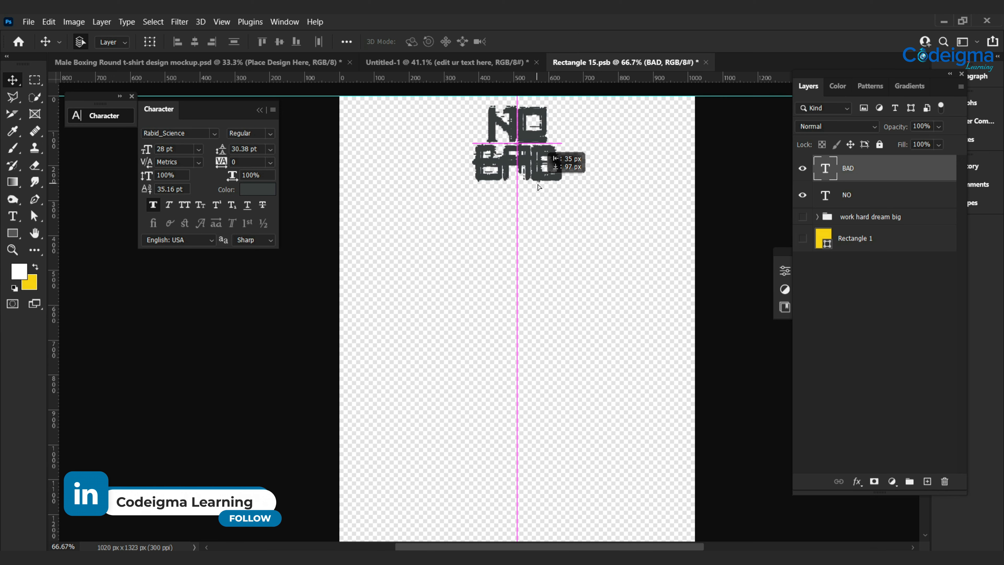
left_click_drag(537, 182, 535, 184)
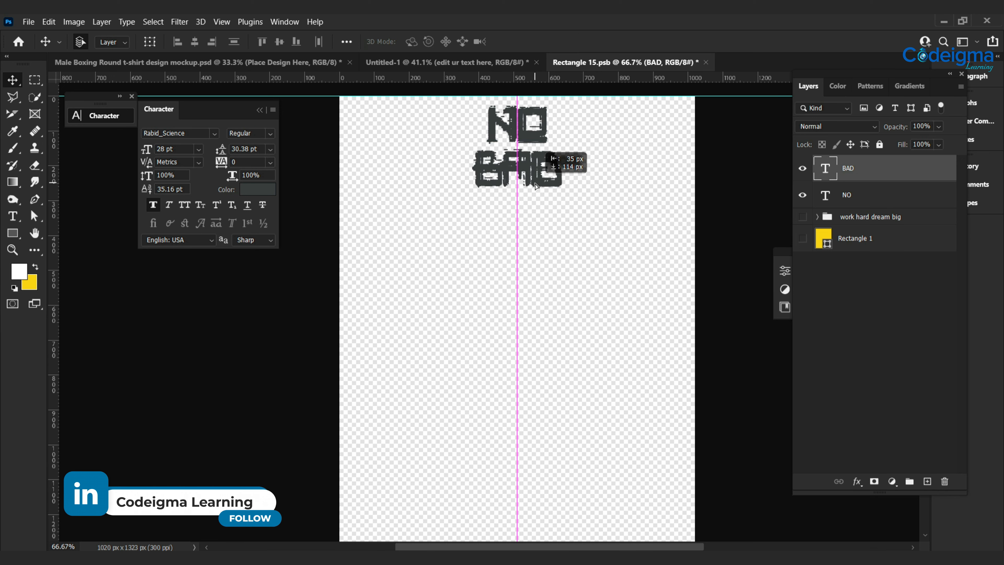
Step: Add the text DAY on a new layer below BAD and distribute the three text layers evenly vertically
key("ctrl+shift+alt+n")
key("t")
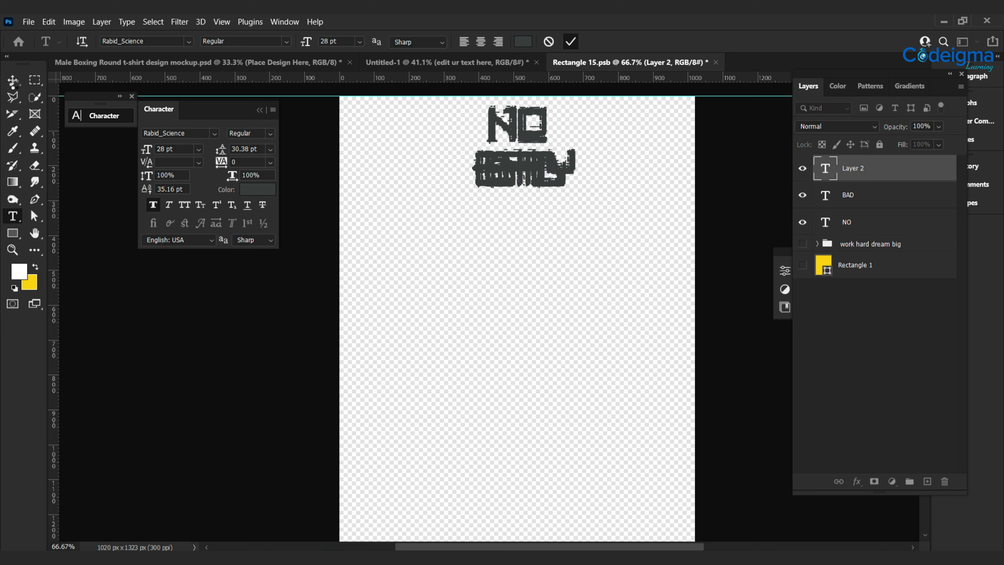
key("v")
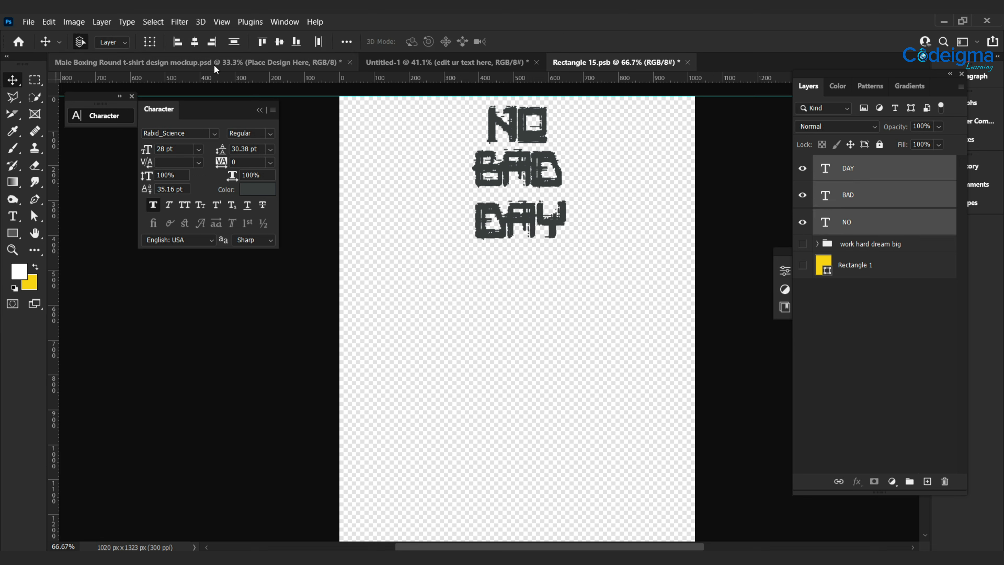
left_click(234, 42)
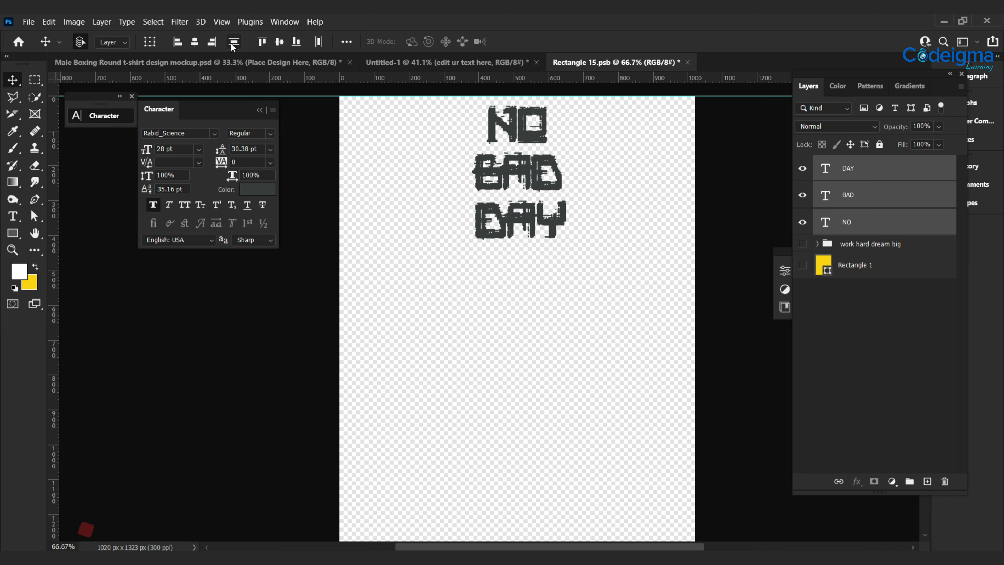
Step: Centre the three text layers horizontally on the canvas and tighten the vertical spacing between the lines
key("m")
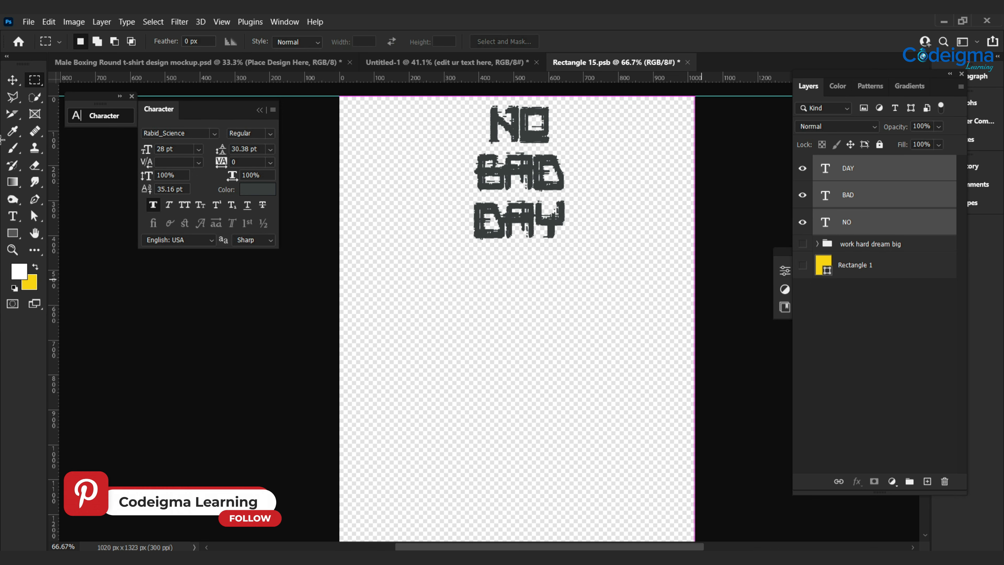
left_click_drag(338, 96, 701, 279)
left_click(12, 80)
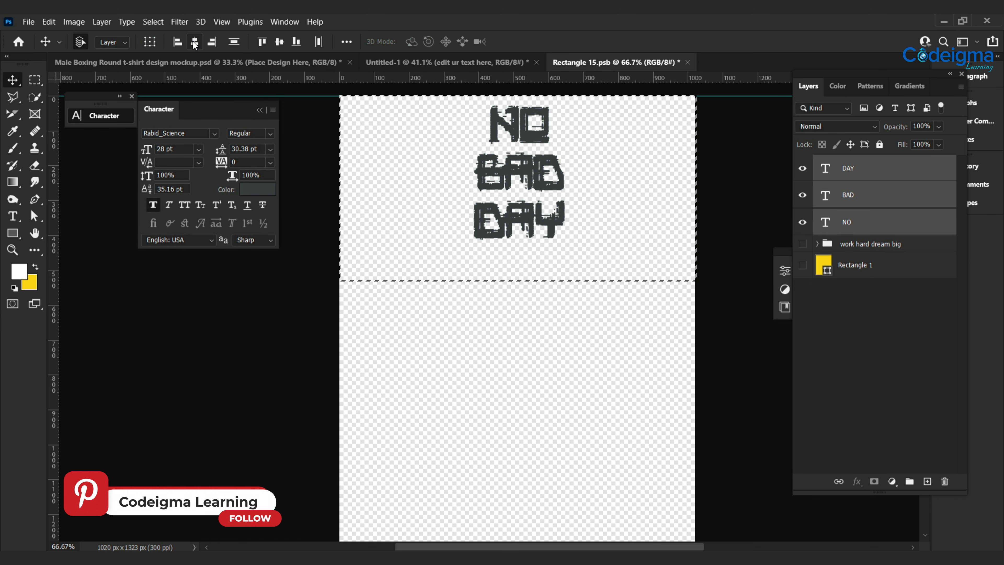
left_click(195, 41)
key("ctrl+d")
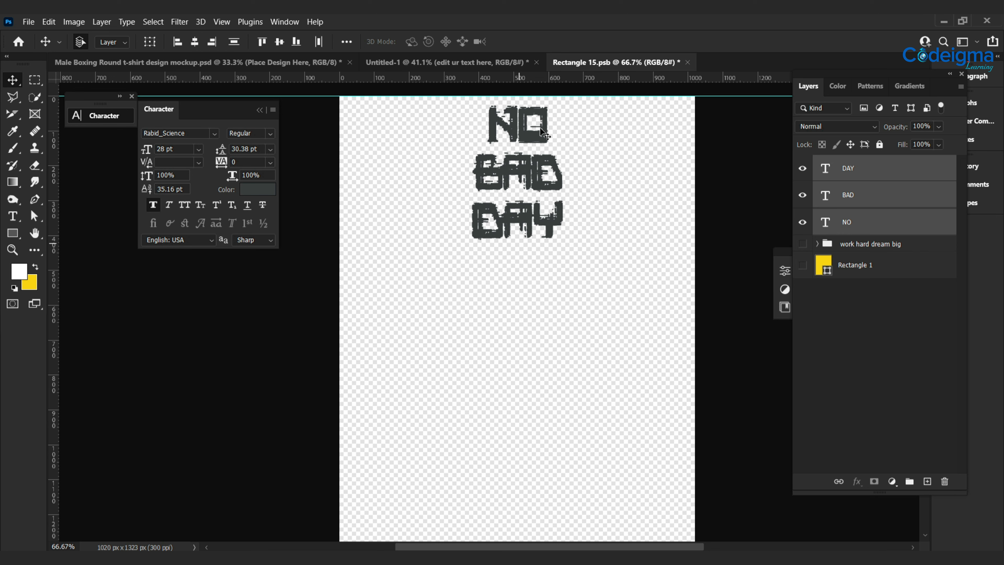
left_click(566, 209)
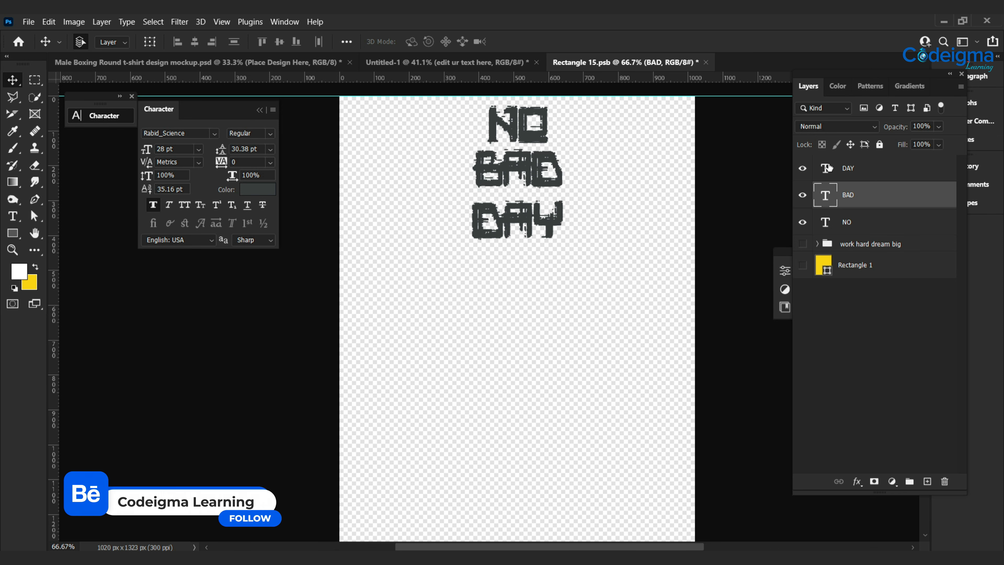
key("ctrl+z")
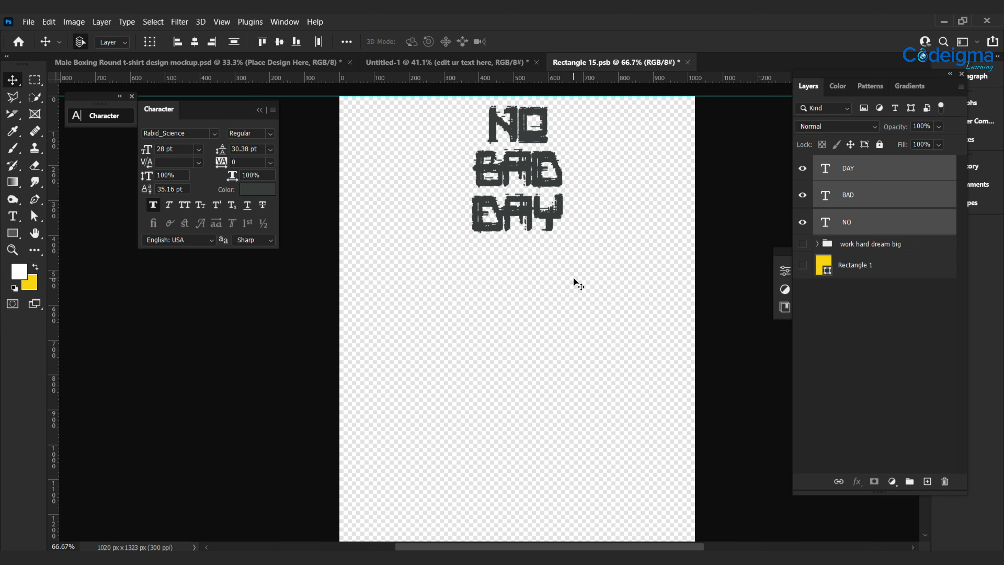
Step: Add a new empty layer and reorder the layers so it sits directly beneath NO, with BAD and DAY below it
key("ctrl+shift+alt+n")
left_click_drag(861, 168, 887, 252)
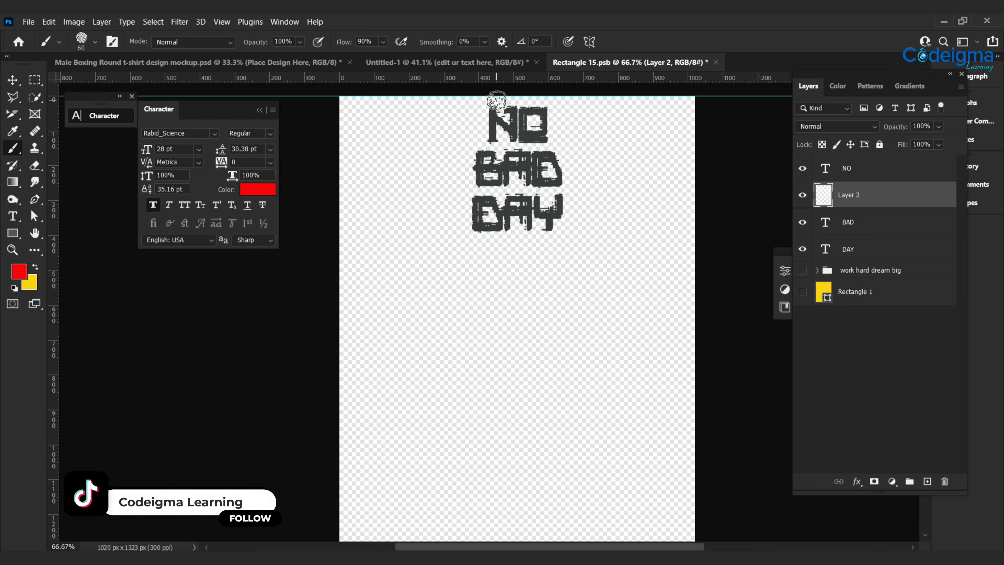
Step: Paint a red X behind the word NO with the Kyle's Ultimate Pastel Palooza brush at 45 px
key("ctrl+plus")
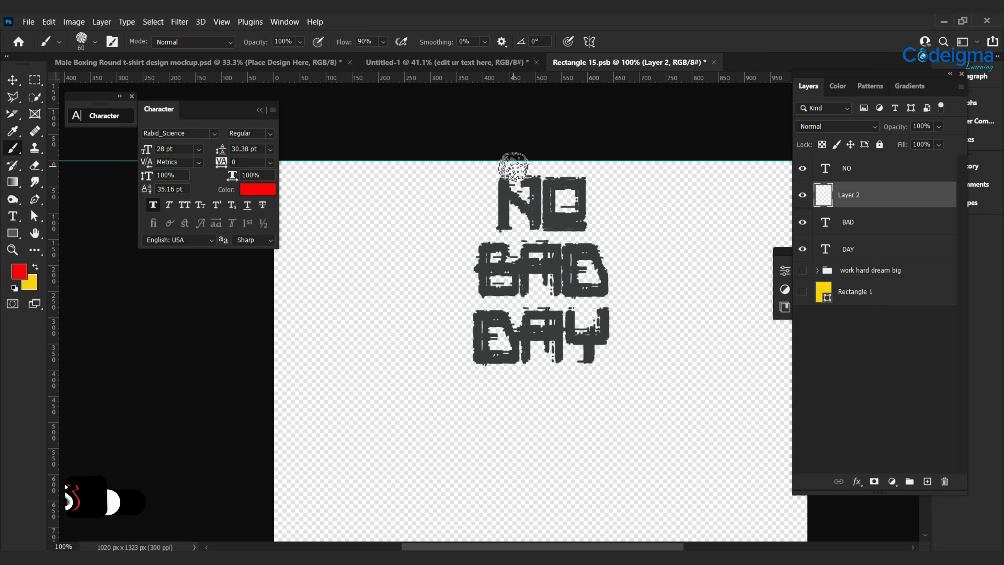
key("bracketleft")
key("bracketleft")
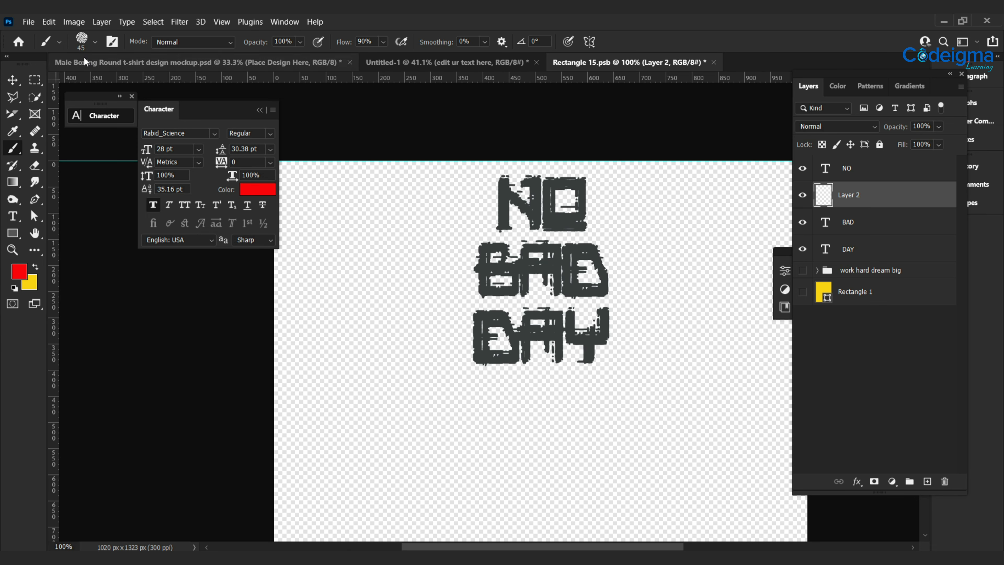
left_click(95, 42)
left_click_drag(166, 246, 165, 252)
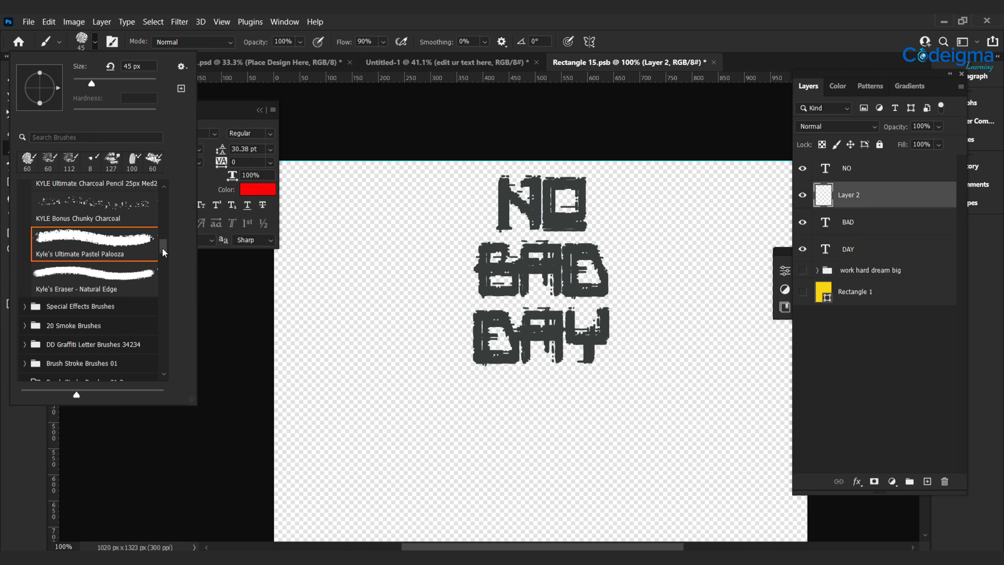
key("Return")
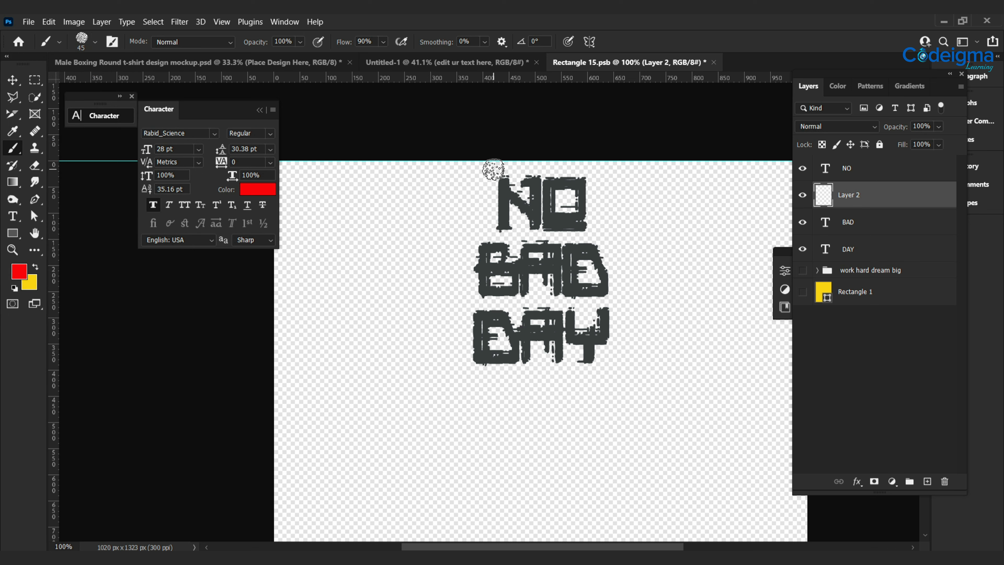
mouse_move(493, 169)
left_mouse_down()
mouse_move(542, 219)
mouse_move(589, 247)
left_mouse_up()
left_click_drag(592, 173, 487, 239)
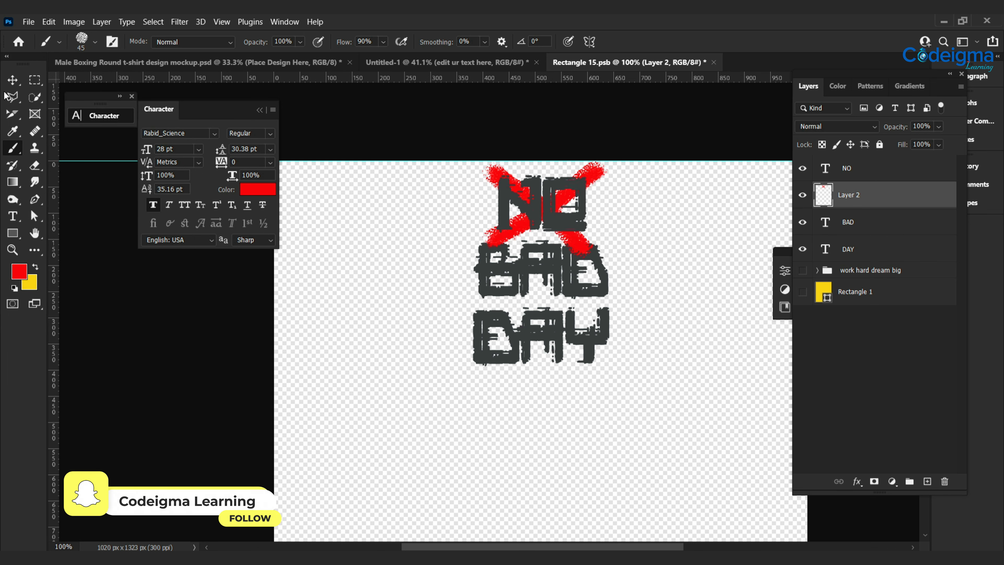
Step: Change the text color of the BAD, DAY and NO layers to near-white fafbfb
left_click(871, 249)
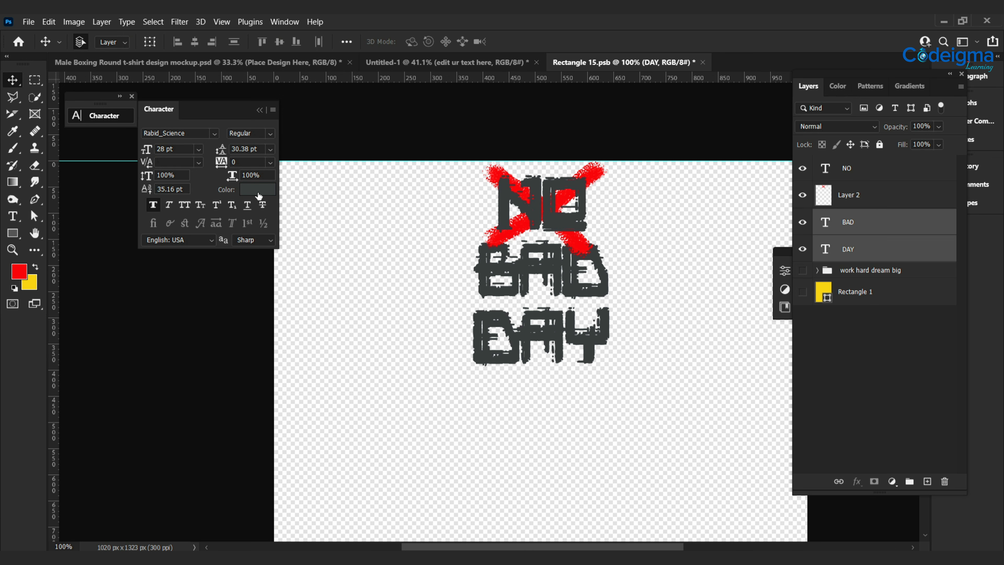
left_click(272, 194)
left_click(638, 151)
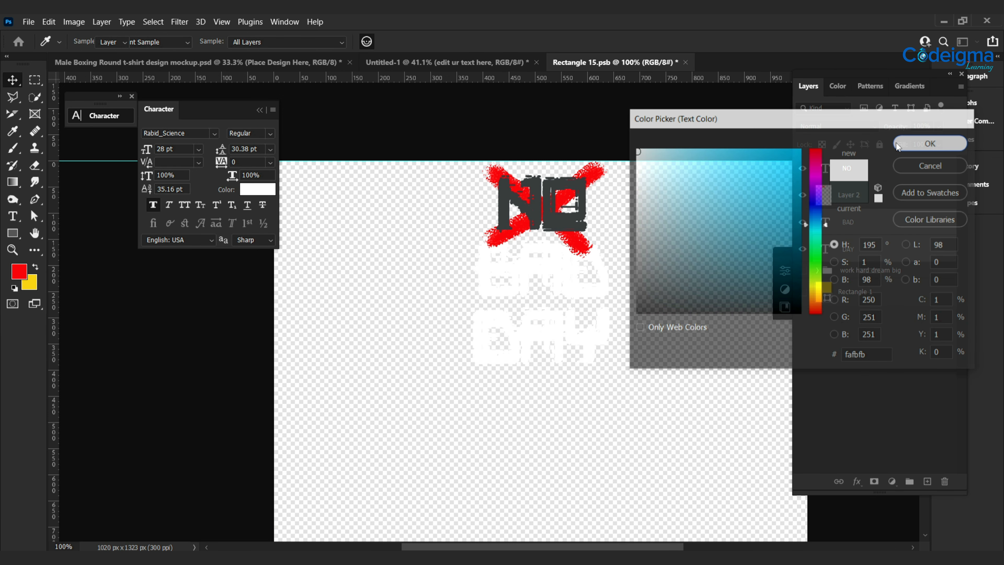
left_click(929, 143)
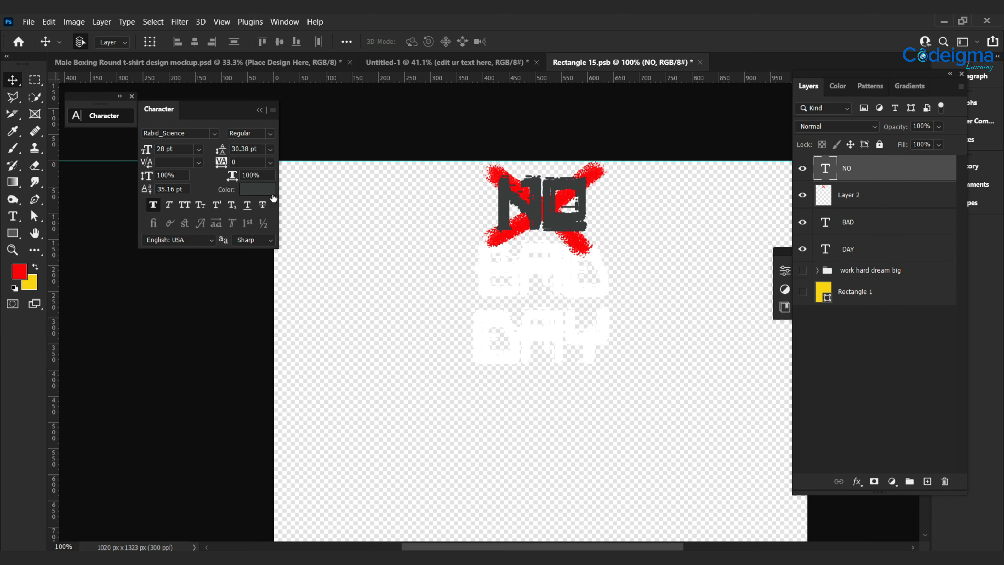
left_click(265, 195)
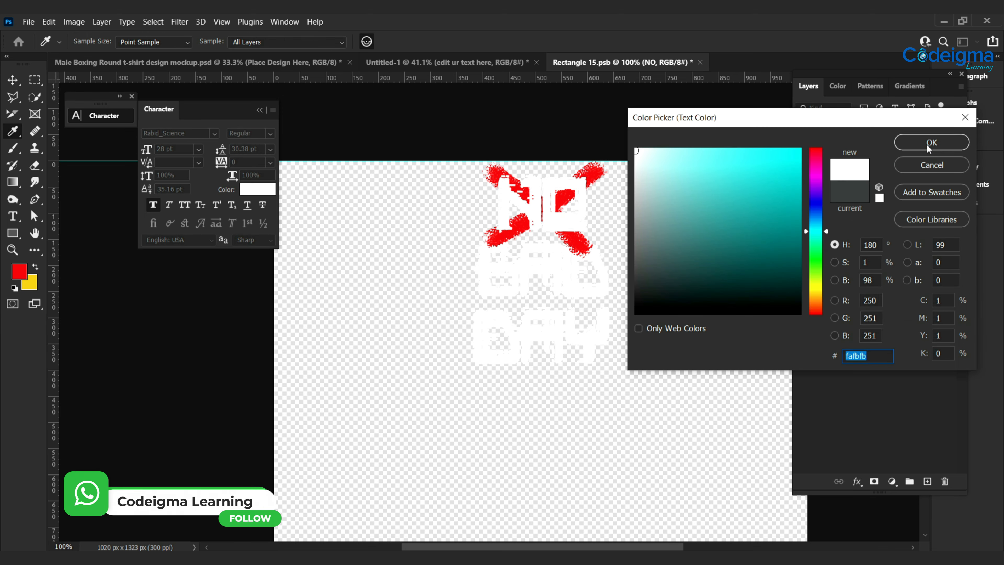
left_click(928, 142)
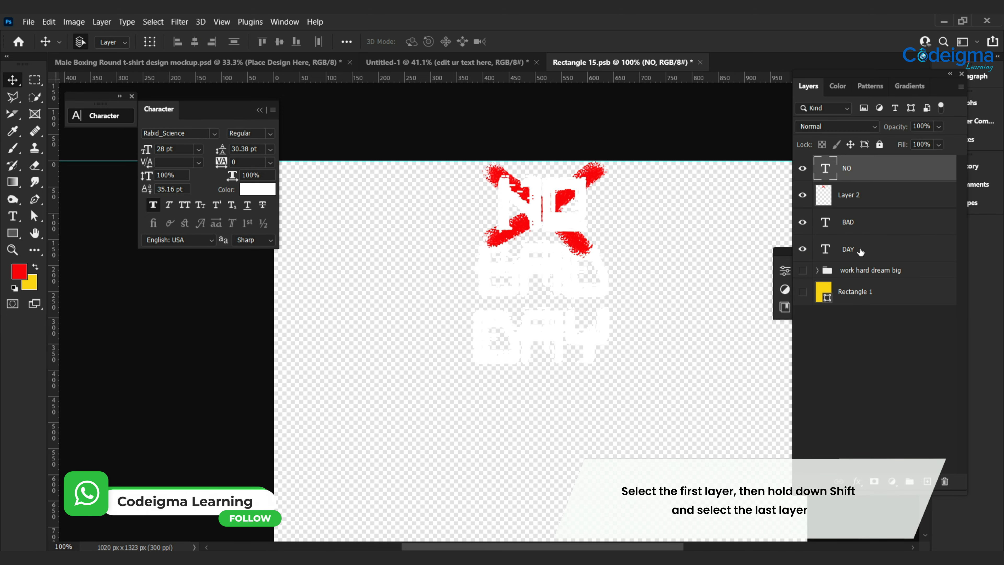
Step: Scale the three text layers and the red X layer together to 127.75% and centre them horizontally on the canvas
left_click(869, 248, "shift")
key("ctrl+t")
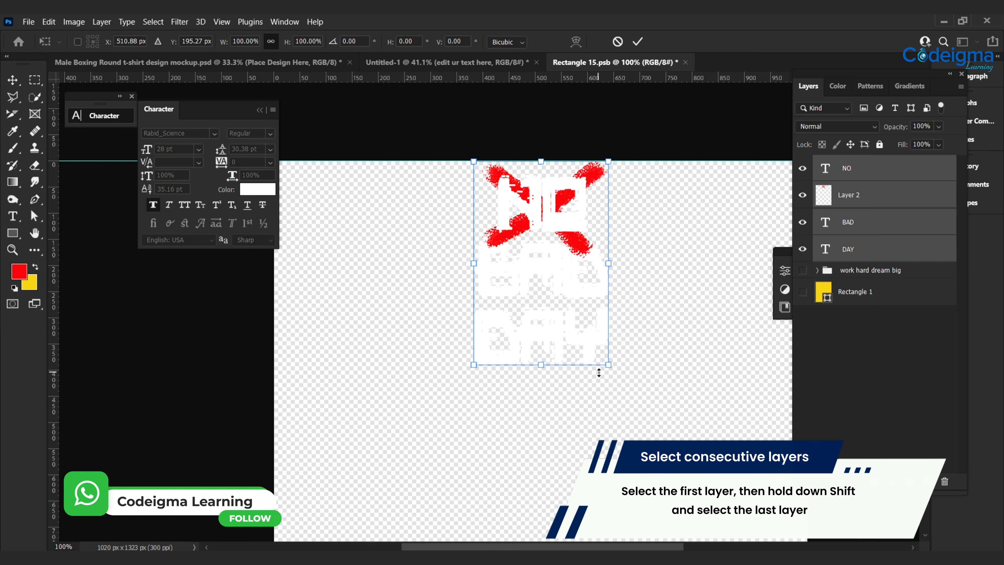
left_click_drag(607, 366, 645, 421)
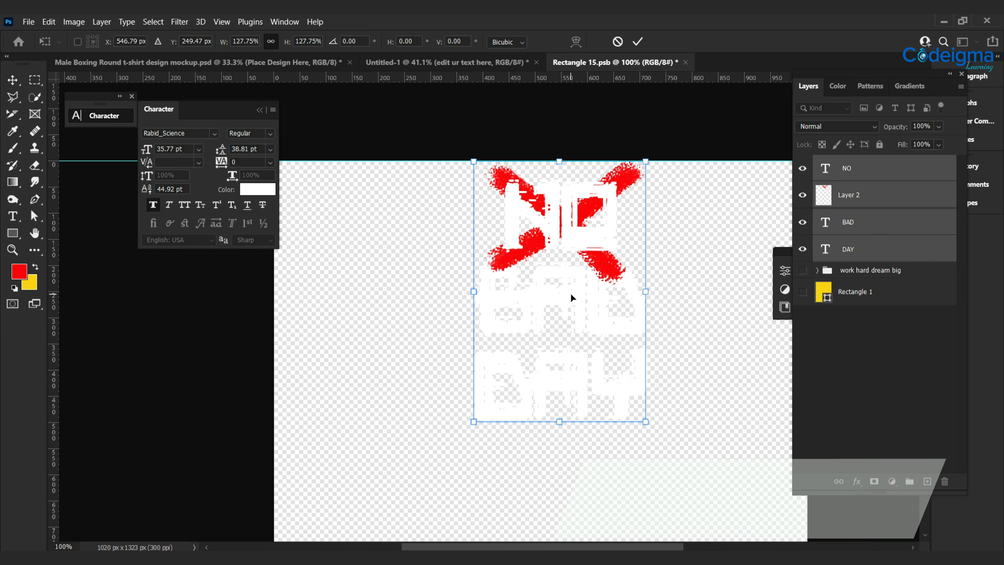
left_click(636, 41)
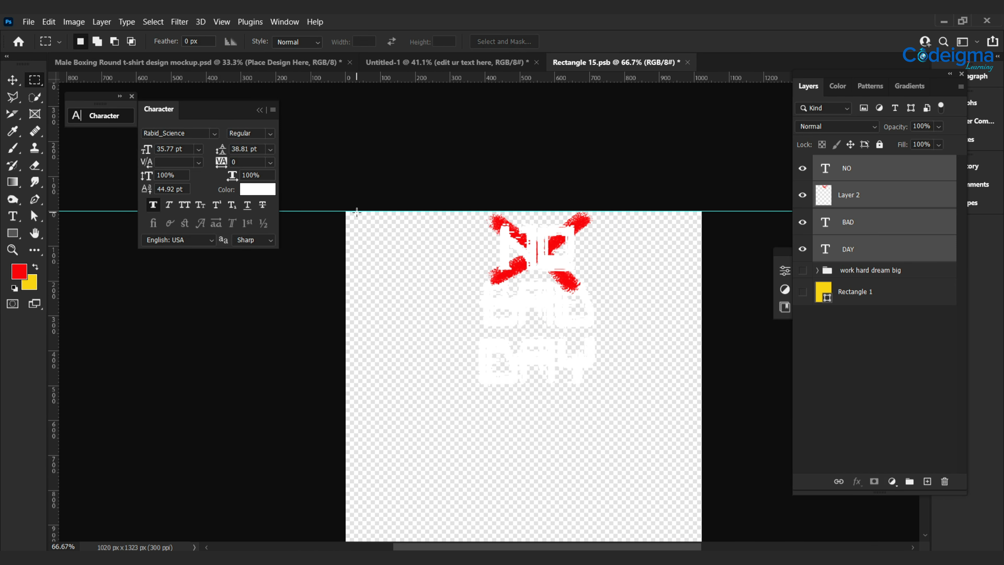
left_click_drag(346, 211, 702, 445)
key("v")
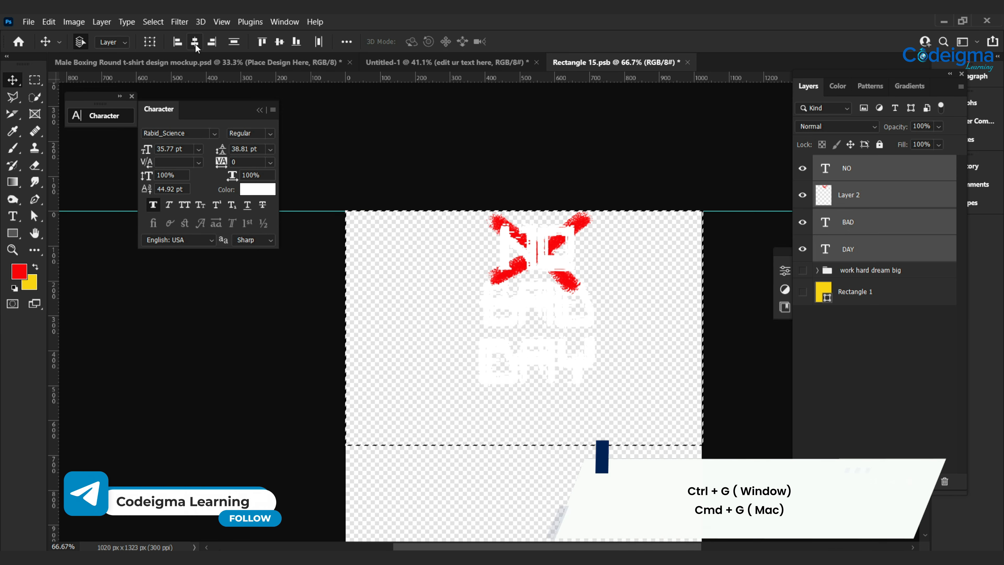
Step: Group the three text layers and the red X layer as "no bad day"
key("ctrl+g")
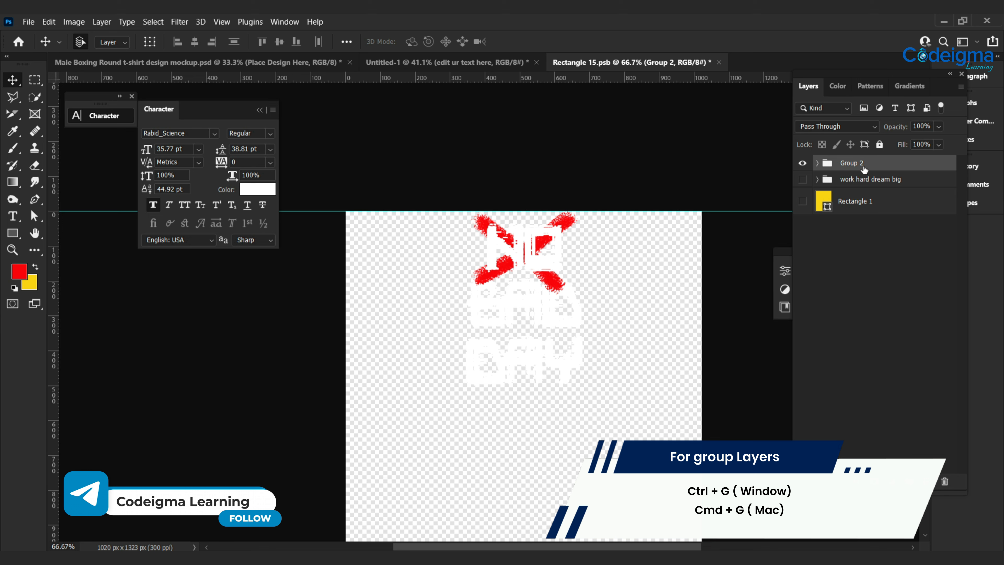
double_click(850, 163)
type("no bad day")
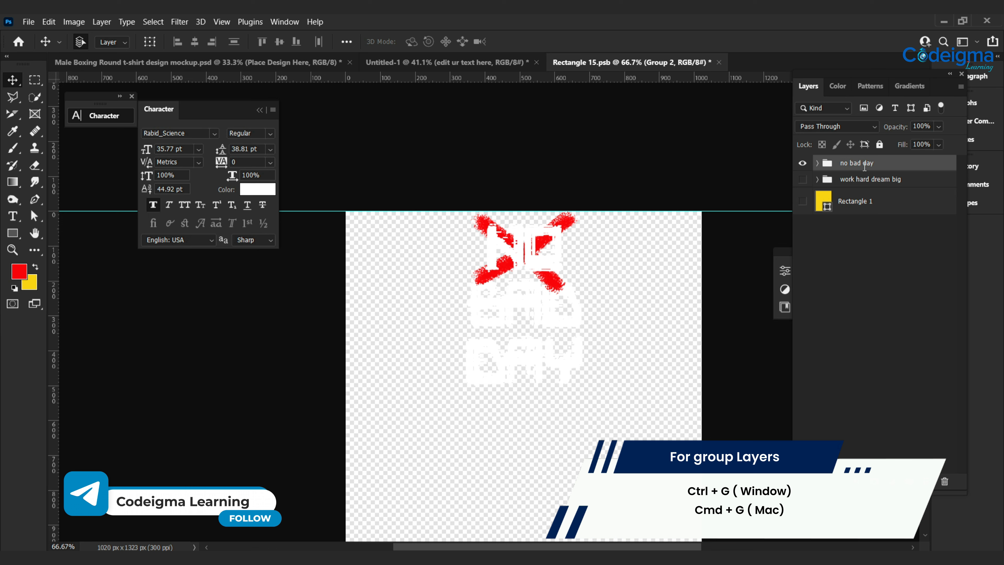
key("Return")
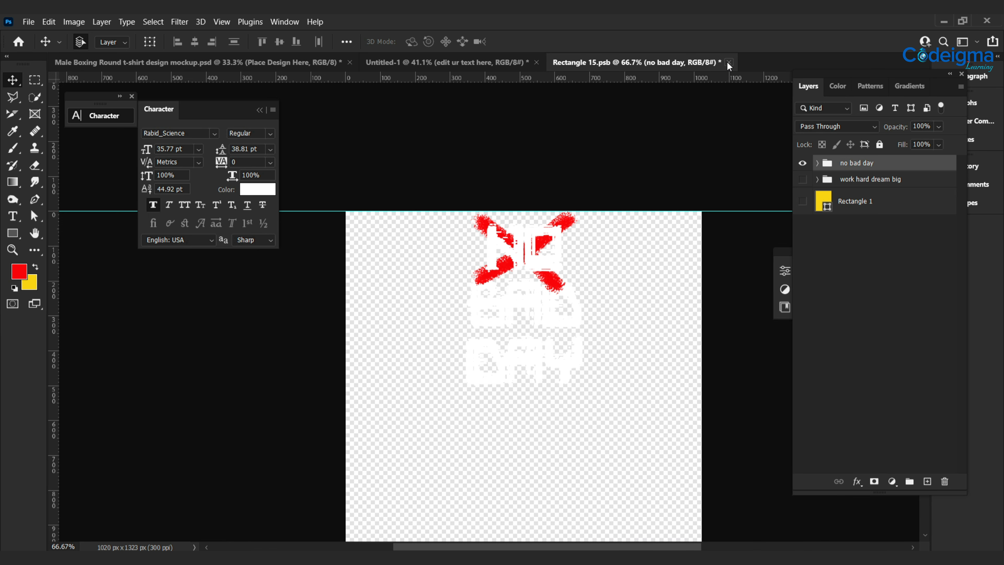
Step: Rotate the red X brush layer slightly clockwise behind the word NO
left_click(728, 62)
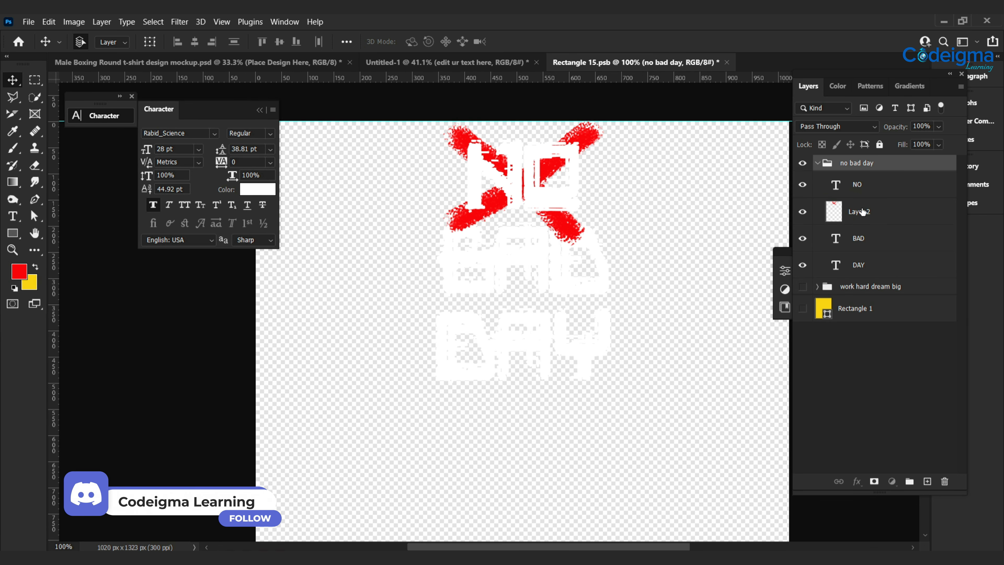
left_click(861, 212)
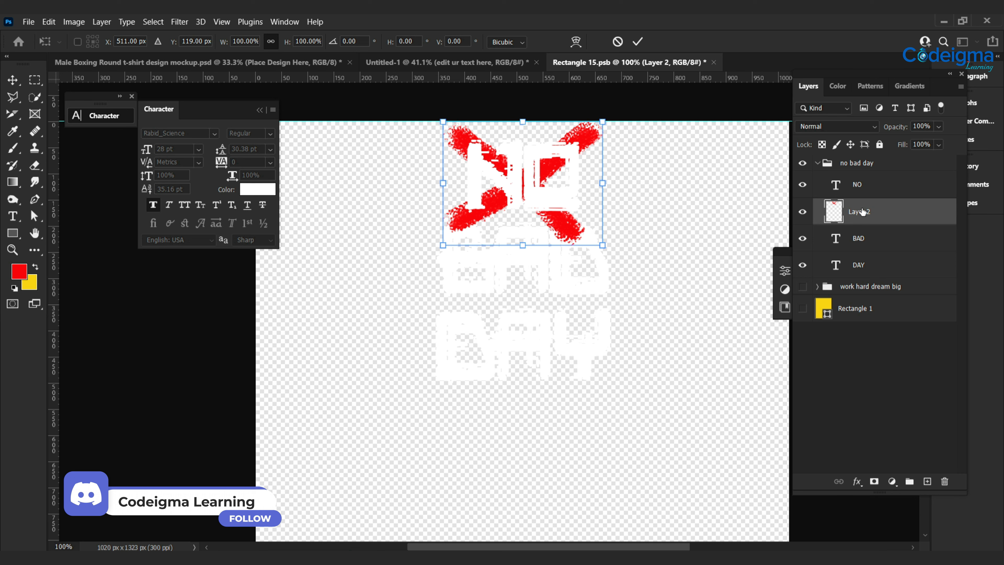
left_click_drag(617, 249, 612, 259)
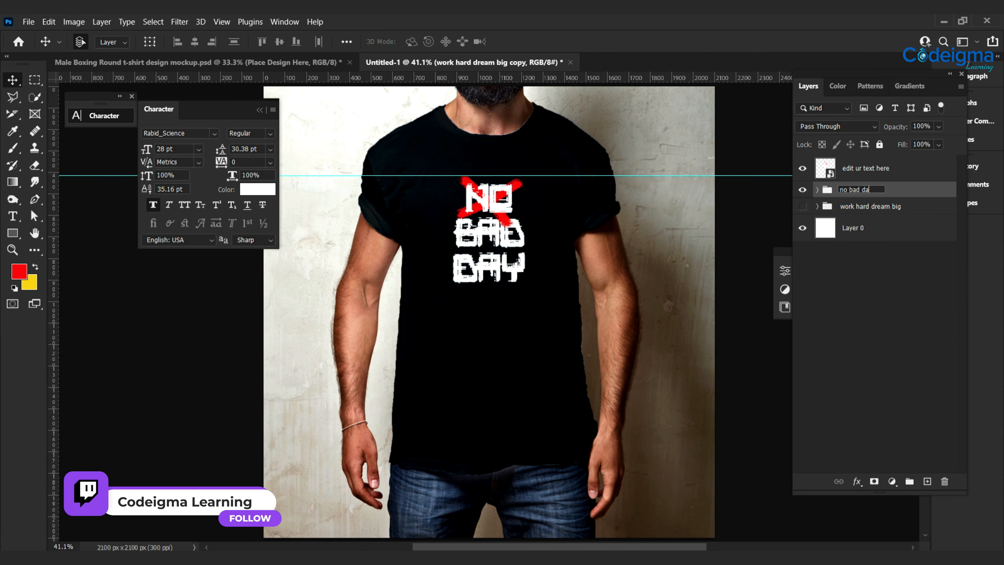
Step: Rename the copied group above "work hard dream big" as "no bad day"
type("y")
left_click(131, 317)
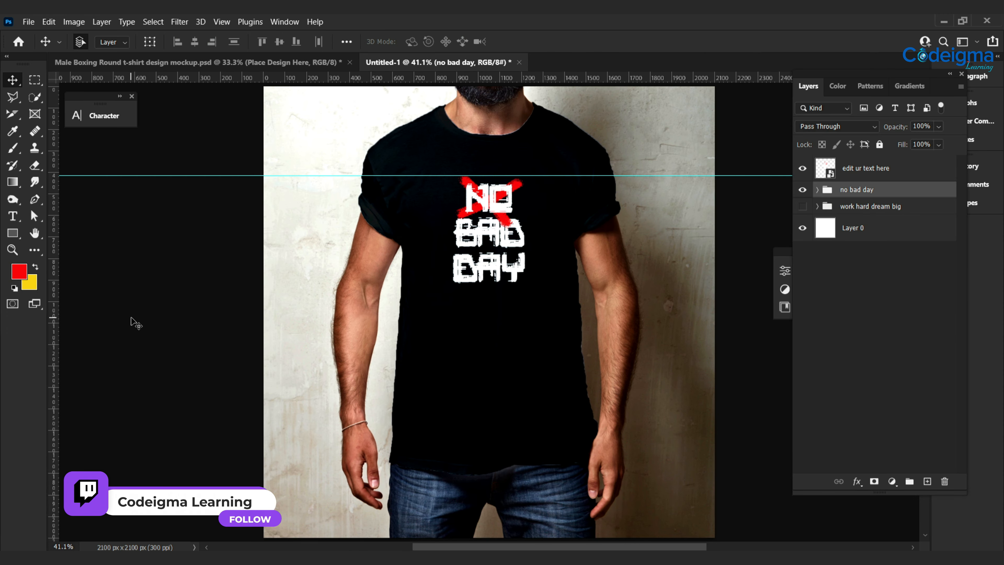
key("ctrl+plus")
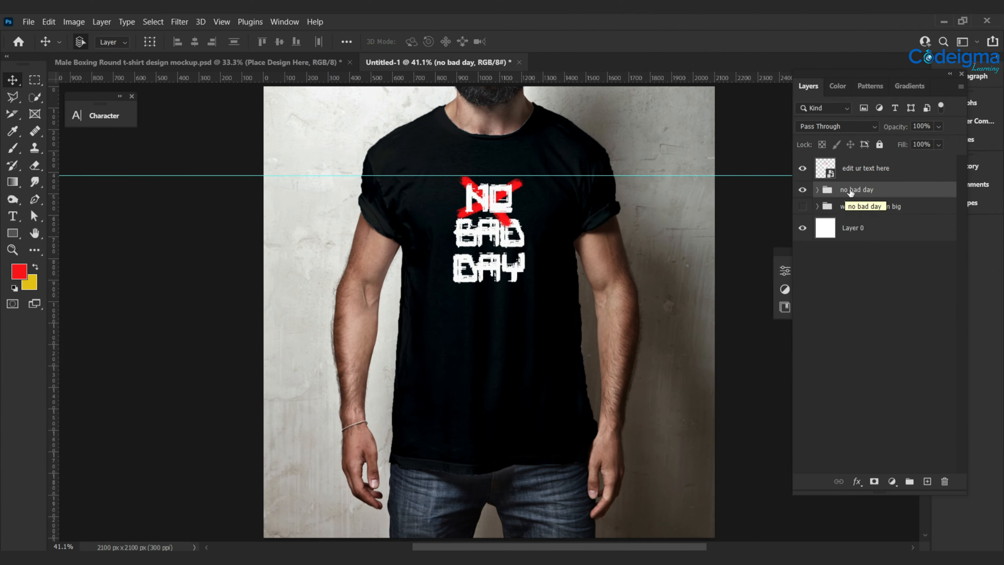
Step: Duplicate the "no bad day" group and hide the original
key("ctrl+j")
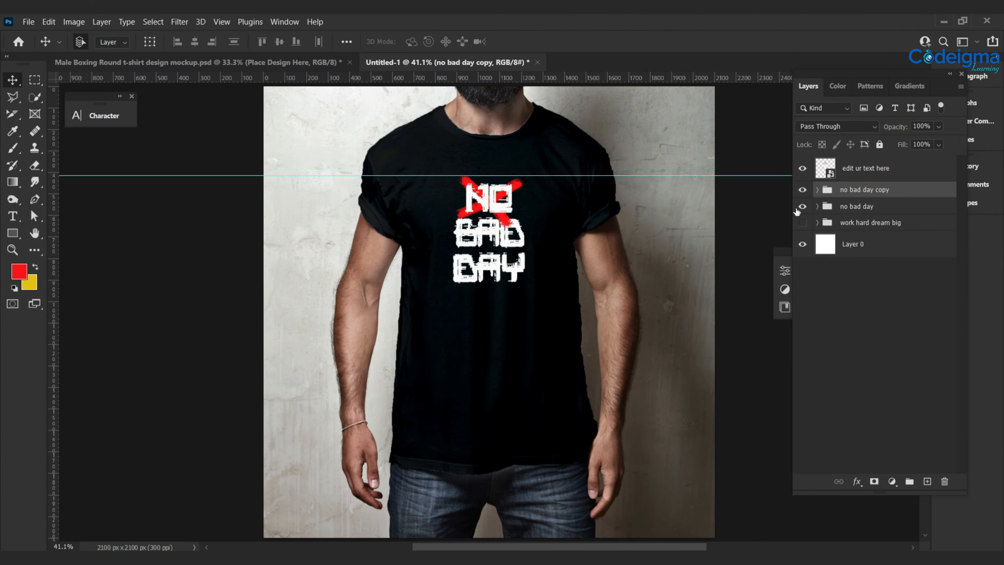
left_click(817, 190)
left_click(817, 190)
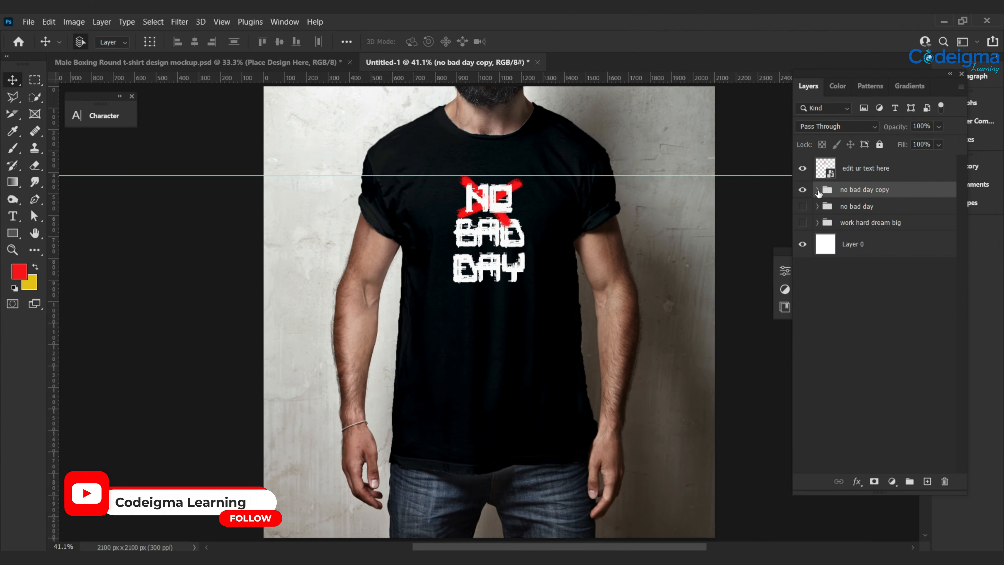
Step: Open the contents of the "edit ur text here" smart object, then collapse and hide its "no bad day" group
double_click(831, 175)
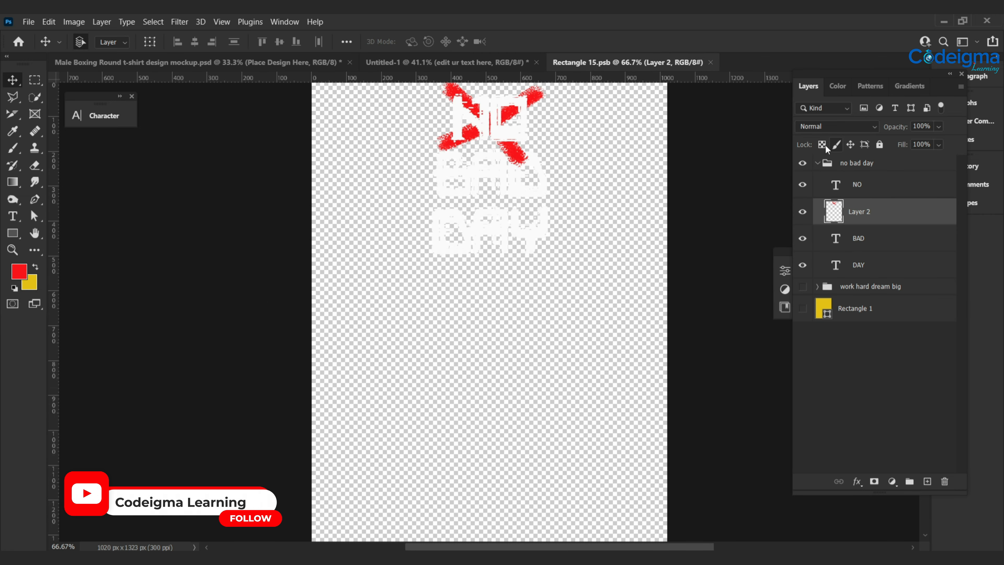
left_click(817, 164)
left_click(817, 164)
left_click(817, 164)
left_click(801, 163)
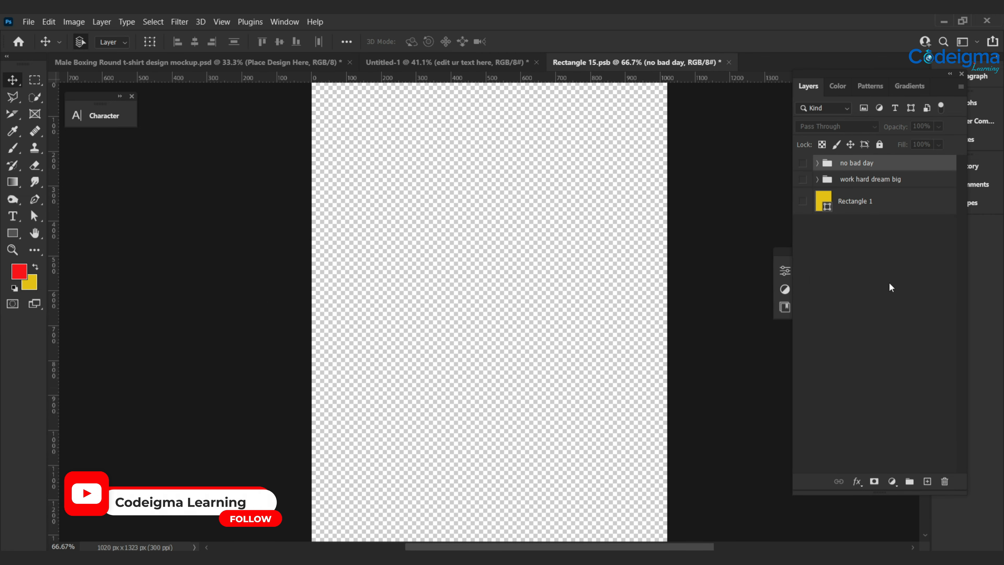
Step: Add the white text "IMPOSSIBLE" in Beyond Pro at 28 pt and place it just below the canvas's upper edge
left_click(926, 480)
left_click_drag(539, 228, 533, 278)
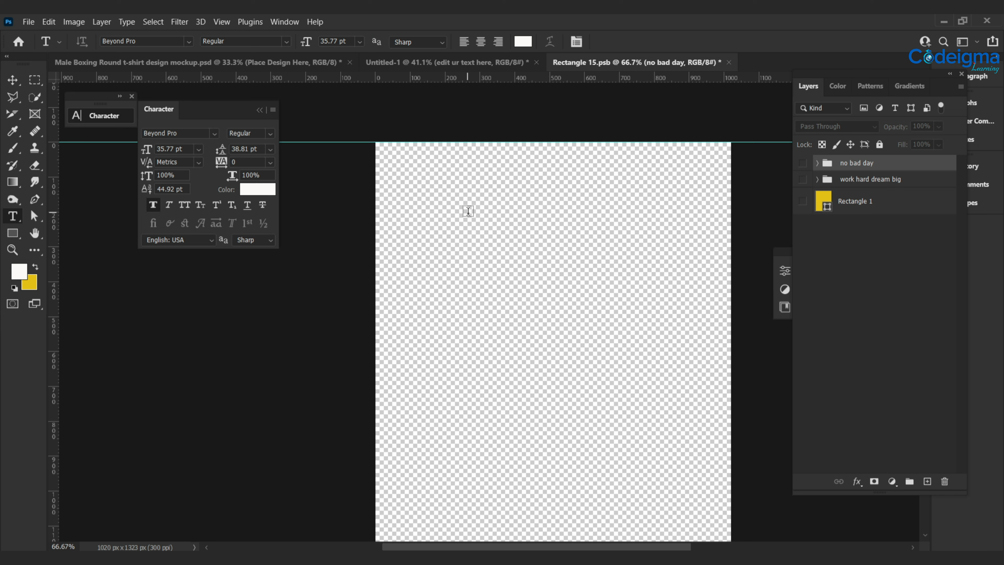
left_click(467, 212)
type("IMPOSSIBLE")
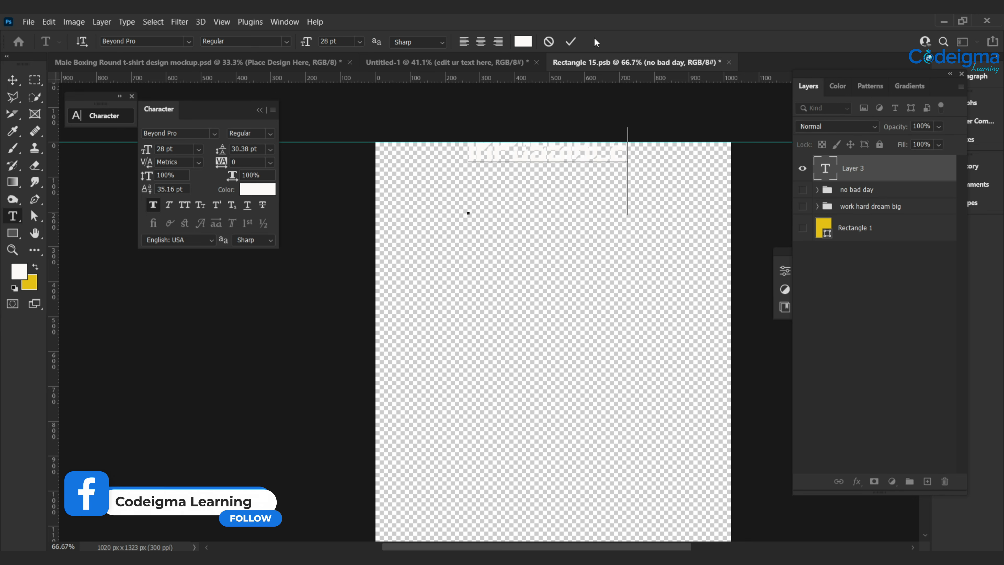
left_click(570, 41)
left_click(13, 81)
left_click_drag(540, 170, 548, 186)
Step: Set the IMPOSSIBLE text's size to 36 pt and shift it back toward the middle of the canvas
left_click(199, 148)
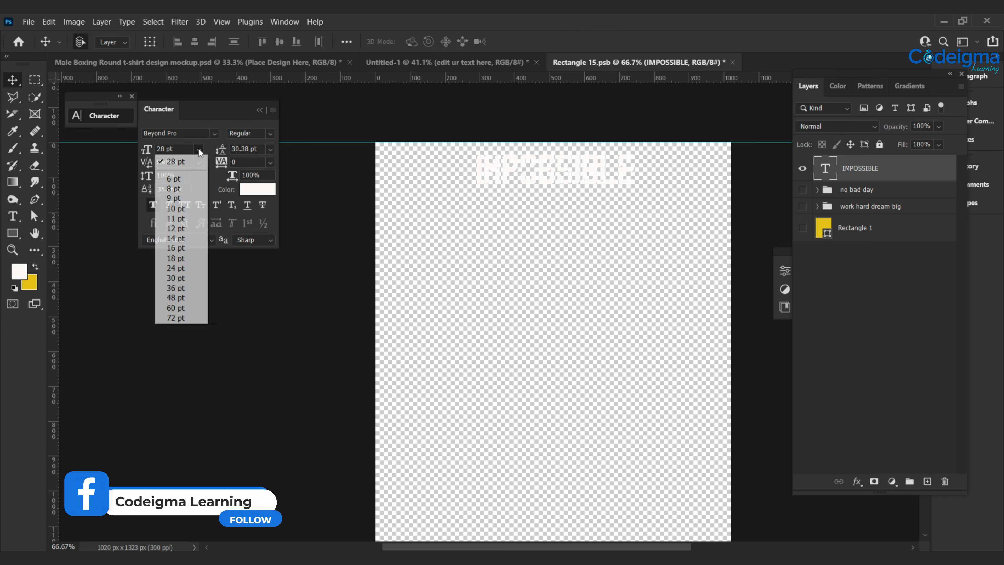
left_click(180, 278)
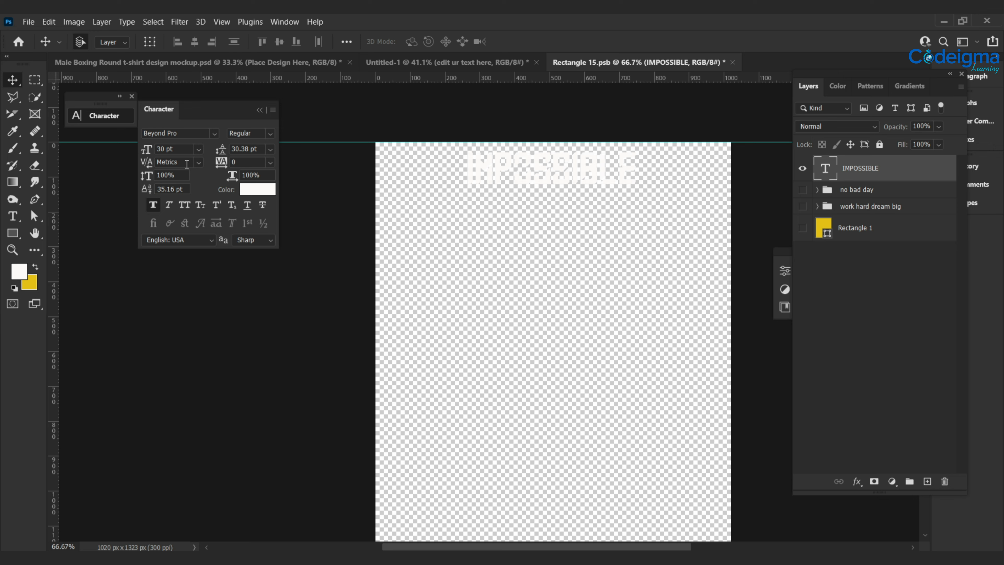
left_click(198, 149)
left_click(185, 282)
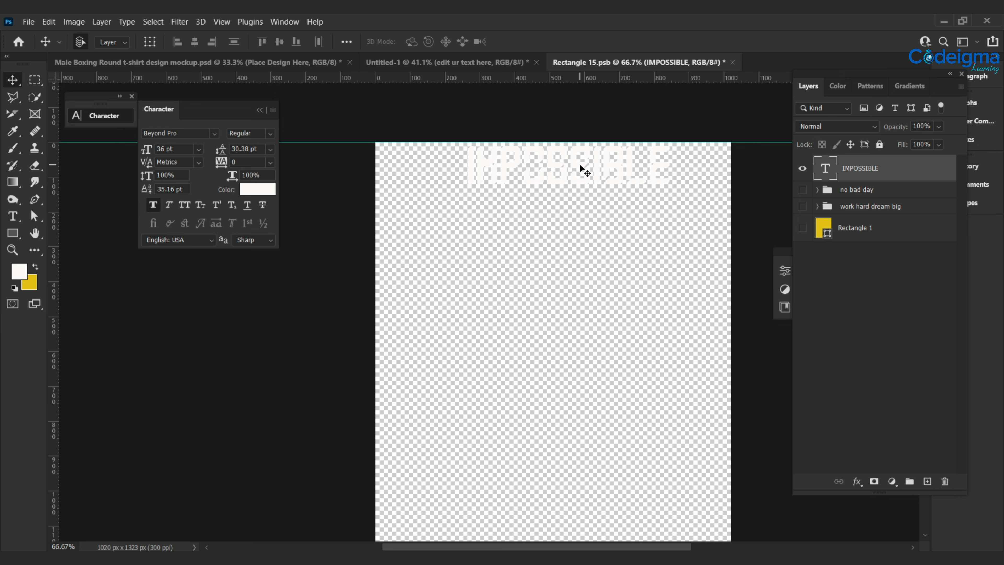
left_click_drag(579, 165, 563, 176)
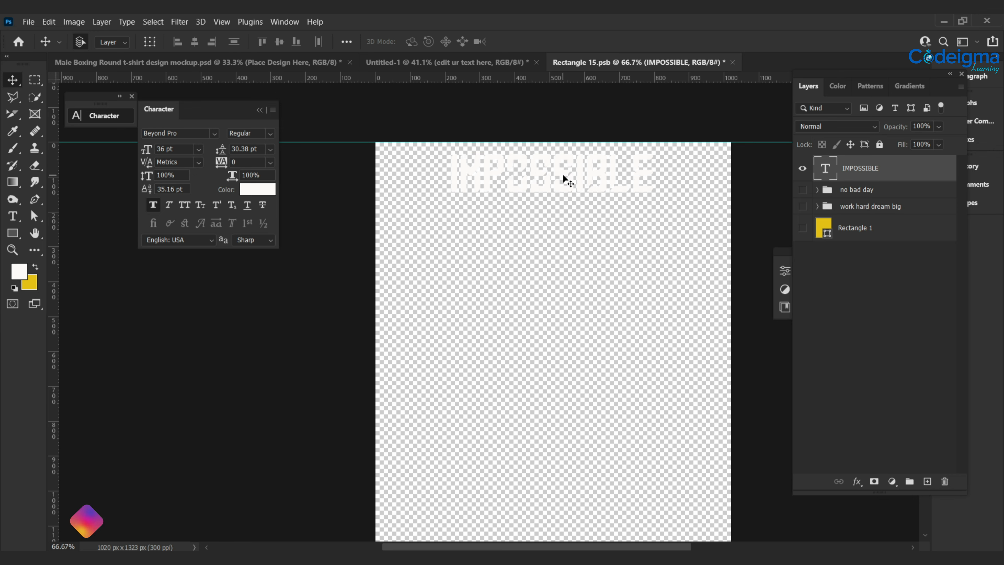
Step: Create a new layer above IMPOSSIBLE and switch to the Type tool
left_click(928, 482)
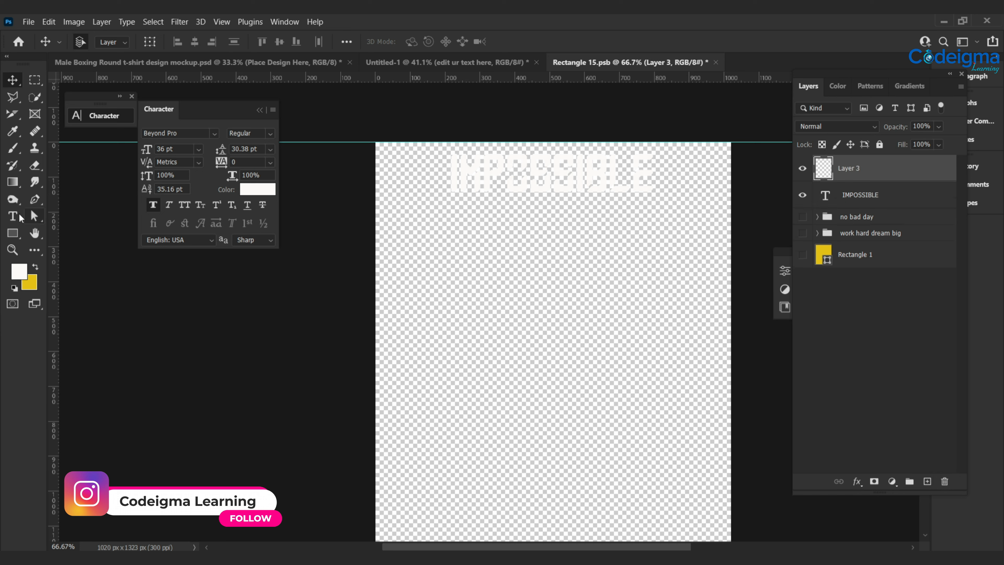
left_click(21, 217)
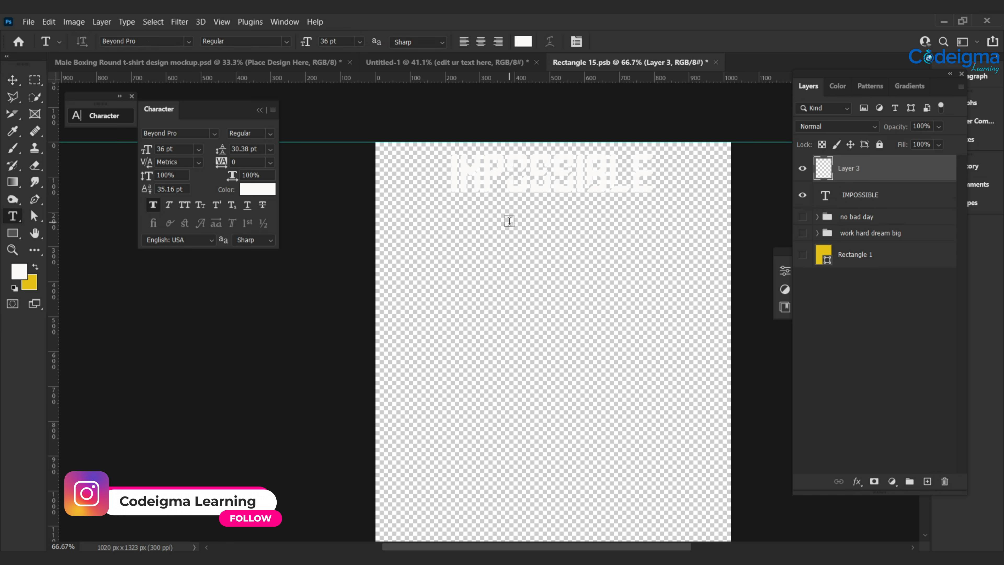
left_click(448, 256)
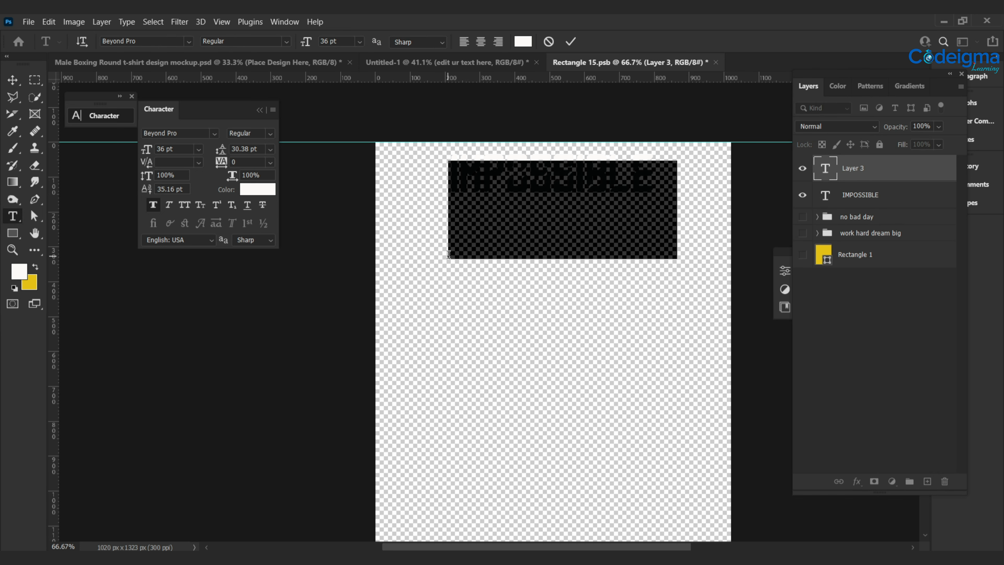
key("BackSpace")
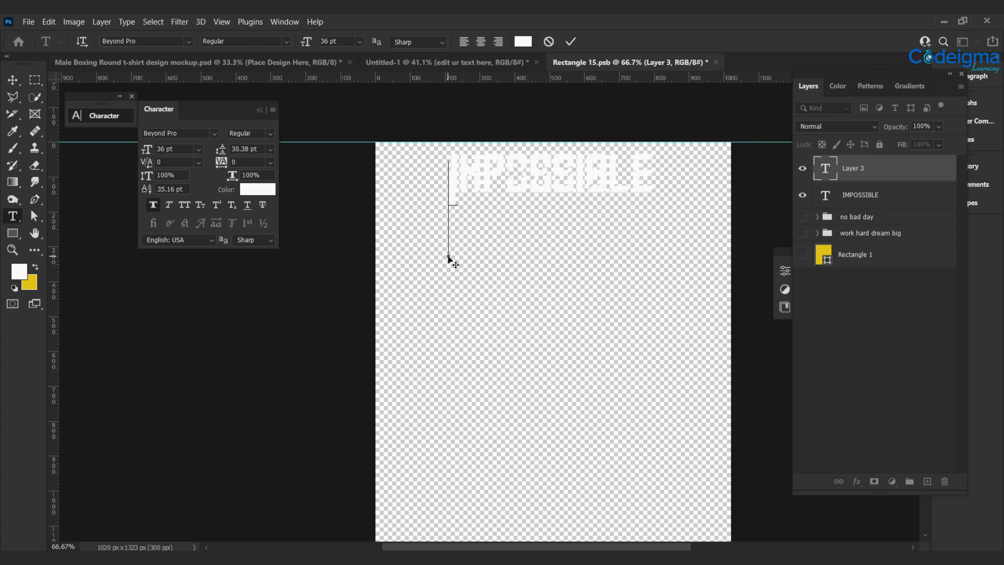
left_click(548, 42)
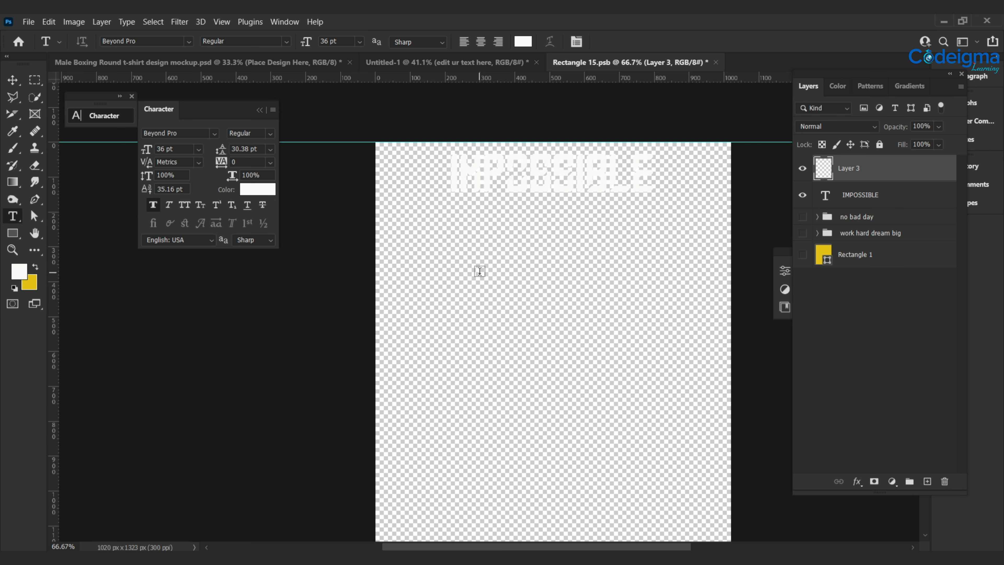
Step: Add the text "I'M POSSIBLE" below IMPOSSIBLE and set its color to yellow e5bf05
left_click(439, 315)
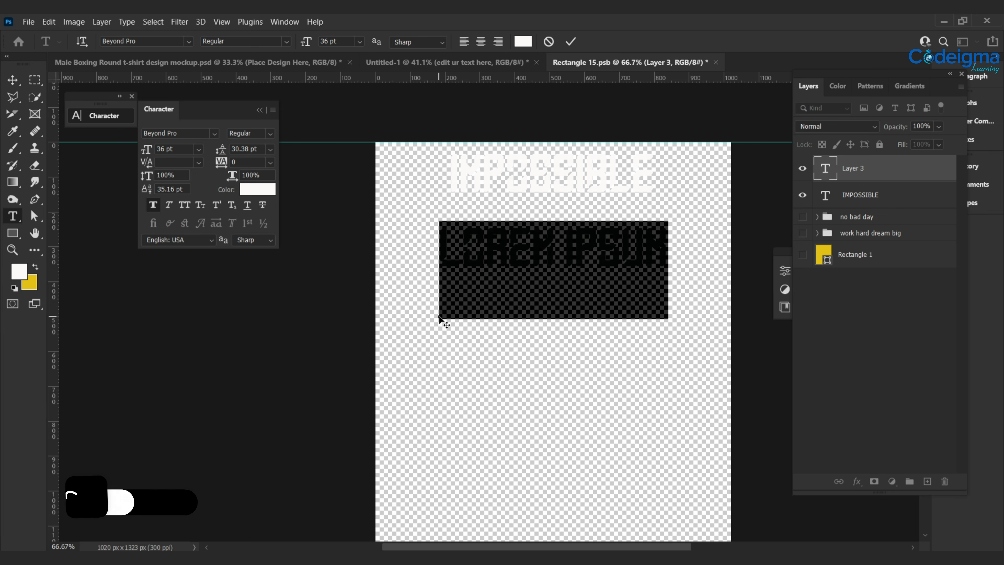
key("BackSpace")
type("I'M")
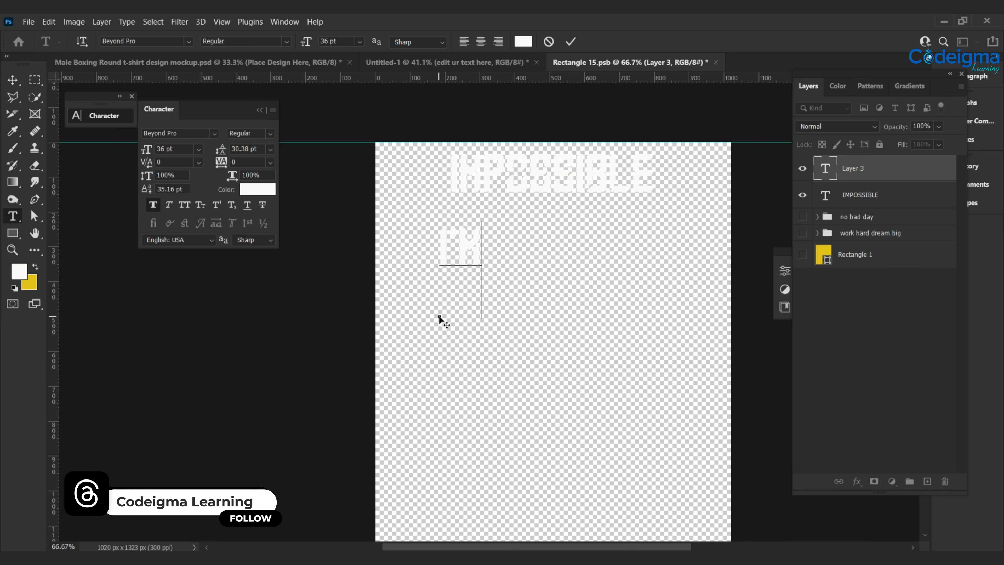
type(" POSSIBLE")
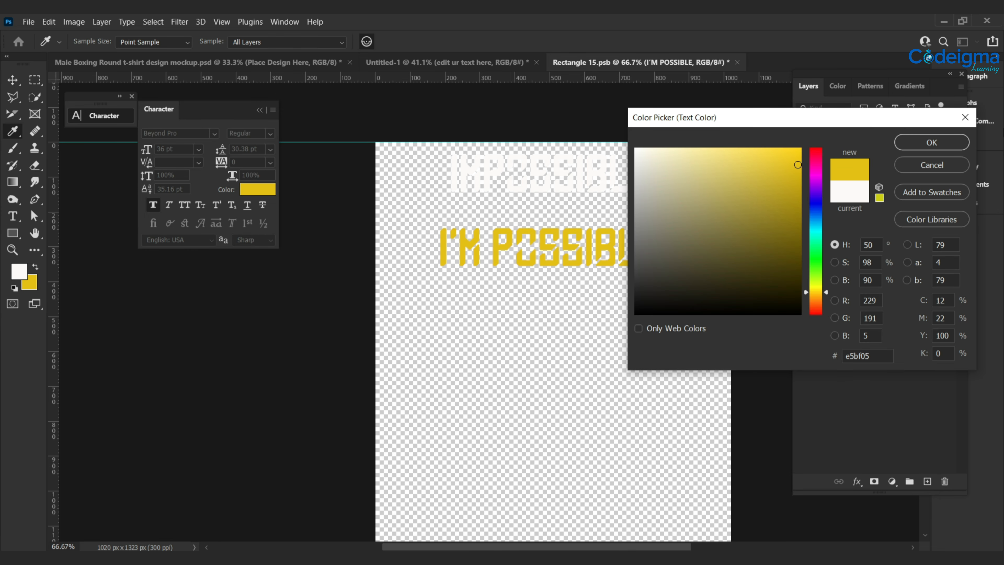
key("Return")
Step: Change the font of the I'M POSSIBLE text to Copperplate Gothic Bold
left_click_drag(451, 355, 509, 349)
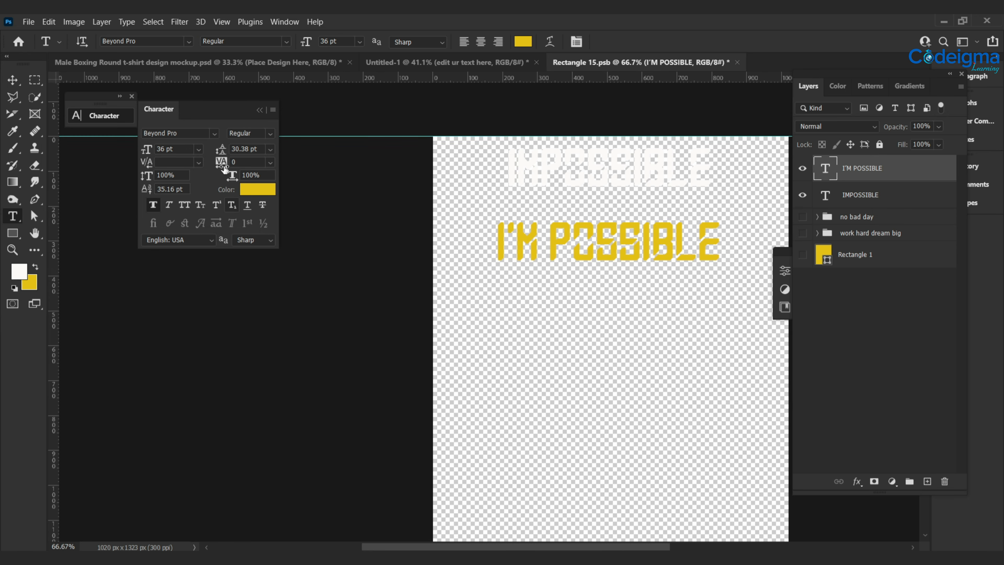
left_click(214, 133)
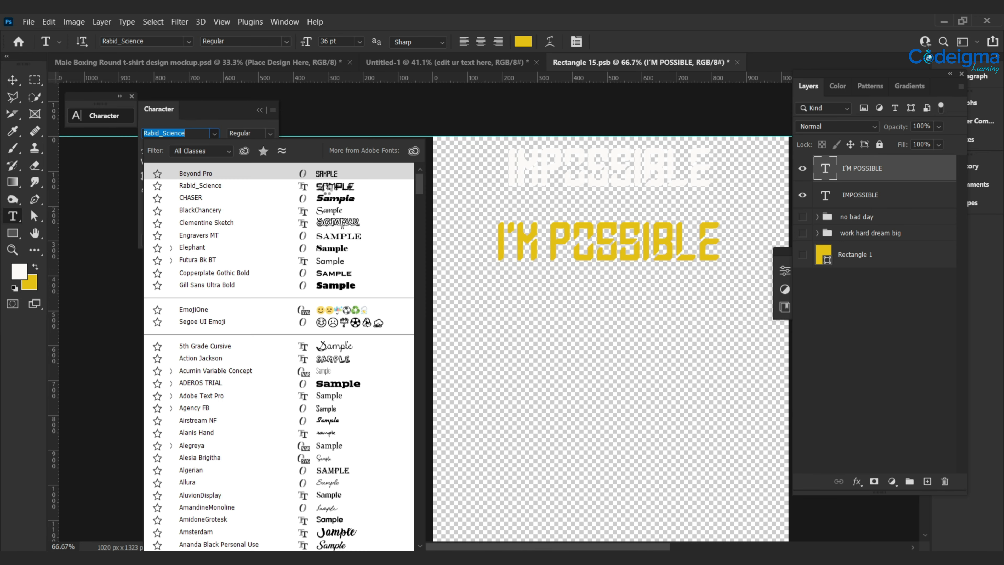
left_click(344, 277)
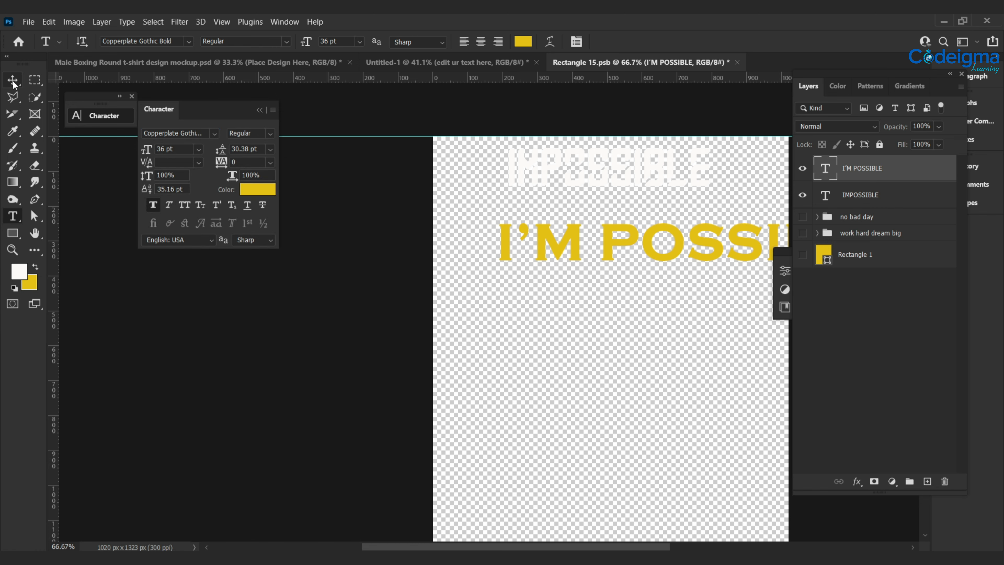
left_click(13, 81)
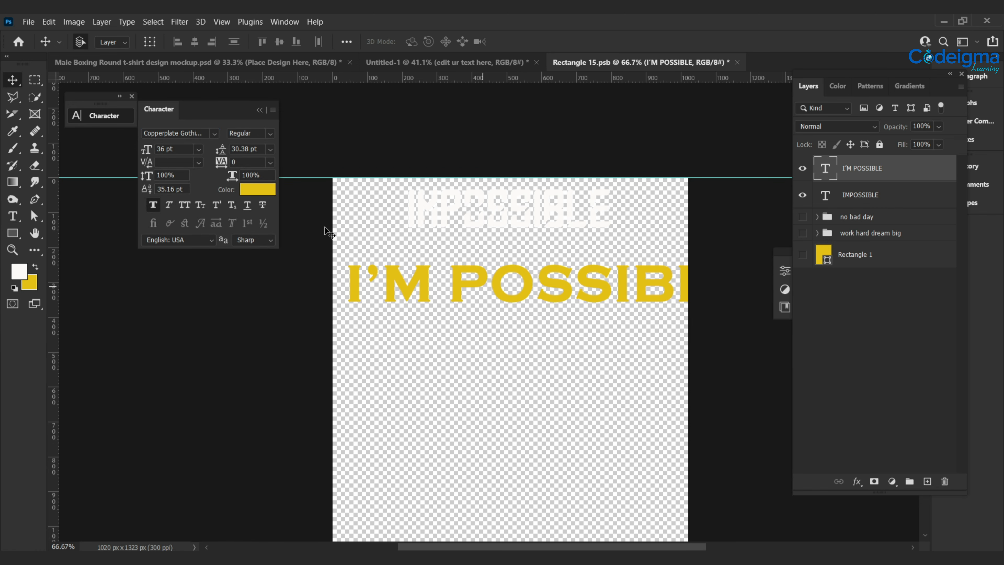
Step: Set the I'M POSSIBLE text's size to 24 pt and move it up close beneath IMPOSSIBLE
left_click(199, 149)
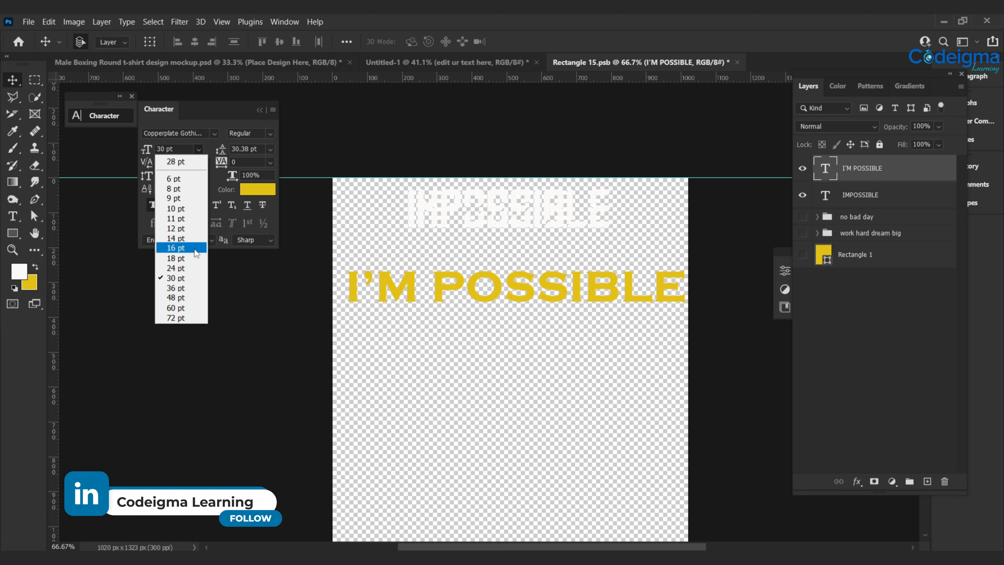
left_click(176, 267)
left_click_drag(513, 289, 538, 255)
Step: Add an empty layer above the two text layers and set the IMPOSSIBLE text's size to 30 pt
key("ctrl+shift+alt+n")
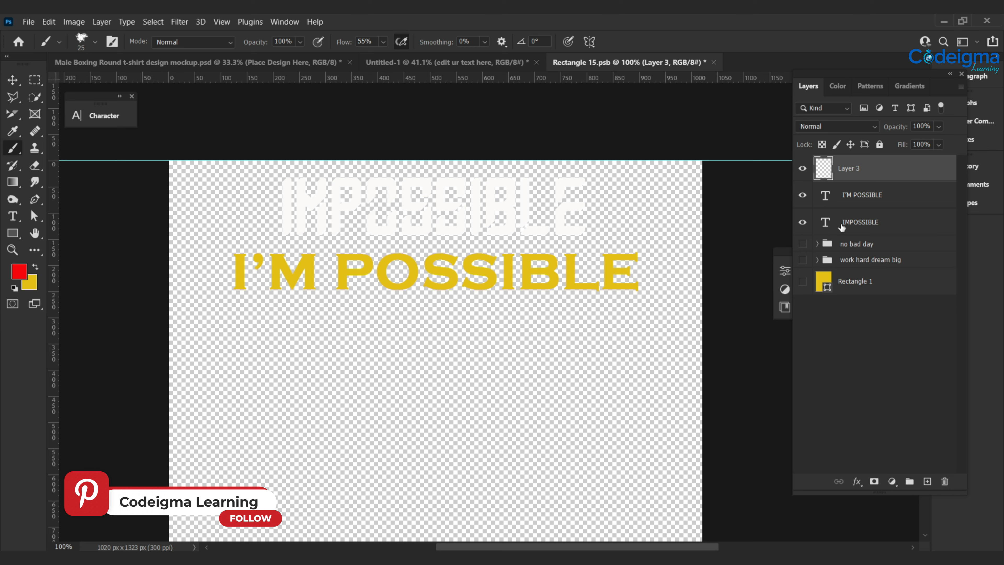
left_click(104, 116)
left_click(198, 149)
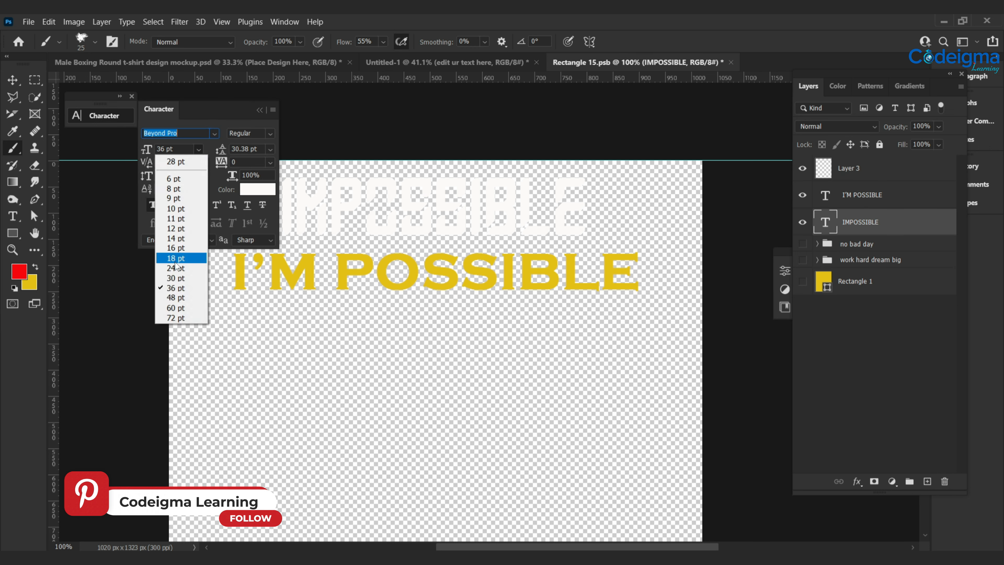
left_click(174, 278)
left_click(260, 110)
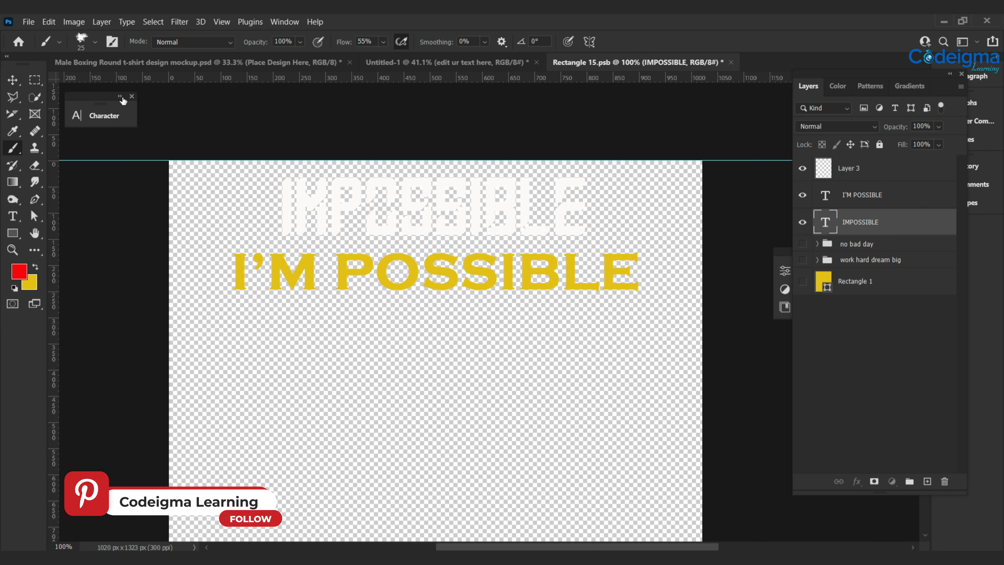
left_click(861, 194)
left_click(882, 229)
left_click(105, 125)
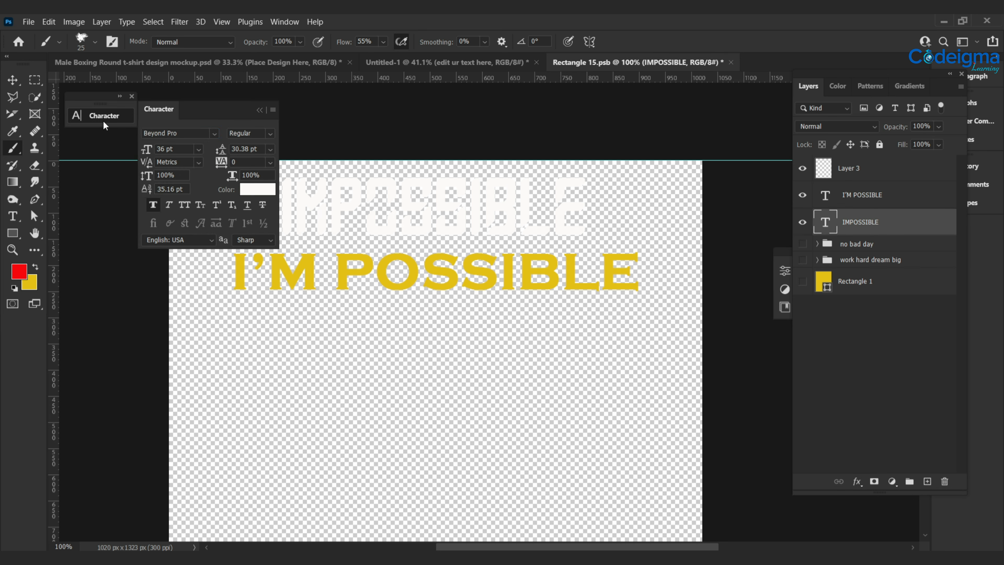
left_click(199, 149)
left_click(174, 269)
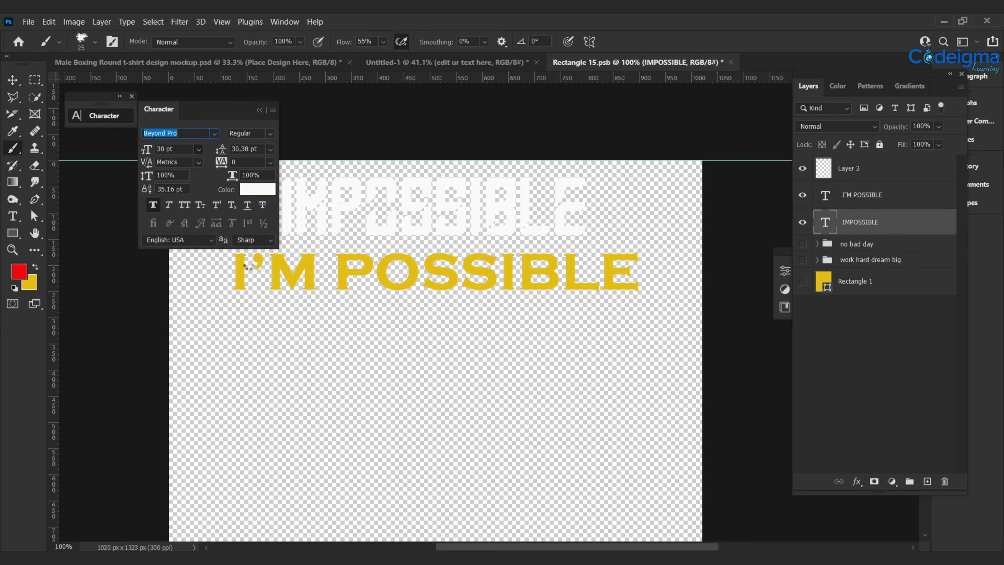
left_click(887, 194)
left_click(875, 224)
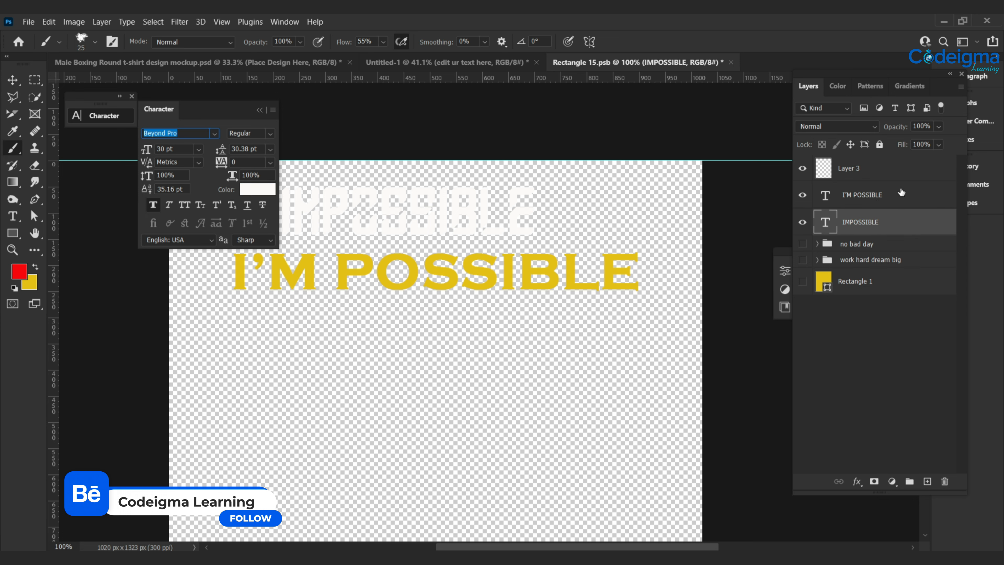
Step: Set the I'M POSSIBLE text's size to 18 pt and move it under IMPOSSIBLE with their left edges aligned
left_click(900, 191)
left_click(200, 150)
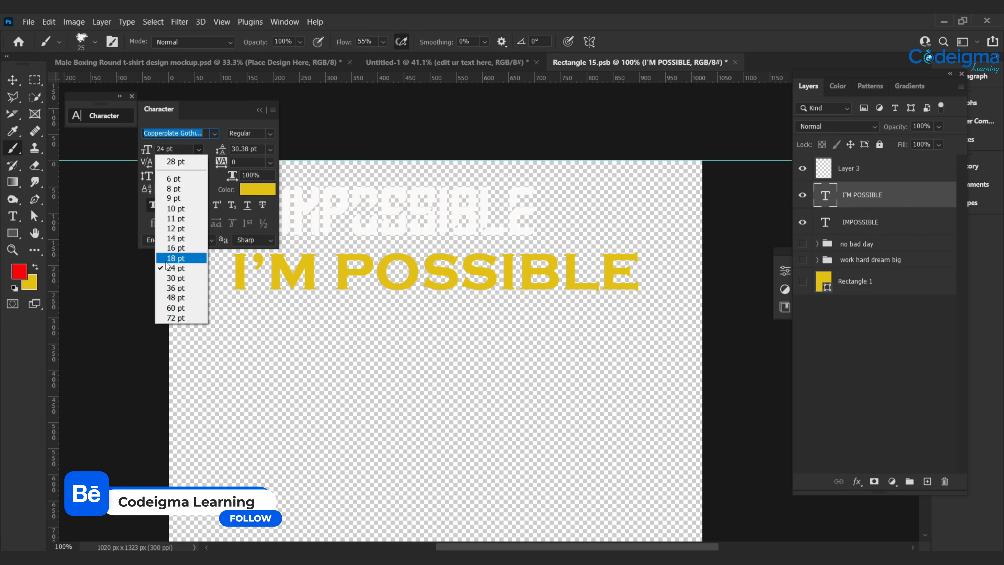
left_click(175, 258)
left_click(13, 79)
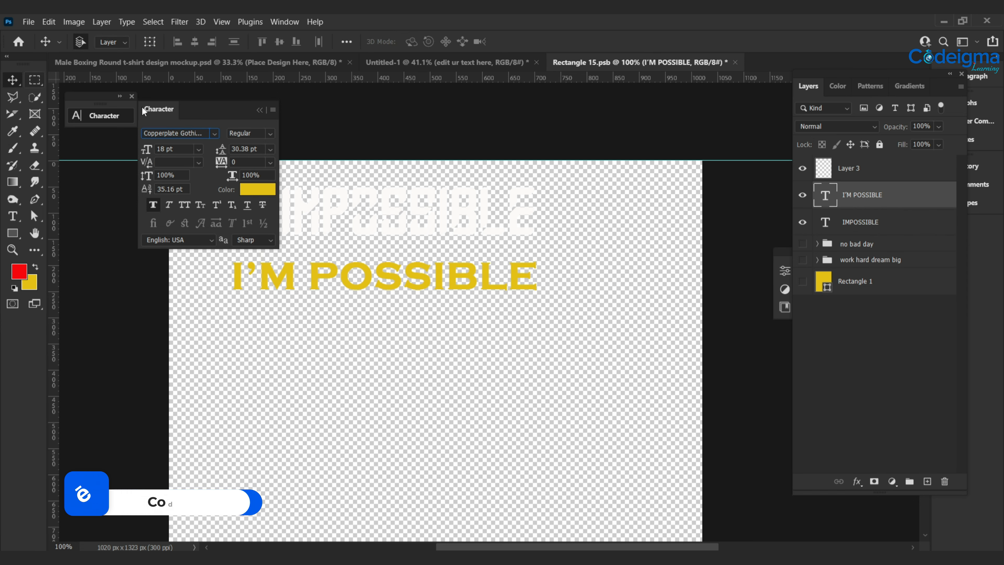
left_click_drag(434, 280, 477, 264)
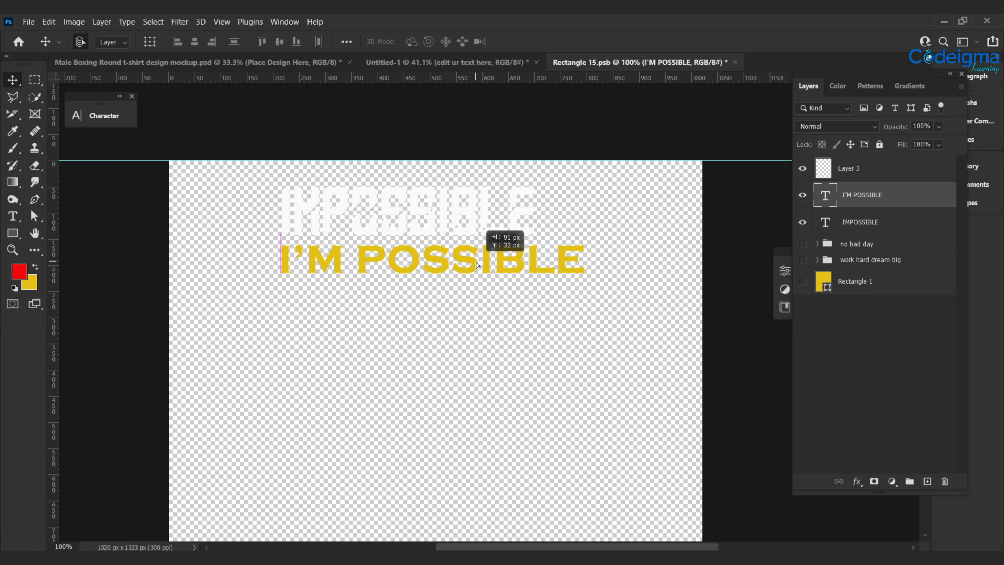
Step: Center the IMPOSSIBLE and I'M POSSIBLE texts horizontally across the canvas width, remove the selection and nudge both texts up
left_click(35, 80)
left_click_drag(164, 156, 724, 380)
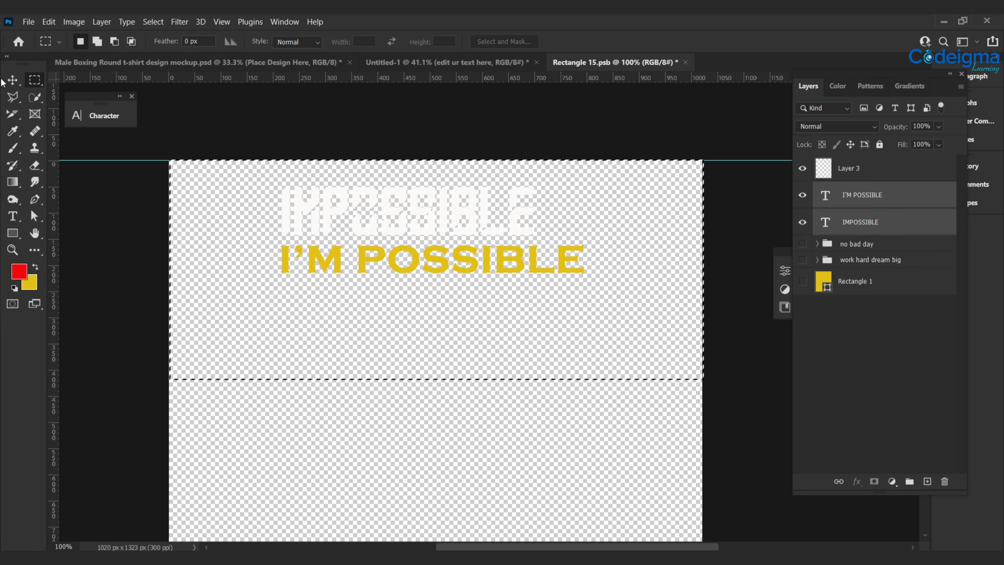
left_click(12, 80)
left_click(194, 42)
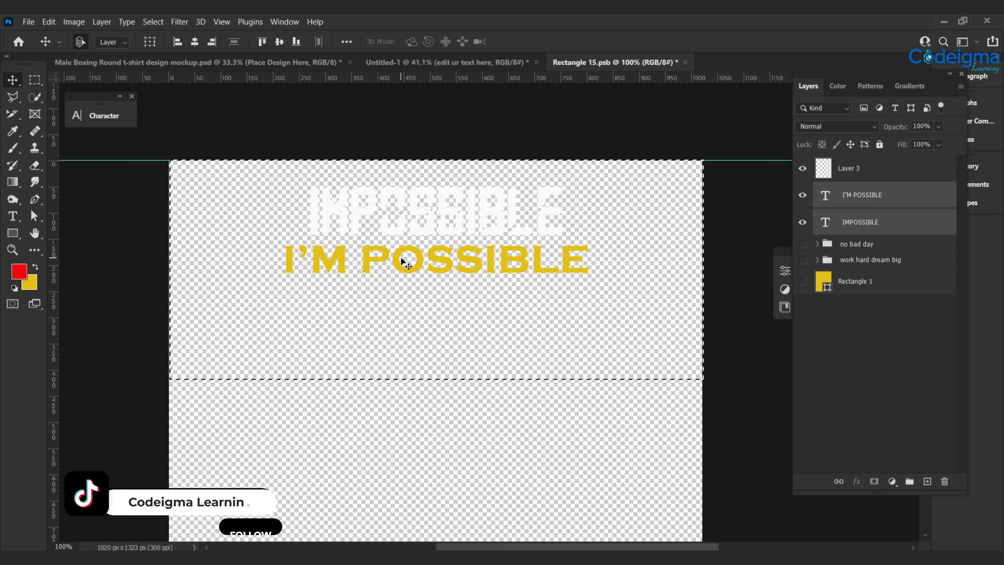
key("ctrl+d")
key("shift+Up")
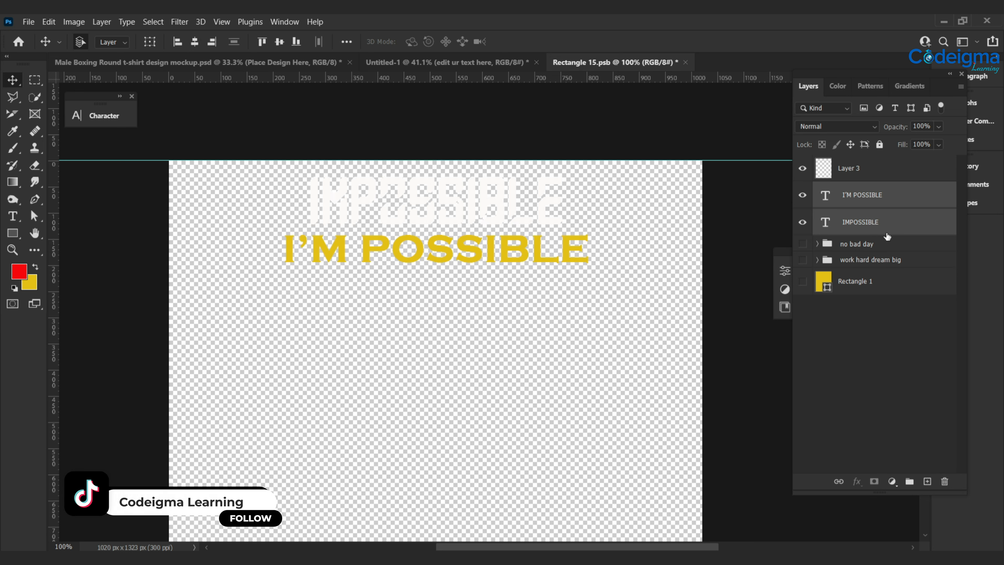
Step: Brush a red strikethrough line across IMPOSSIBLE on Layer 3, and save and close Rectangle 15.psb
left_click(868, 169)
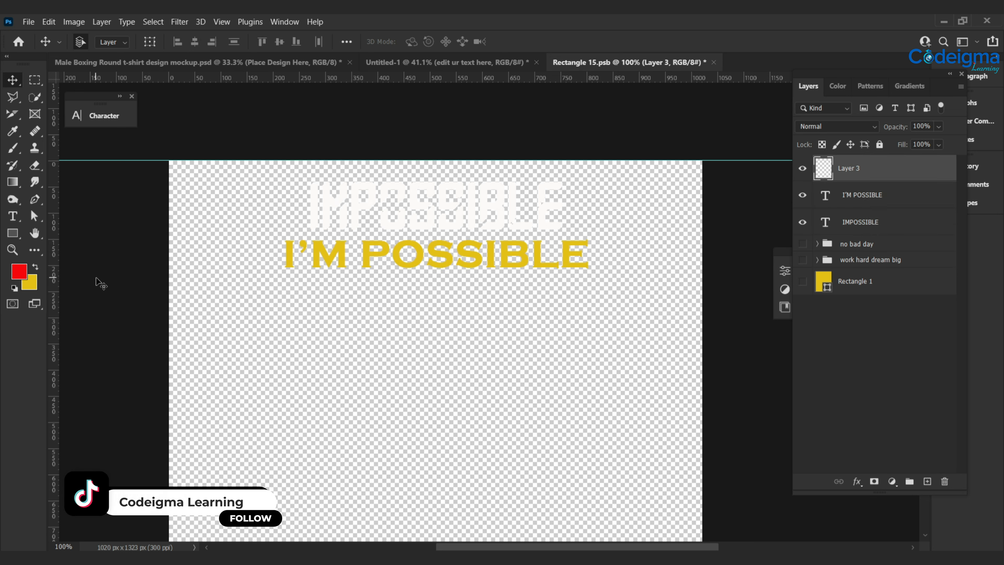
key("b")
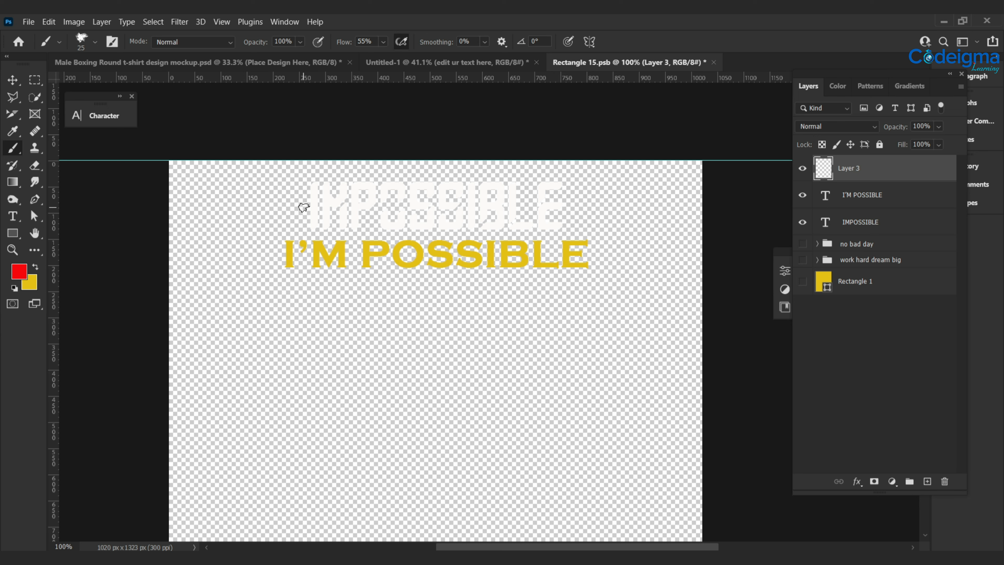
left_click_drag(301, 207, 410, 207)
key("ctrl+z")
left_click_drag(303, 207, 591, 202)
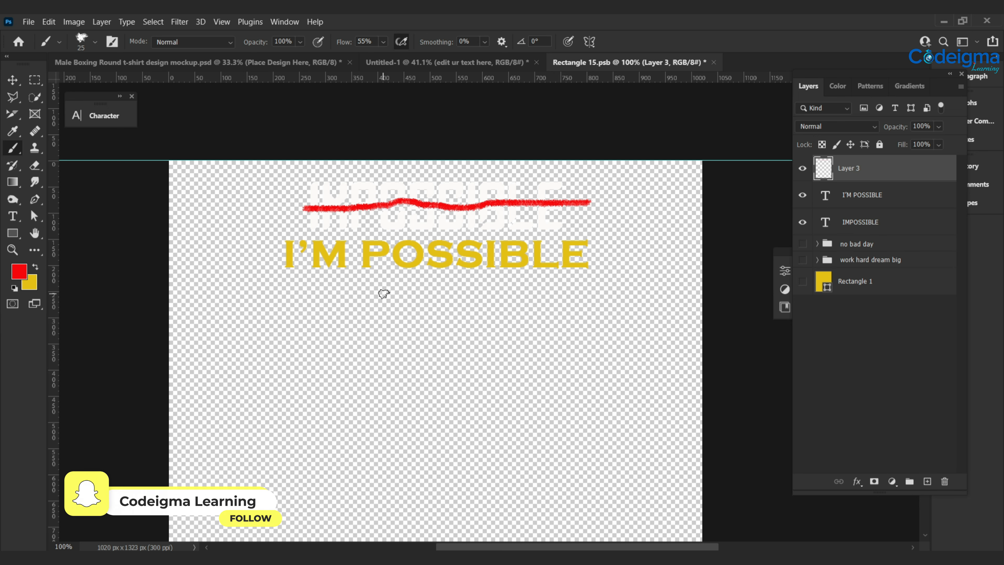
key("ctrl+w")
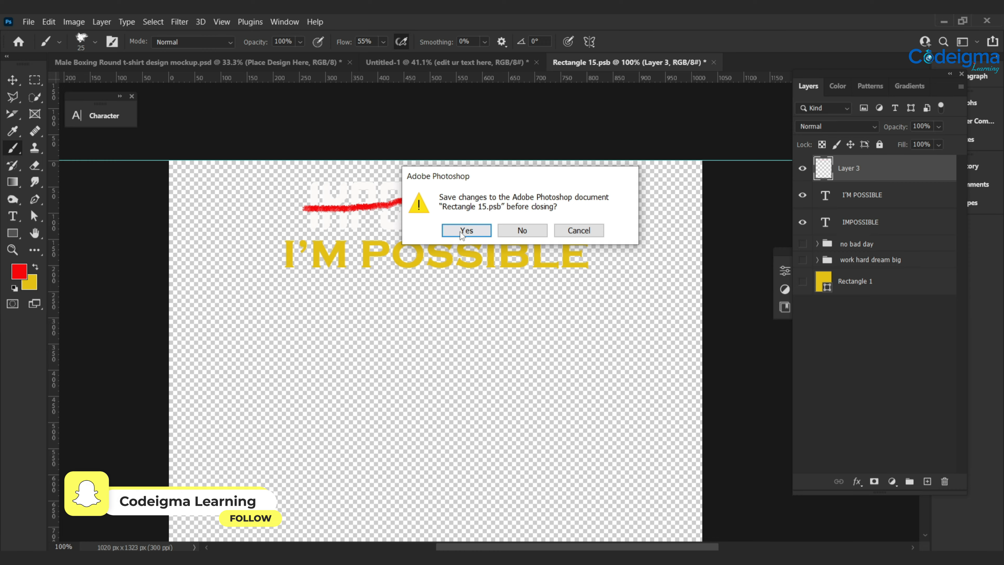
left_click(462, 233)
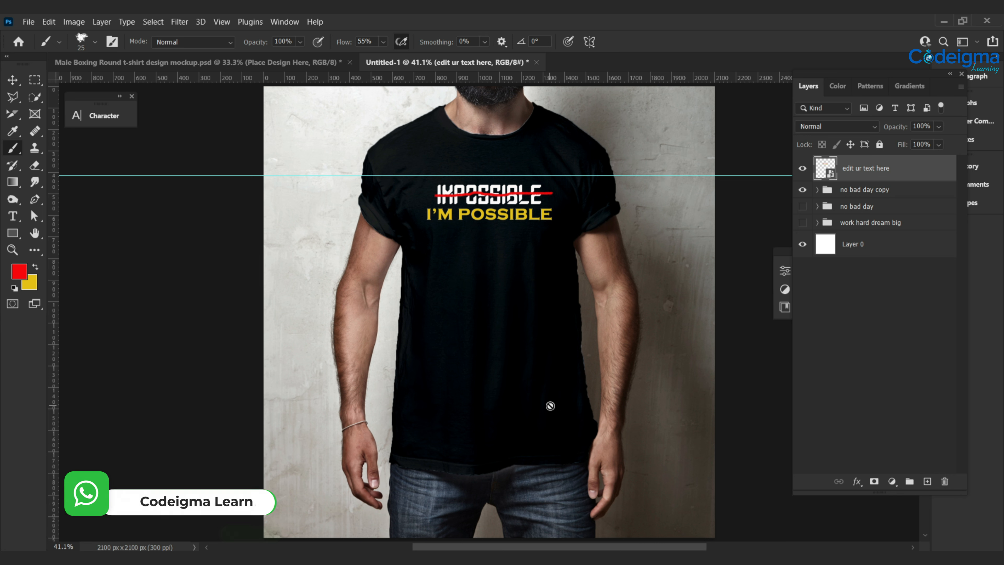
Step: Rename the "no bad day copy" group as "i'm possible"
double_click(889, 189)
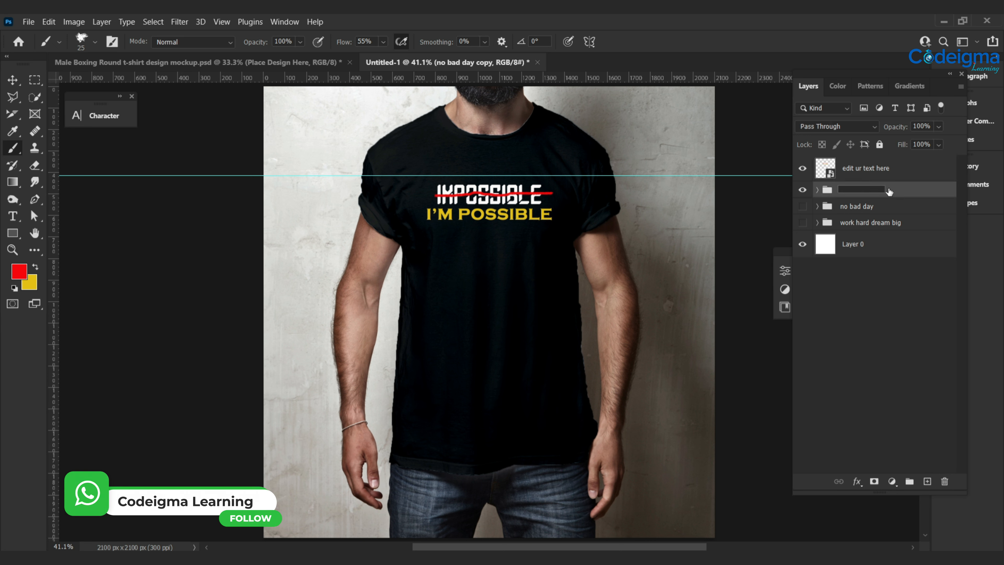
type("i'm possible")
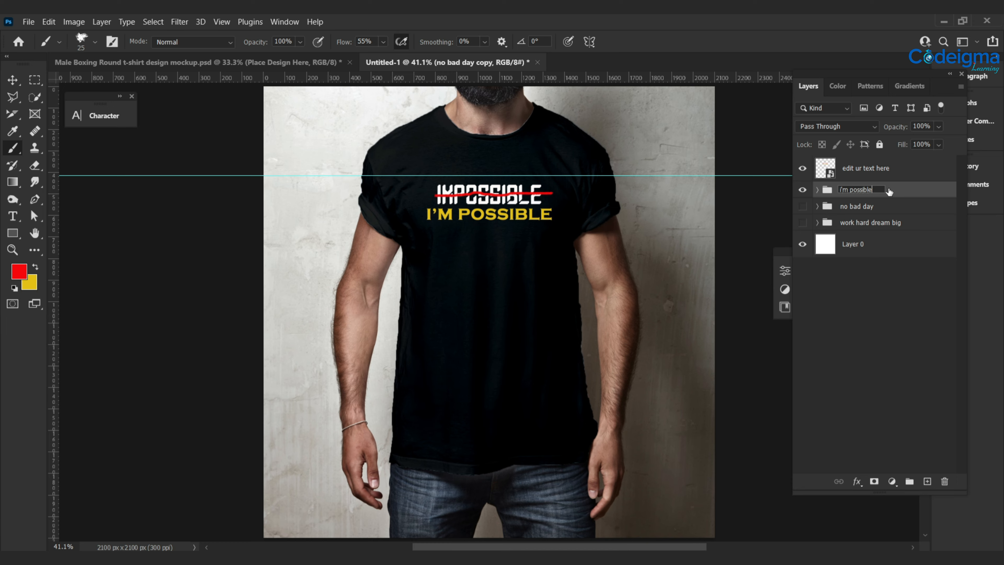
key("Return")
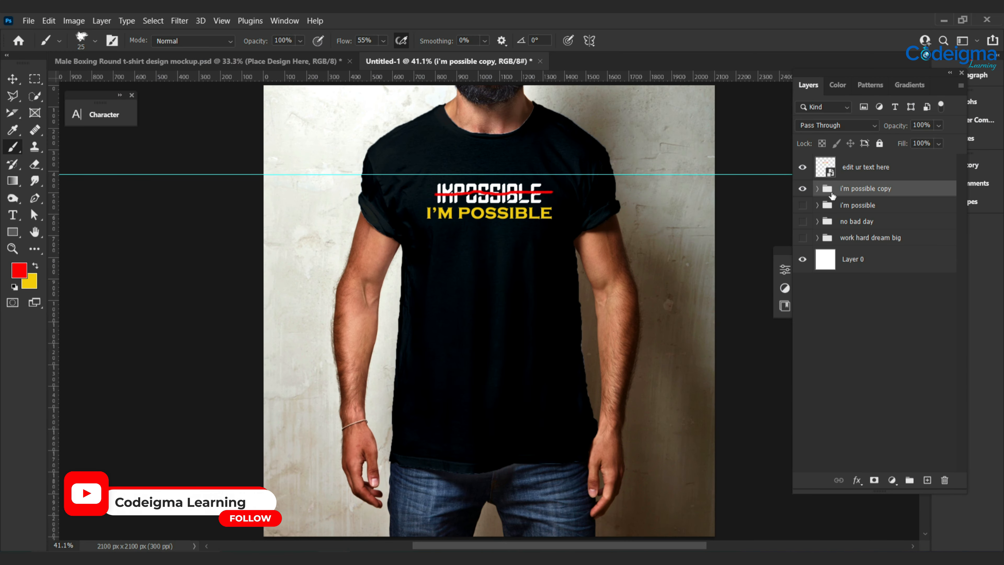
Step: Open the smart object's contents and group Layer 3 with the two text layers as "i'm possible"
double_click(830, 176)
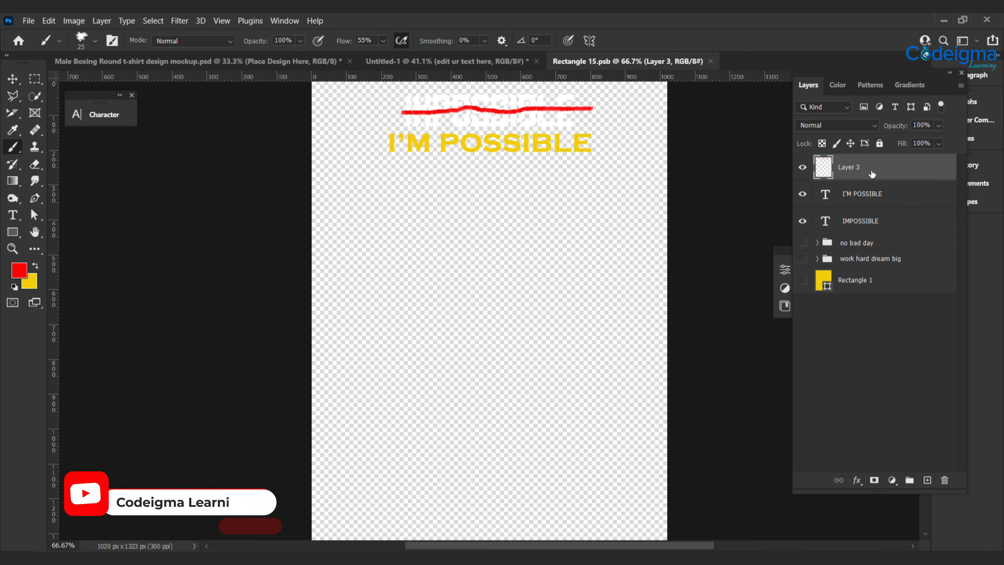
left_click(863, 223, "shift")
key("ctrl+g")
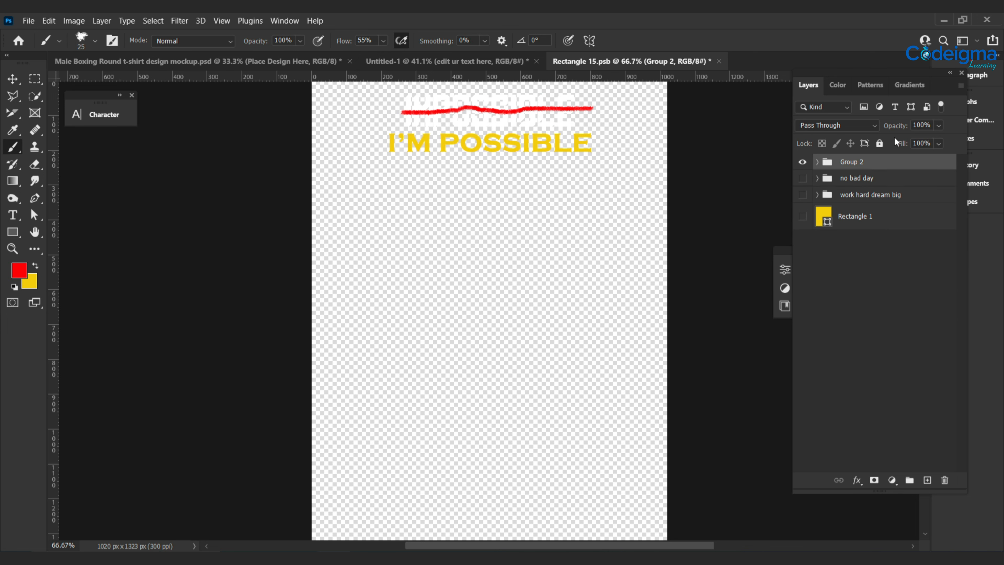
double_click(854, 161)
key("BackSpace")
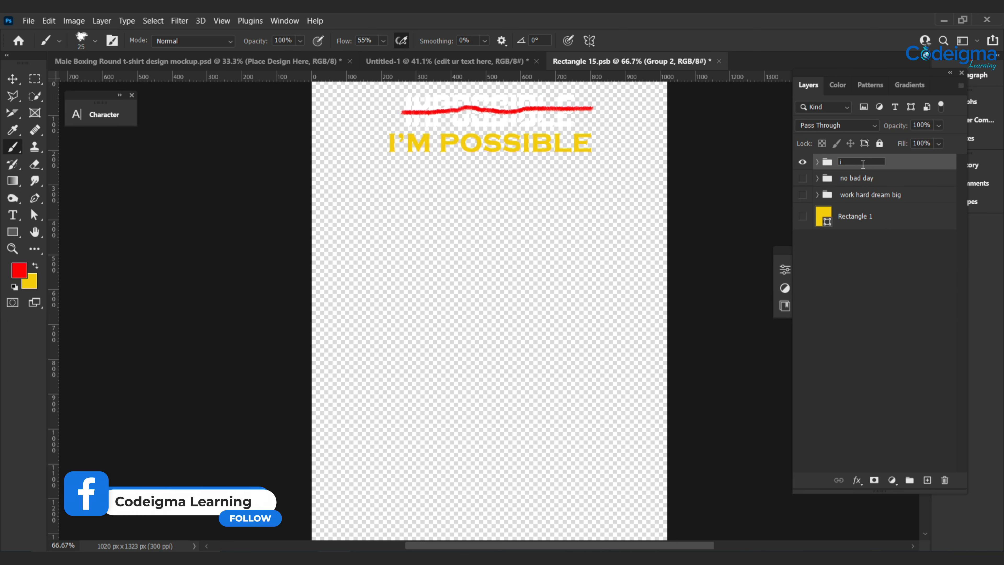
key("Return")
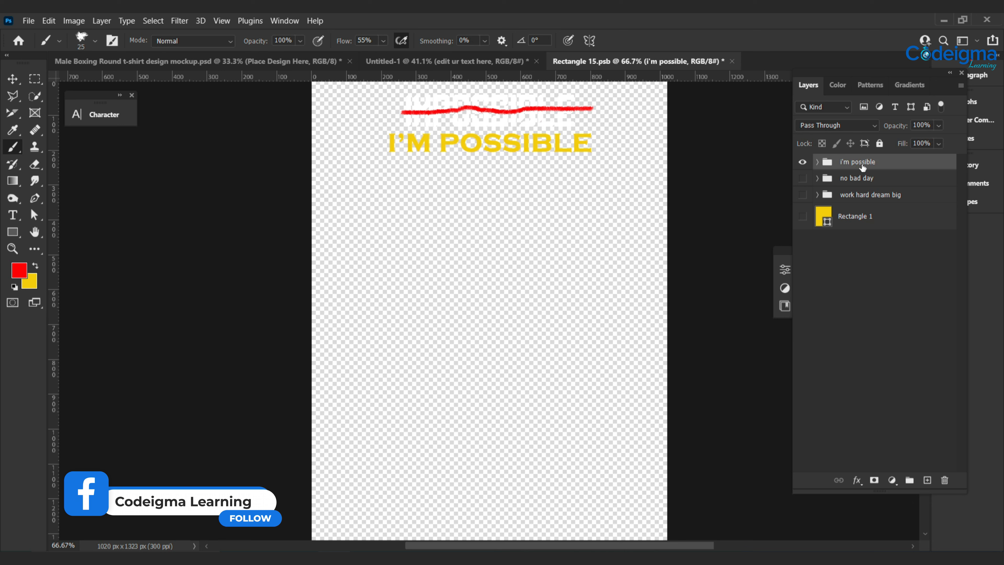
Step: Add an empty layer above the hidden "i'm possible" group and set the text color to white, fcfafa
left_click(927, 480)
left_click(802, 189)
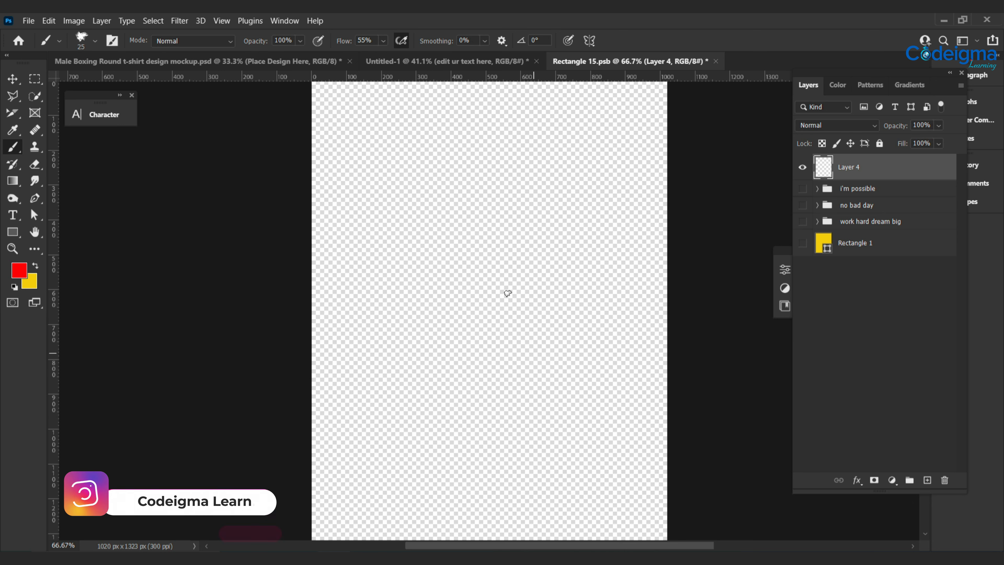
left_click(101, 115)
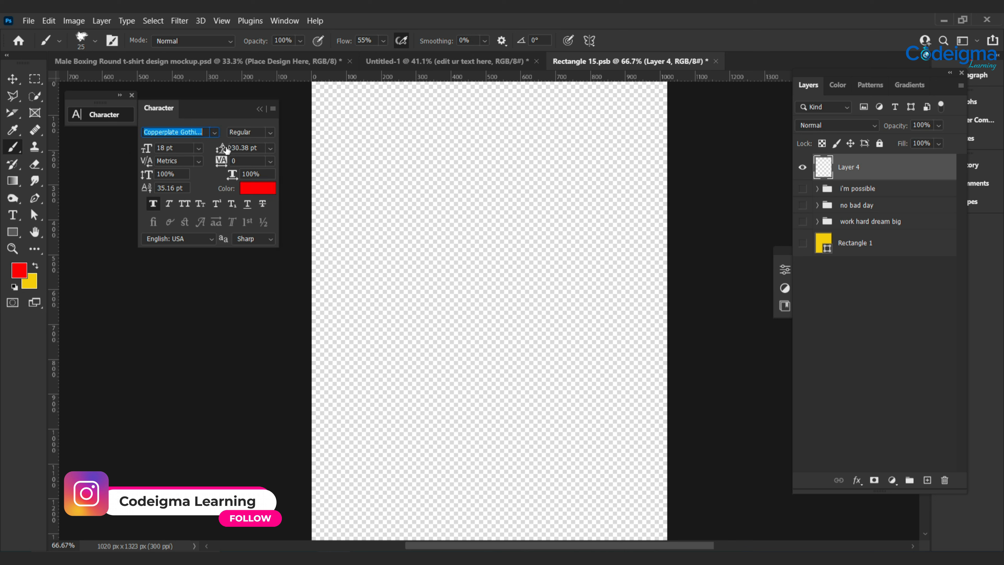
left_click(13, 215)
left_click(523, 40)
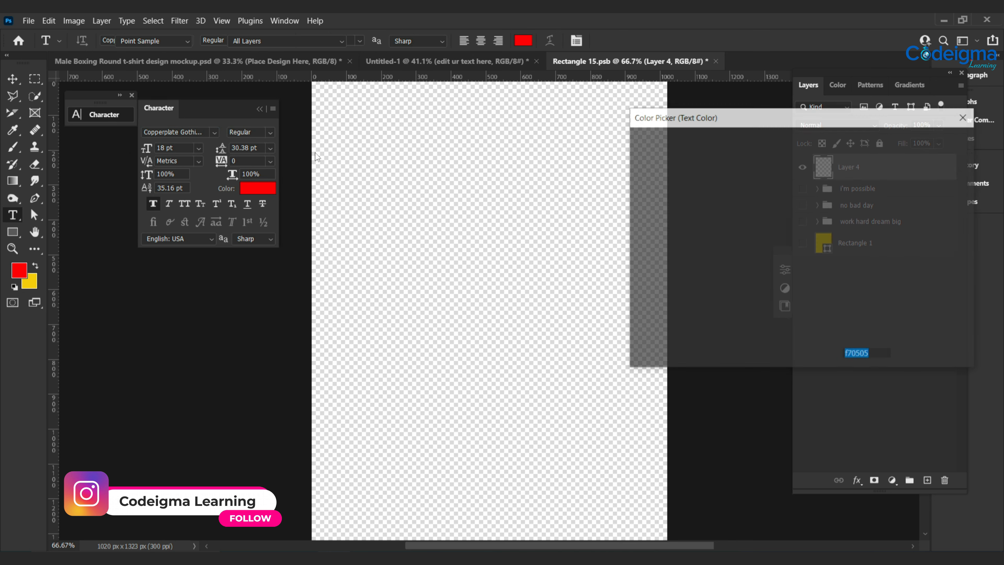
type("ffffff")
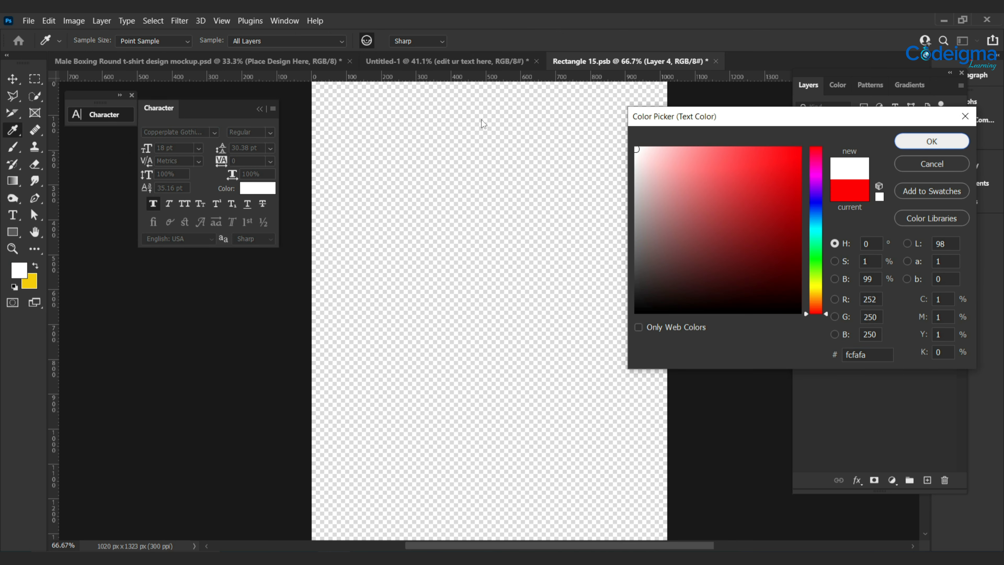
key("Return")
Step: Add the text YES in 18 pt Copperplate Gothic Bold near the upper middle of the canvas
left_click(449, 141)
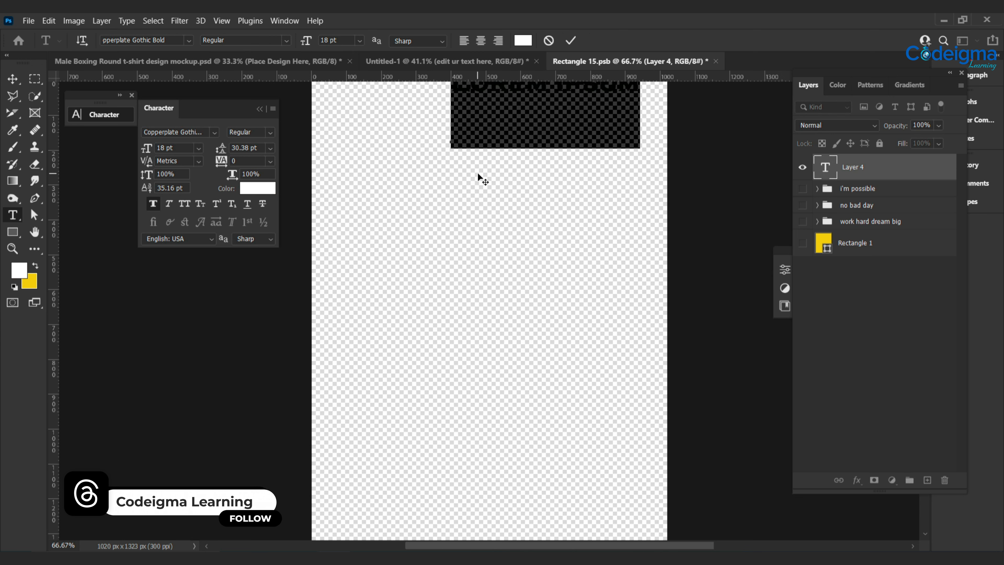
key("BackSpace")
type("tes")
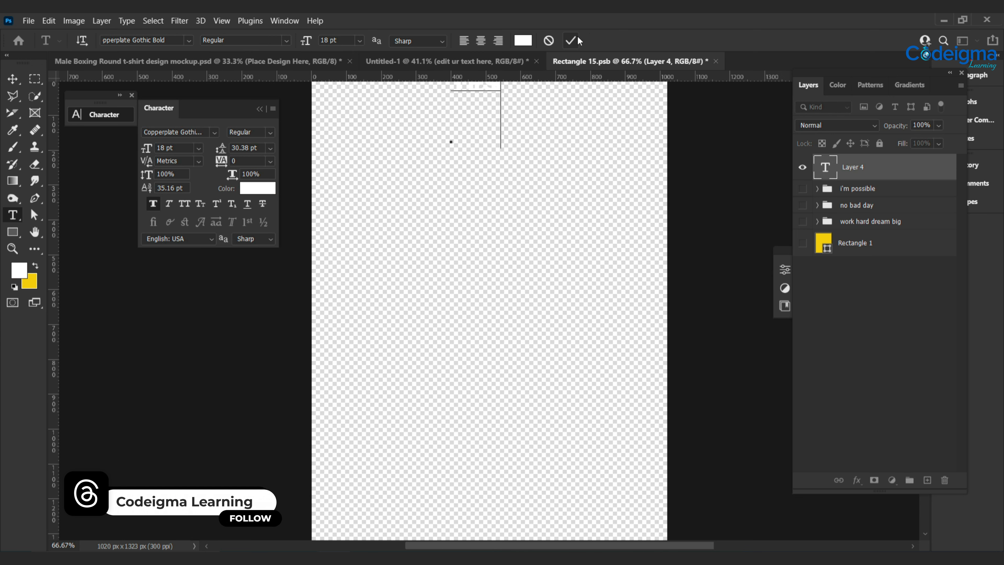
left_click(571, 40)
key("v")
left_click_drag(479, 87, 481, 132)
double_click(473, 131)
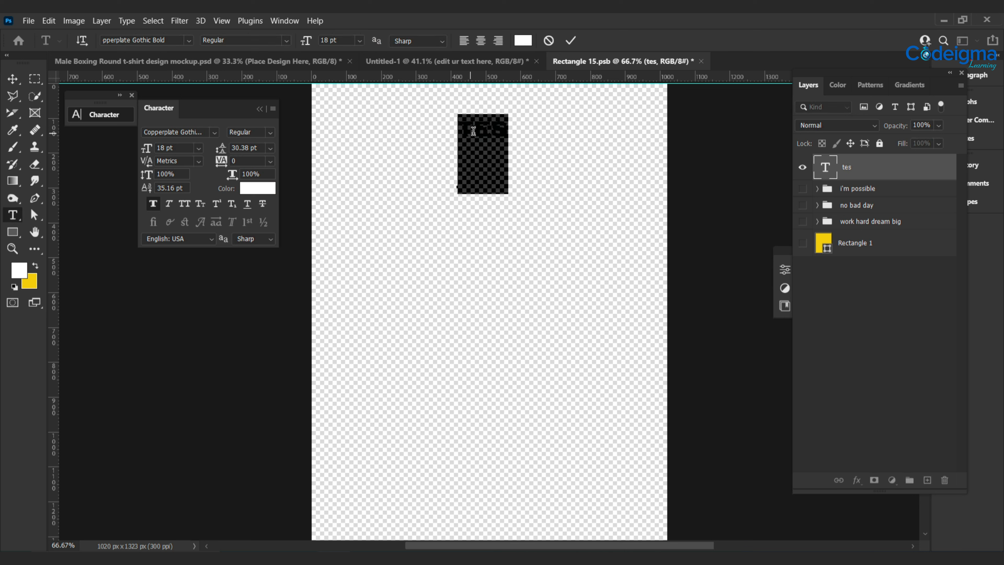
type("yes")
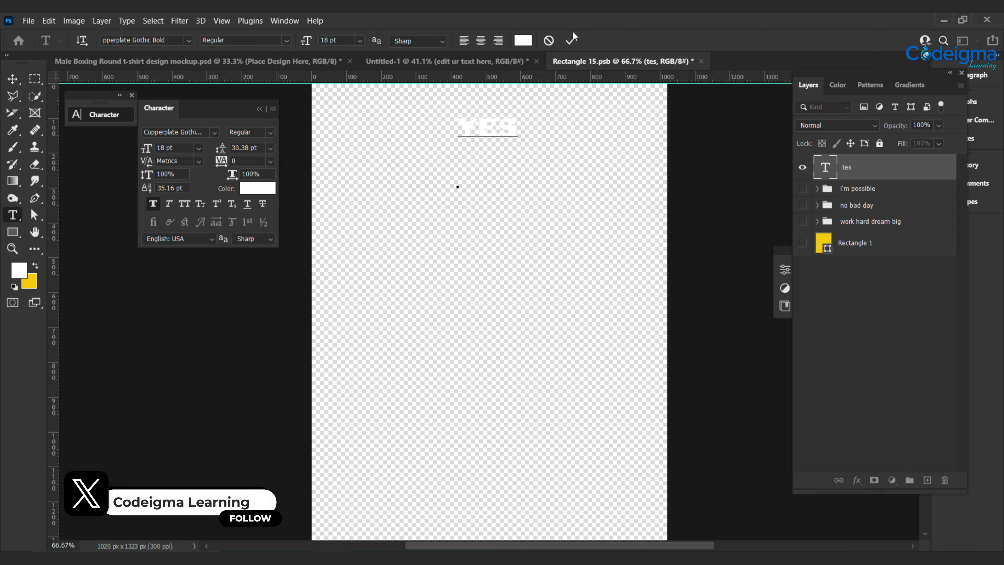
key("ctrl+Return")
Step: Add the text YOU on a new layer and move it directly beneath YES
key("ctrl+shift+alt+n")
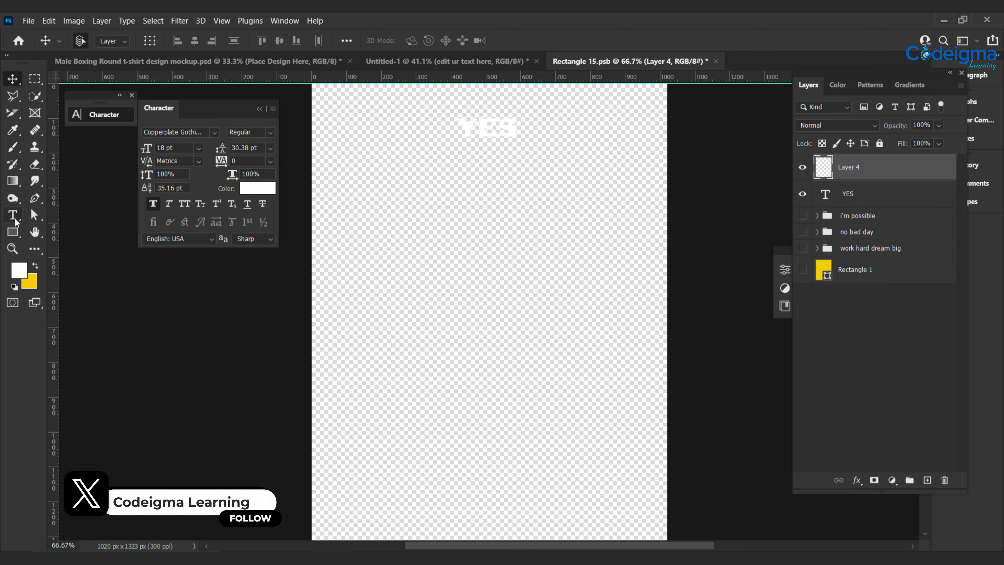
left_click(469, 181)
type("YOU")
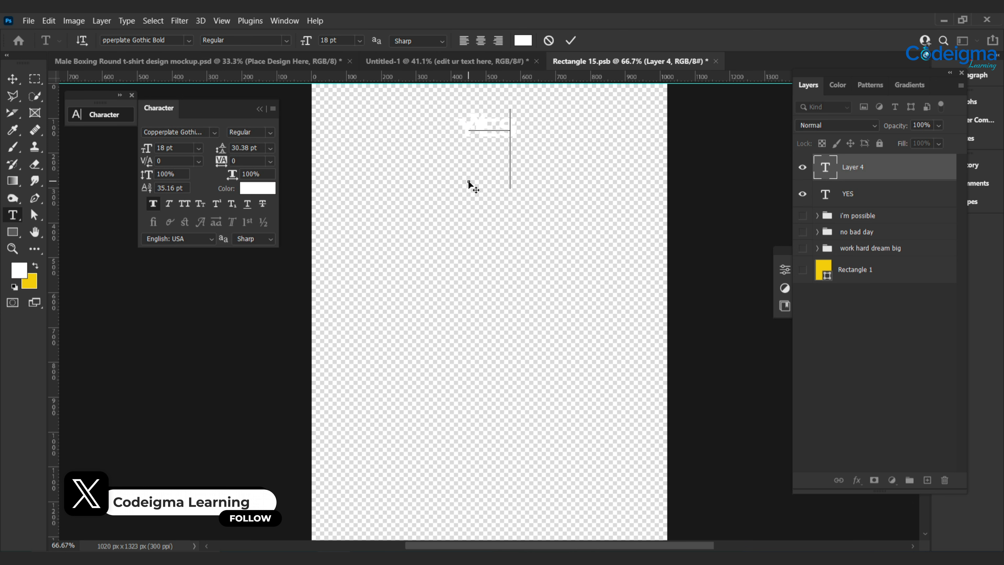
key("ctrl+Return")
key("v")
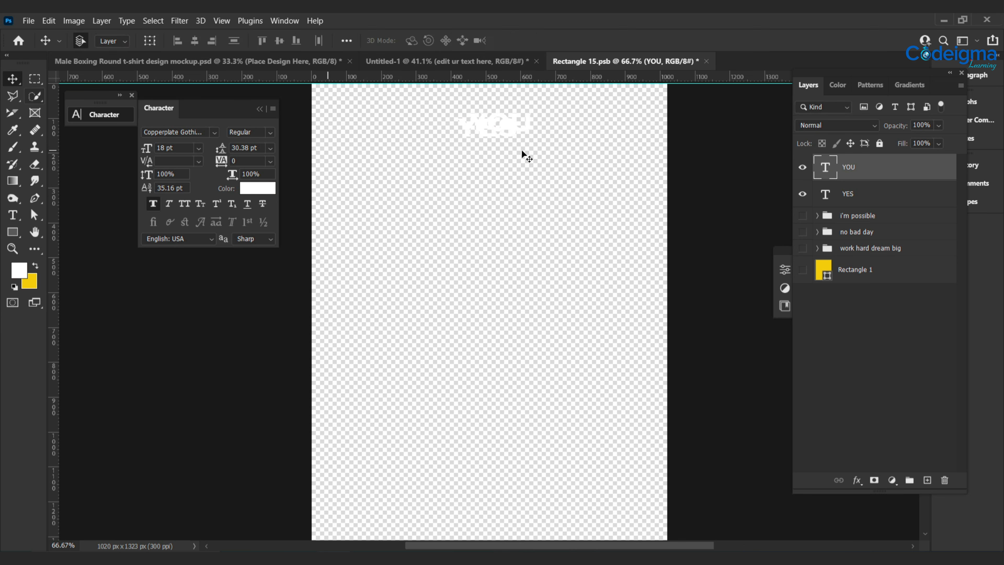
left_click_drag(496, 125, 492, 161)
Step: Add the text CAN on a new layer and move it directly beneath YOU
left_click(927, 480)
left_click(8, 219)
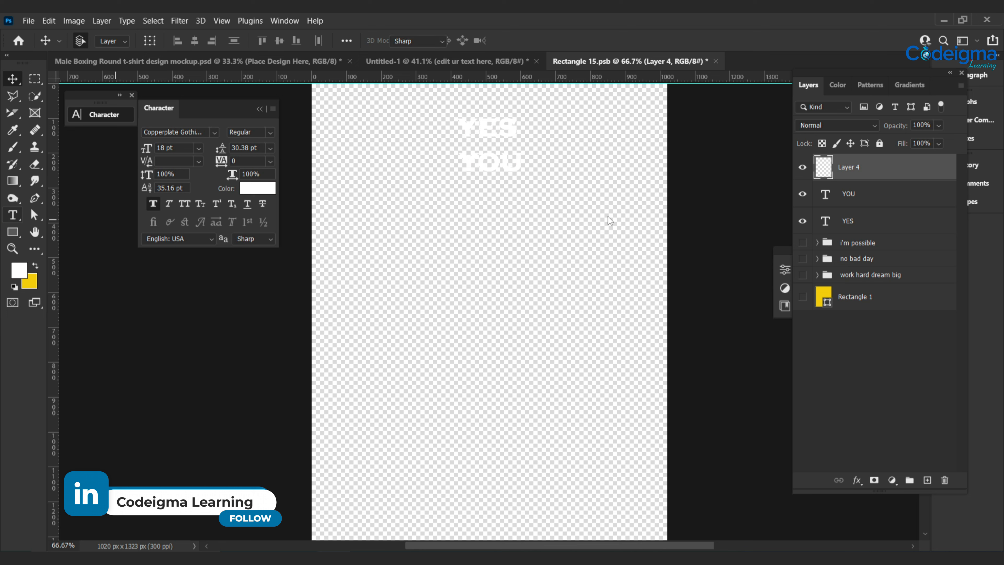
left_click(470, 211)
type("CAN")
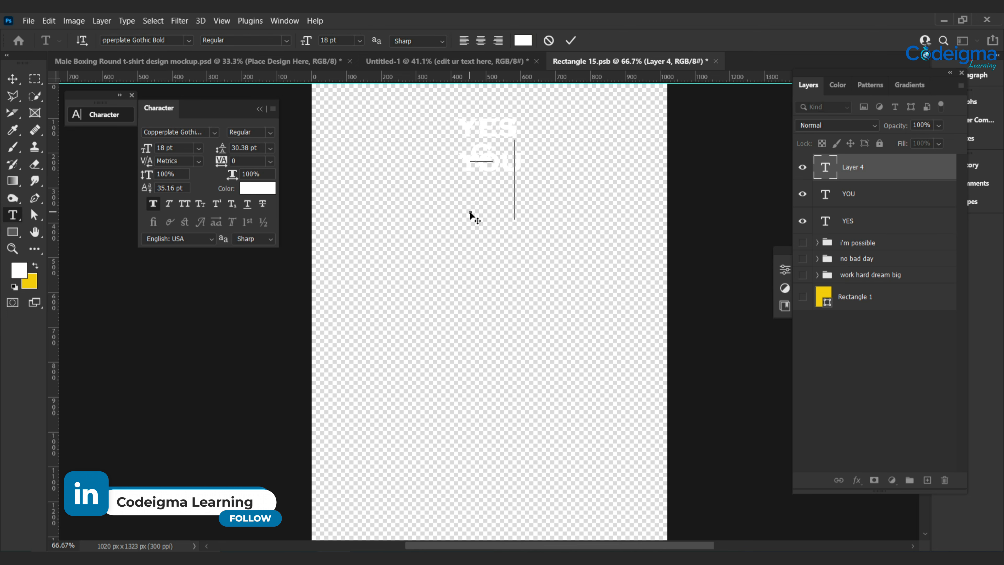
left_click(572, 39)
key("v")
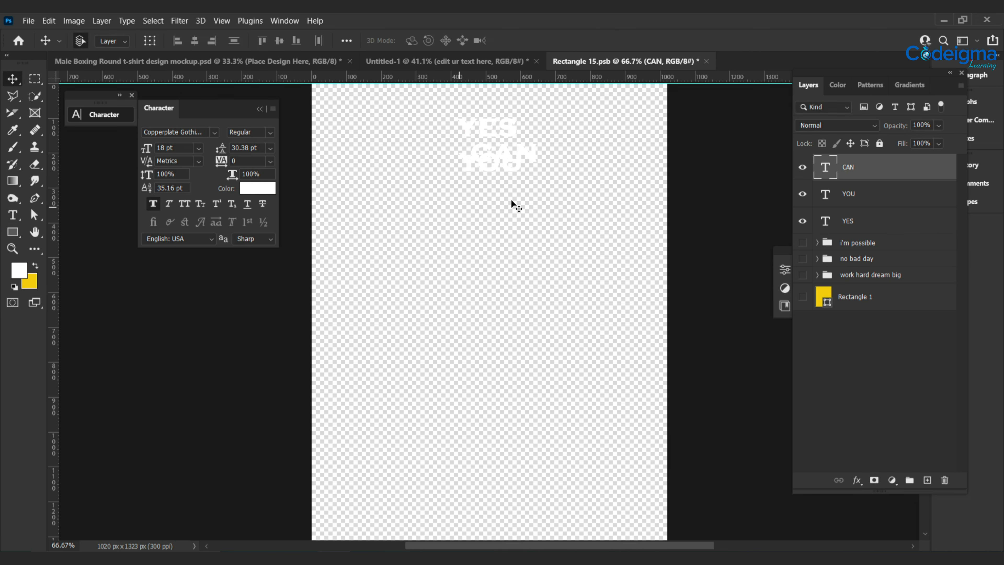
left_click_drag(506, 157, 493, 199)
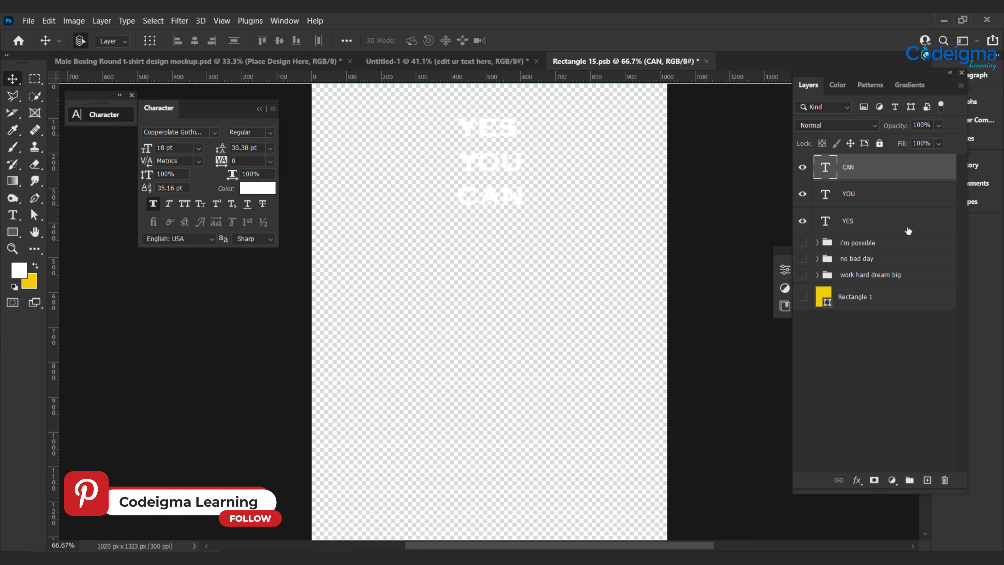
Step: Show the Rectangle 1 background and fill it with near-black color 141414
left_click(882, 221, "shift")
left_click(803, 298)
left_click(861, 303)
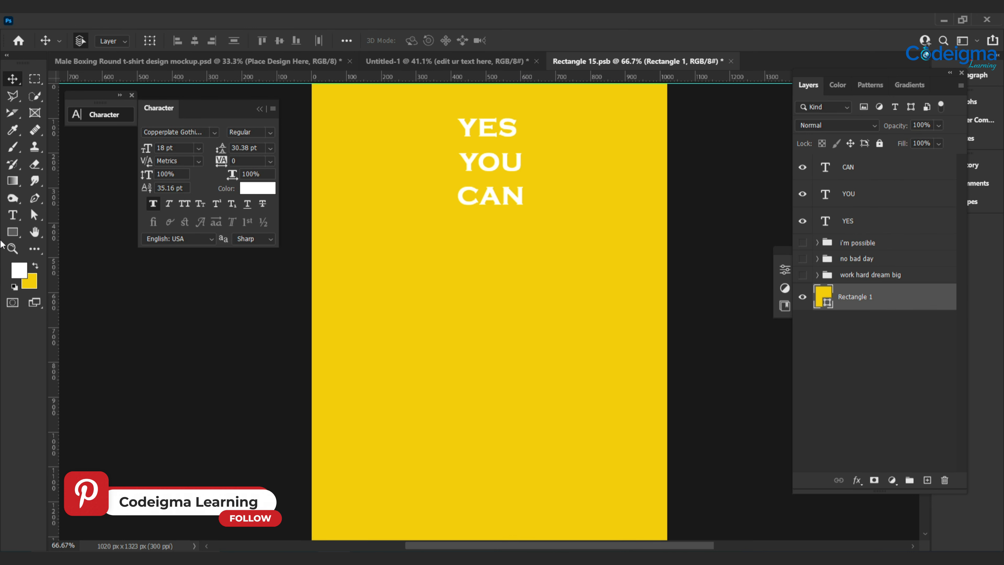
left_click(20, 270)
left_click(636, 301)
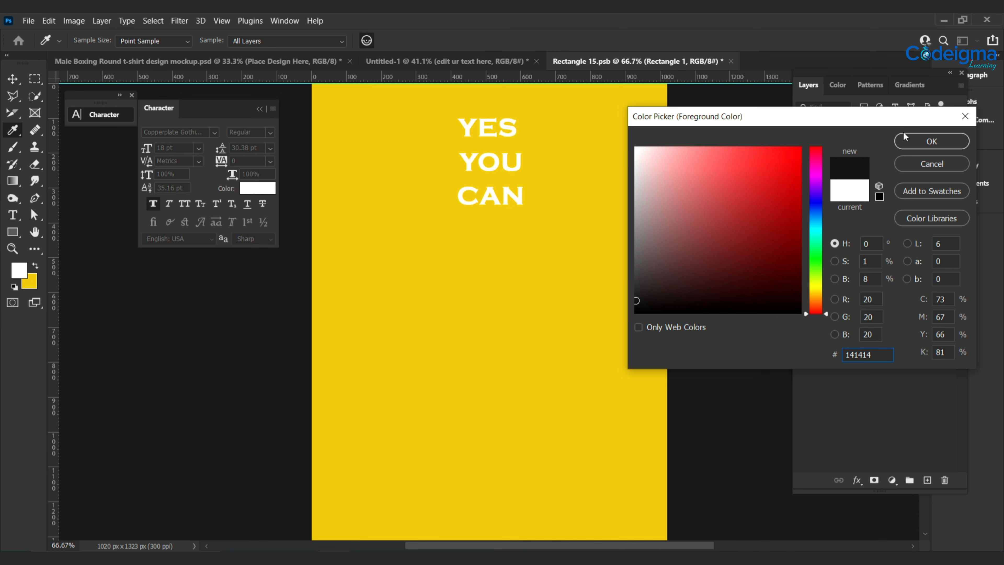
left_click(904, 135)
key("alt+BackSpace")
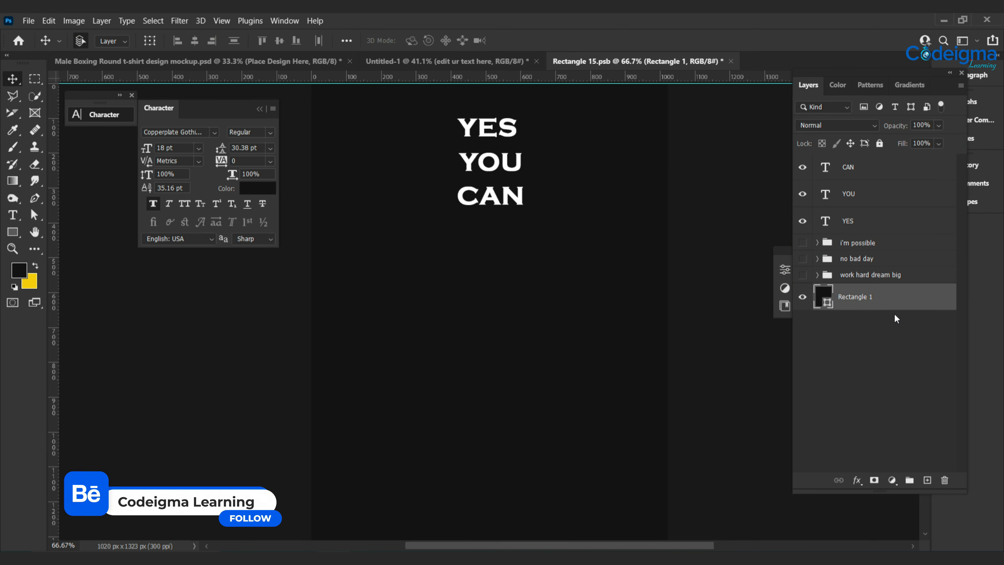
Step: Center the YES, YOU and CAN texts horizontally within a selection spanning the full canvas width
left_click(859, 222)
left_click(872, 170, "shift")
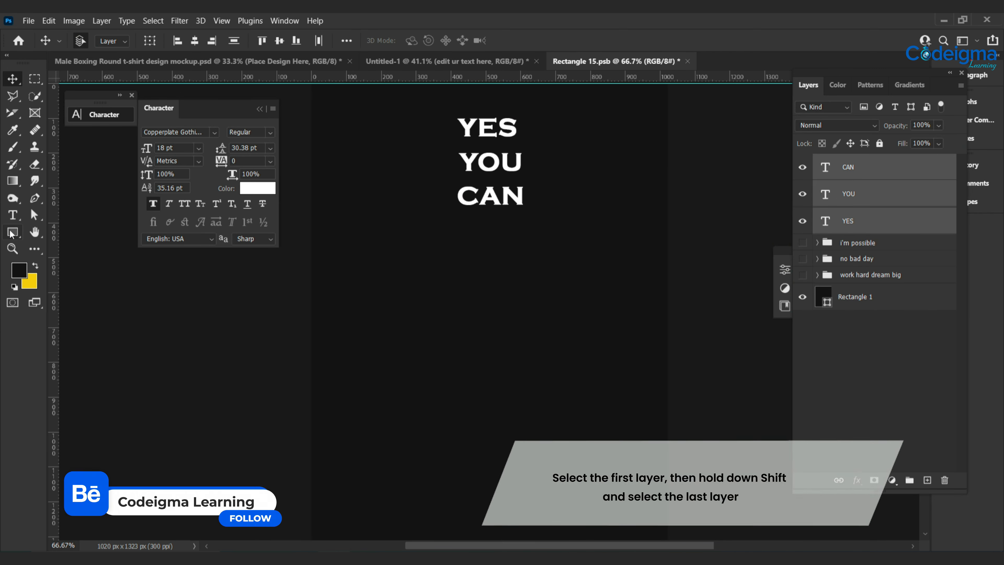
left_click(35, 79)
left_click_drag(312, 84, 666, 389)
key("v")
left_click(195, 40)
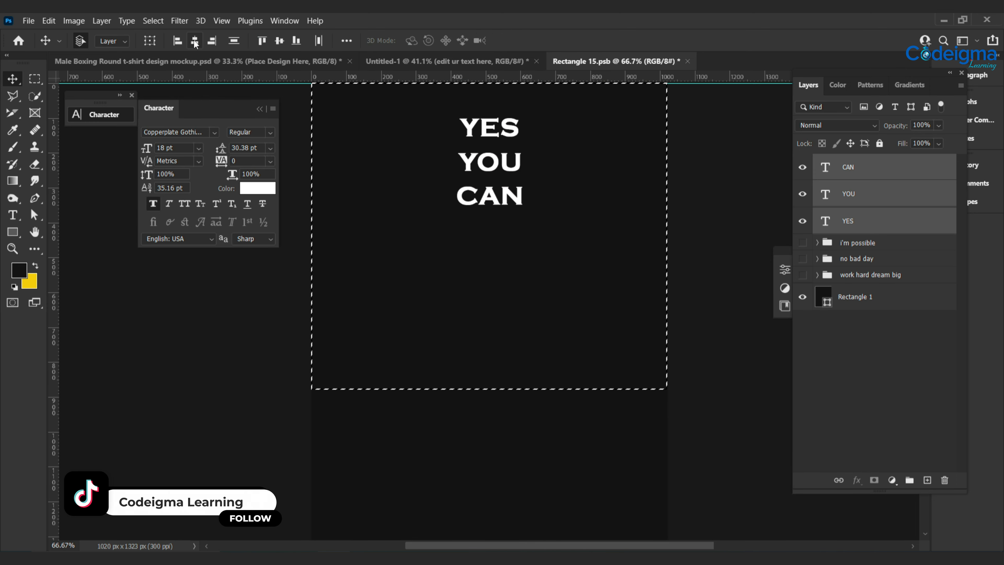
Step: Deselect the canvas area, scale the YES, YOU and CAN texts together to about 190%, and recenter them near the canvas top
key("ctrl+d")
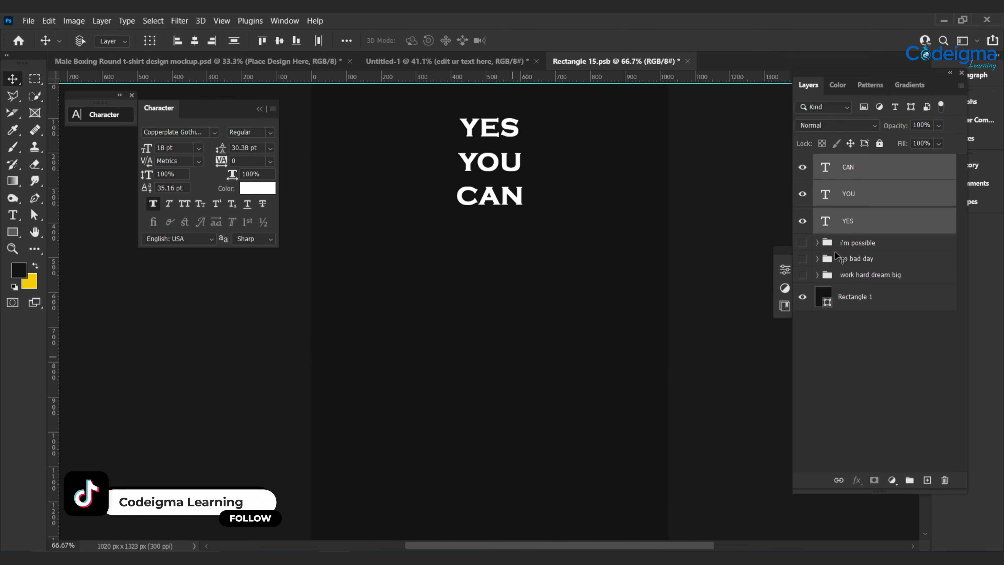
key("ctrl+t")
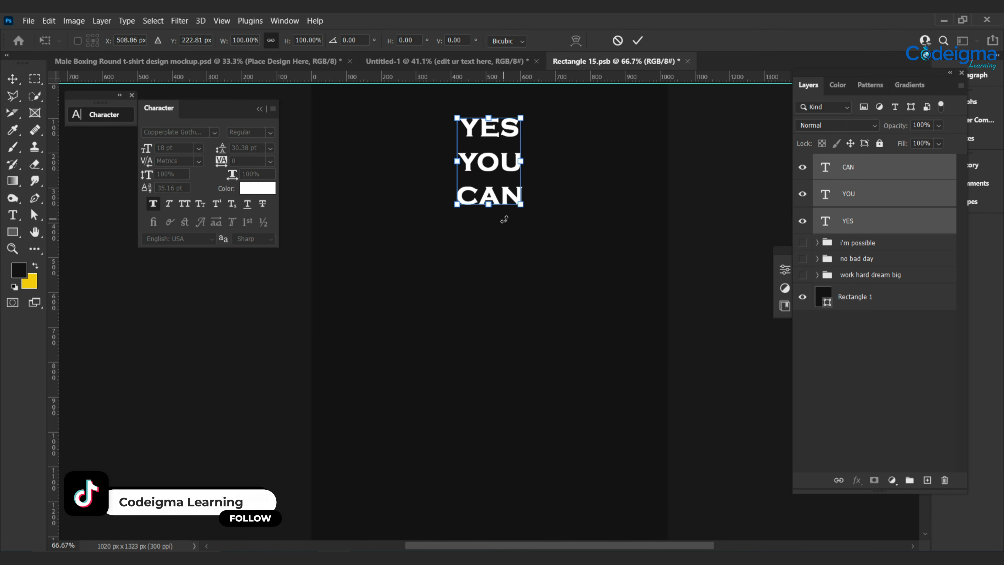
left_click_drag(520, 204, 578, 281)
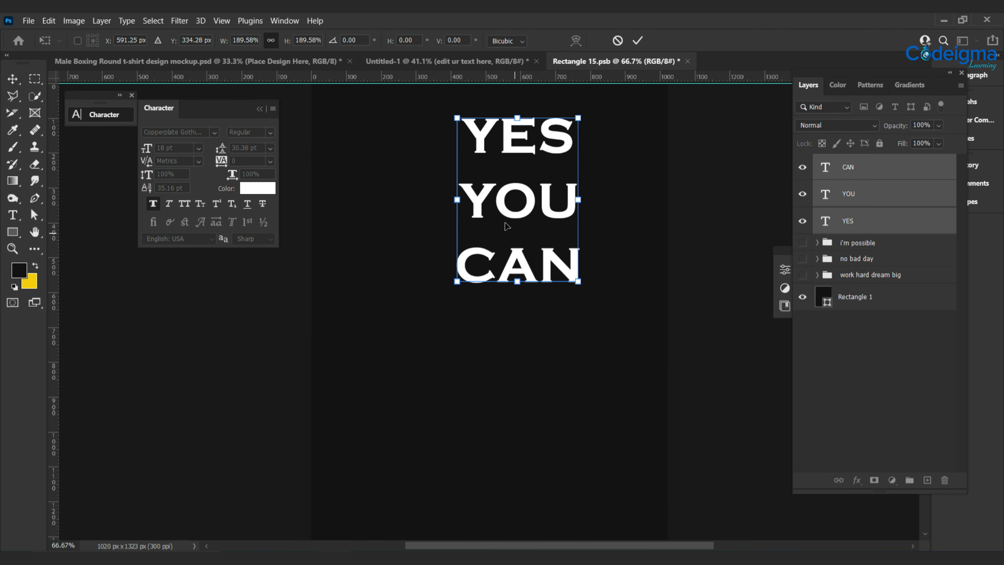
left_click_drag(507, 226, 495, 198)
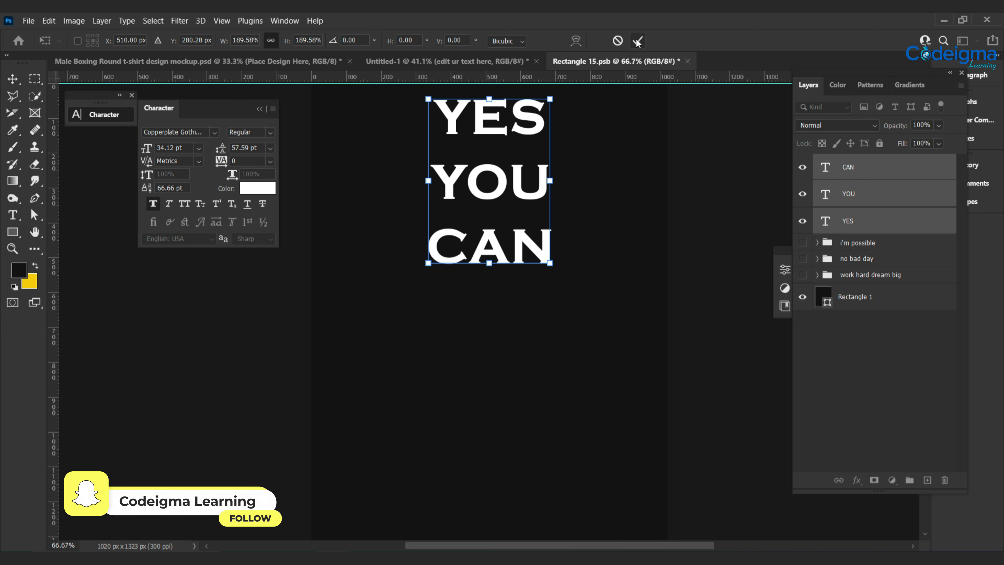
key("Return")
Step: Set the font of YES, YOU and CAN to ADEROS TRIAL Black and shift the texts back toward the canvas center
left_click_drag(288, 308, 332, 356)
left_click(214, 133)
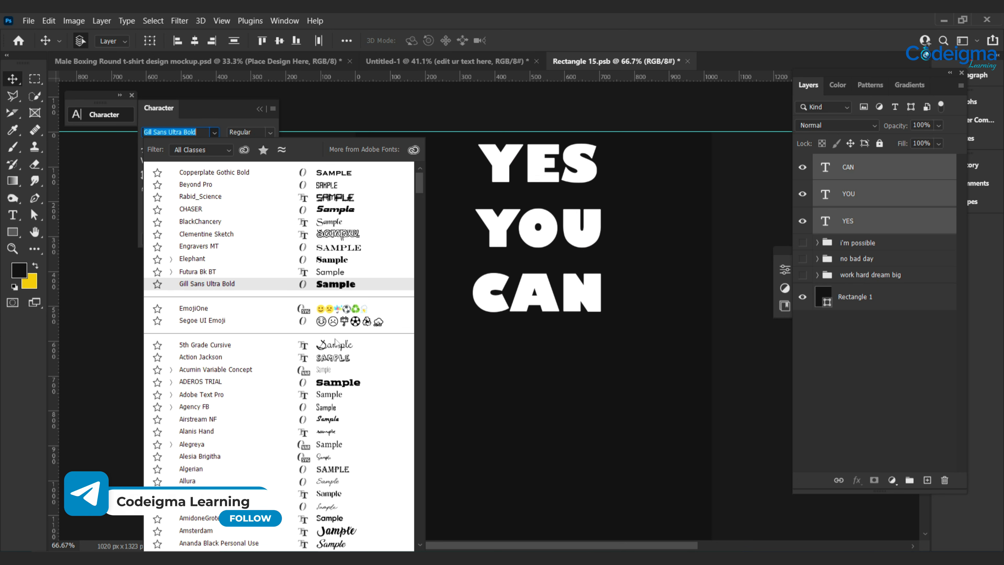
left_click(337, 384)
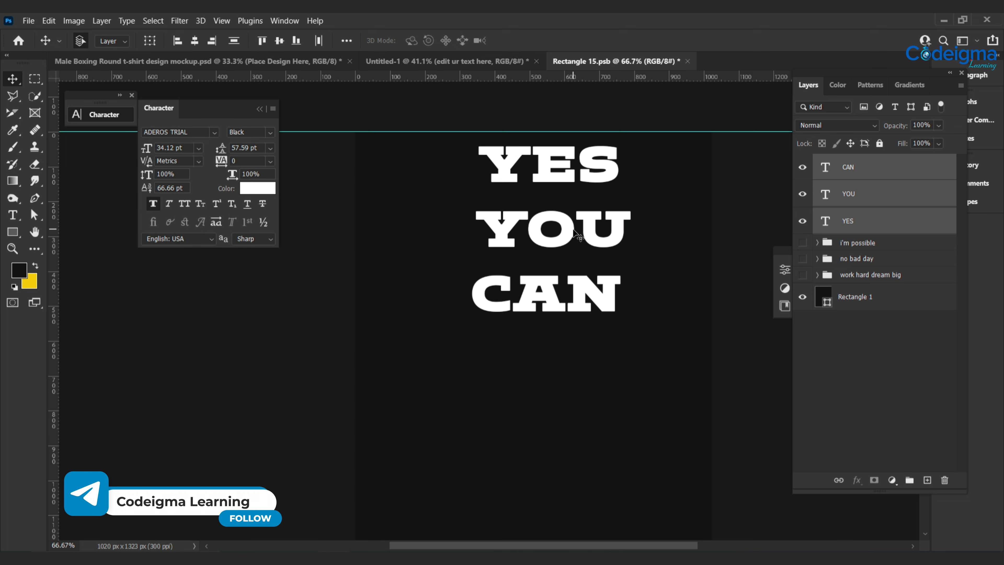
left_click_drag(574, 233, 550, 234)
Step: Draw a yellow Pen triangle of about 226 x 160 px over the Y on a new layer and clip it to YES
left_click(879, 228)
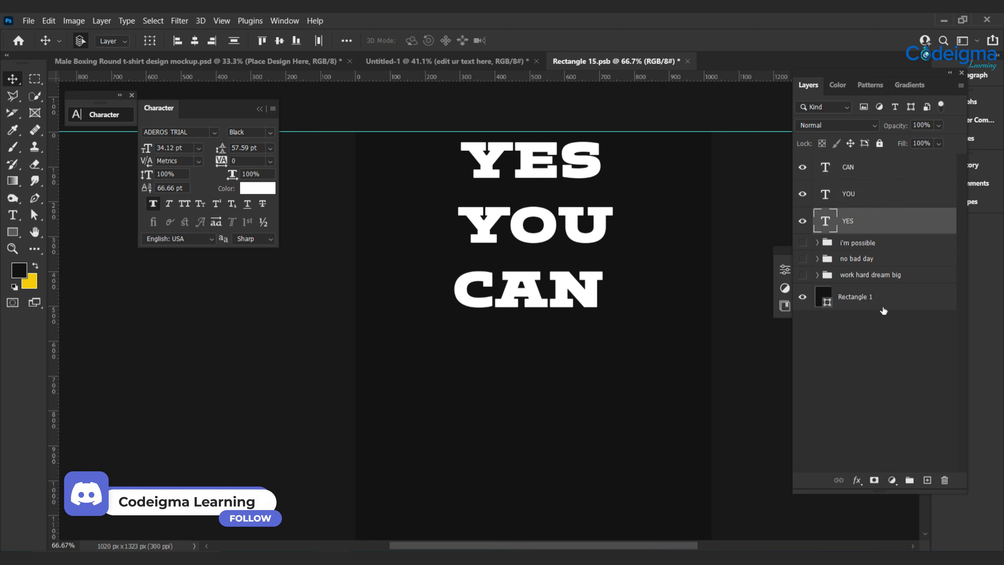
left_click(927, 480)
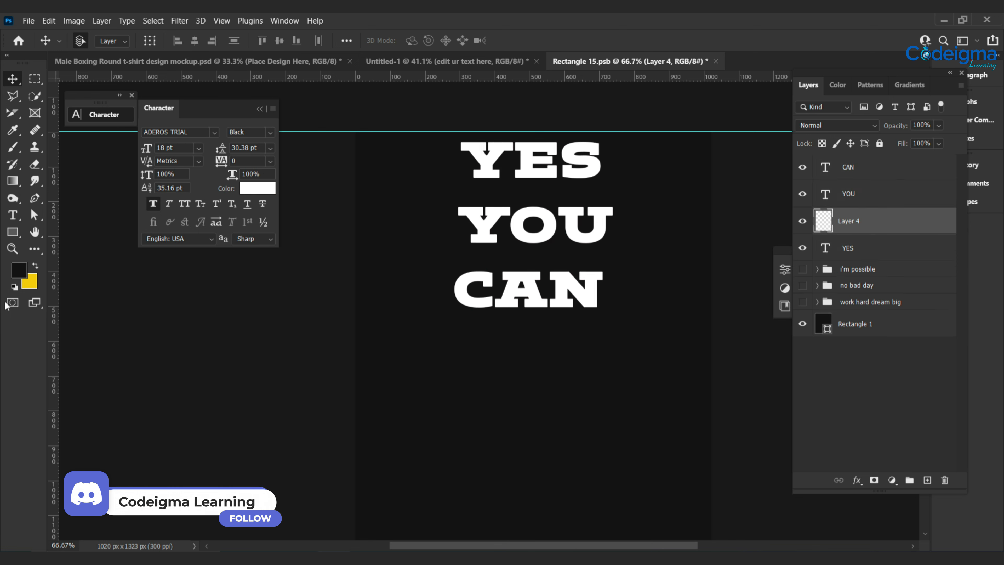
left_click(35, 267)
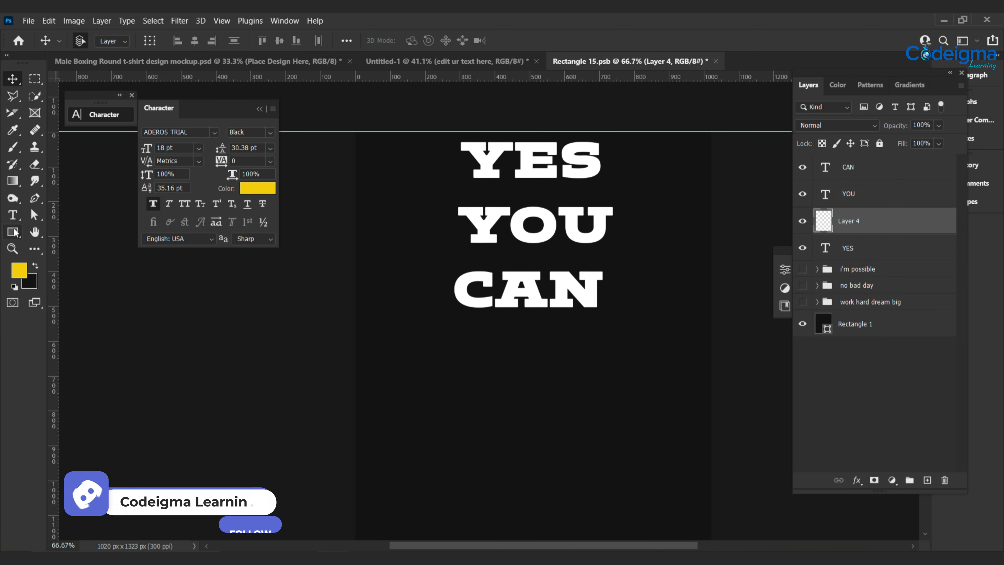
left_click(35, 198)
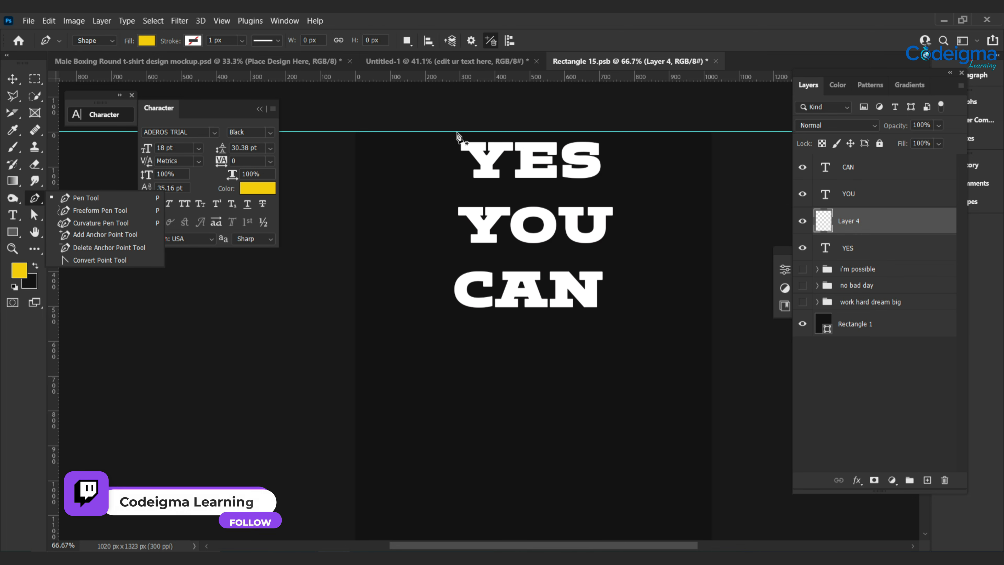
left_click(458, 135)
left_click(456, 132)
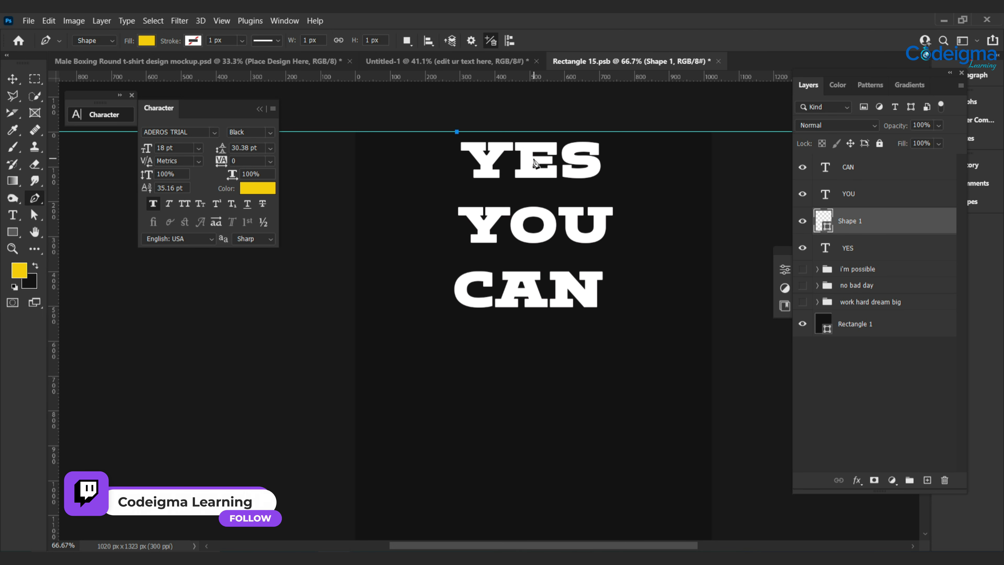
left_click(535, 160)
left_click(467, 187)
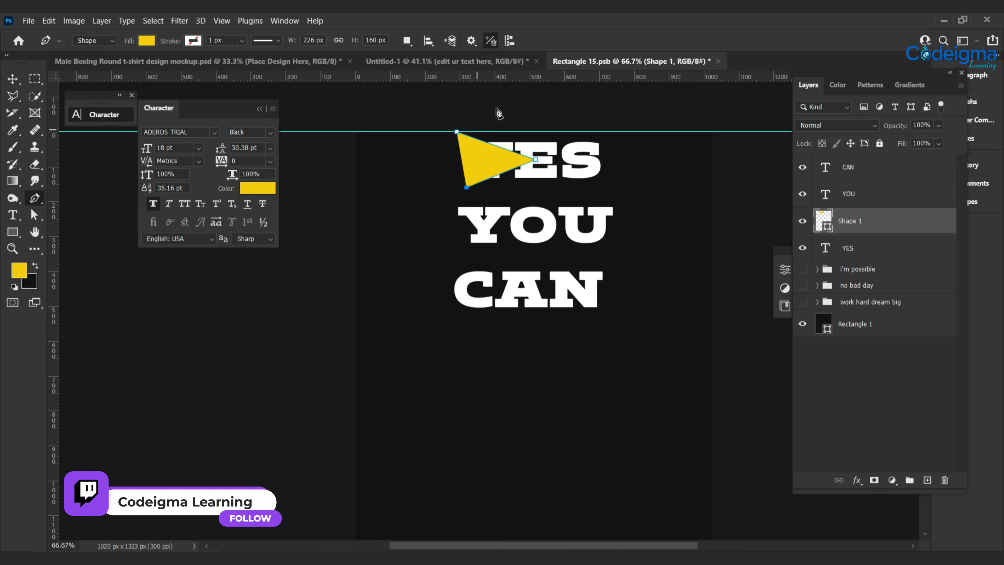
left_click(457, 132)
key("v")
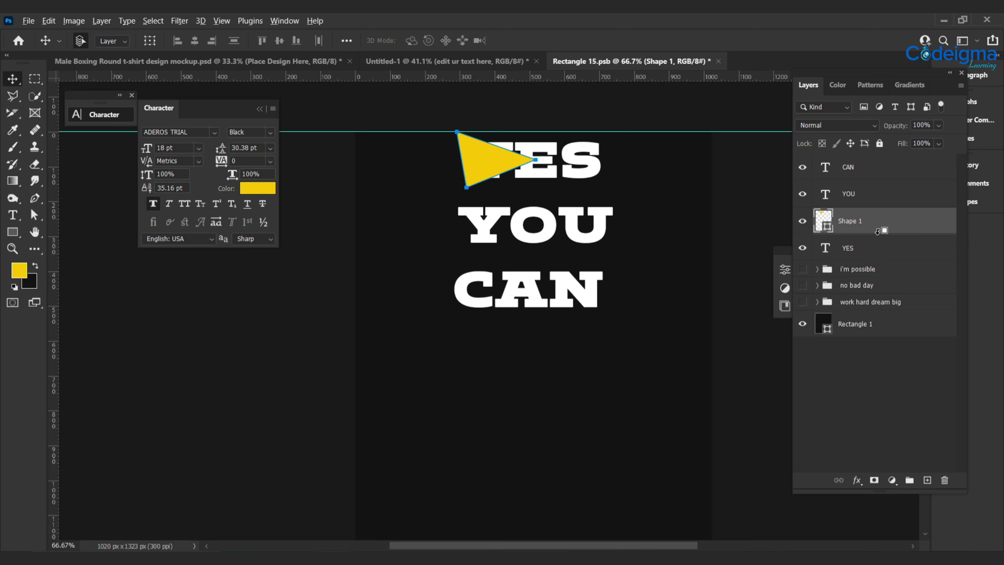
left_click(877, 231, "alt")
Step: Draw a bright green four-point Pen shape of about 340 x 197 px over the end of YOU and clip it to that text
left_click(867, 197)
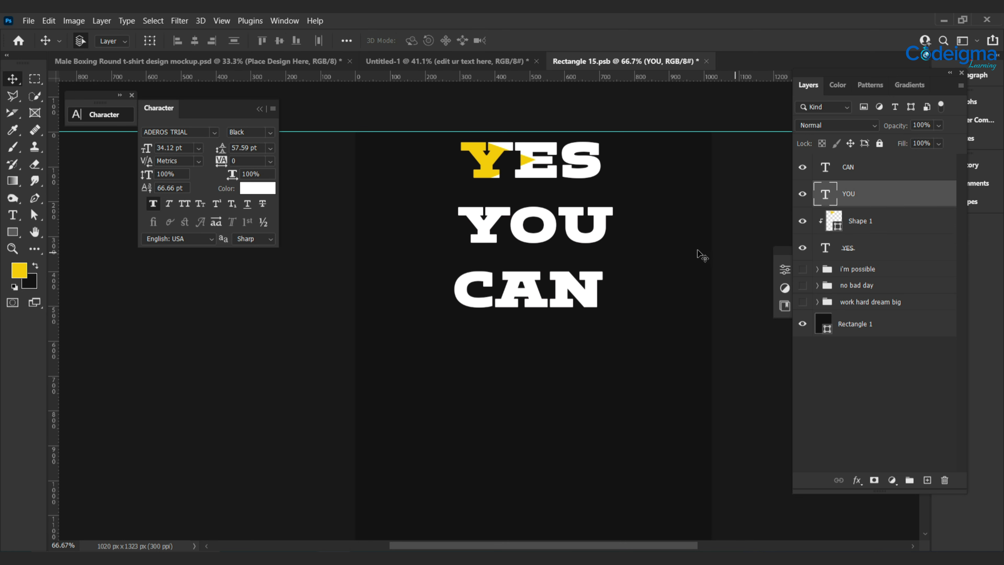
left_click(36, 266)
left_click(19, 270)
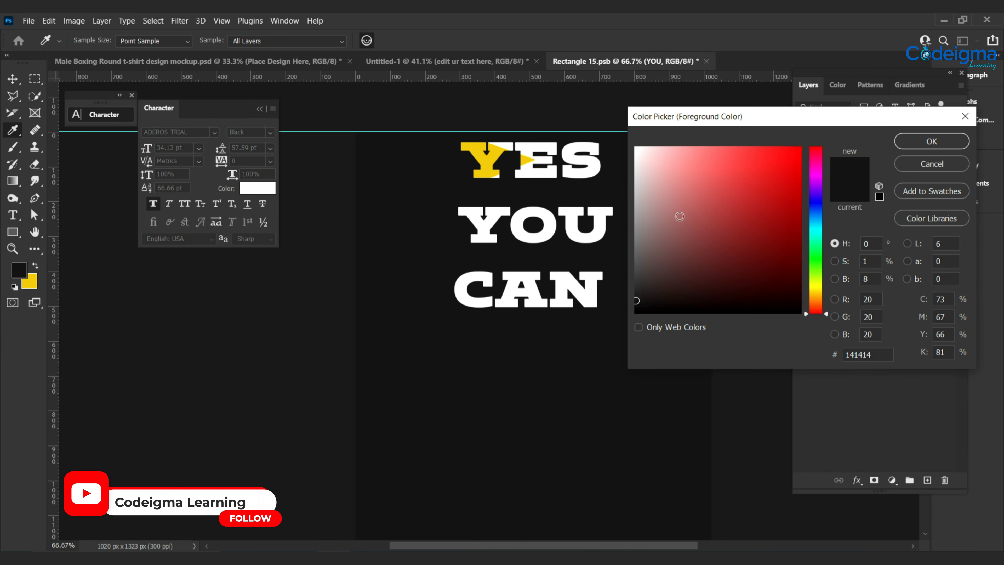
left_click(819, 262)
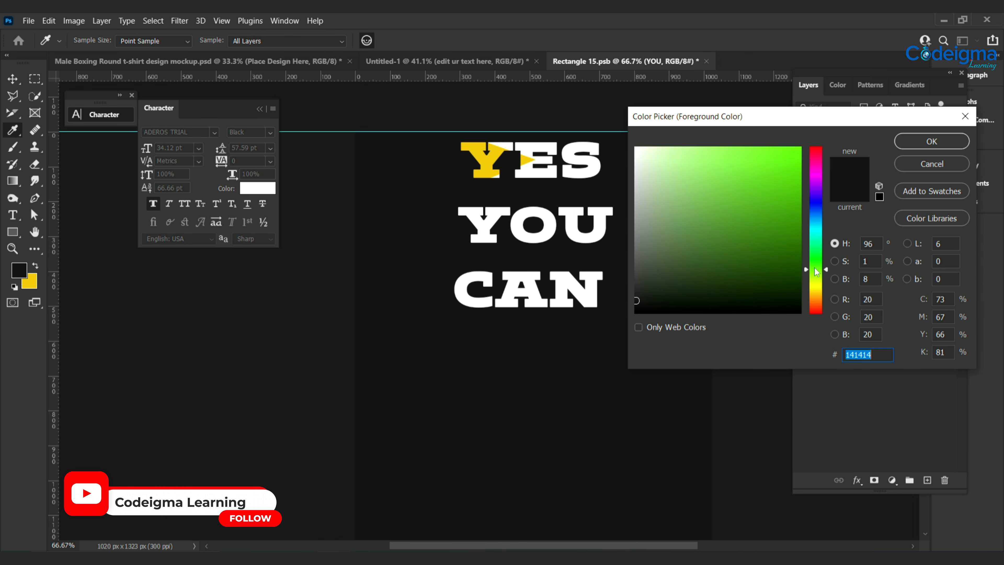
left_click(799, 147)
left_click(931, 141)
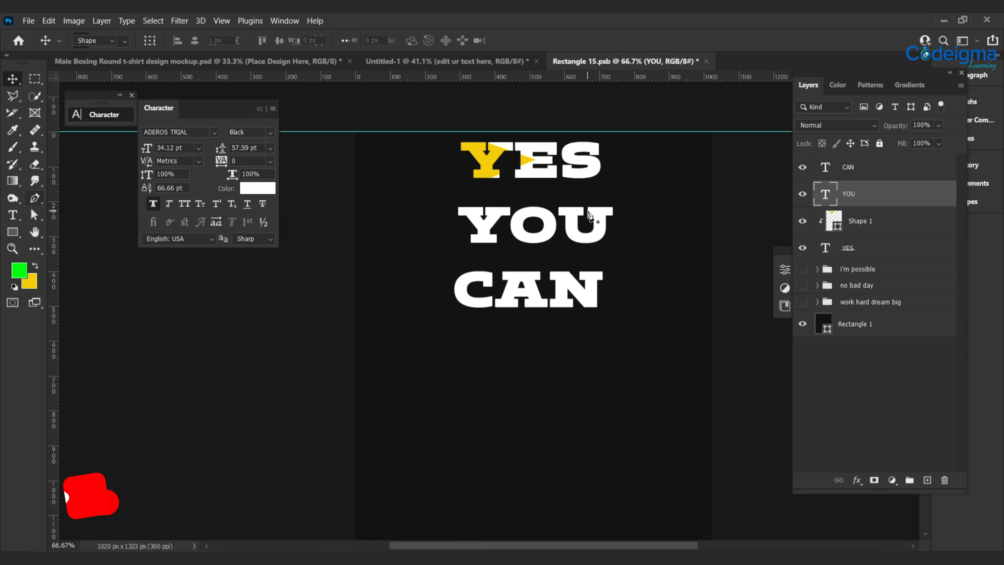
key("p")
left_click(513, 246)
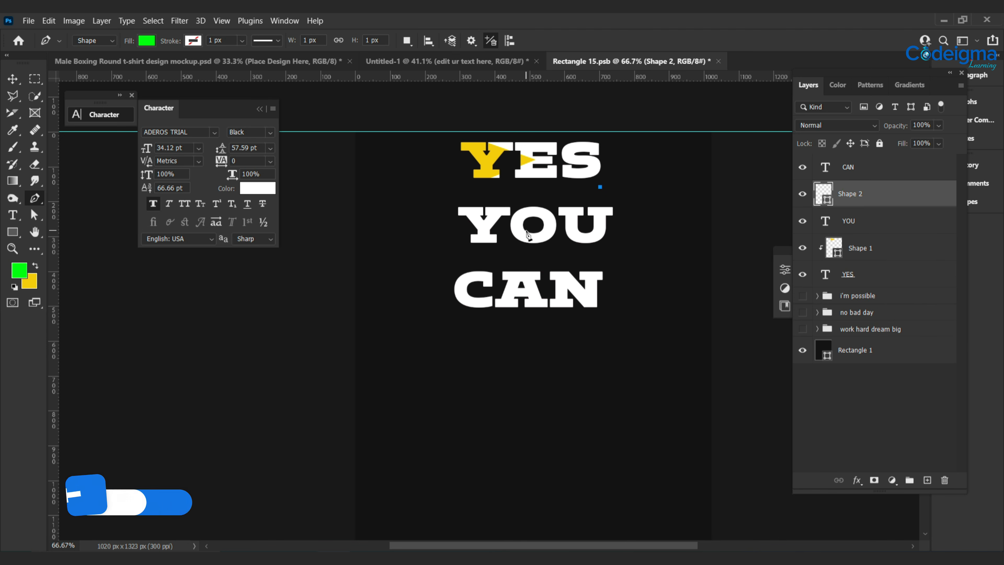
left_click(621, 255)
left_click(631, 212)
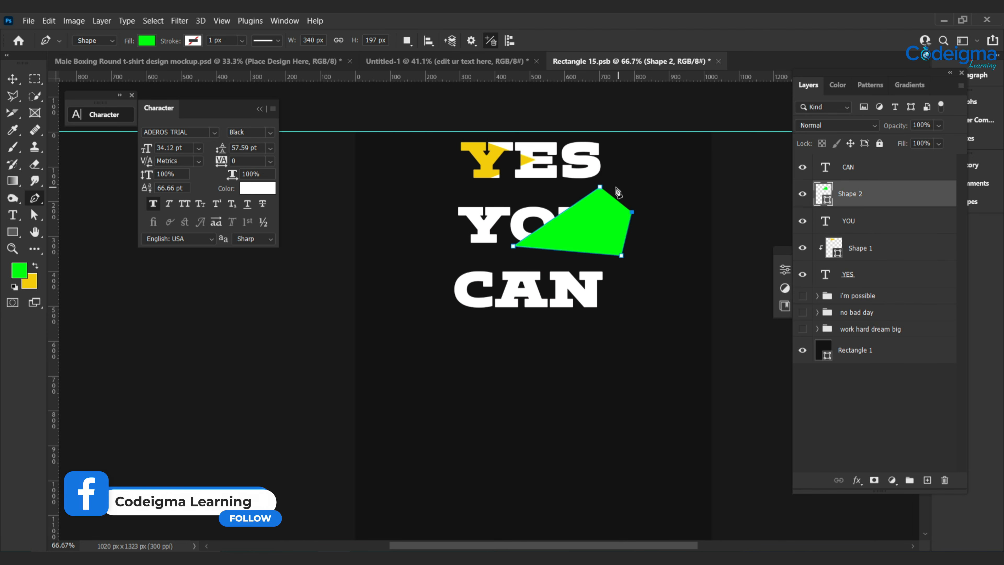
left_click(602, 188)
left_click(884, 207, "alt")
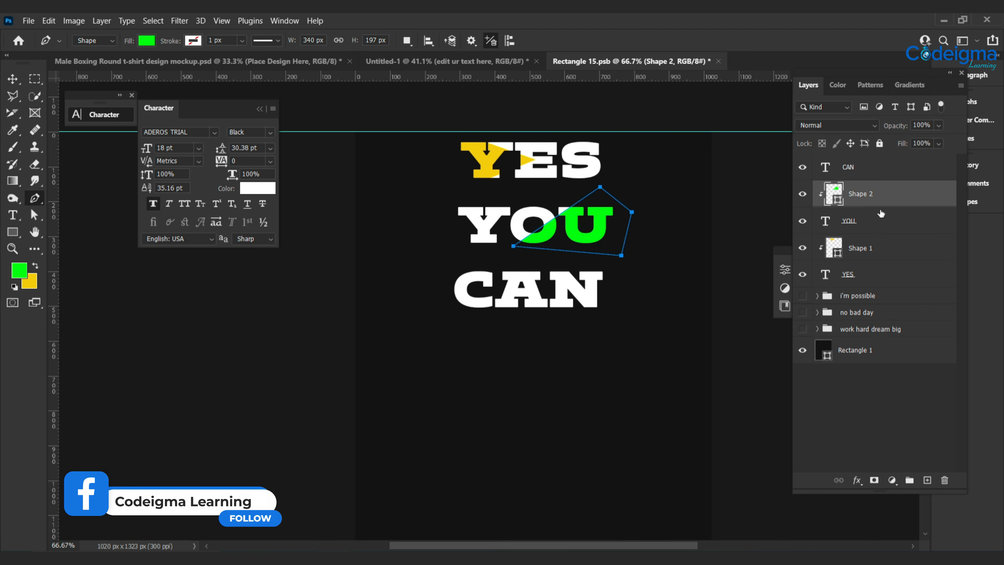
Step: Draw a red four-point Pen shape of about 300 x 211 px over the start of CAN and clip it to that text
left_click(871, 172)
left_click(16, 272)
left_click_drag(824, 261, 854, 138)
left_click(930, 142)
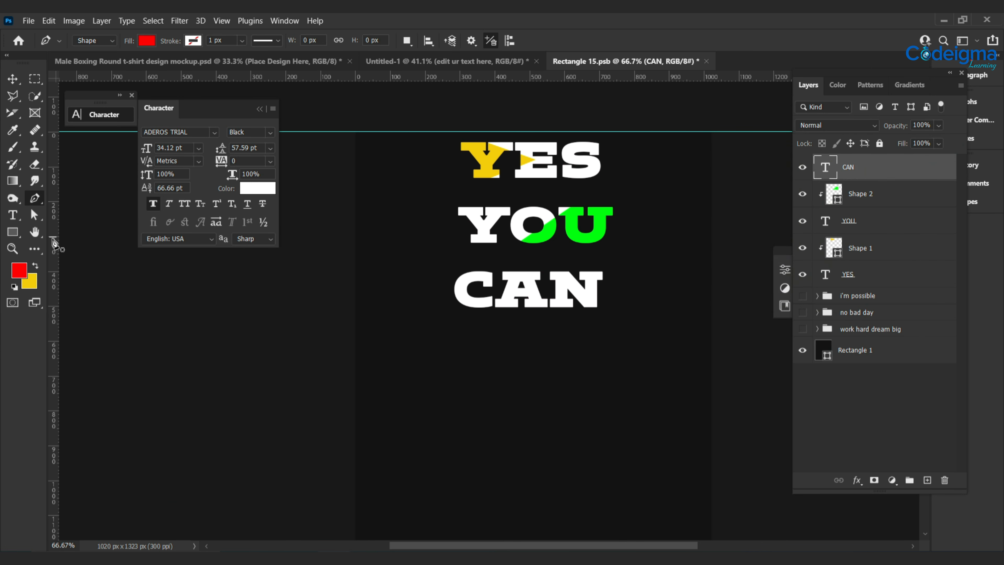
left_click(464, 251)
left_click(548, 306)
left_click(447, 325)
left_click(444, 275)
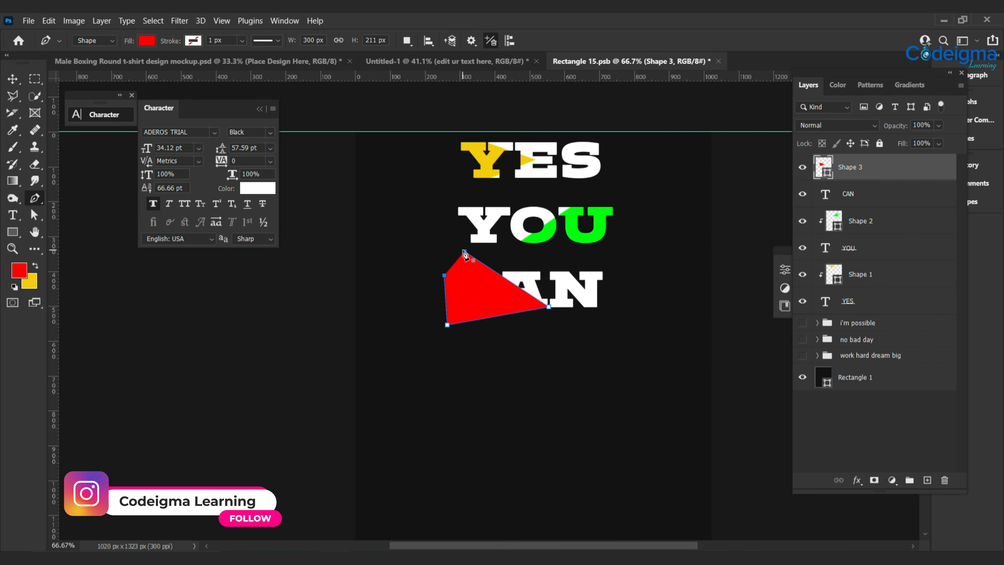
left_click(463, 249)
left_click(882, 180, "alt")
key("v")
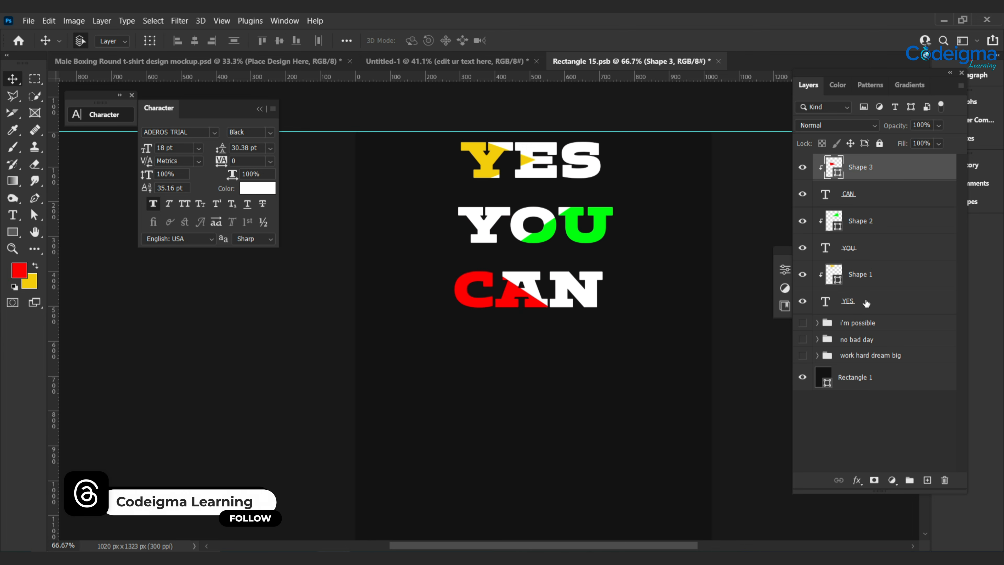
Step: Add a layer below YES and stamp a red paint splatter on it with a 1000 px splatter brush, toward the lettering's lower right
left_click(871, 323)
left_click(926, 479)
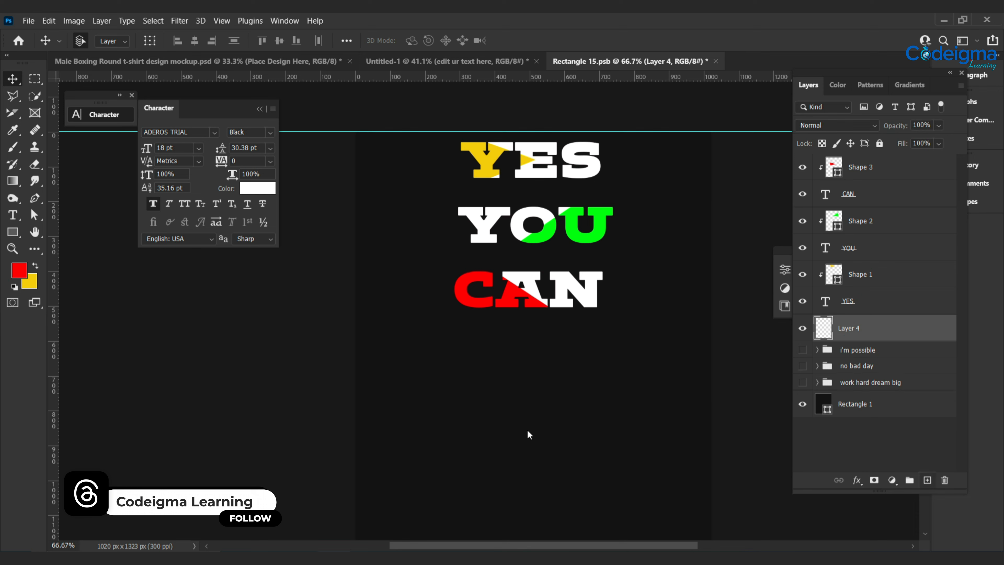
key("b")
left_click(86, 44)
left_click(216, 298)
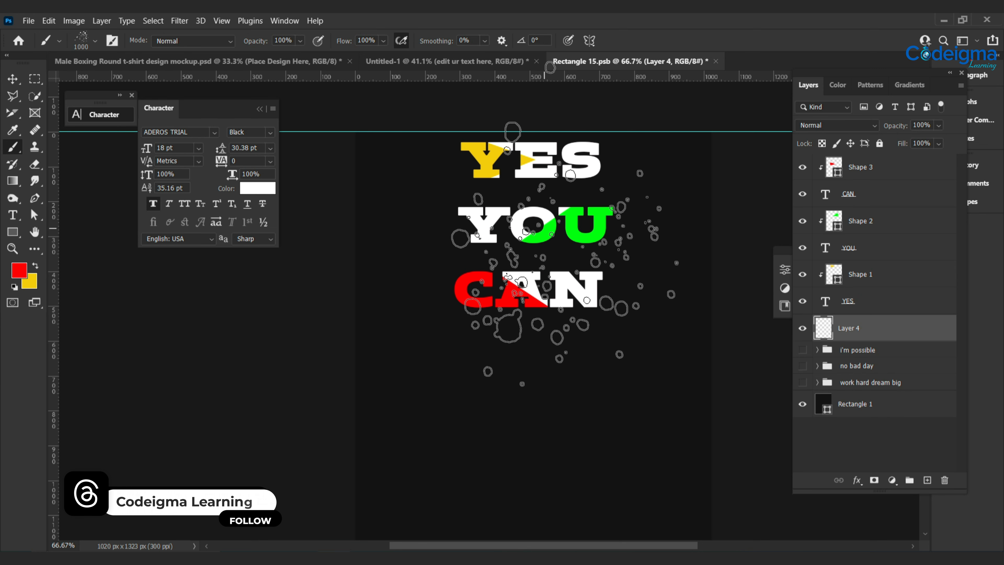
left_click(600, 333)
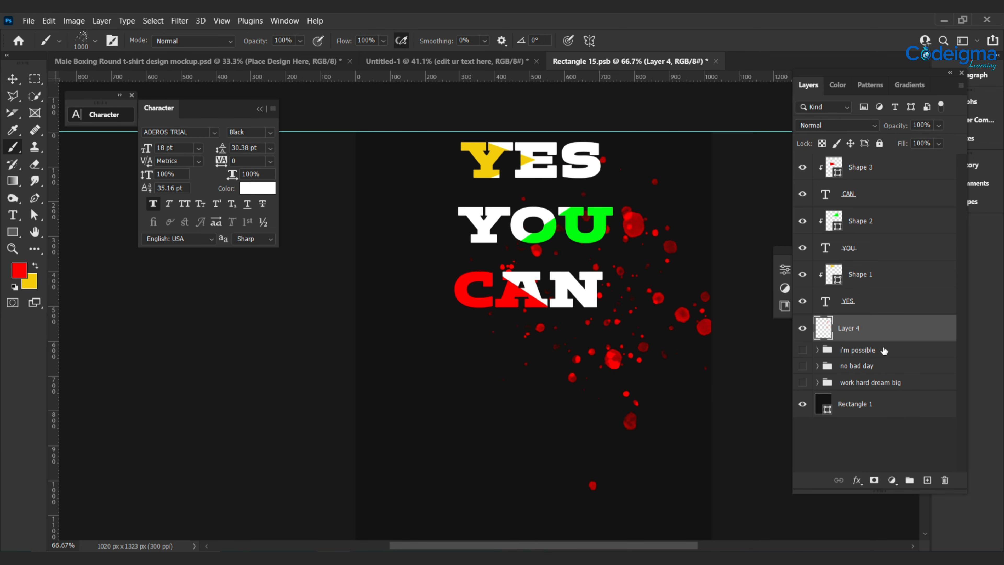
Step: Add another layer and stamp a yellow splatter around the upper left of YES with the splatter brush enlarged to 1700 px
left_click(926, 480)
left_click(35, 265)
key("bracketright")
key("bracketright")
key("bracketright")
key("bracketright")
key("bracketright")
key("bracketright")
key("bracketright")
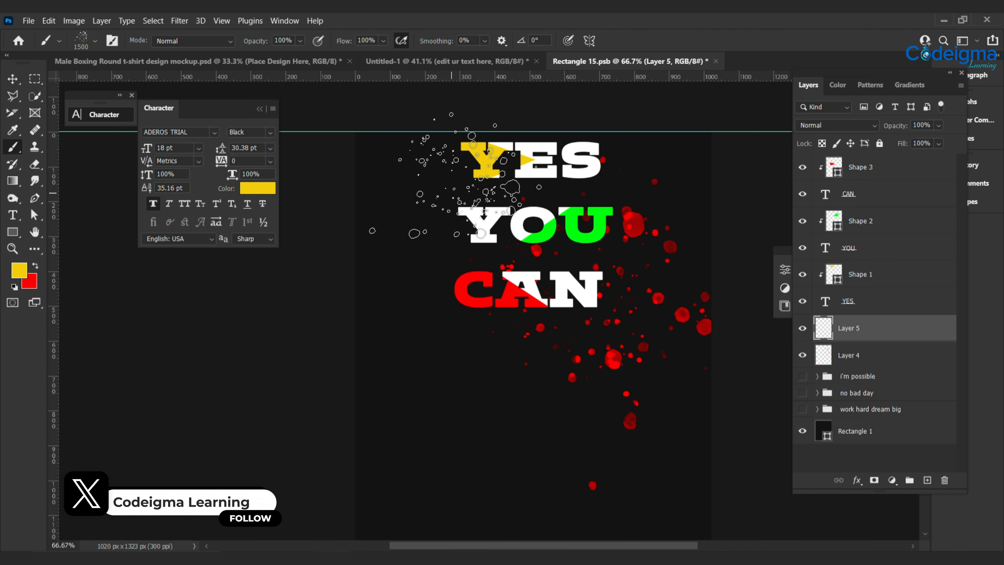
left_click(423, 170)
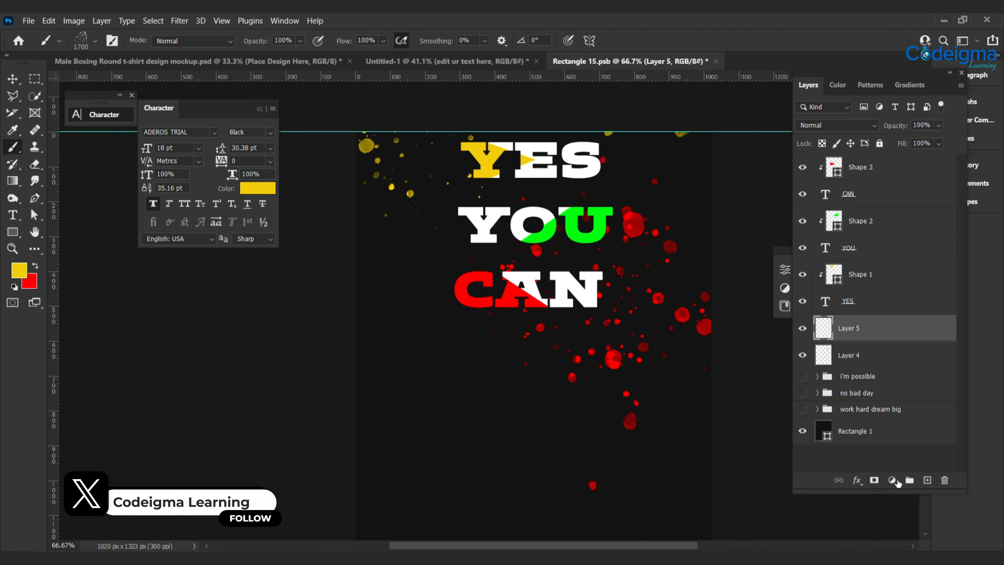
Step: Add a third splatter layer and set the foreground color to the green sampled from the U of YOU
left_click(927, 479)
left_click(19, 271)
left_click(578, 224)
left_click(930, 142)
key("bracketright")
key("bracketright")
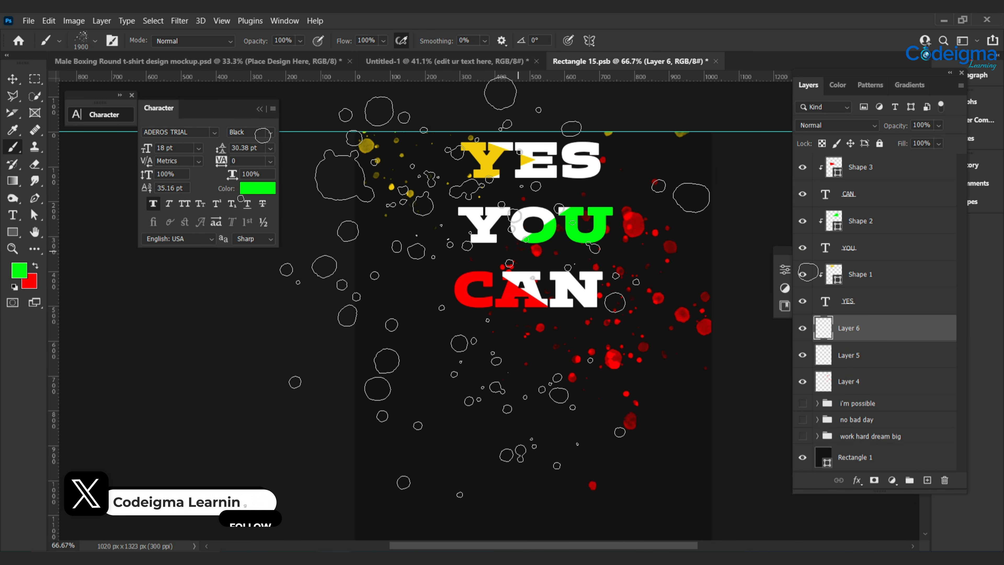
left_click(494, 289)
key("bracketright")
key("ctrl+z")
Step: Reduce the splatter brush to 800 px and stamp the green splatter to the left of YOU, undoing a first misplaced stamp
key("bracketleft")
key("bracketleft")
key("bracketleft")
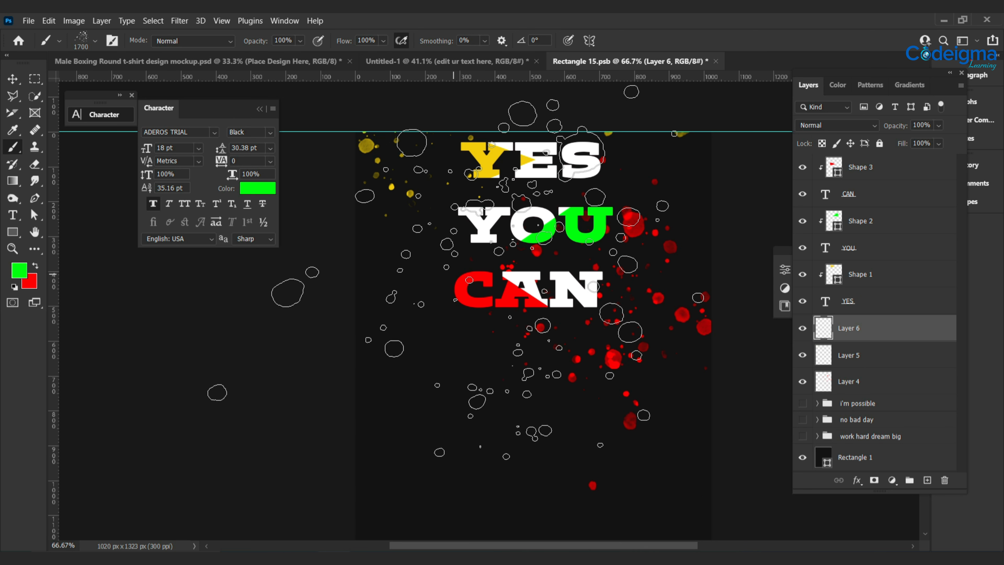
key("bracketleft")
key("bracketleft")
key("bracketleft")
key("bracketleft")
key("bracketleft")
key("bracketleft")
key("bracketleft")
key("bracketleft")
key("bracketleft")
left_click(466, 264)
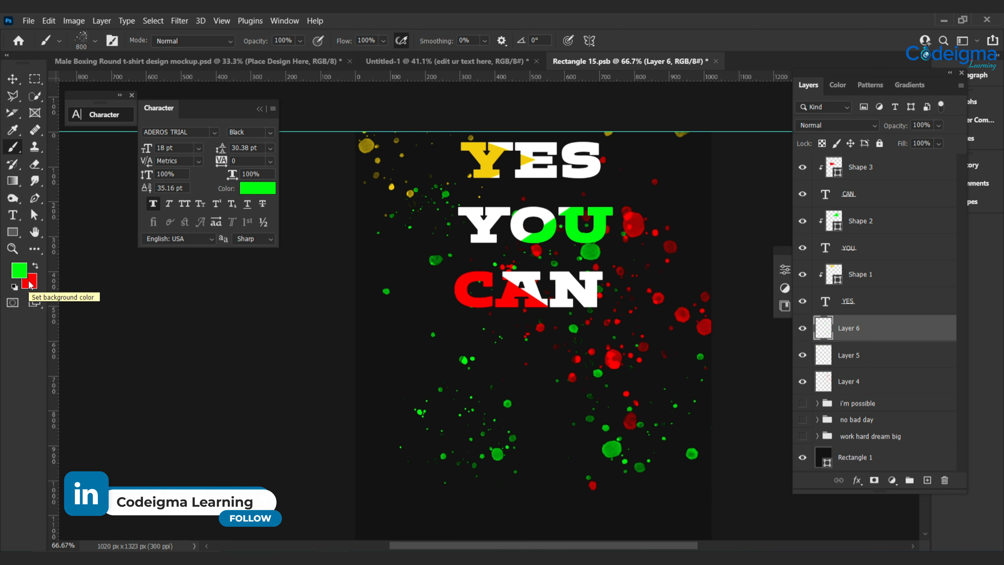
key("ctrl+z")
left_click(423, 211)
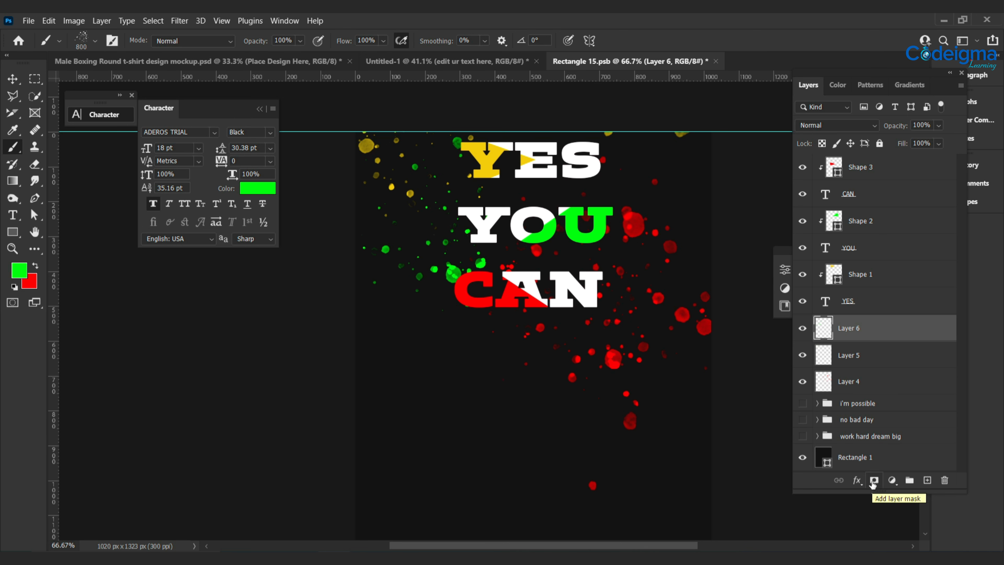
Step: Add a layer mask to the red splatter layer and hide its outlying drops with a soft 175 px black brush
left_click(881, 392)
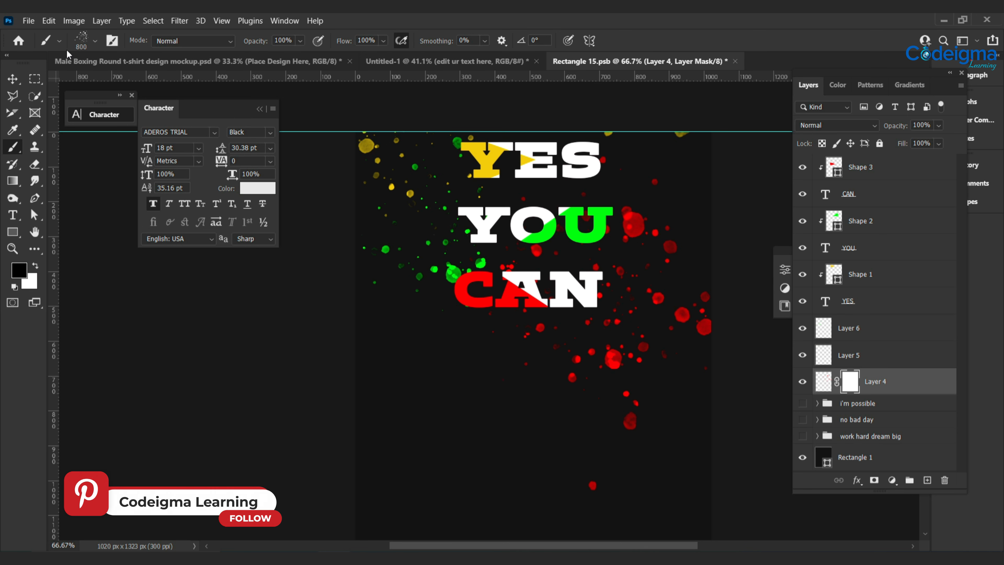
left_click(95, 41)
double_click(83, 209)
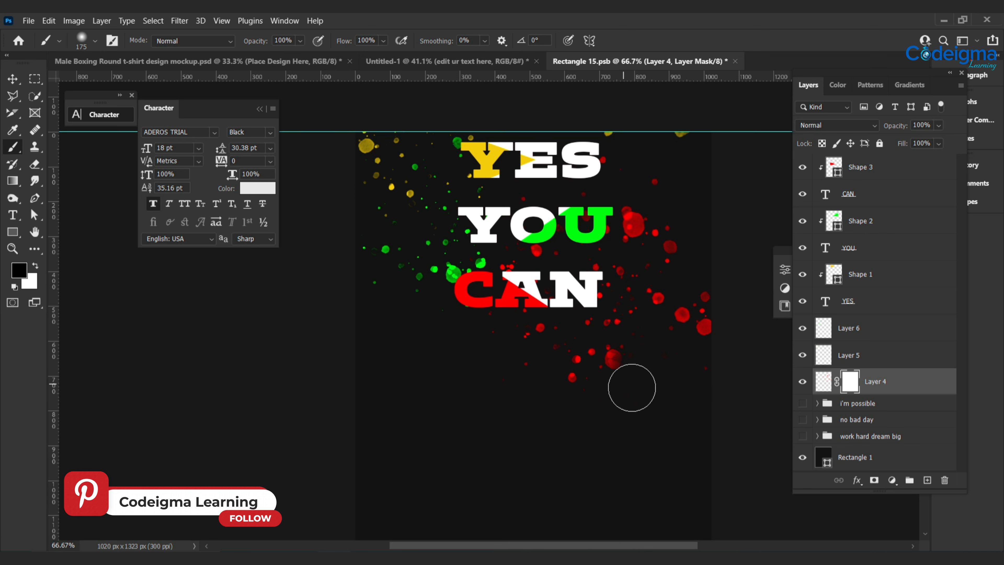
mouse_move(631, 388)
left_mouse_down()
mouse_move(558, 388)
mouse_move(710, 300)
mouse_move(667, 349)
left_mouse_up()
key("ctrl+0")
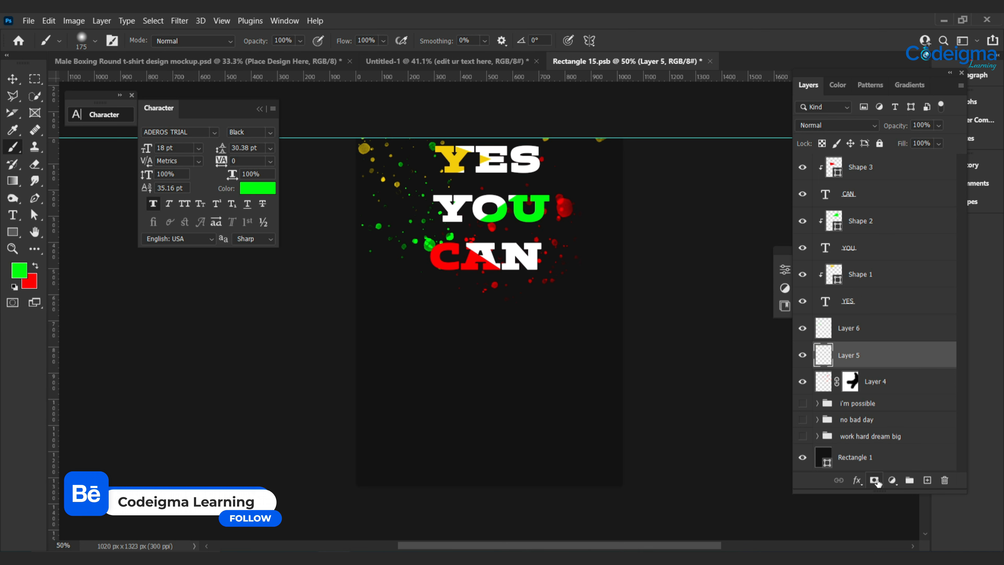
Step: Add a layer mask to the yellow splatter layer and shift all three splatter layers about 108 px to the right
left_click(874, 480)
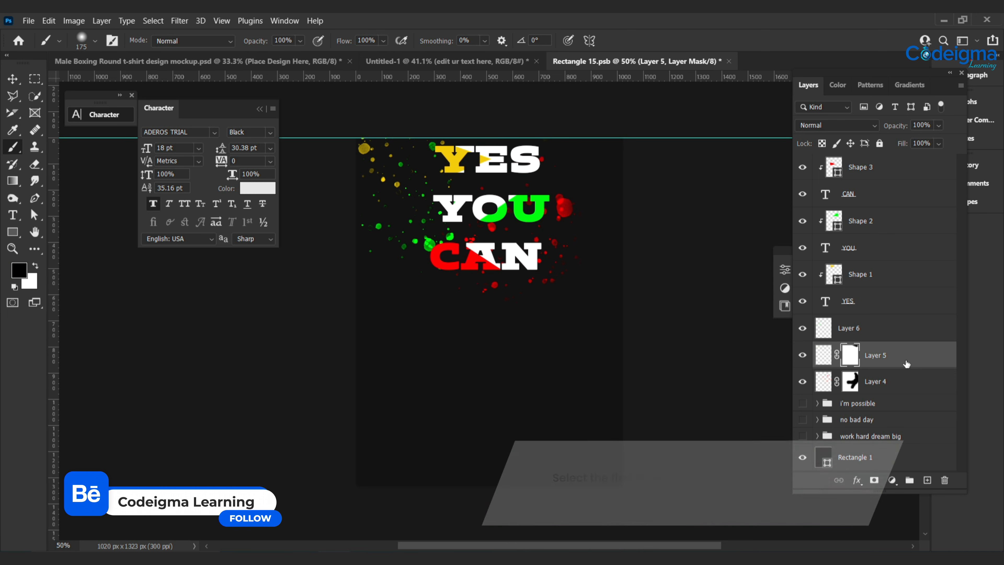
left_click(887, 328)
left_click(887, 386, "shift")
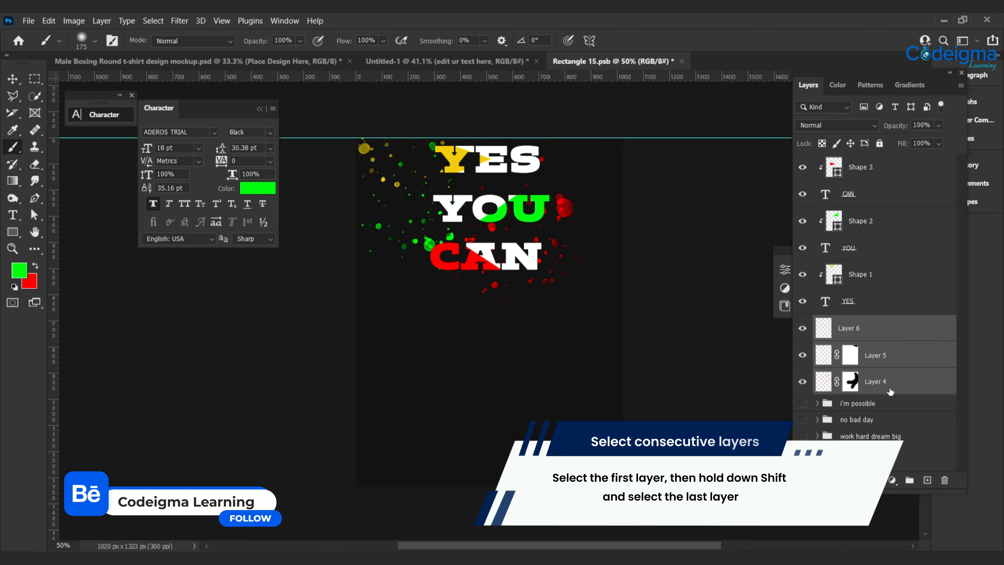
key("ctrl+t")
left_click_drag(550, 249, 577, 249)
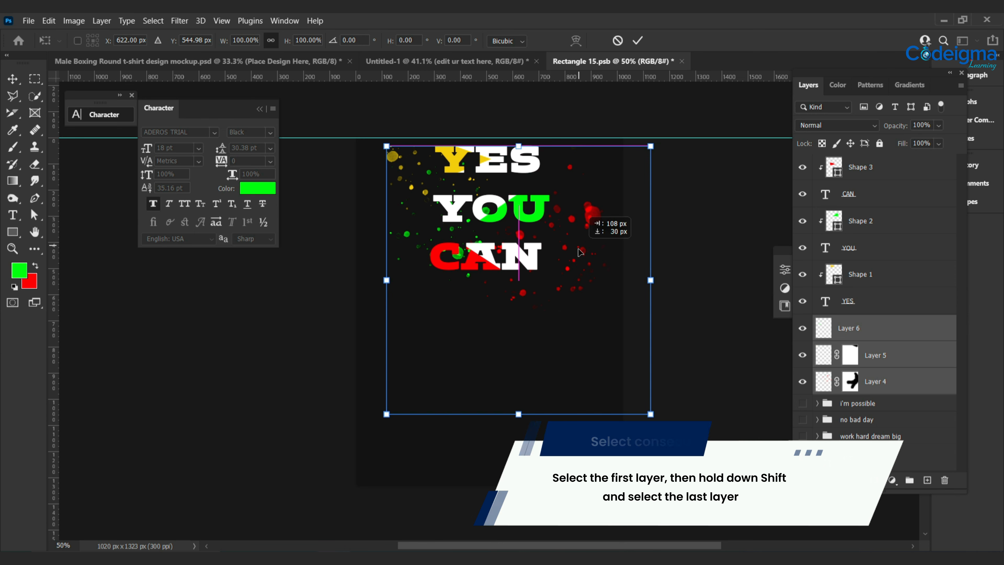
key("Return")
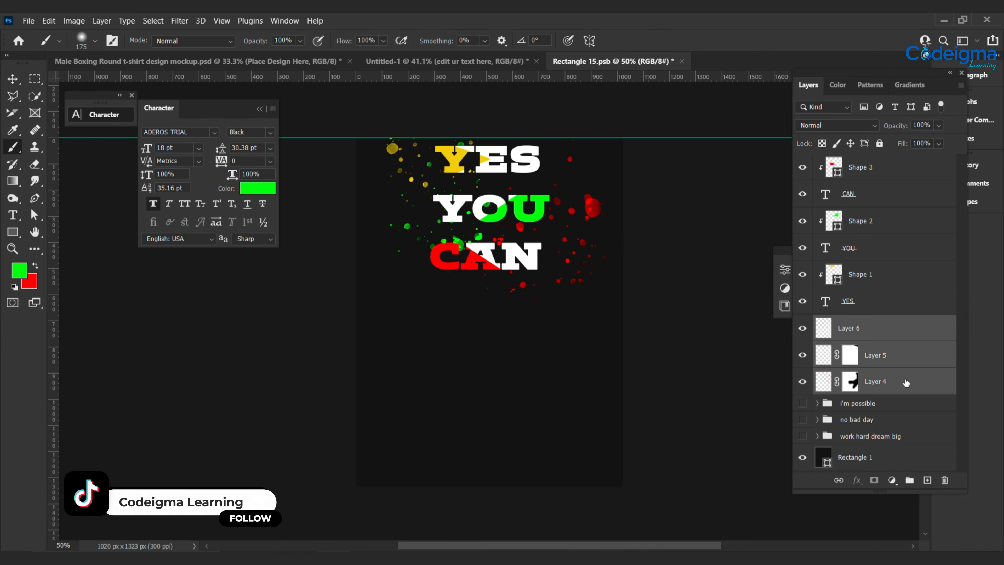
Step: Hide the dark background rectangle, and save and close the smart object to update the shirt mockup
left_click(802, 457)
key("ctrl+w")
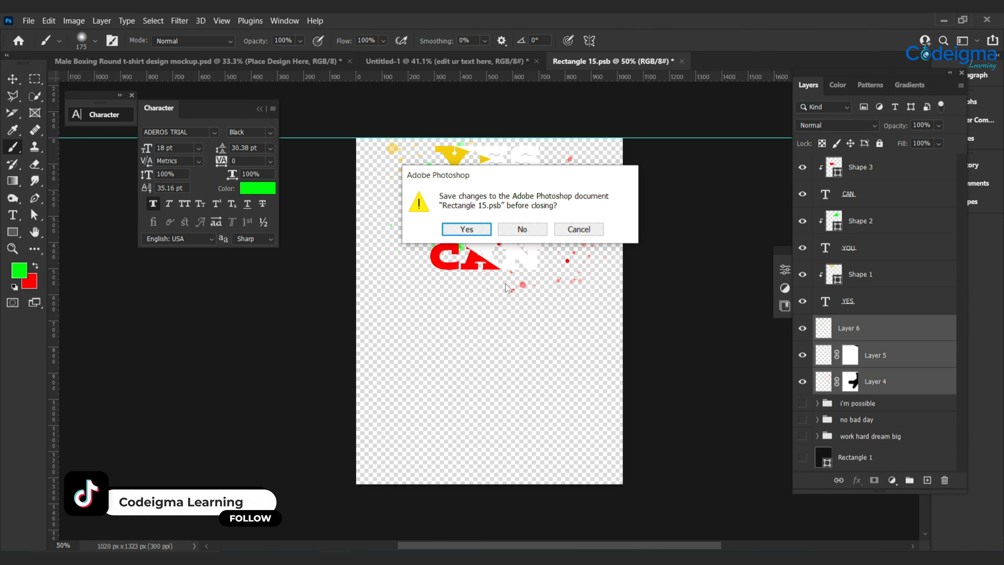
key("Return")
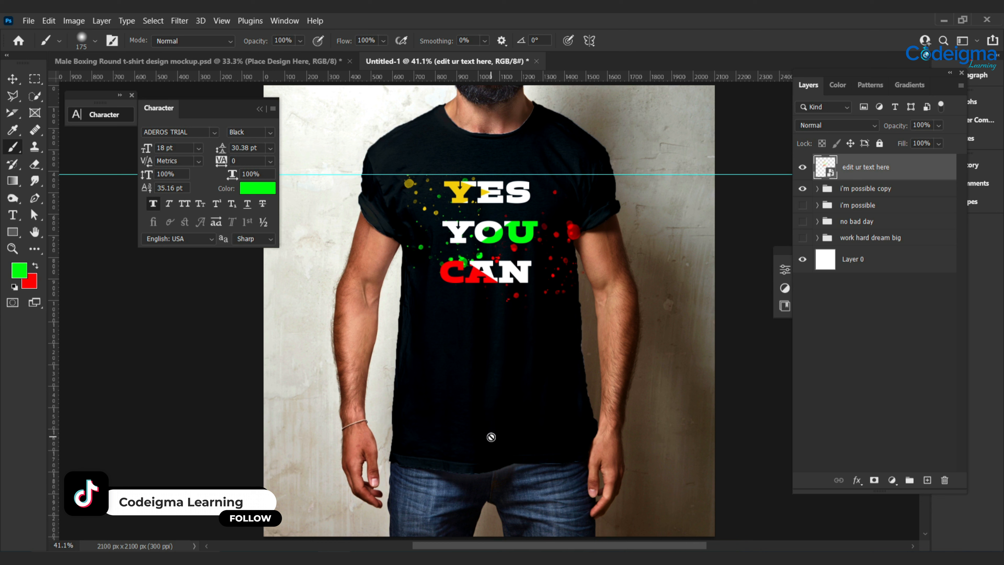
Step: Reopen the smart object and hide the outlying red and yellow splatter drops by painting black on their layer masks
double_click(826, 168)
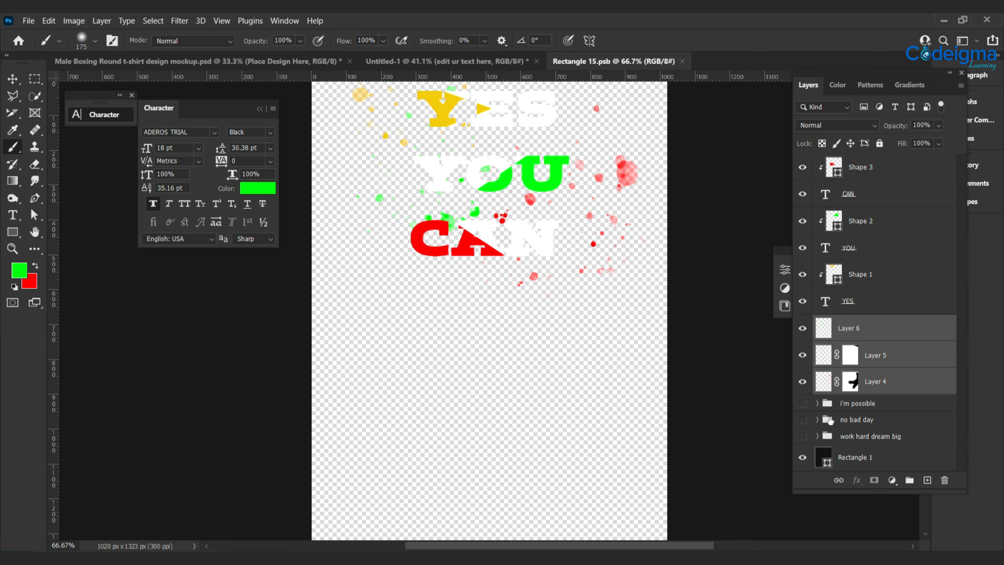
left_click(849, 381)
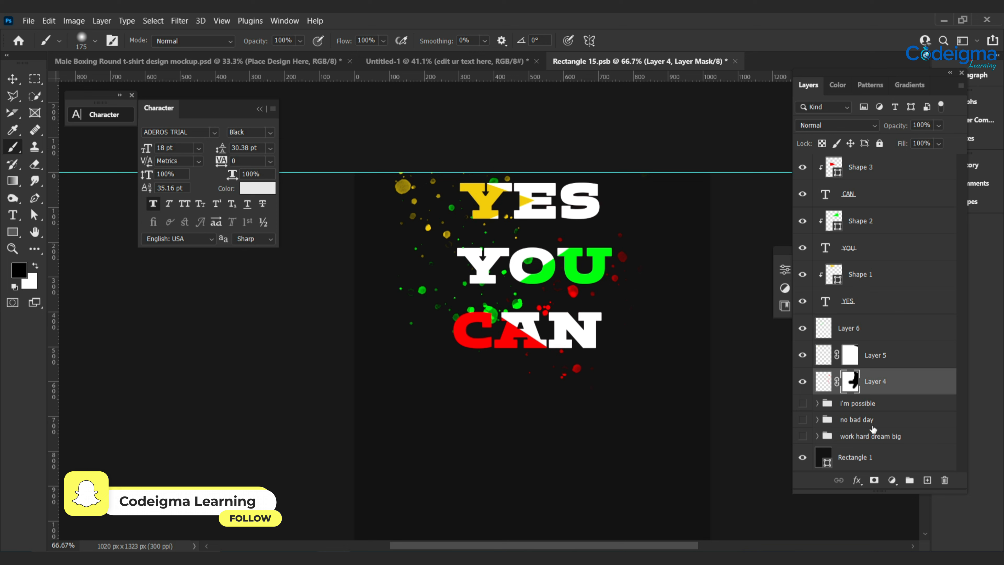
left_click(866, 355)
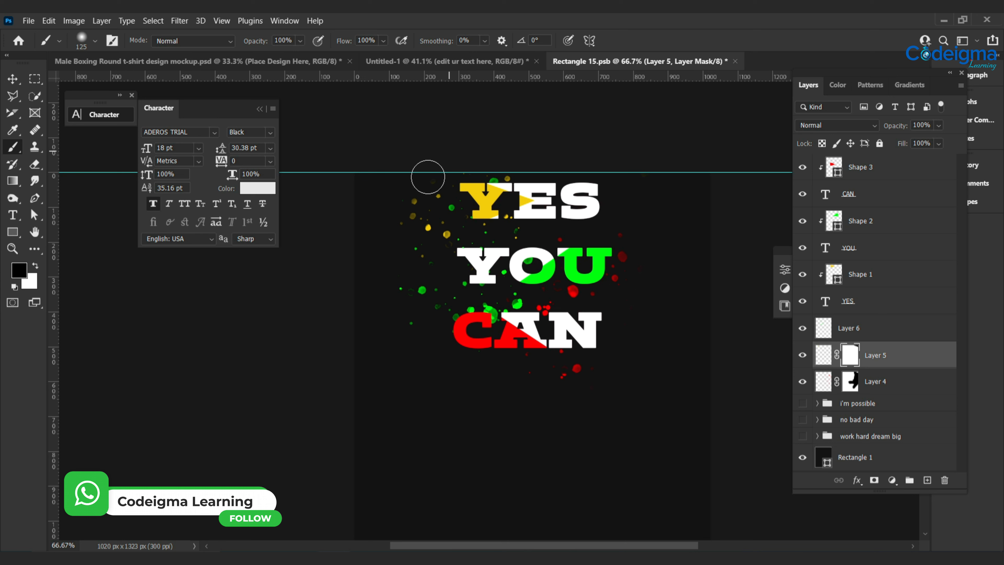
left_click_drag(427, 176, 406, 179)
Step: Mask out the green splatter's outlying drops beside YOU with a 125 px black brush, and save and close the smart object
left_click(870, 328)
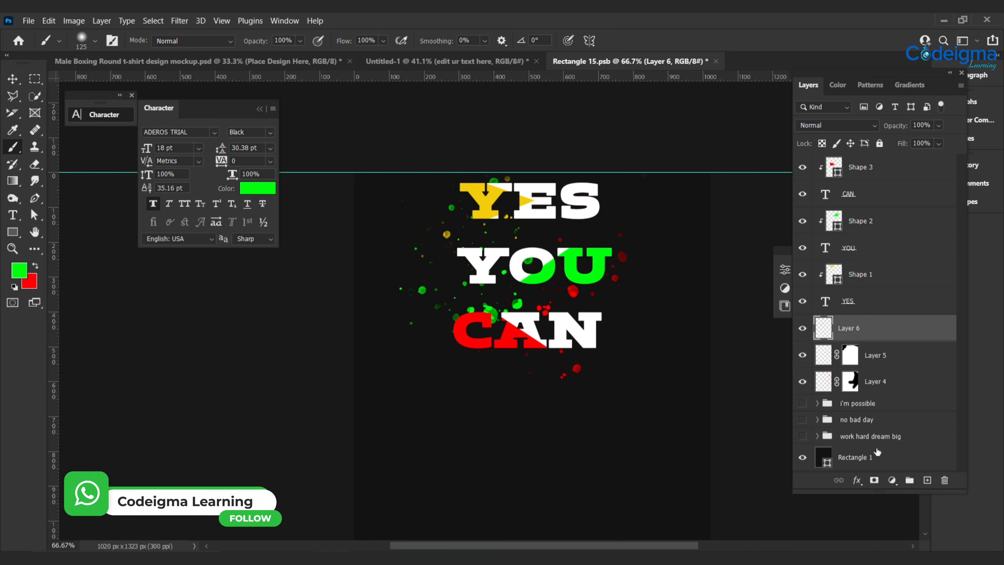
left_click(873, 480)
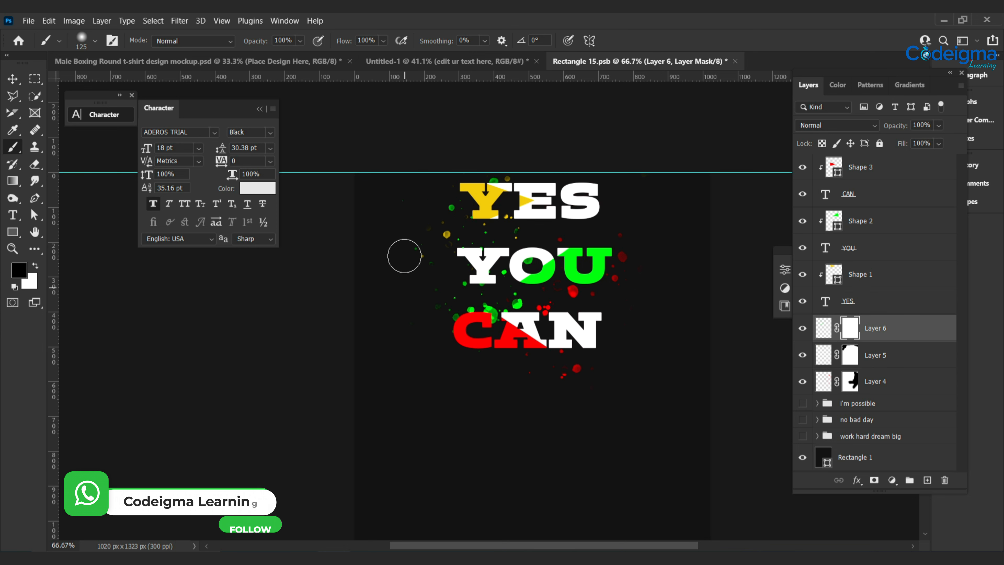
left_click_drag(405, 256, 413, 271)
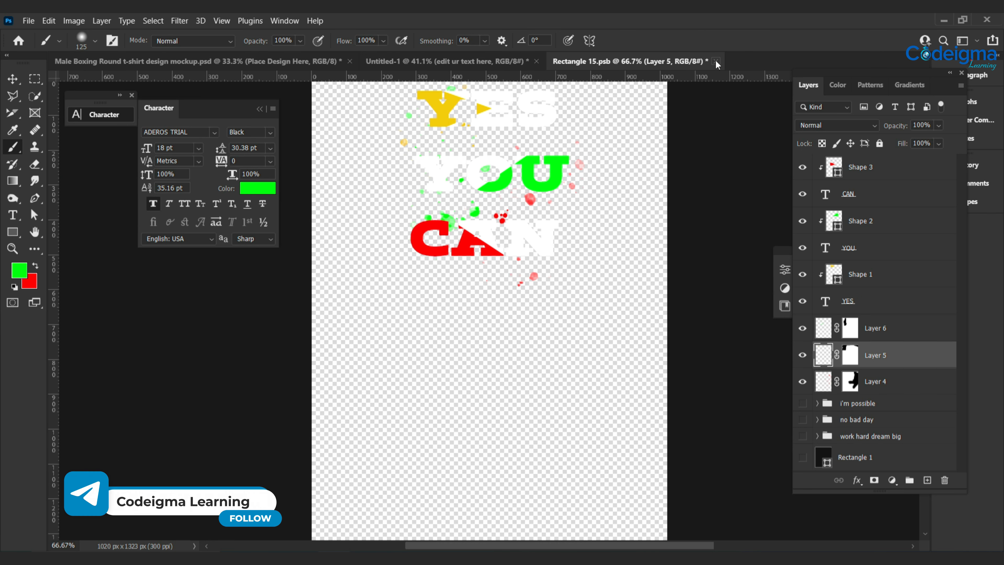
key("ctrl+s")
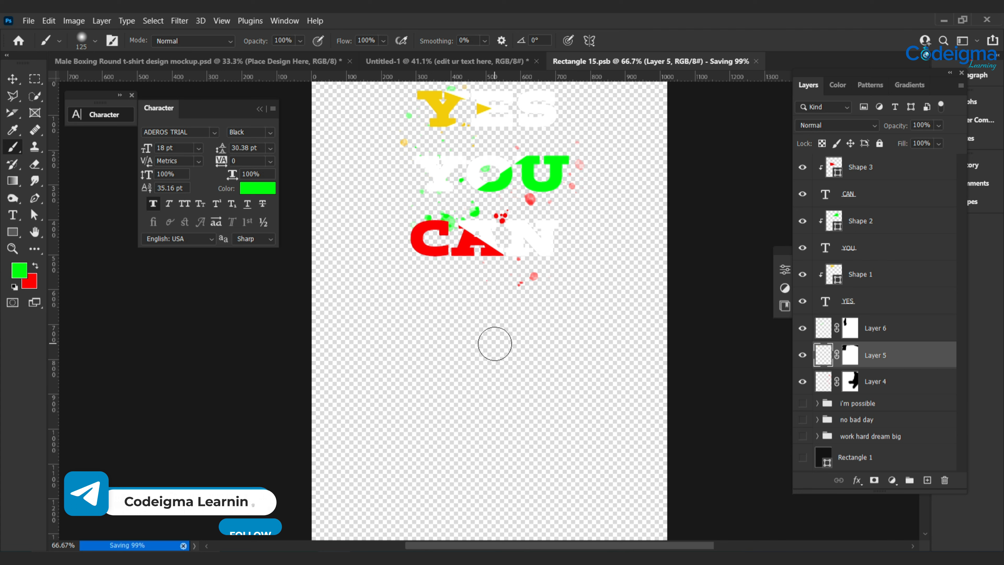
key("ctrl+w")
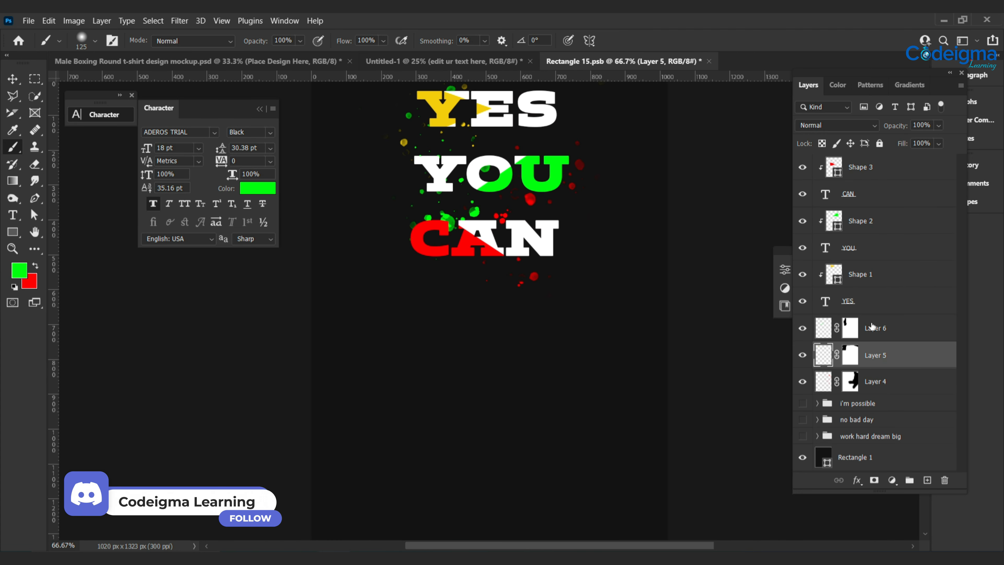
Step: Move the YOU text up closer to YES and nudge the CAN text up by 40 px
left_click(872, 300)
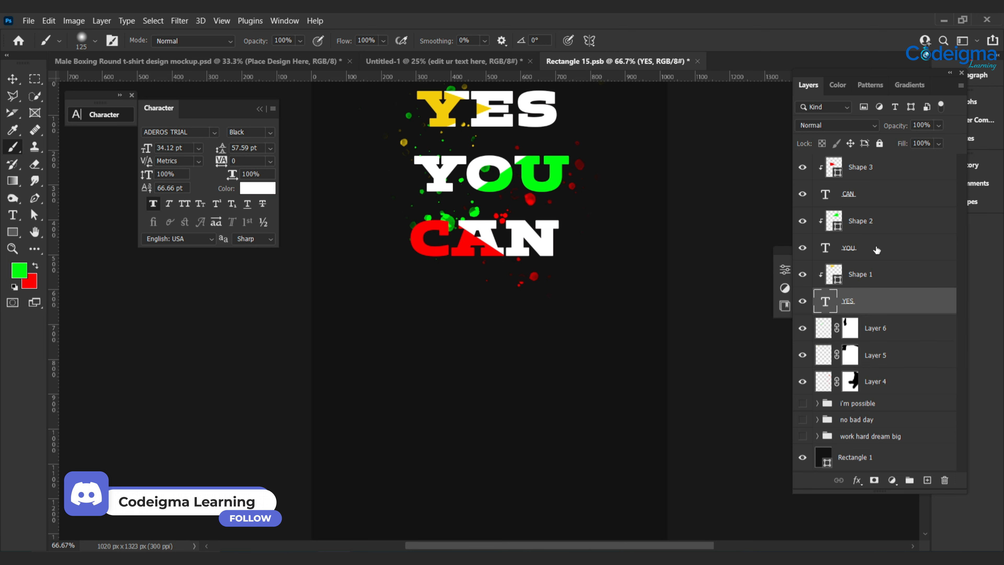
left_click(875, 246)
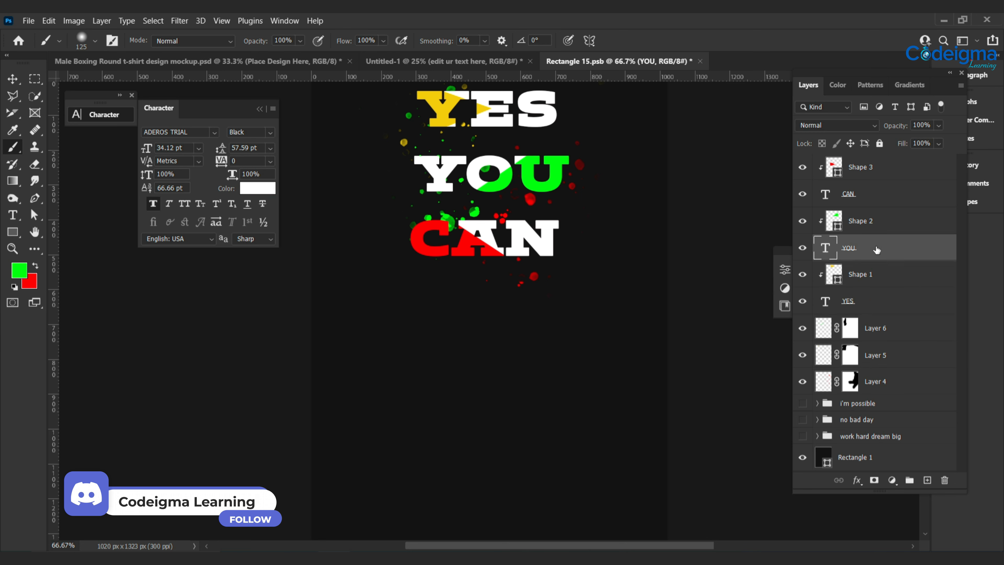
key("ctrl+t")
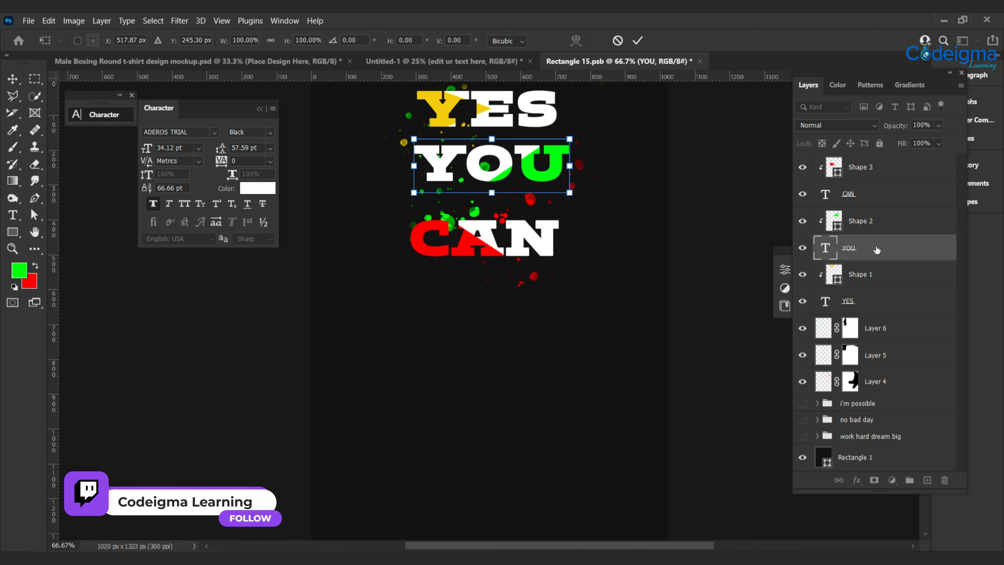
left_click(858, 200)
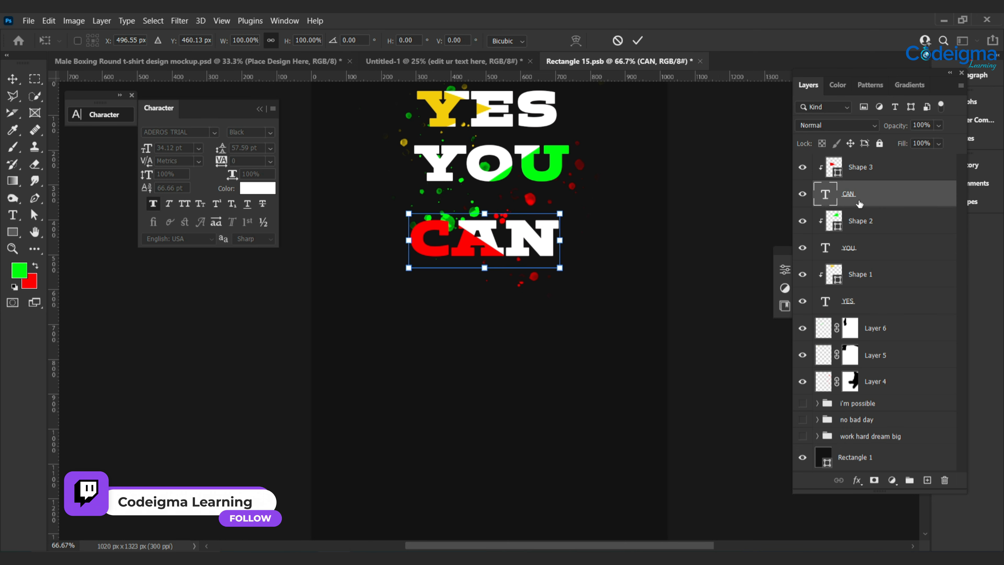
key("shift+Up")
key("shift+Up")
key("shift+Up")
key("shift+Up")
key("Return")
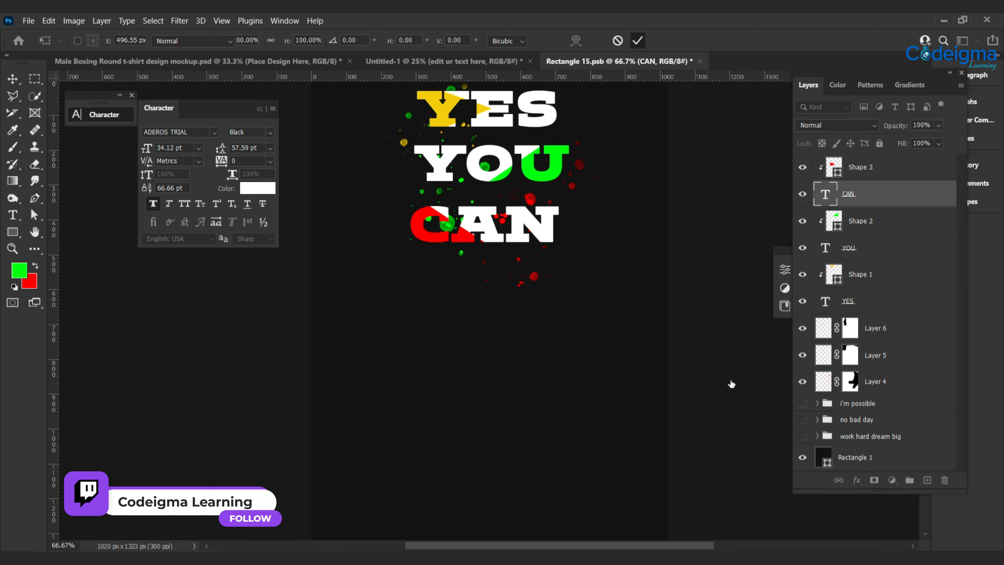
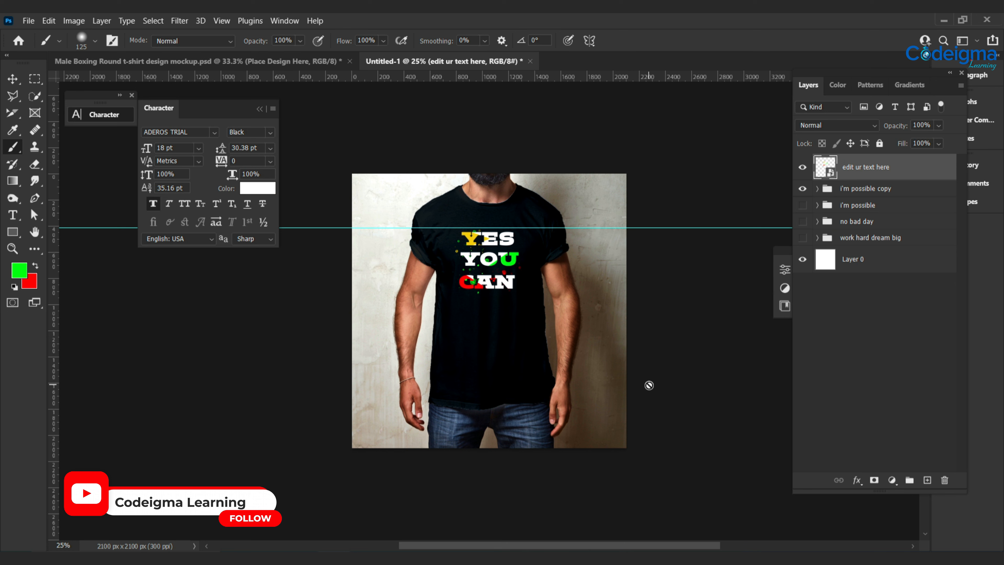
Step: Check the design on the shirt, and save and close the smart object with the grouped "yes u can" design
key("ctrl+plus")
key("ctrl+plus")
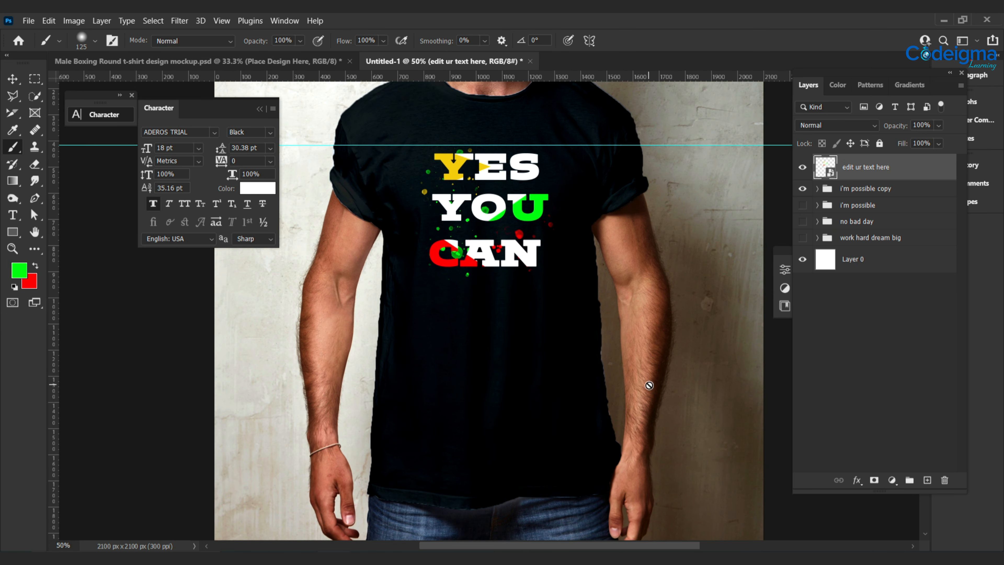
key("ctrl+minus")
key("ctrl+minus")
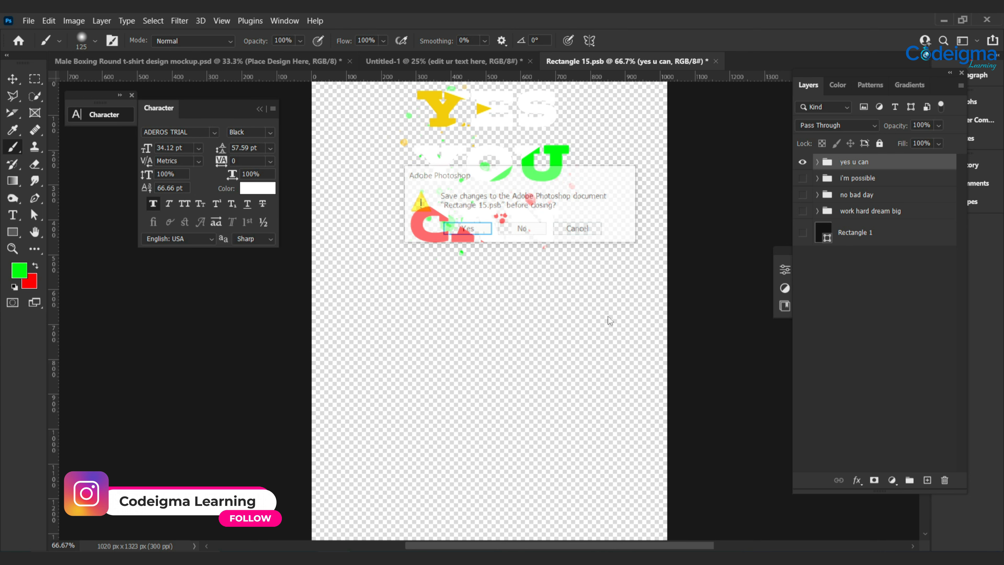
key("Return")
key("ctrl+w")
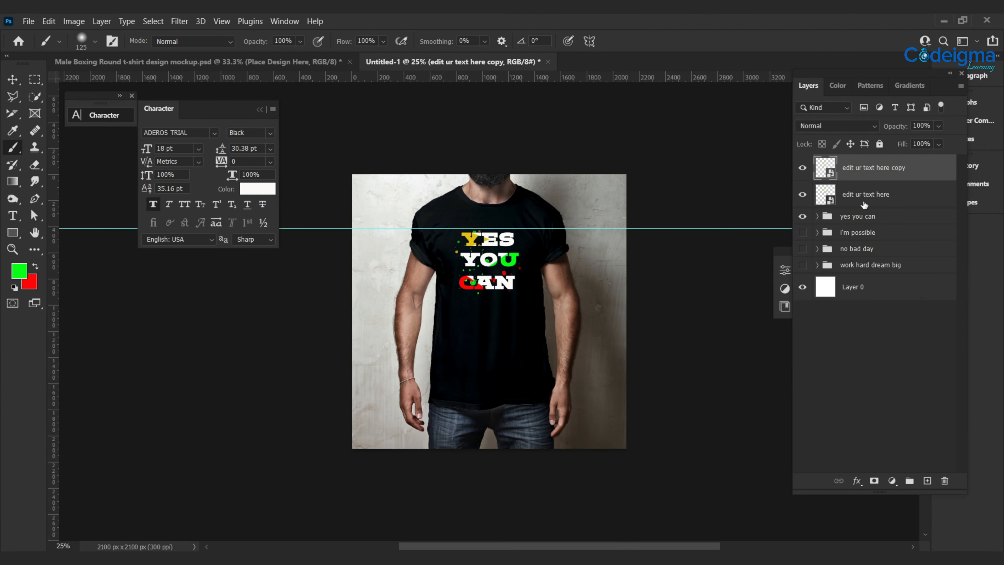
Step: Delete the extra "edit ur text here" copy, and duplicate the "yes you can" group with the original hidden
key("Delete")
left_click(862, 189)
key("ctrl+j")
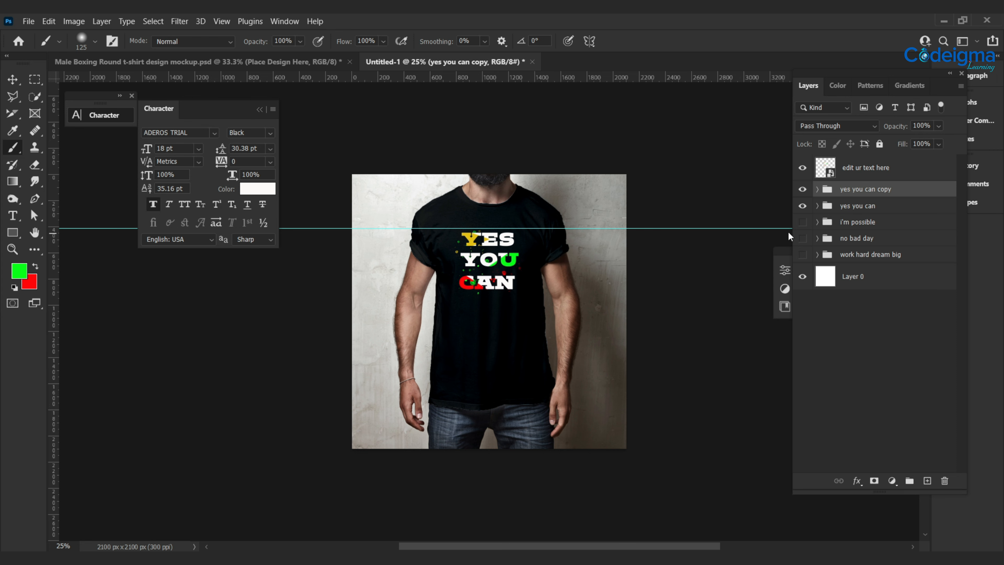
left_click(802, 206)
left_click(816, 190)
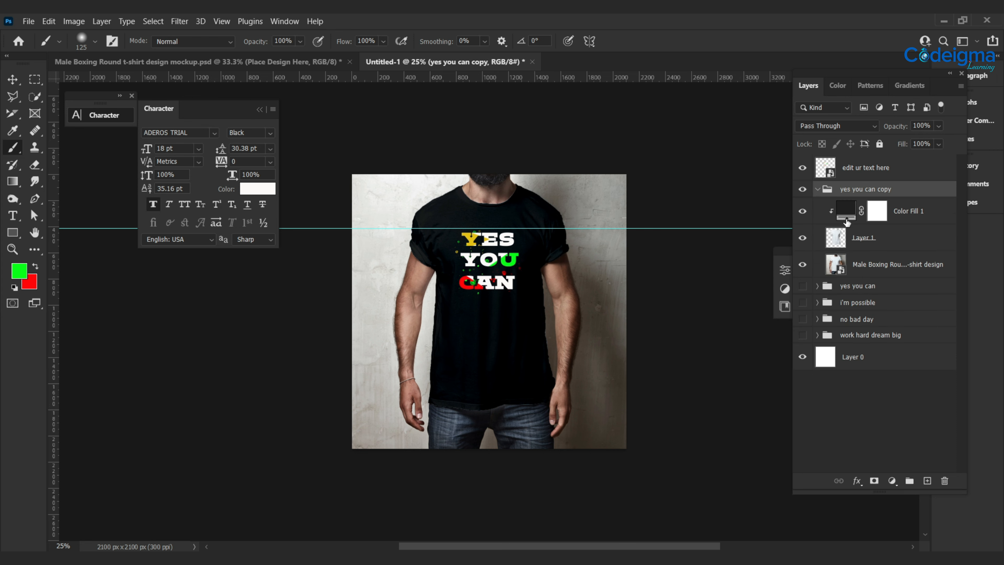
left_click(816, 189)
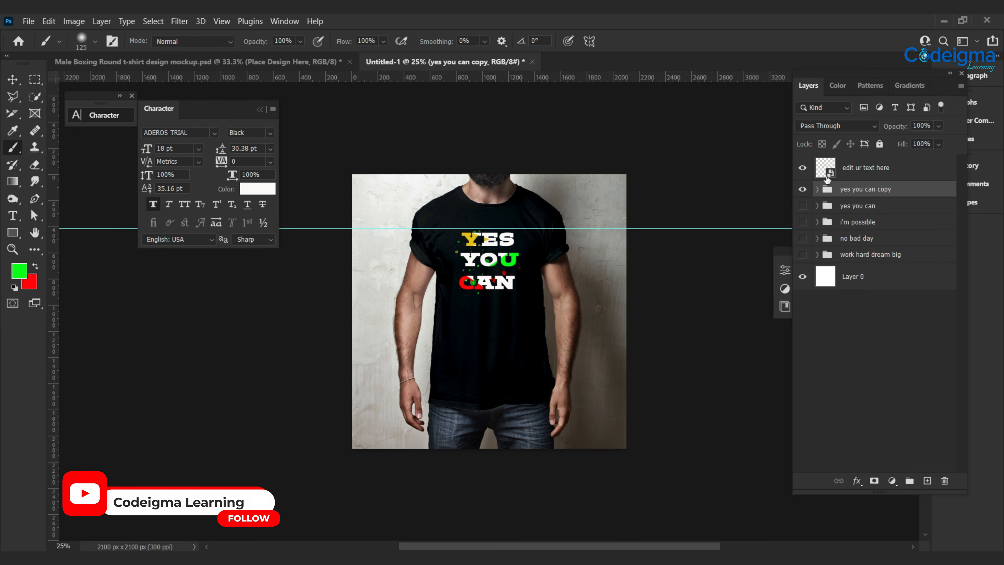
Step: Open the "edit ur text here" smart object, hide its "yes u can" group and show the dark background rectangle
left_click(830, 174)
left_click(803, 163)
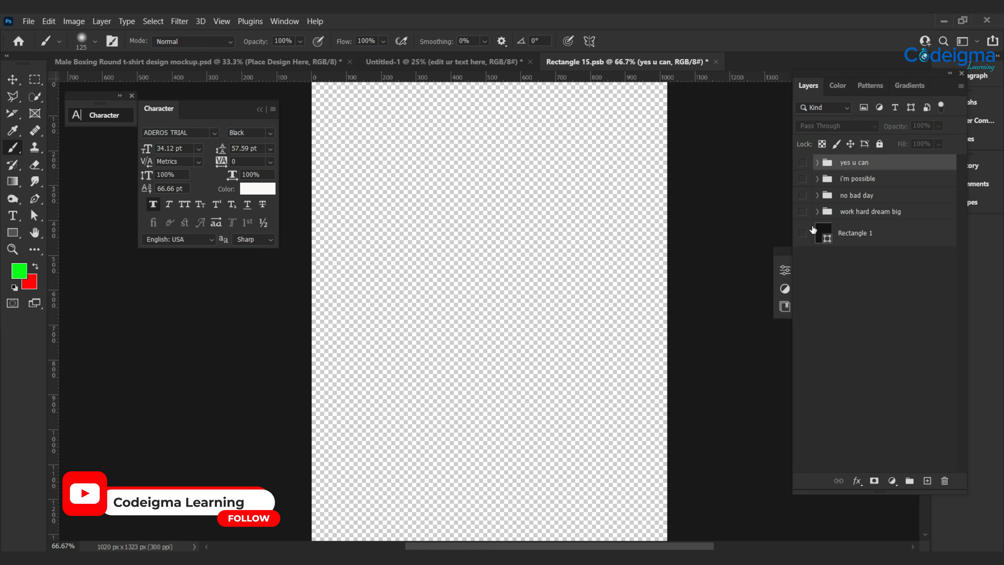
left_click(802, 233)
Step: Add a new layer and place the white text "if you never try" on it in 18 pt ADEROS TRIAL Black
left_click(927, 481)
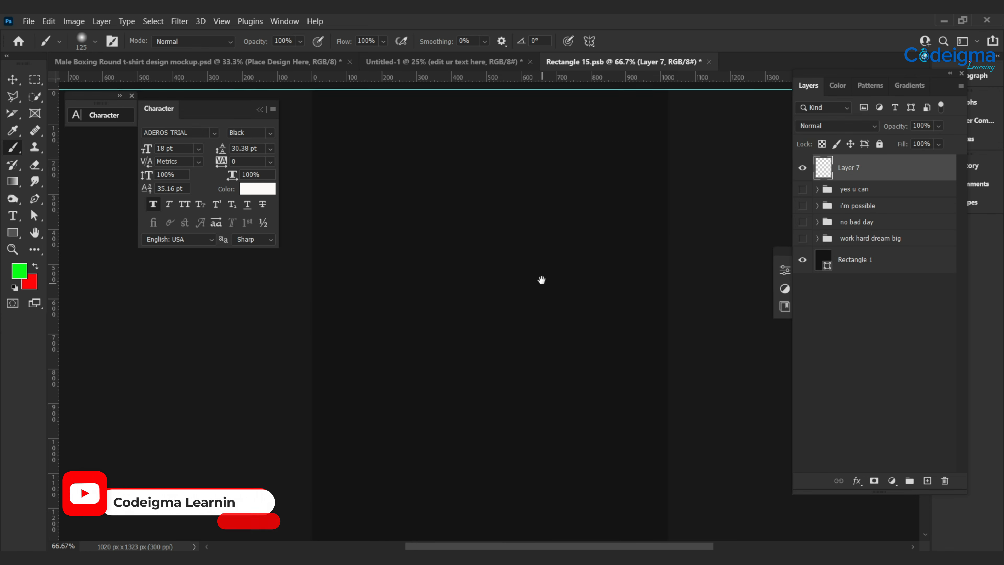
key("t")
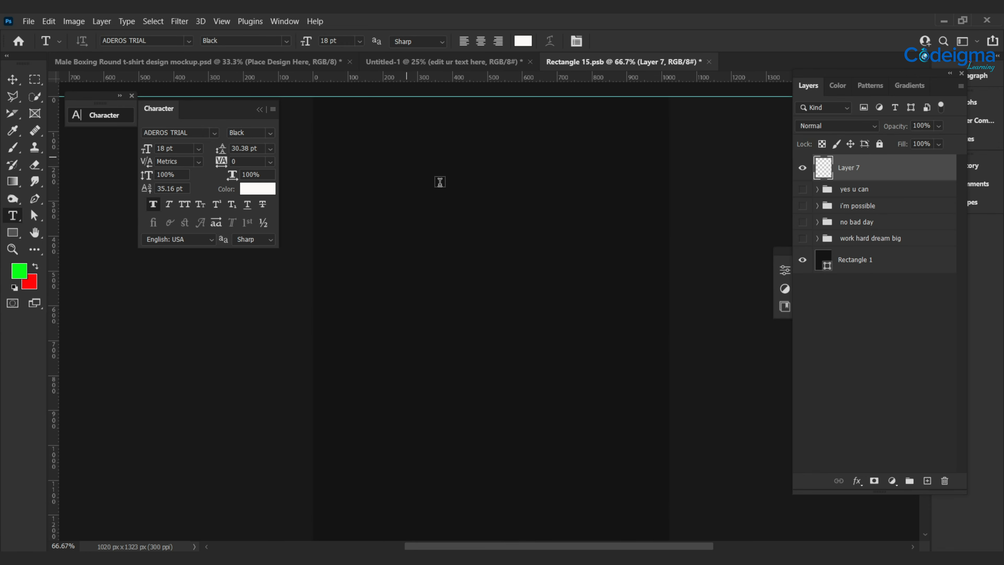
left_click(407, 157)
key("BackSpace")
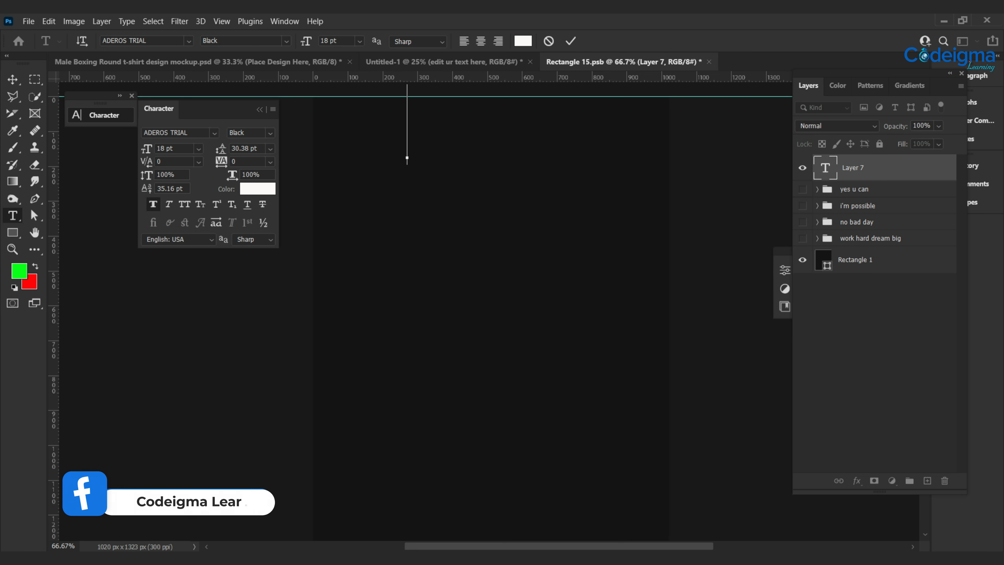
type("if")
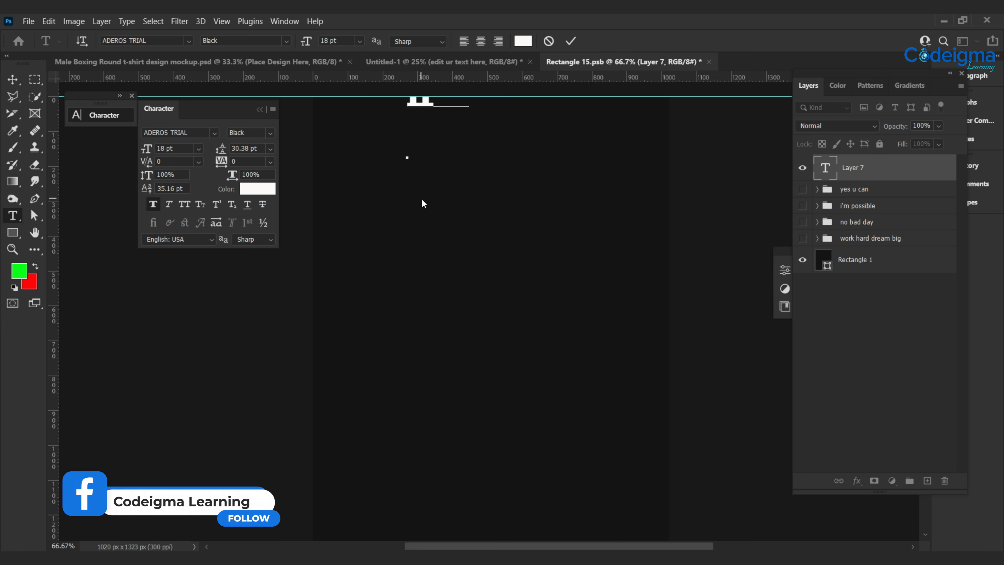
type(" you never try")
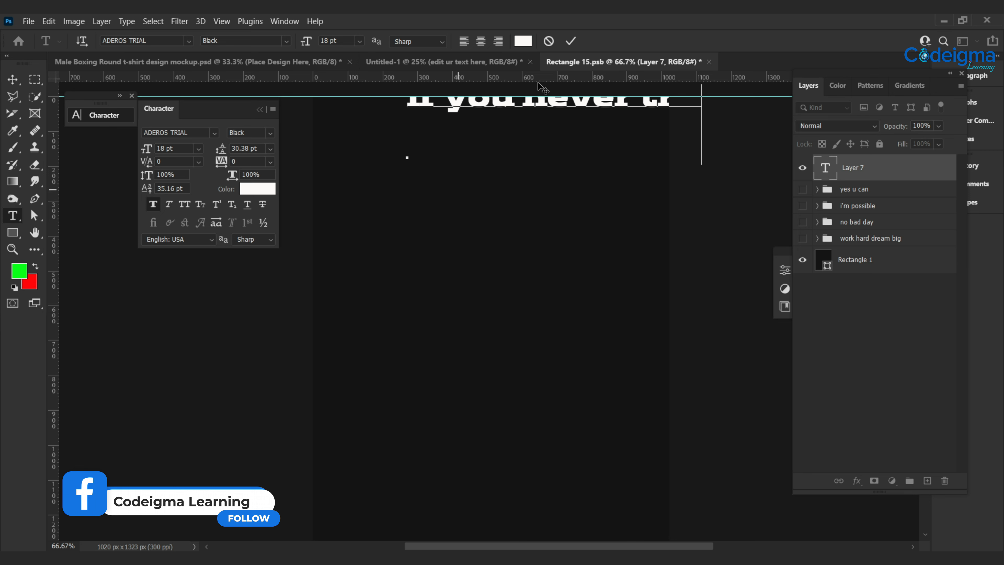
left_click(570, 41)
Step: Move the "if you never try" text fully onto the canvas, centered near its upper edge
left_click(13, 79)
left_click_drag(549, 114, 499, 138)
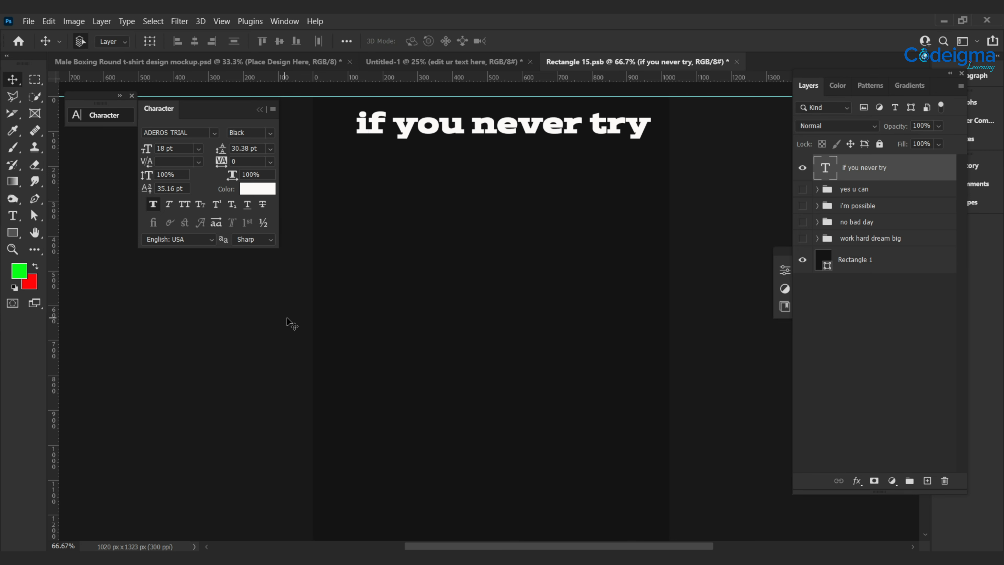
left_click_drag(287, 325, 370, 277)
Step: Turn off faux bold on the "if you never try" text and change its font to Arizonia Regular
left_click(151, 204)
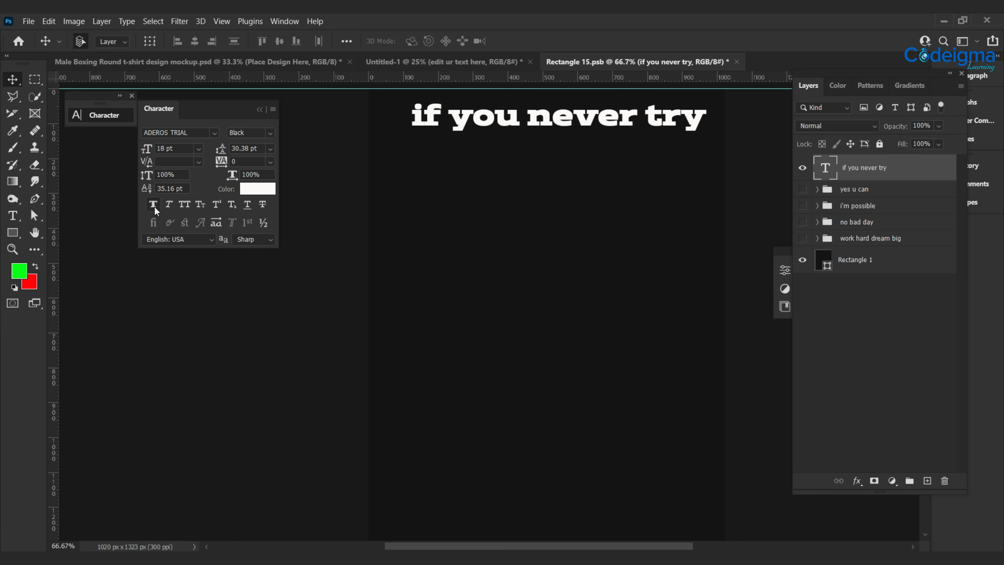
left_click(511, 215)
left_click(214, 133)
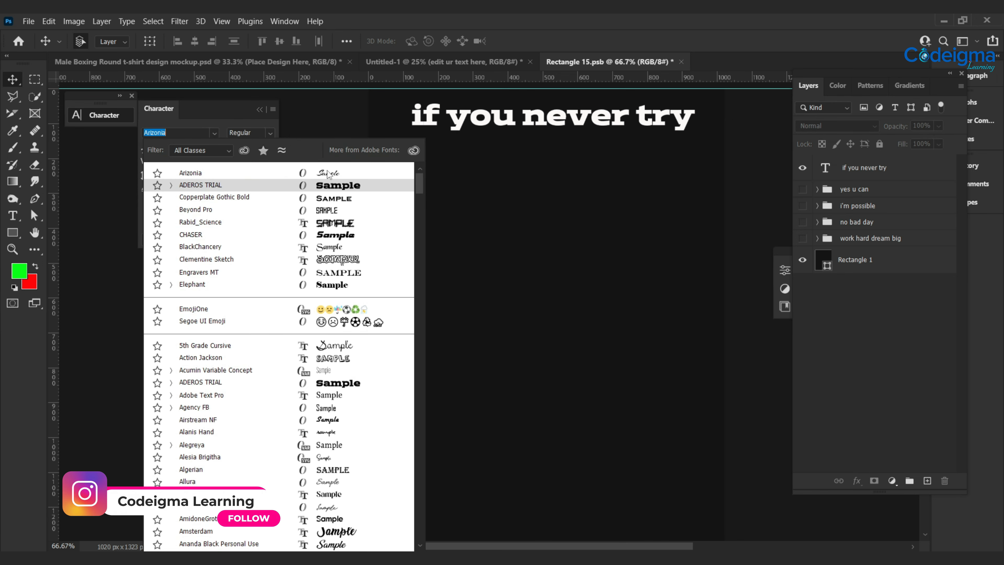
left_click(327, 172)
left_click(876, 170)
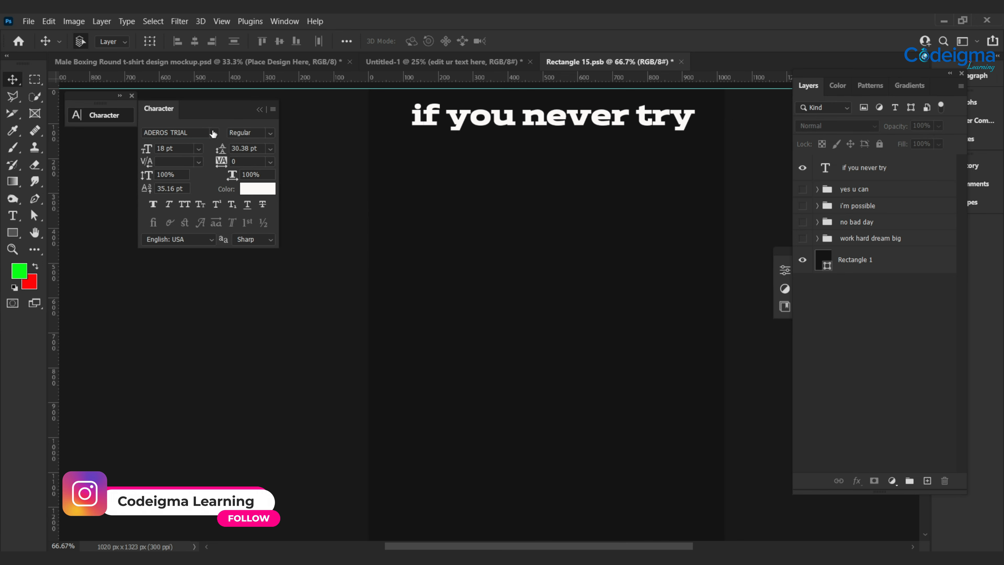
left_click(216, 135)
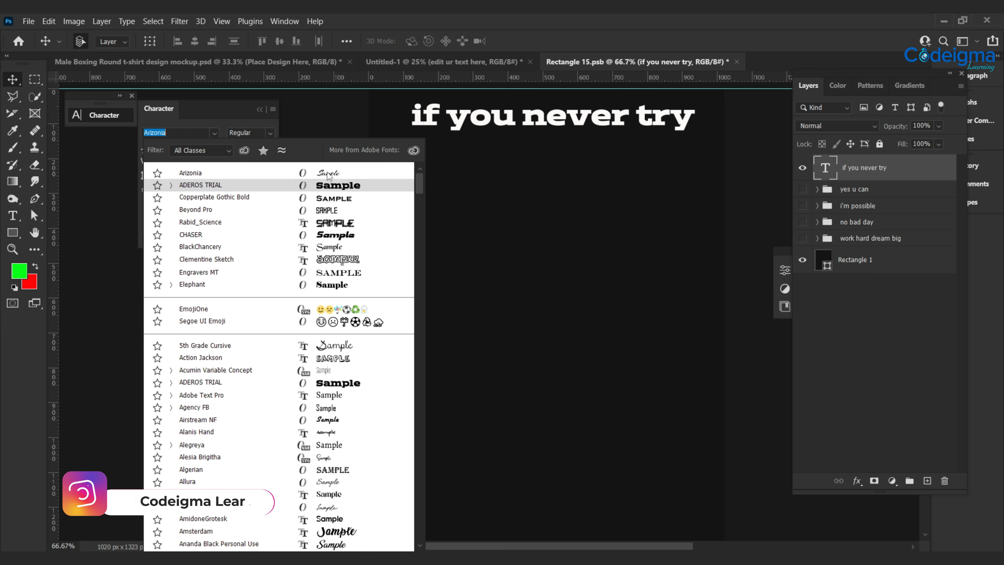
left_click(327, 171)
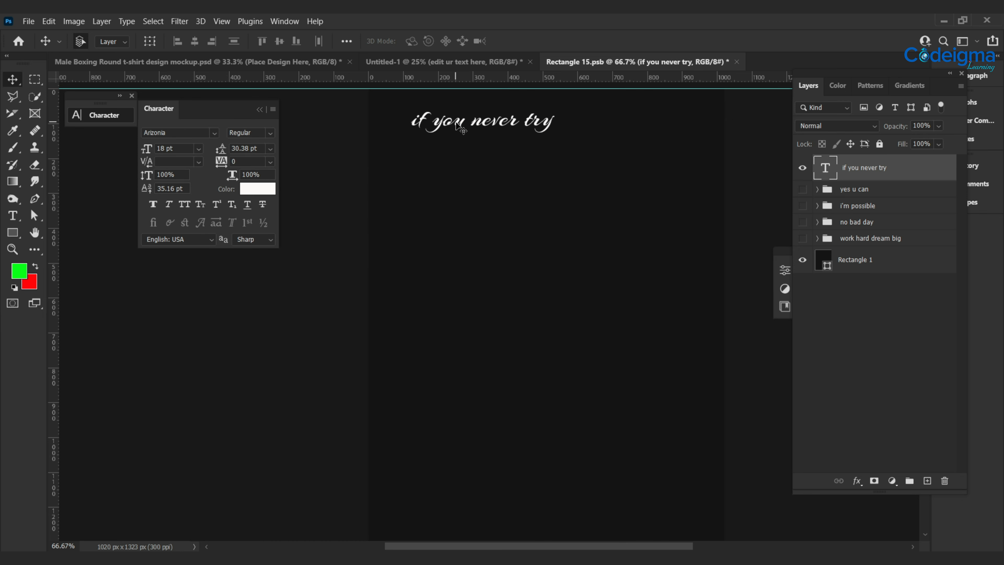
Step: Set the "if you never try" text to 24 pt and center it horizontally near the canvas's upper edge
left_click_drag(460, 119, 523, 115)
left_click(198, 148)
left_click(175, 267)
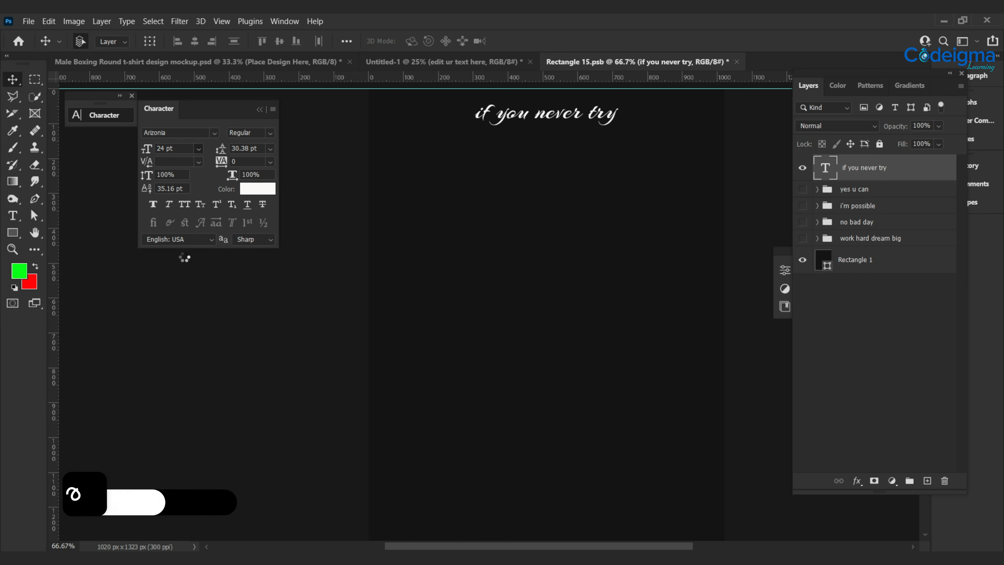
left_click_drag(565, 113, 544, 108)
Step: Add a new layer with the white text "YOU'LL" in 24 pt CHASER and center it directly beneath "if you never try"
left_click(927, 481)
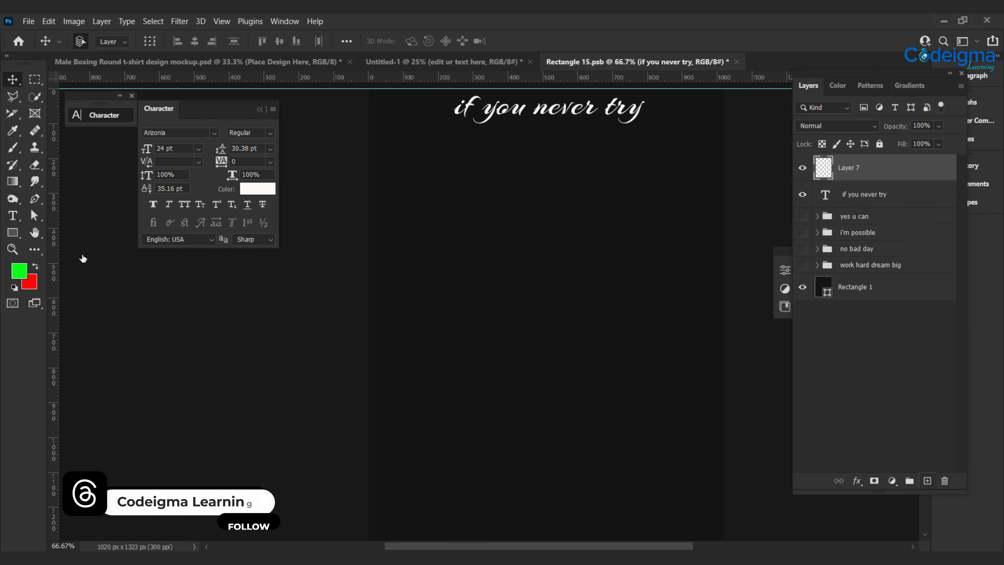
left_click(214, 133)
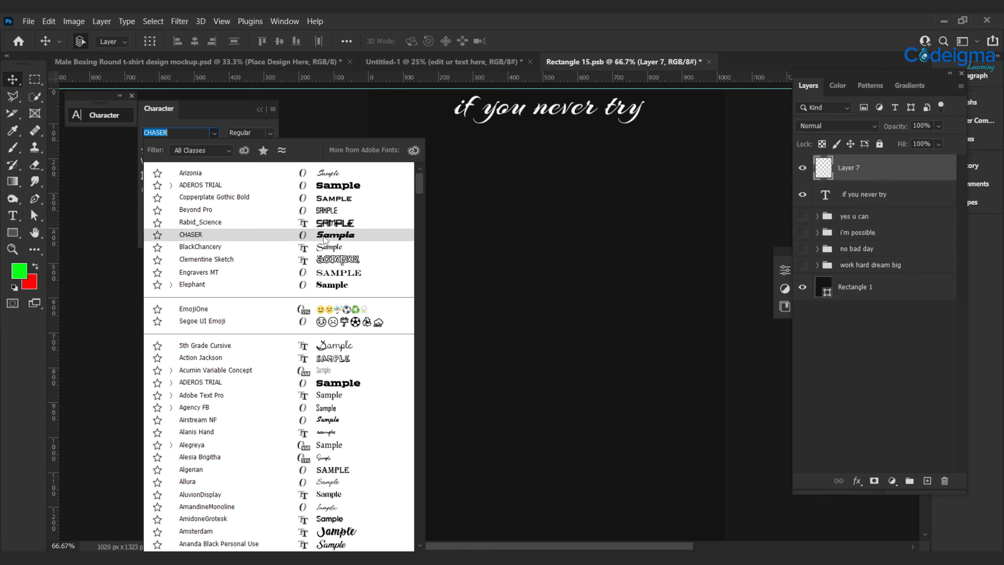
left_click(268, 235)
left_click(14, 217)
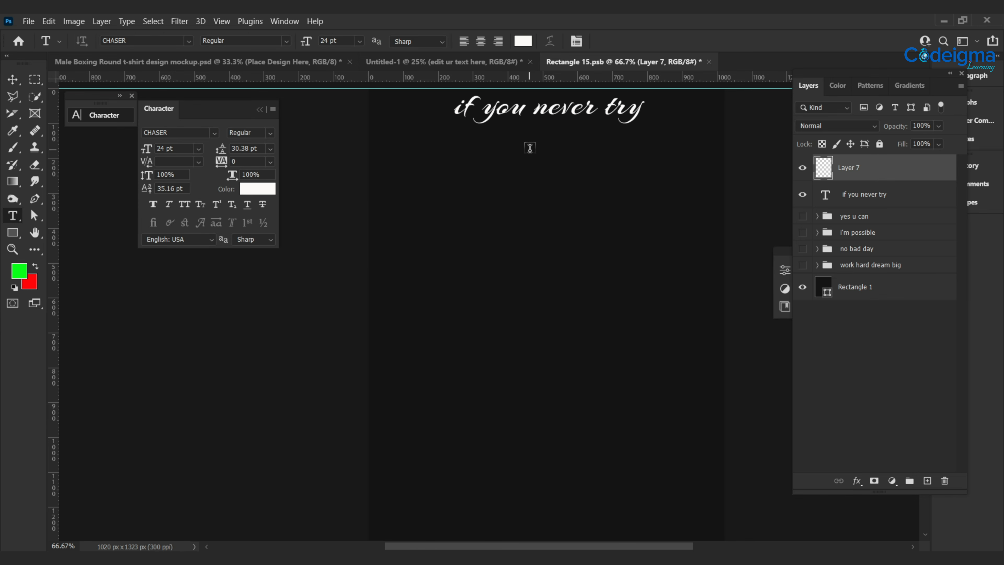
left_click(491, 152)
key("BackSpace")
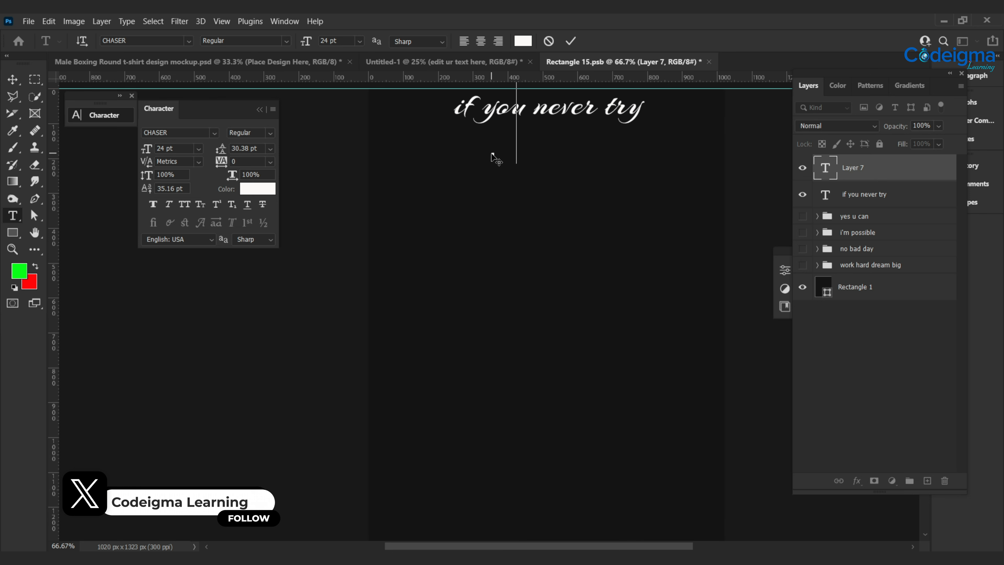
type("YOU'LL")
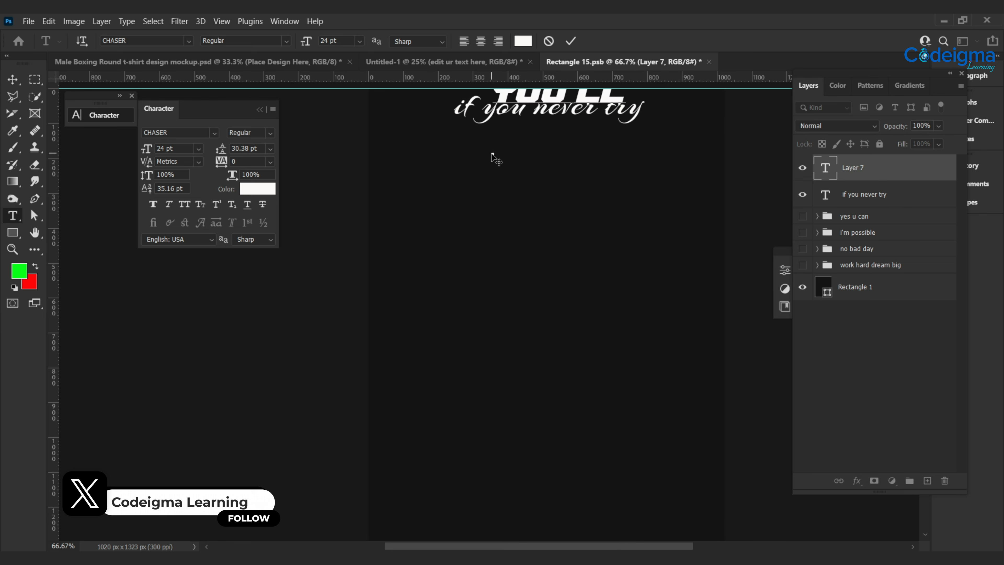
left_click(570, 40)
left_click(13, 79)
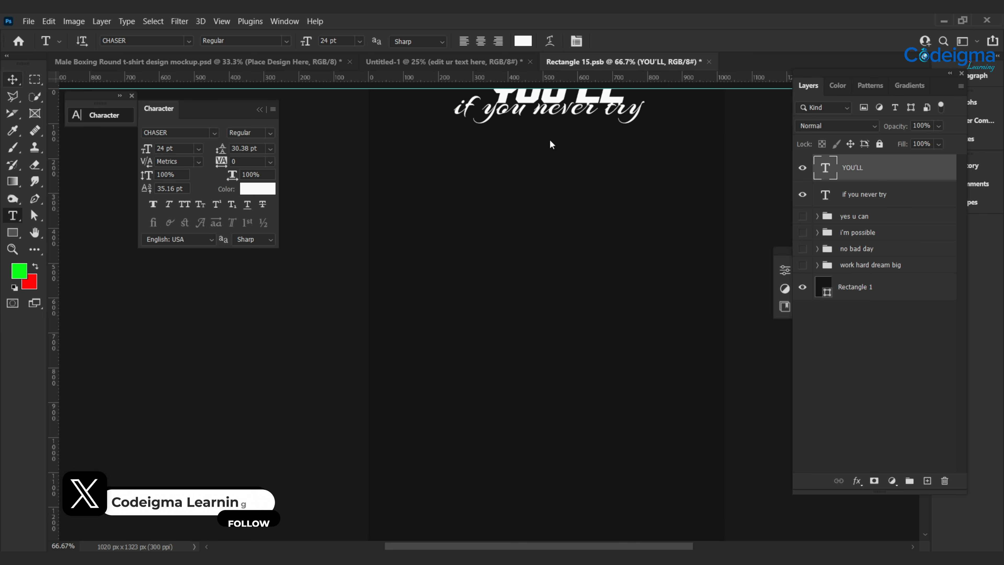
left_click_drag(543, 103, 540, 151)
Step: Add the text "NEVER" on a new layer in 24 pt CHASER and align it beneath "YOU'LL"
left_click(927, 480)
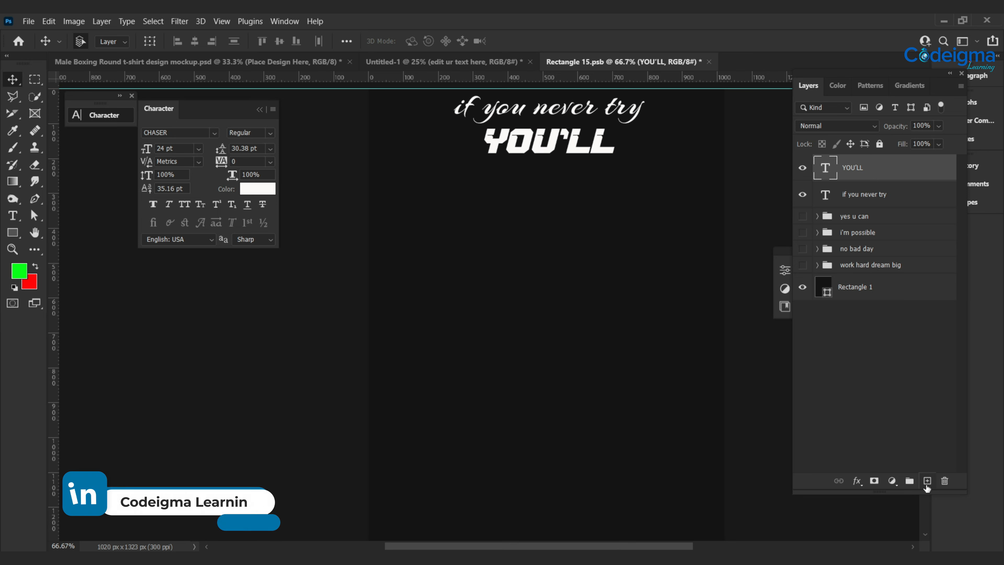
left_click(13, 217)
left_click(496, 226)
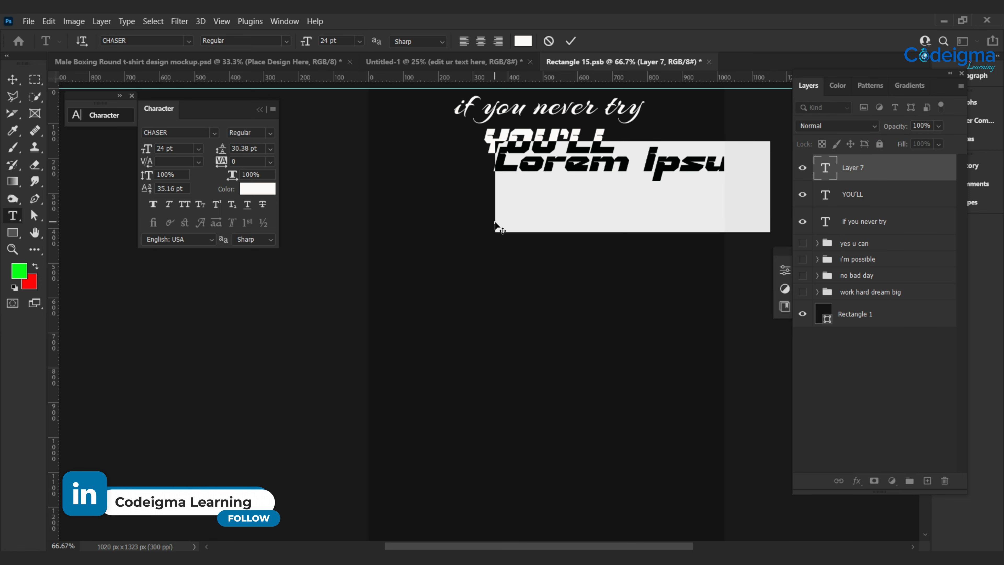
type("NEVER")
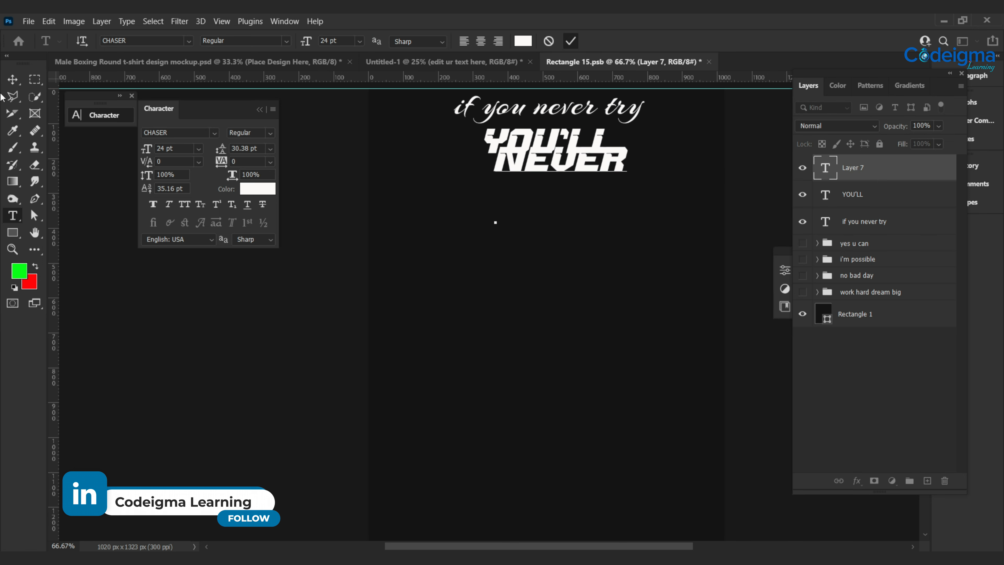
left_click(571, 40)
key("v")
left_click_drag(569, 164, 557, 181)
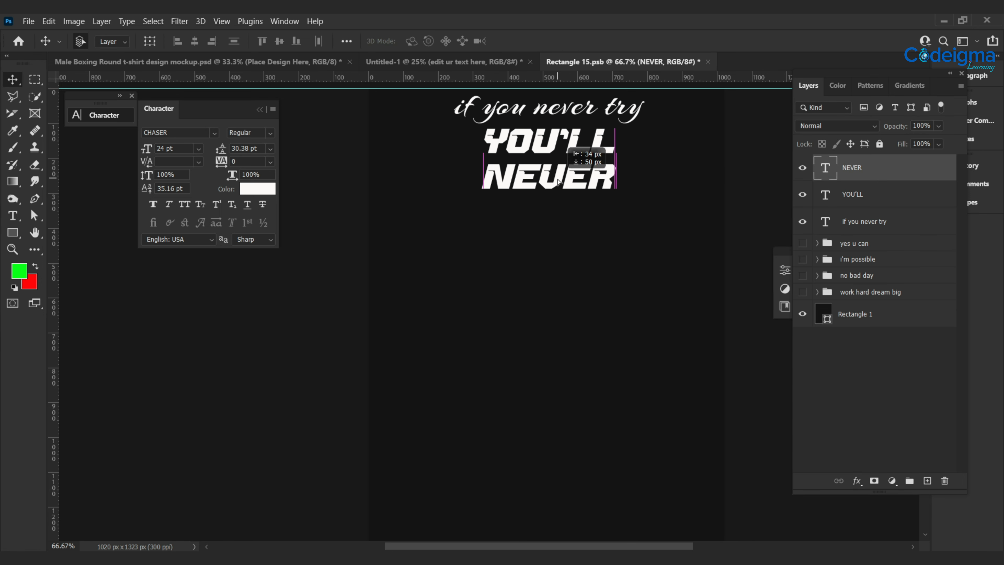
Step: Add the text "KNOW" on a new layer in 24 pt CHASER and center it beneath "NEVER" with matching spacing
key("ctrl+shift+alt+n")
key("t")
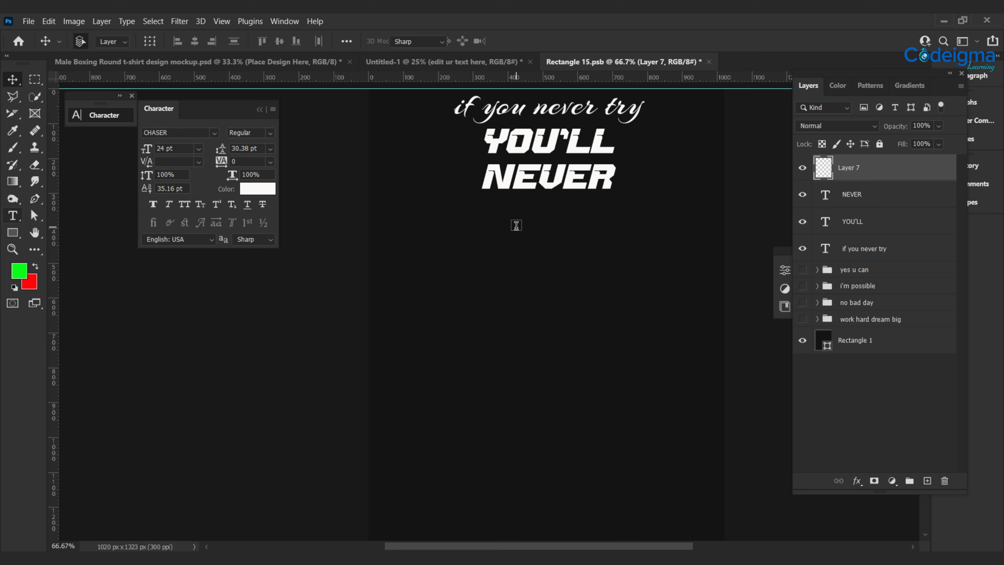
left_click(510, 251)
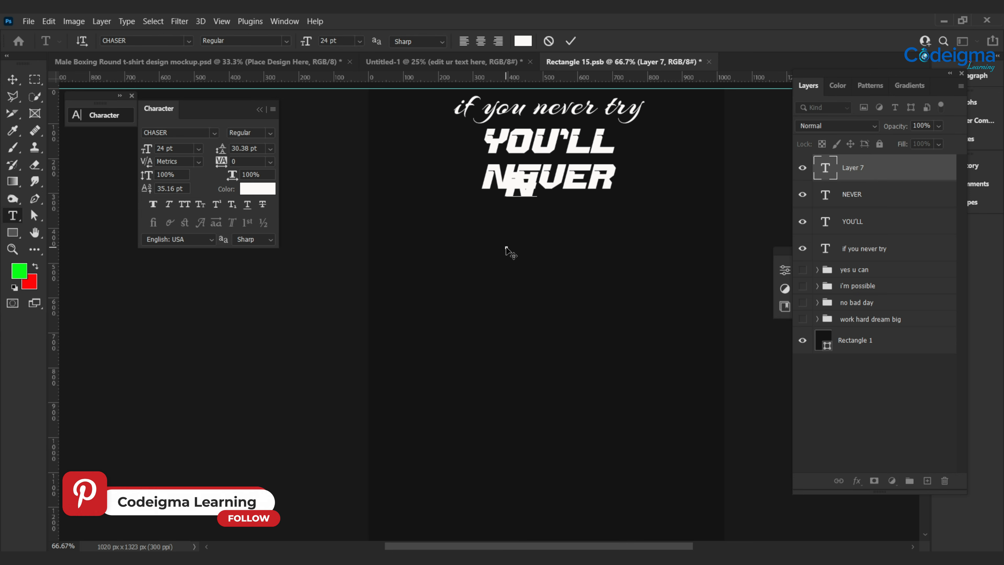
key("BackSpace")
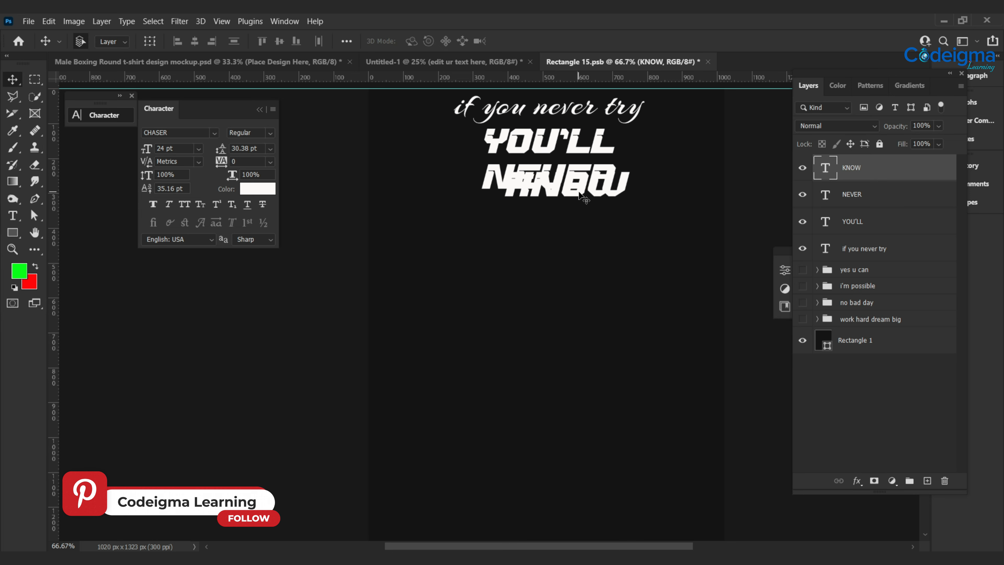
left_click_drag(579, 193, 560, 225)
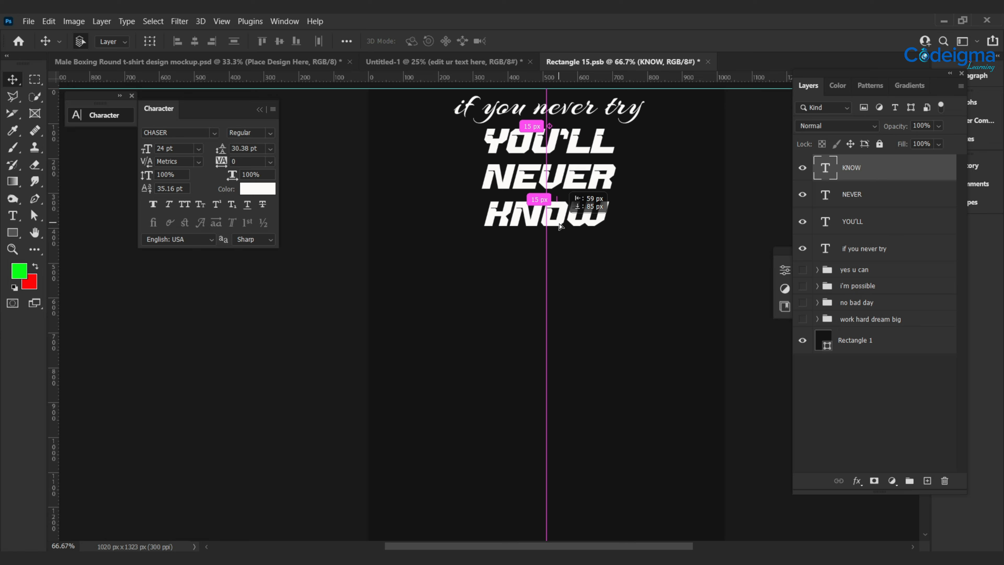
left_click_drag(560, 226, 559, 226)
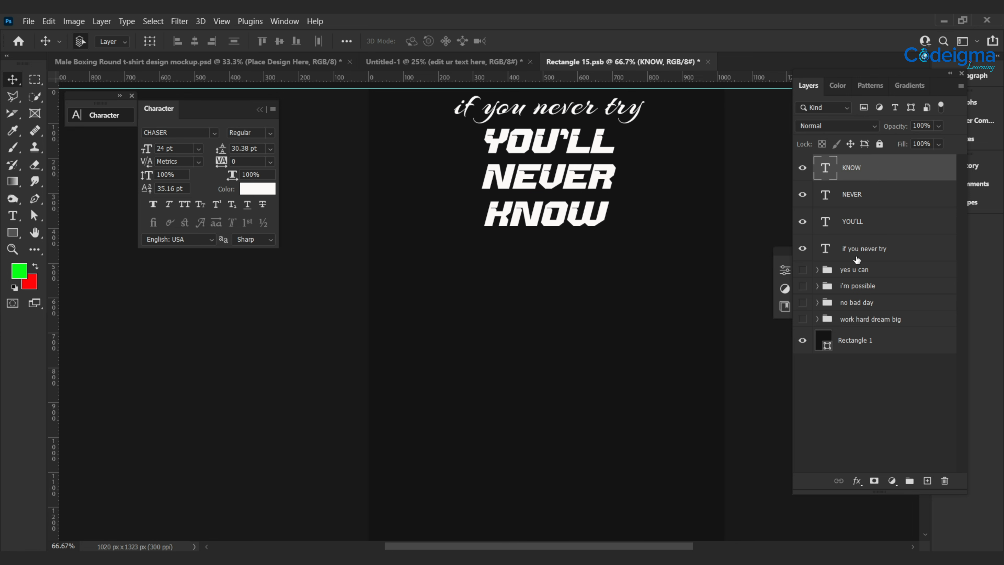
Step: Enlarge the "YOU'LL", "NEVER" and "KNOW" texts together to 30 pt and recenter them below the script line
left_click(855, 228, "shift")
left_click(199, 149)
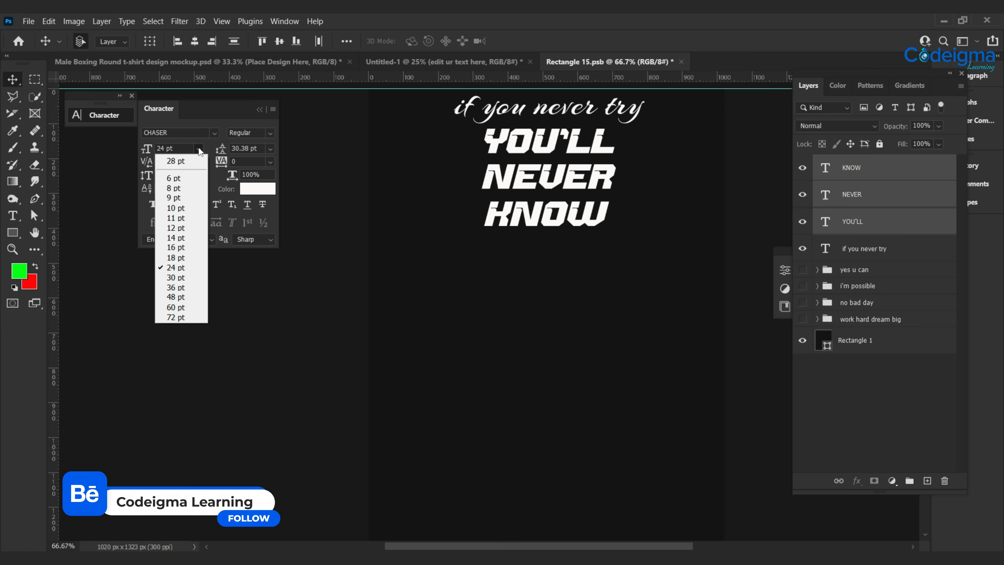
left_click(176, 277)
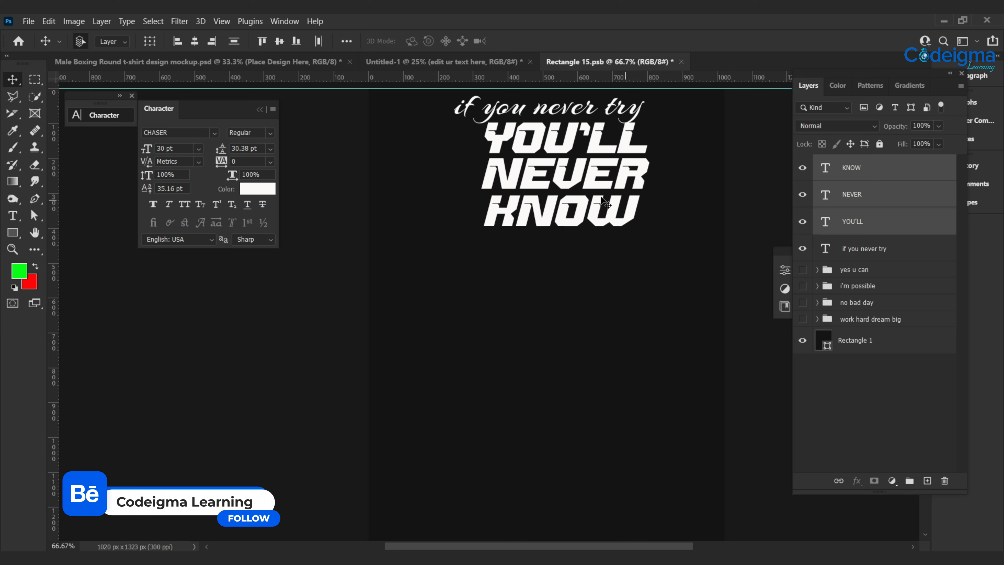
left_click_drag(601, 196, 585, 204)
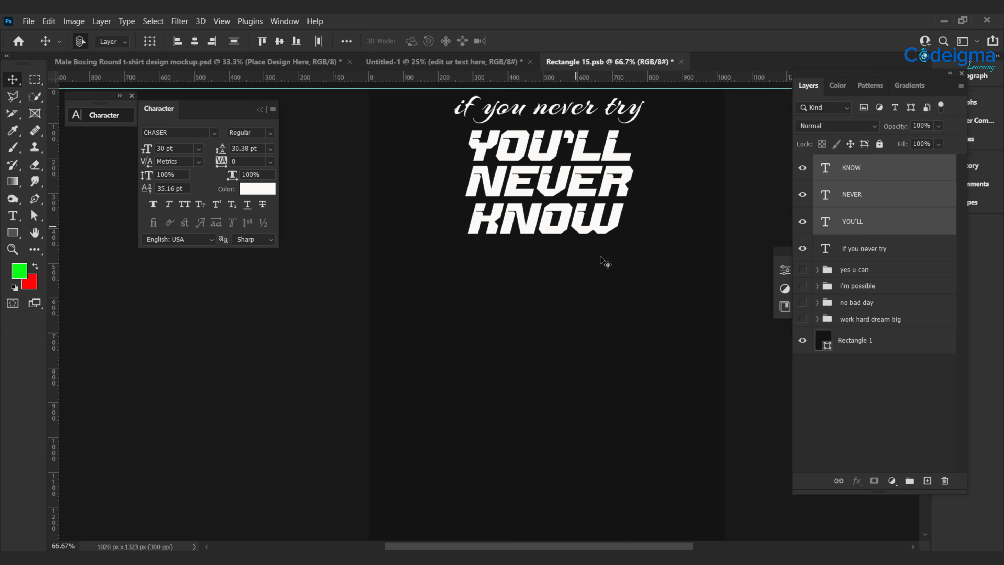
Step: Space "YOU'LL", "NEVER" and "KNOW" farther apart by moving the lower words down, and lower "if you never try" close to "YOU'LL"
left_click(861, 165)
key("shift+Down")
key("shift+Down")
key("shift+Down")
left_click(861, 221, "shift")
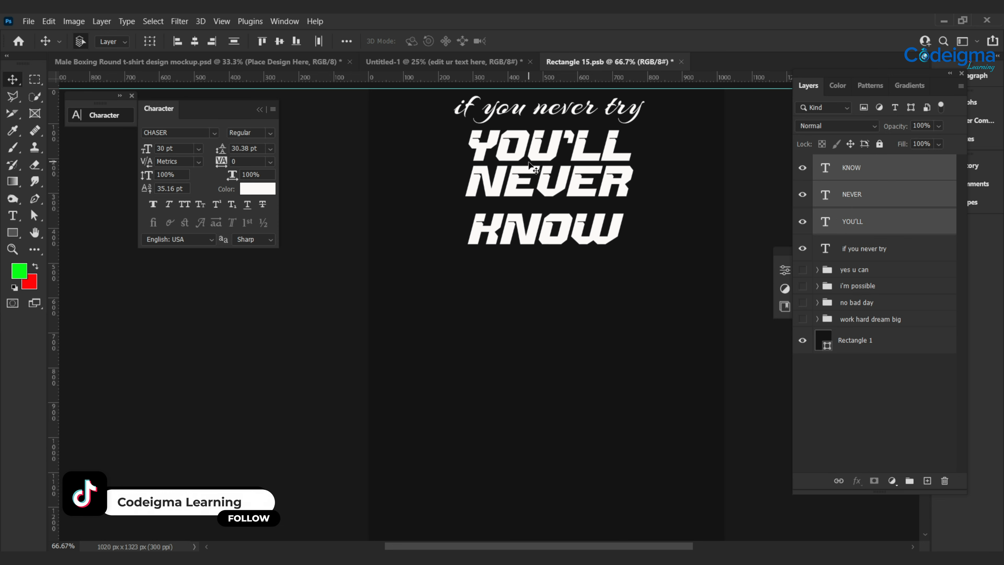
left_click_drag(549, 110, 549, 118)
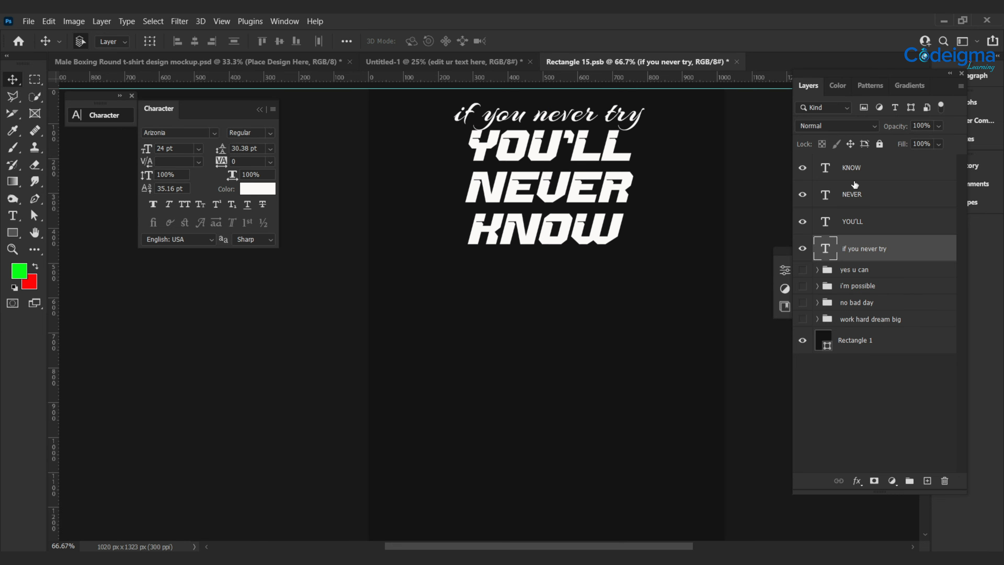
Step: Apply a Gradient Overlay layer style to the "NEVER" text and show its settings
left_click(861, 176)
left_click(864, 197, "shift")
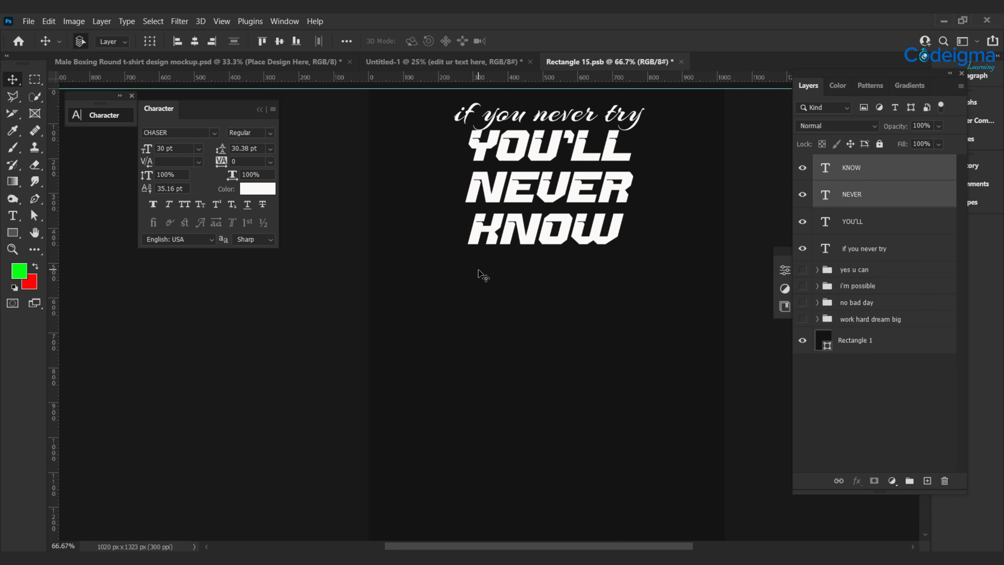
left_click(948, 193)
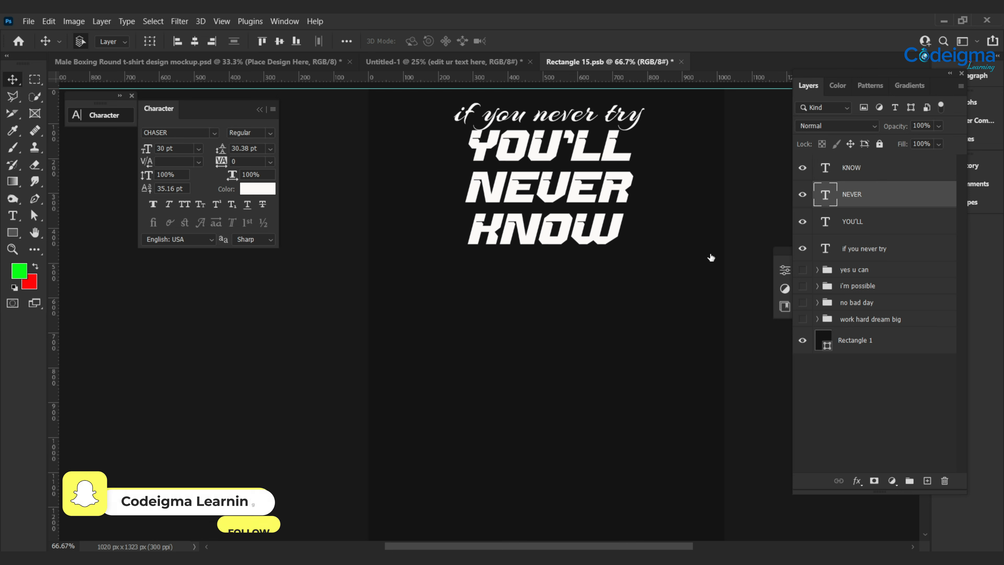
double_click(948, 202)
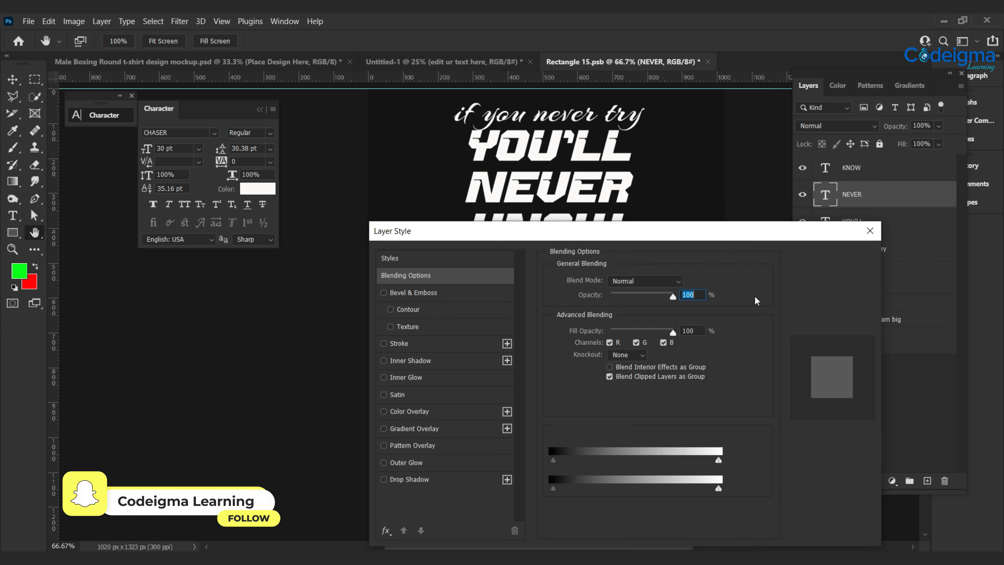
left_click_drag(514, 226, 652, 203)
left_click(521, 401)
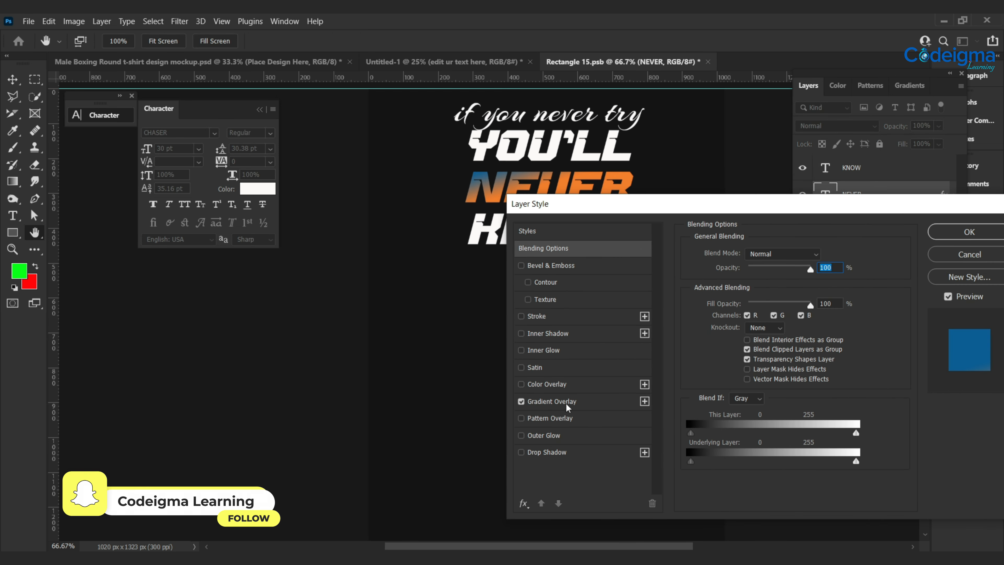
left_click(551, 401)
left_click_drag(729, 209, 618, 257)
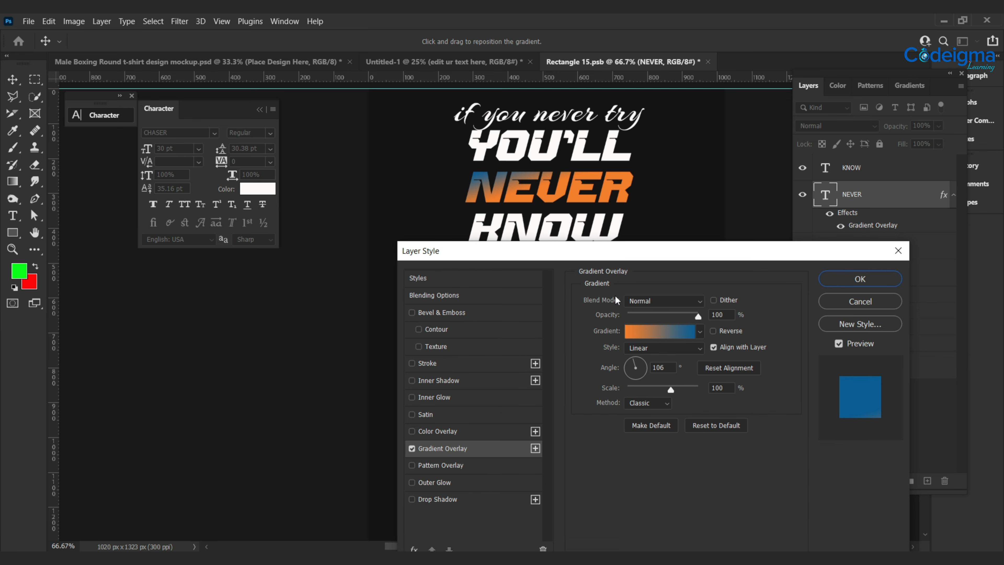
Step: Recolor the starting stop of NEVER's overlay gradient to red fe1515
left_click(658, 333)
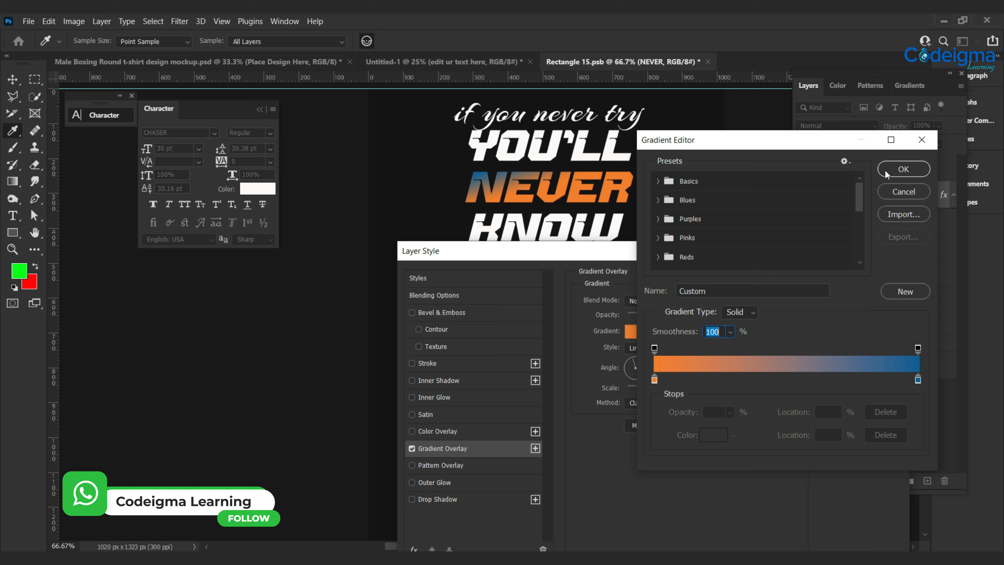
double_click(654, 380)
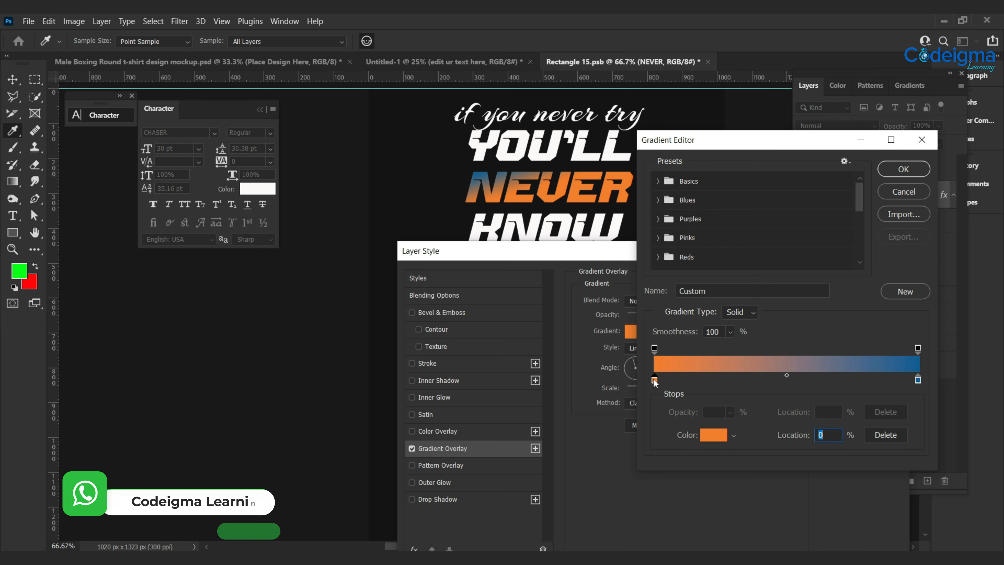
left_click_drag(826, 302, 829, 320)
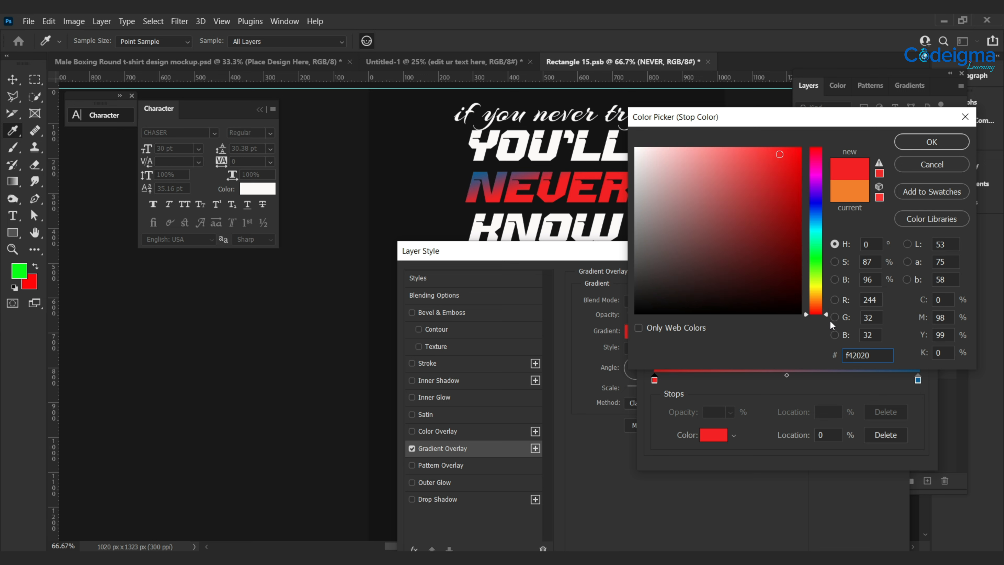
left_click(797, 154)
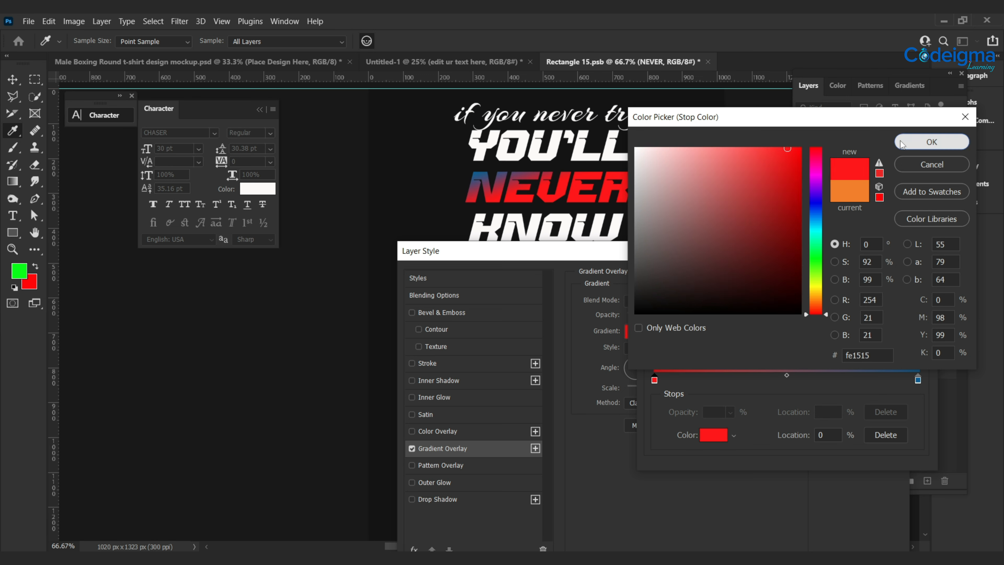
left_click(931, 142)
Step: Recolor the stop at location 100% of NEVER's gradient to light pink fc8b8b and accept the edited gradient
left_click(918, 380)
left_click(716, 434)
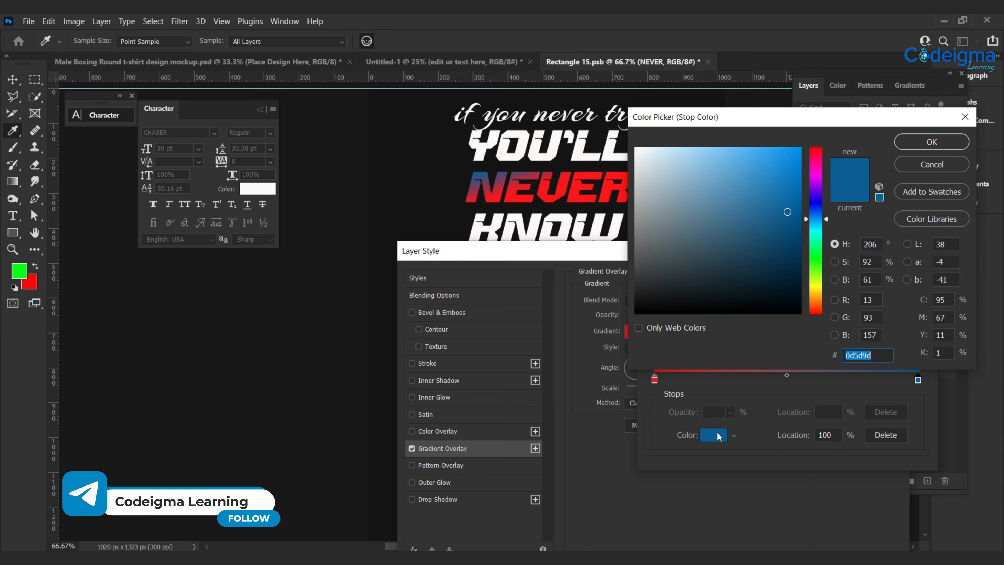
left_click(573, 222)
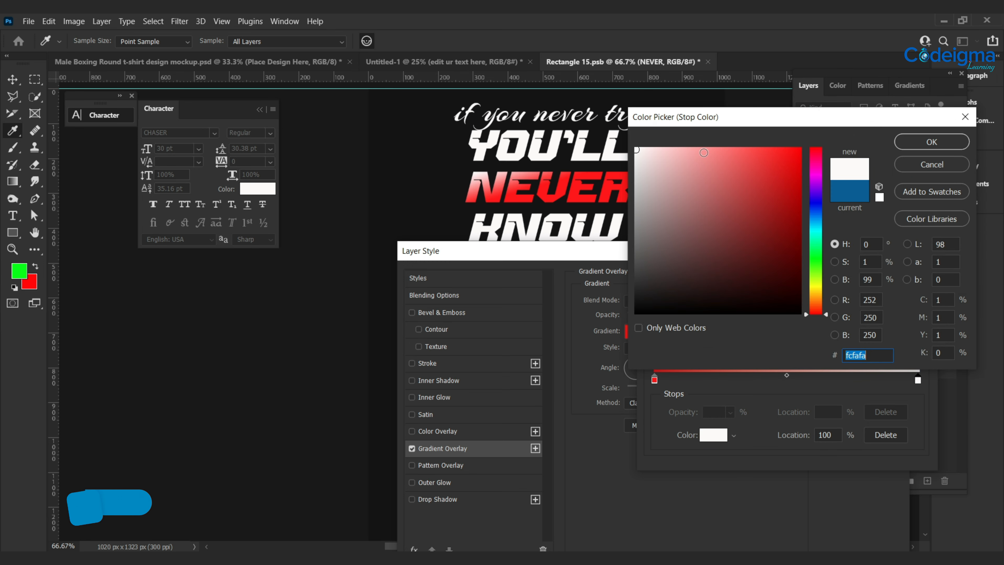
left_click(710, 150)
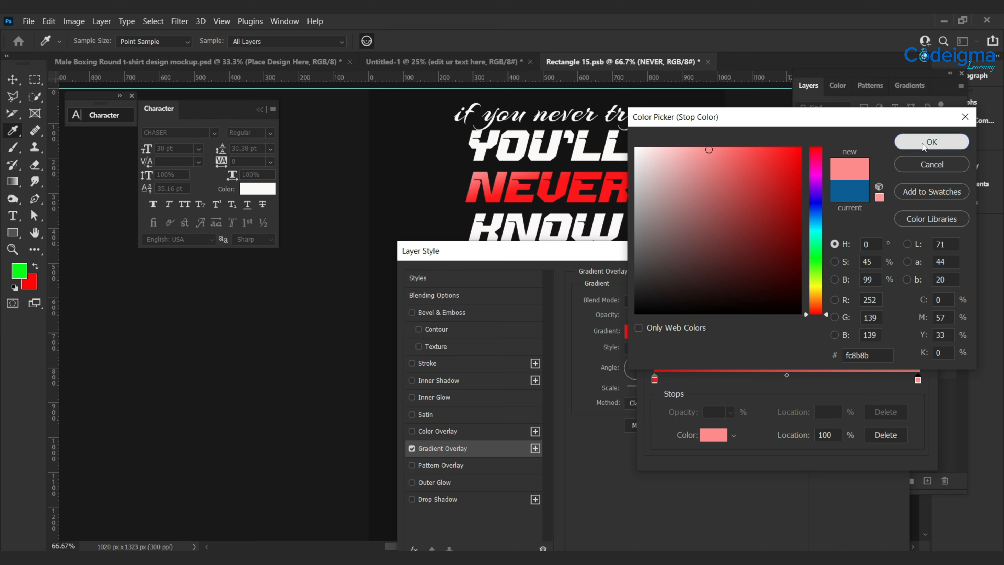
left_click(931, 142)
key("Return")
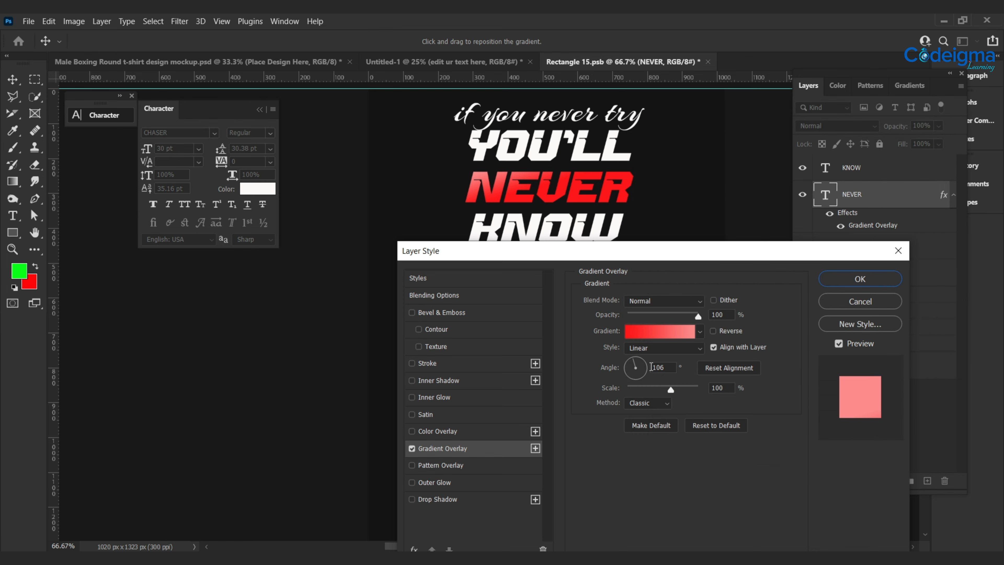
Step: Try different angles for NEVER's gradient overlay, such as 73° and 121°
mouse_move(643, 365)
left_mouse_down()
mouse_move(632, 380)
mouse_move(626, 370)
mouse_move(639, 362)
left_mouse_up()
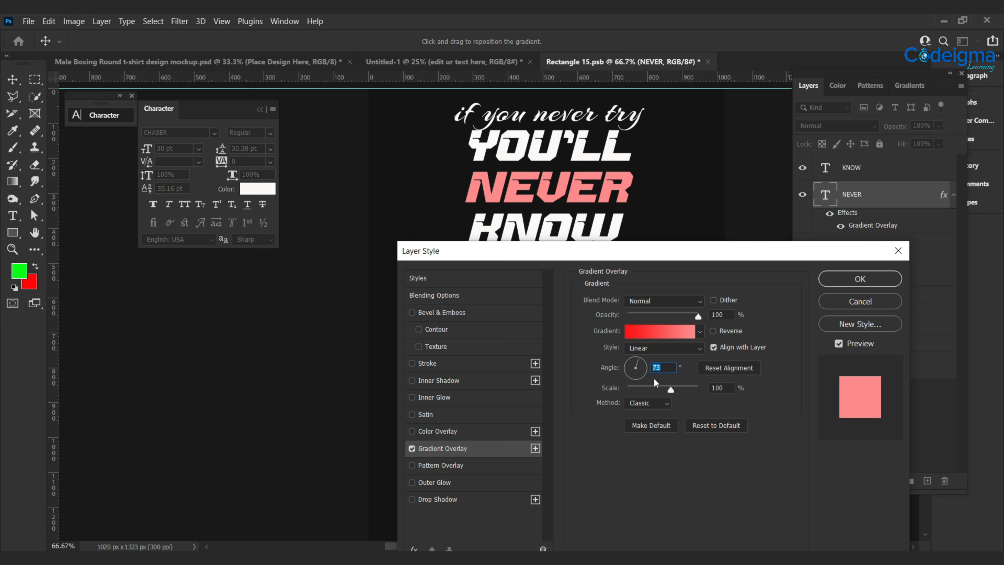
left_click_drag(641, 366, 631, 364)
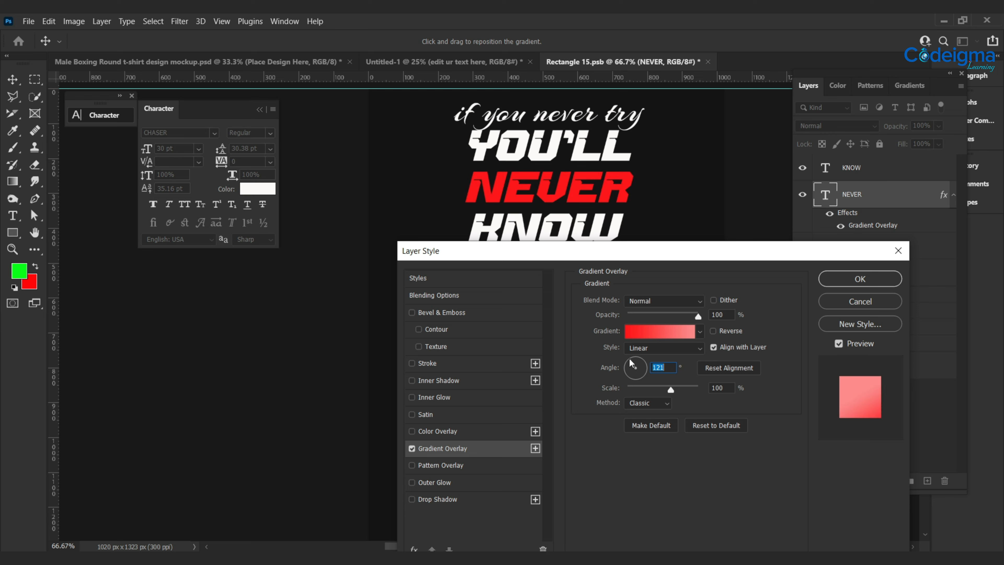
Step: Shift the midpoint of NEVER's red-to-pink gradient toward the red stop, to about 30%, keeping the color stops at 0% and 100%
left_click(644, 332)
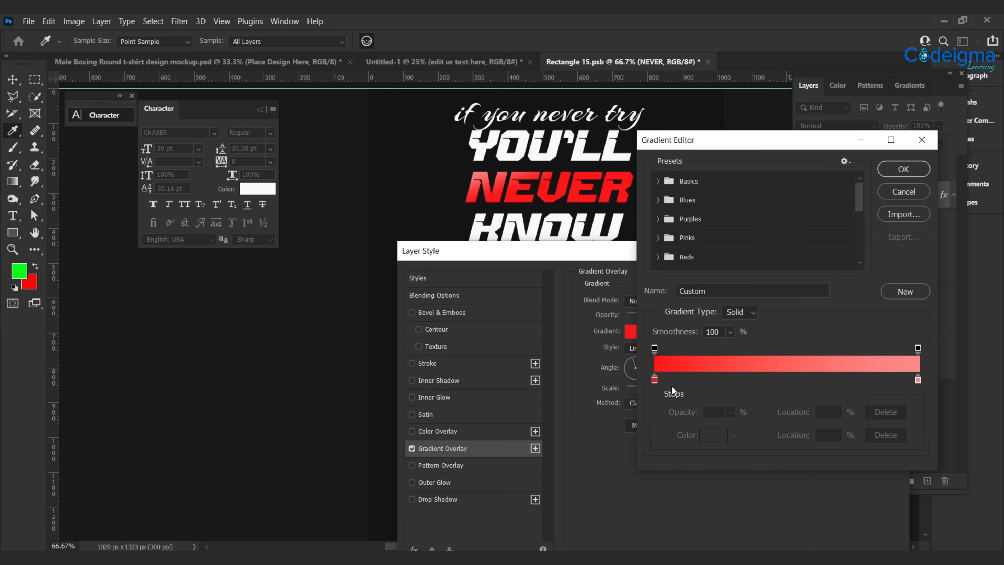
mouse_move(918, 379)
left_mouse_down()
mouse_move(821, 381)
mouse_move(916, 367)
left_mouse_up()
key("ctrl+z")
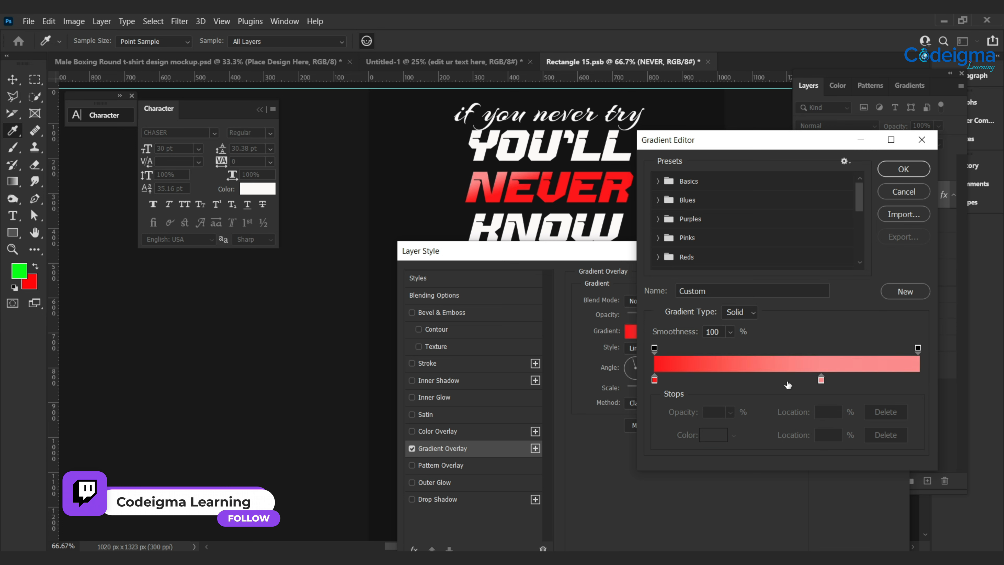
left_click_drag(820, 379, 917, 380)
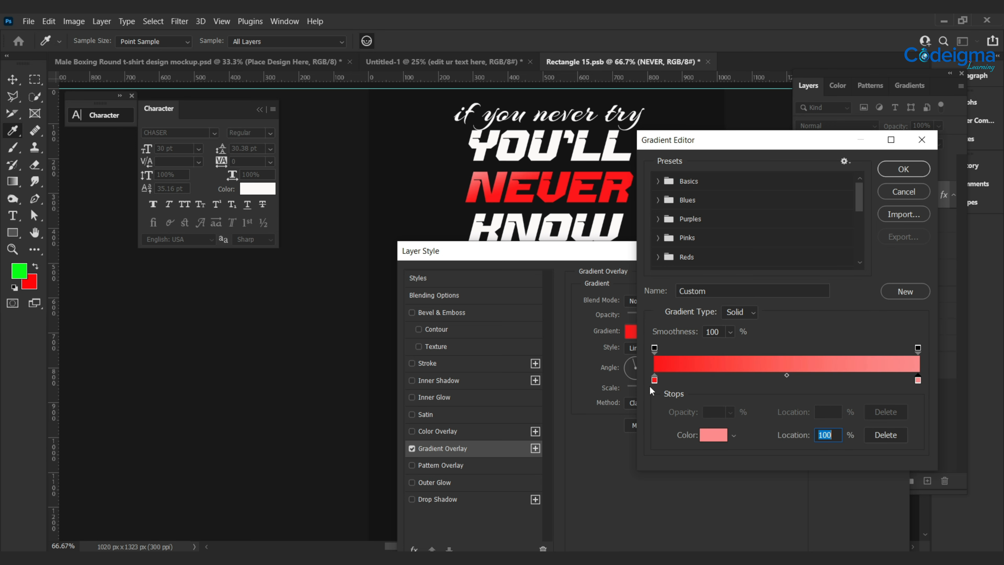
mouse_move(654, 381)
left_mouse_down()
mouse_move(689, 383)
mouse_move(655, 381)
left_mouse_up()
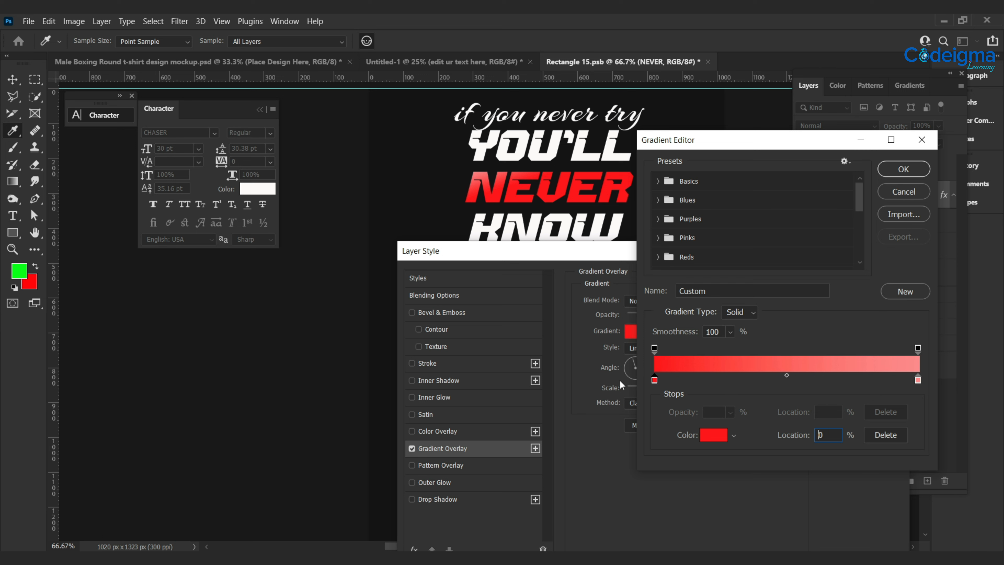
left_click_drag(787, 375, 733, 374)
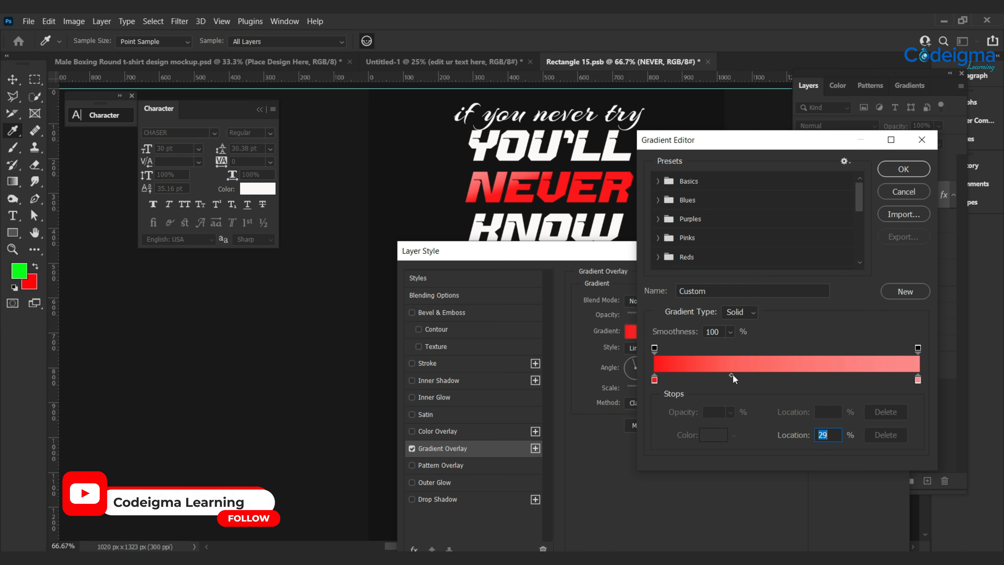
left_click(903, 169)
Step: Try the Radial, Angle, Reflected and Diamond styles for NEVER's gradient overlay
left_click(699, 350)
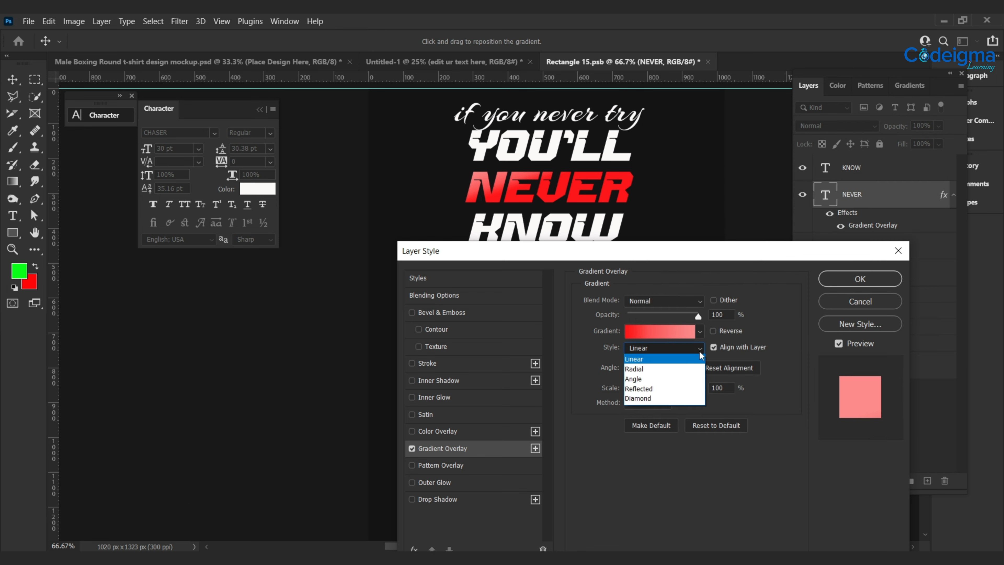
left_click(678, 368)
left_click(701, 348)
left_click(697, 379)
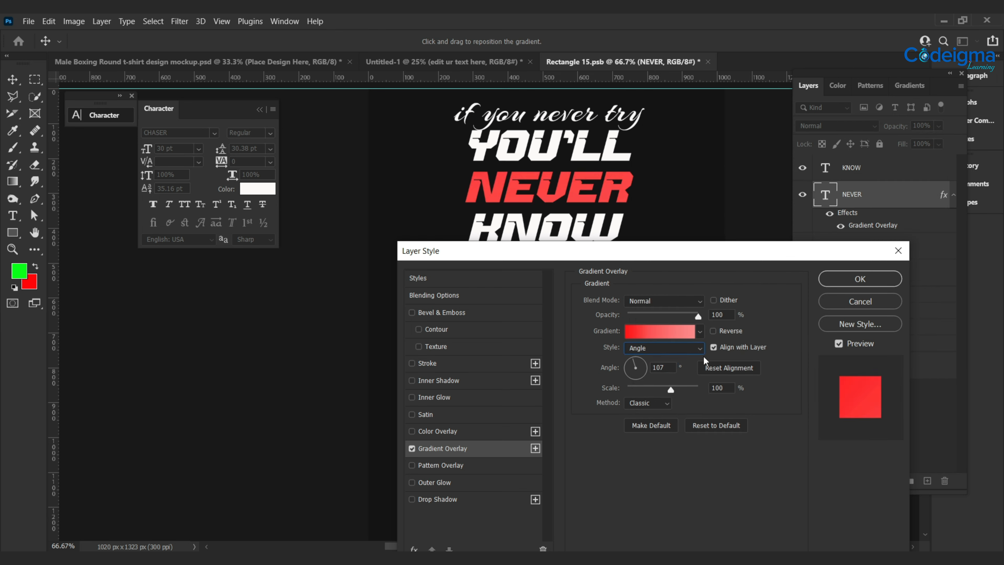
left_click(701, 348)
left_click(699, 388)
left_click(700, 351)
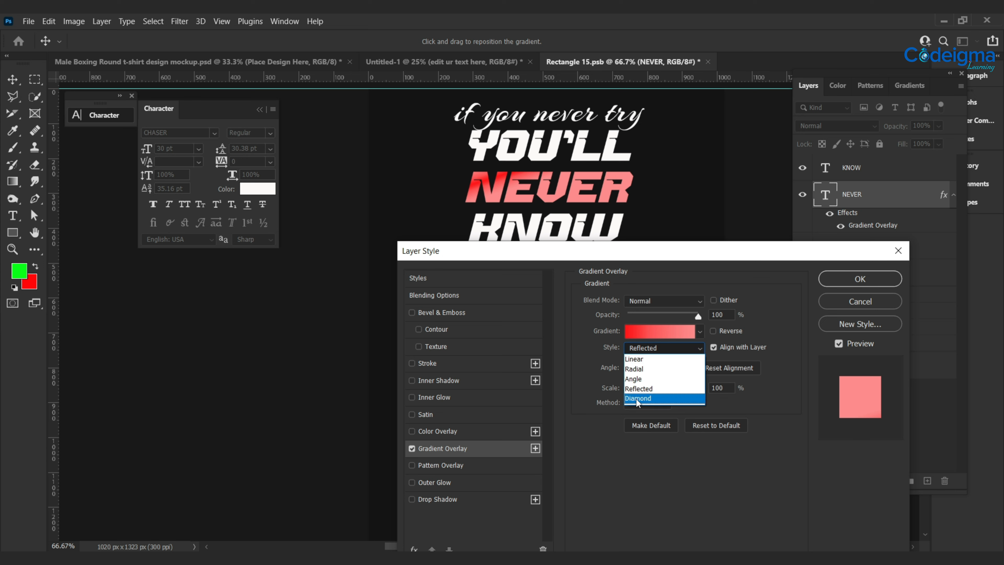
left_click(638, 398)
Step: Set NEVER's gradient overlay to the Linear style at an angle of 105° and apply the layer style
left_click(703, 352)
left_click(650, 358)
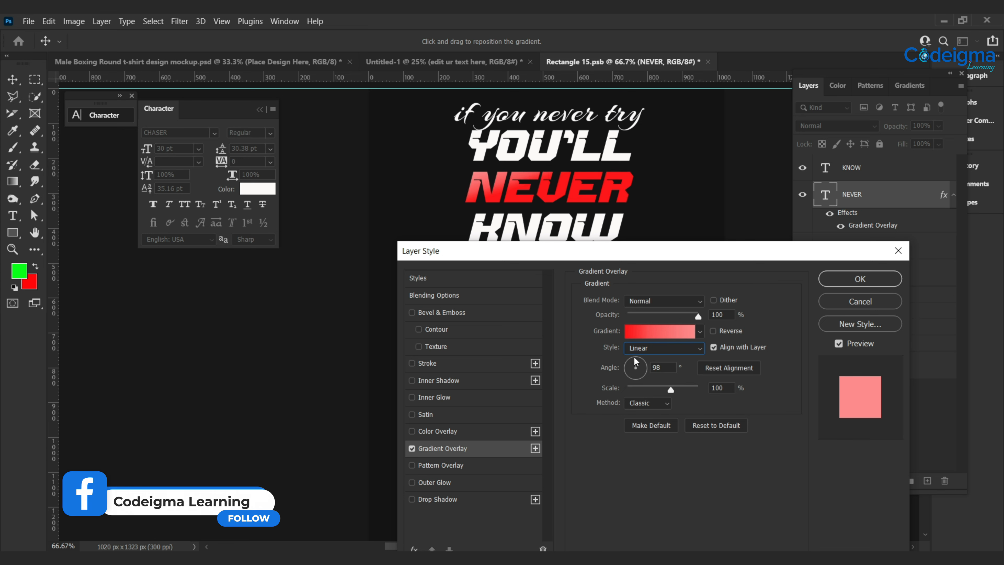
left_click(635, 361)
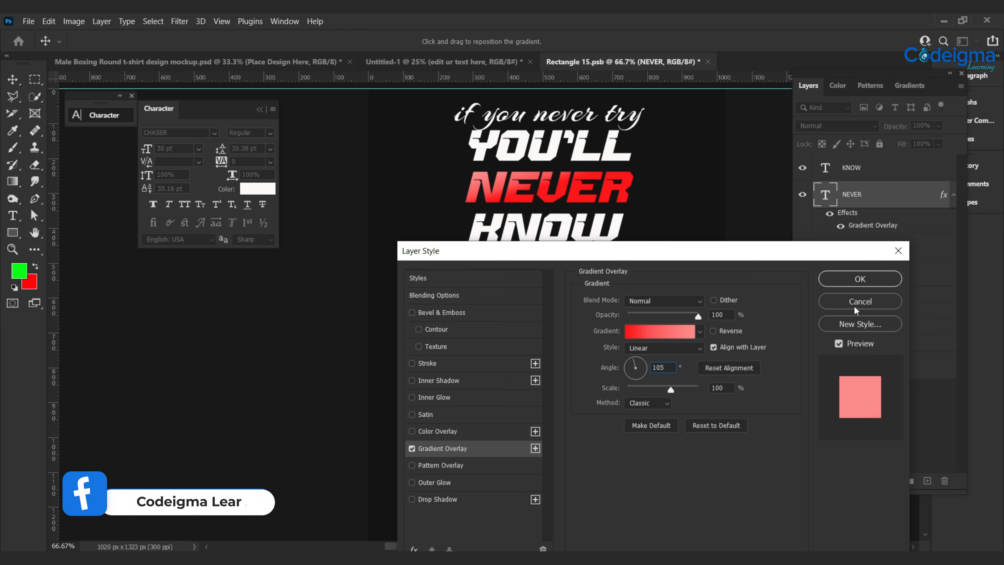
left_click(860, 279)
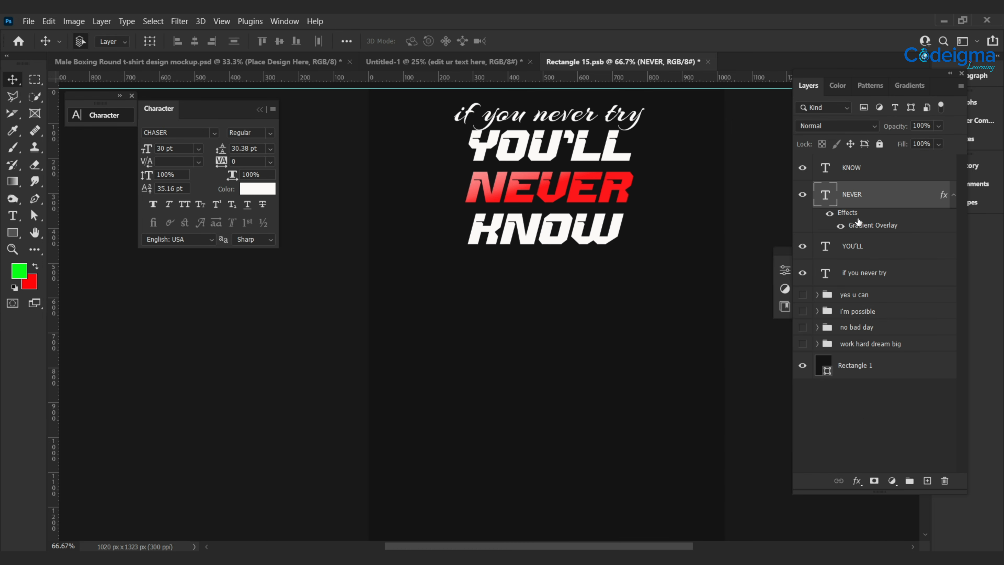
Step: Copy NEVER's Gradient Overlay onto the "YOU'LL" layer and recolor its starting stop to yellow feca15
left_click_drag(943, 200, 927, 260)
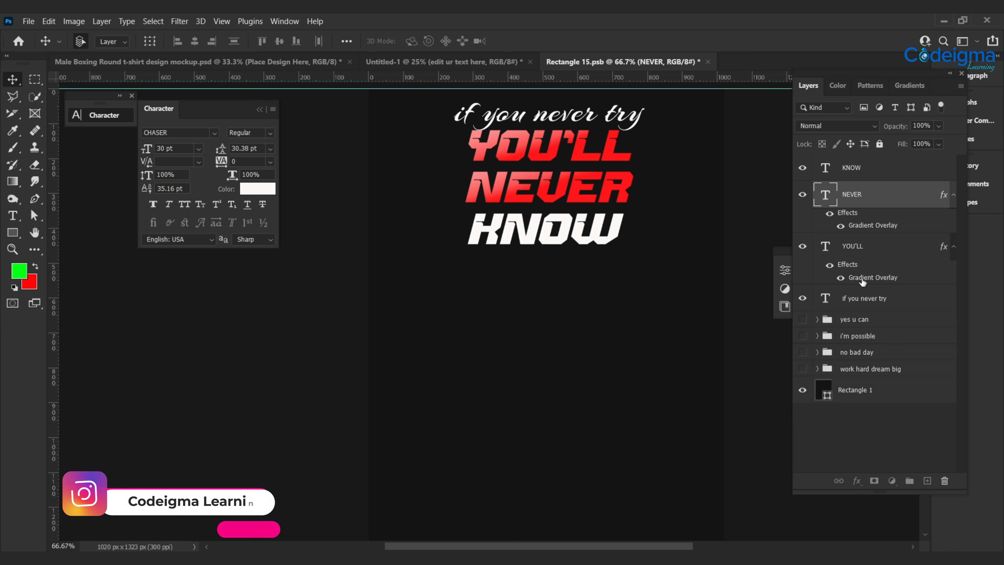
left_click(862, 280)
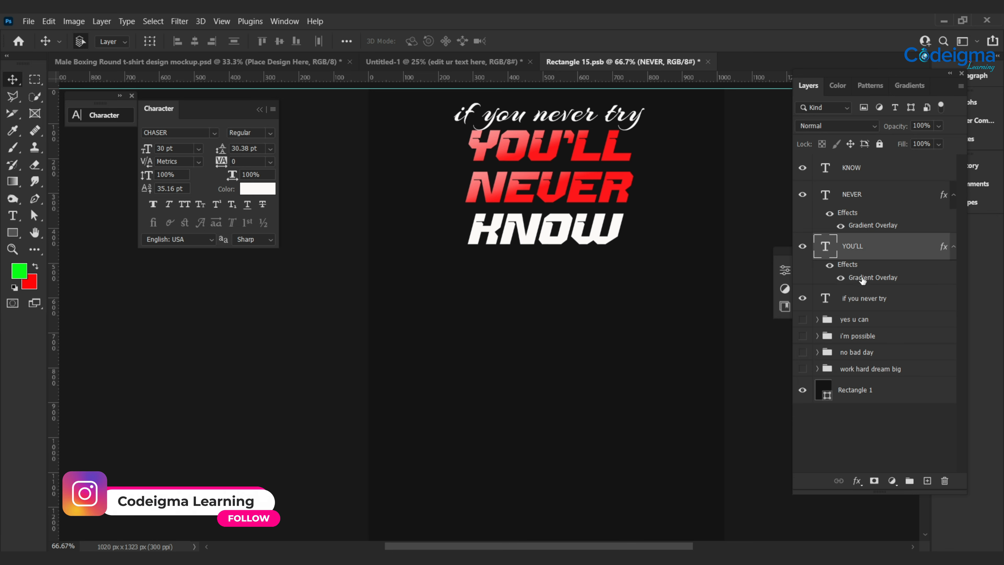
double_click(863, 278)
left_click(647, 315)
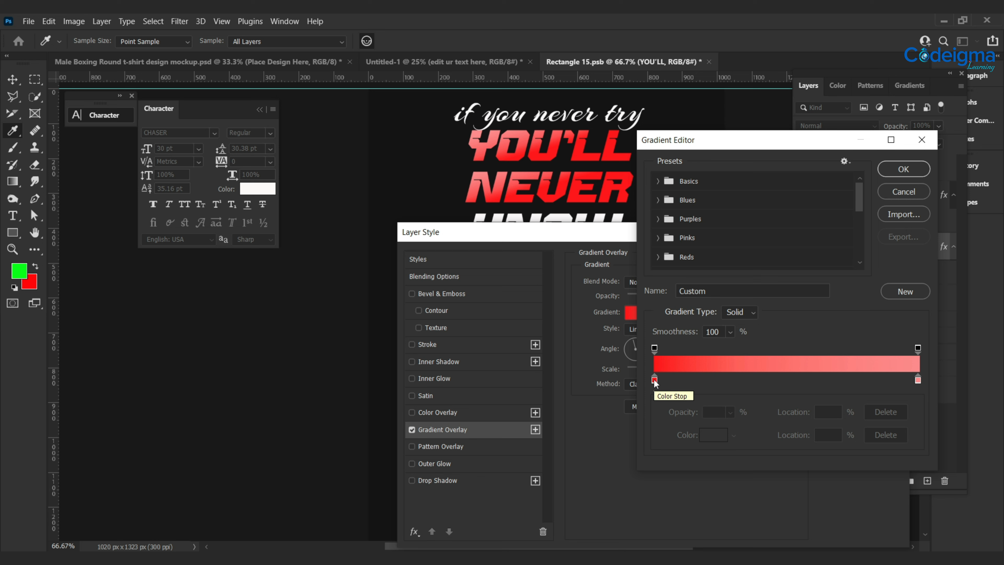
left_click(654, 380)
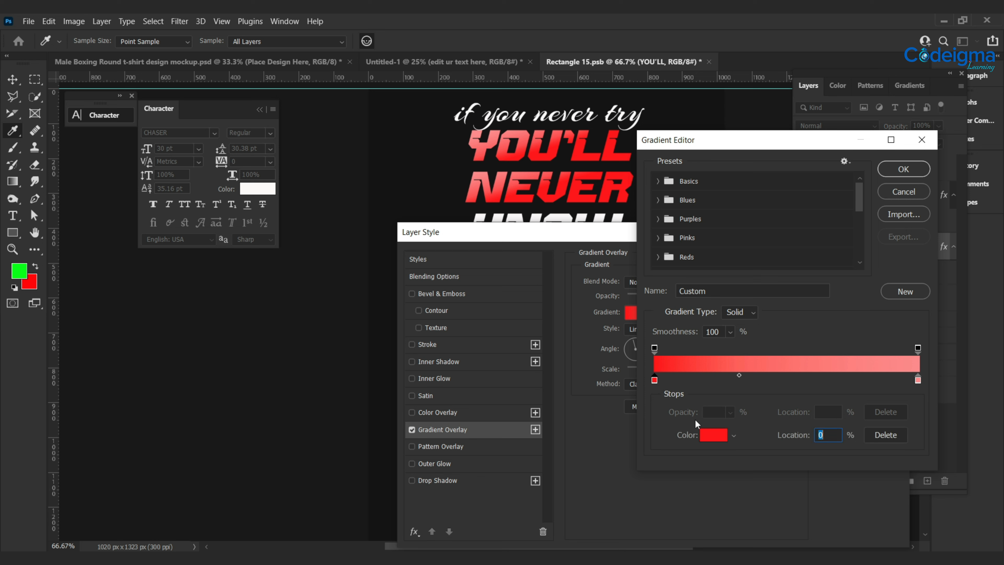
left_click(716, 436)
left_click_drag(828, 294, 827, 296)
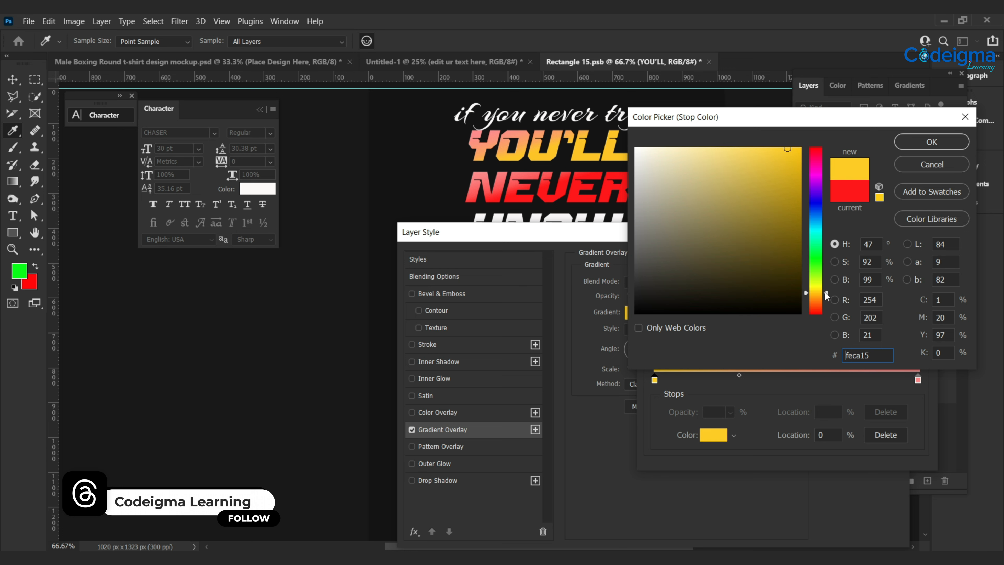
left_click(921, 142)
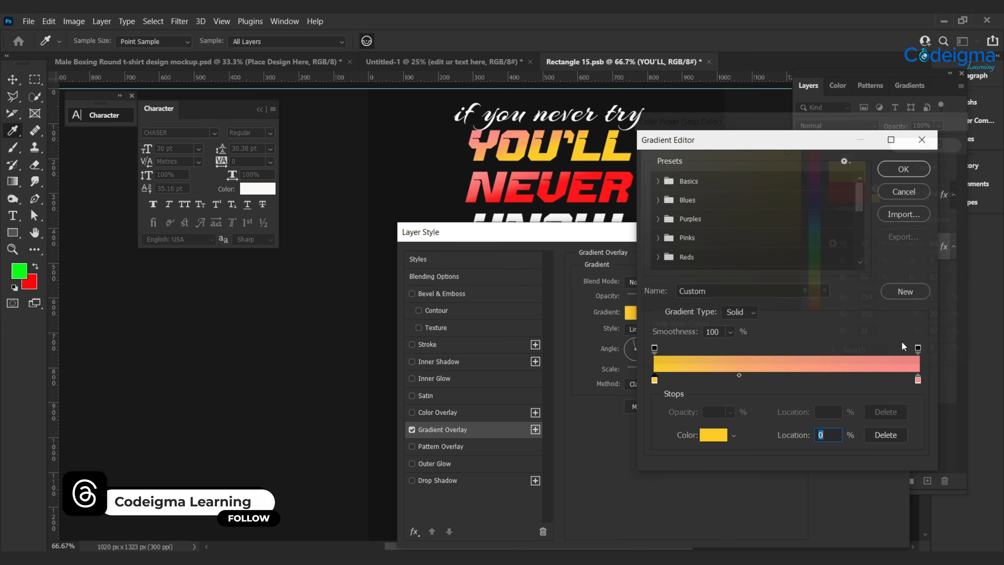
Step: Recolor the end stop of YOU'LL's gradient to orange fe8315, apply the style, and copy the overlay onto the "KNOW" layer
left_click(918, 380)
left_click(715, 435)
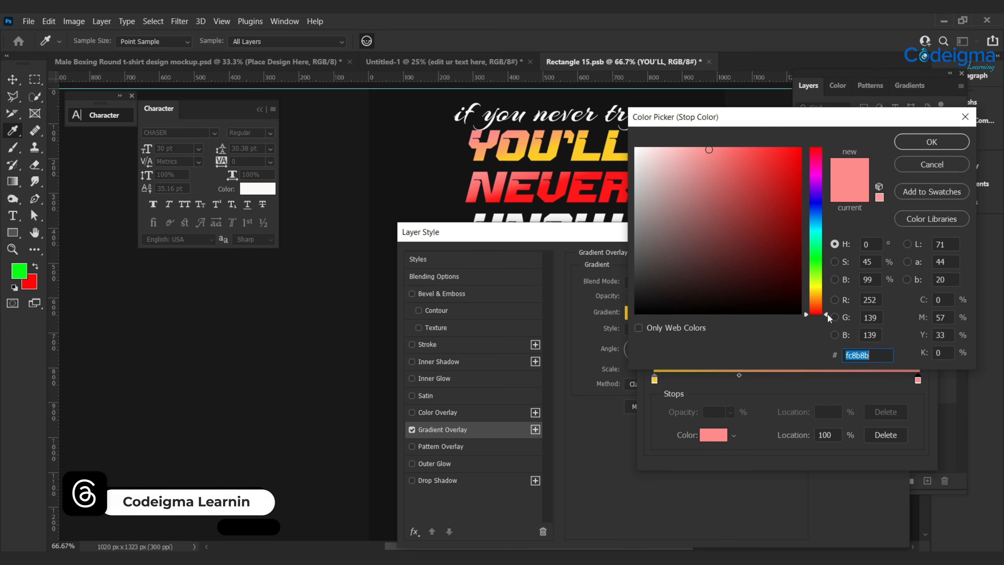
left_click_drag(827, 313, 825, 305)
left_click(561, 186)
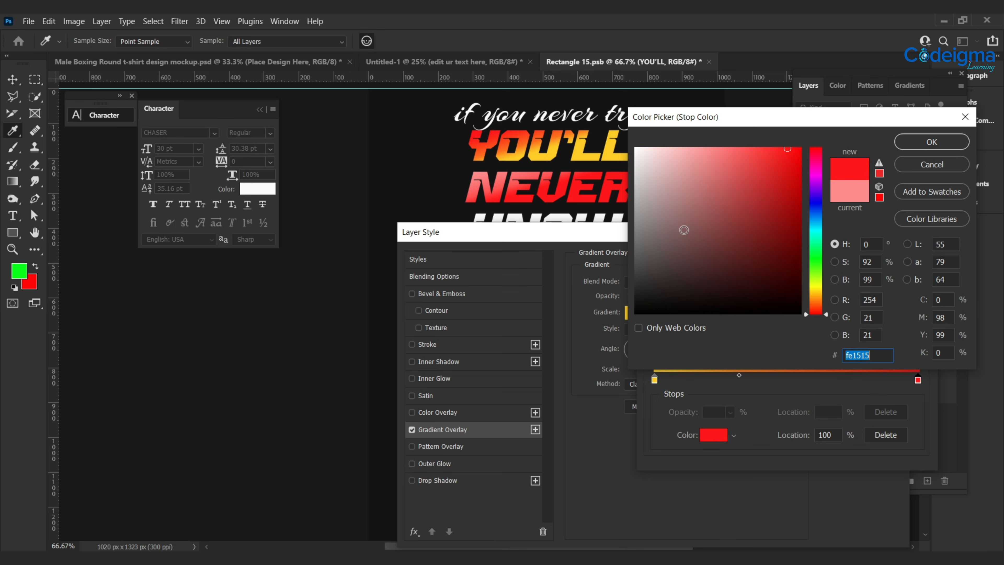
left_click_drag(827, 316, 826, 301)
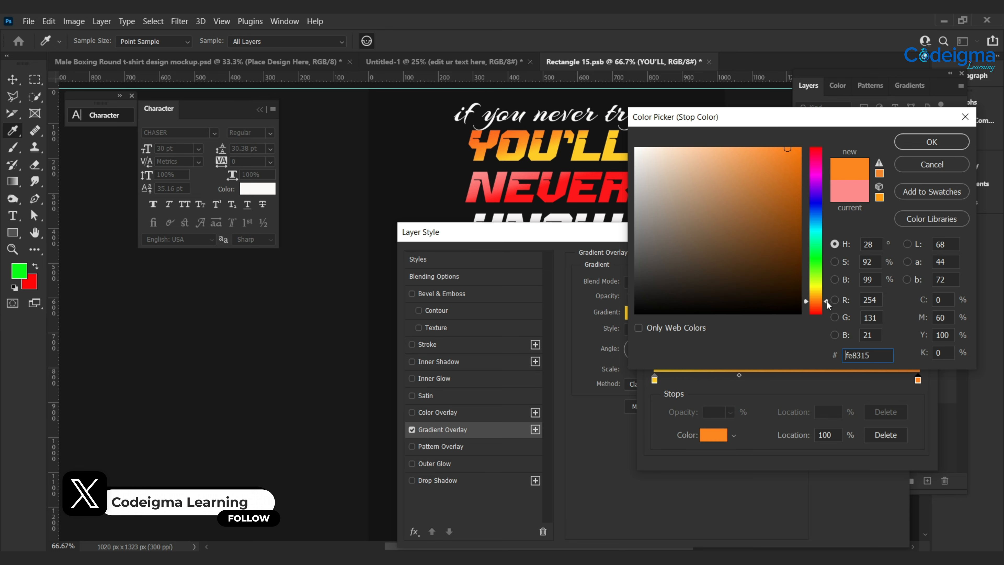
left_click(907, 144)
left_click(901, 164)
left_click(874, 264)
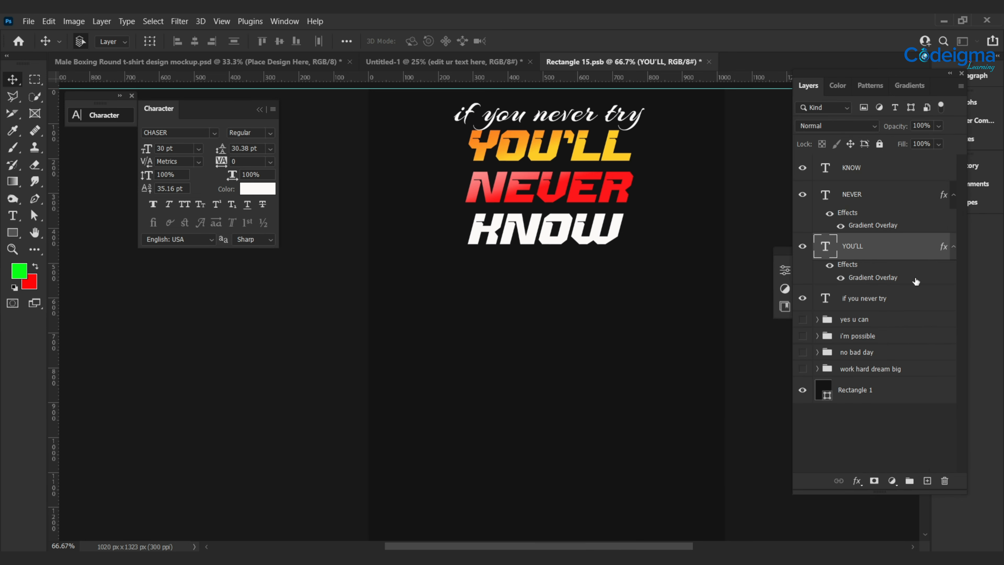
left_click_drag(941, 250, 918, 167)
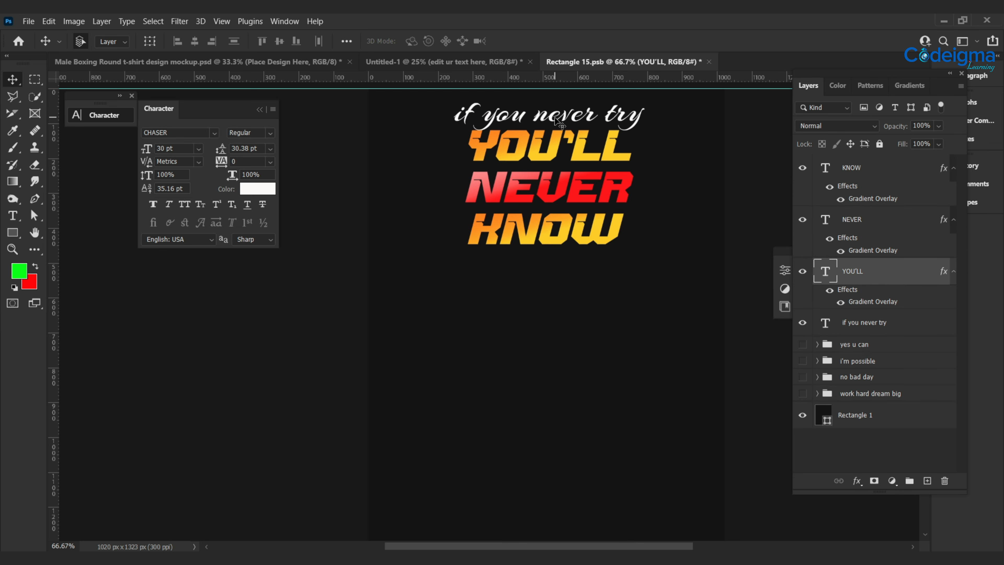
Step: Swap the foreground and background colors and change the red foreground color to a lighter salmon red
left_click(882, 224)
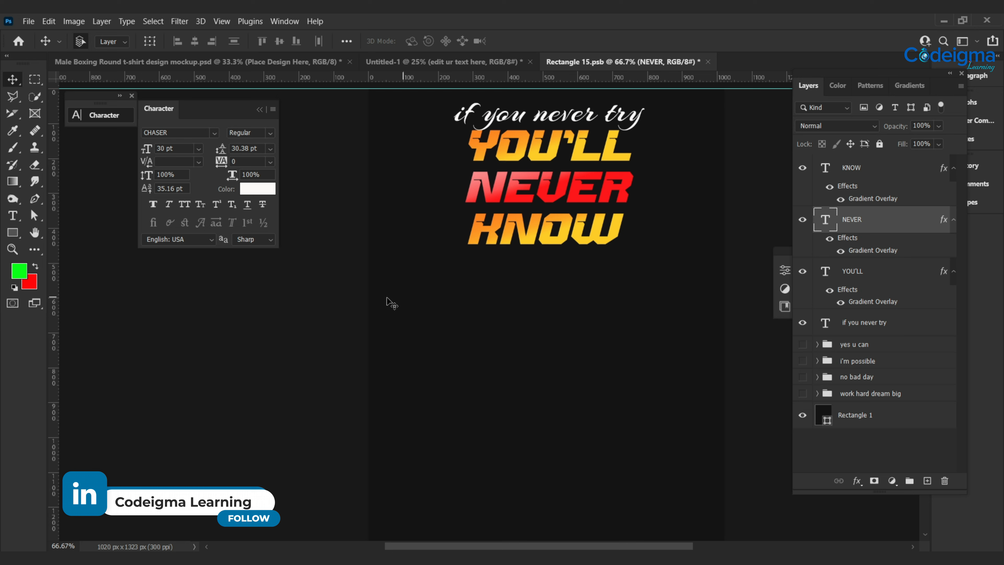
left_click(36, 266)
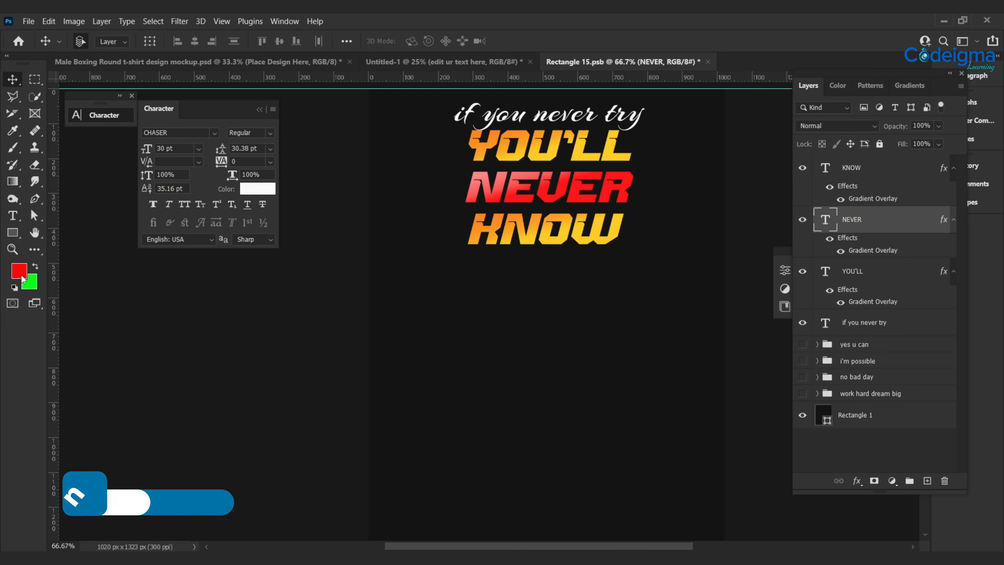
left_click(19, 271)
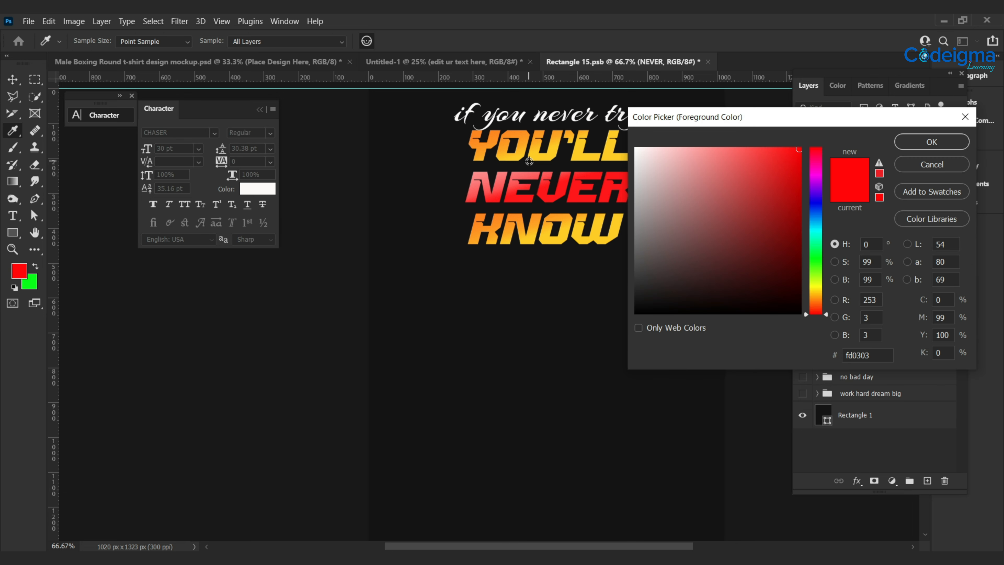
left_click(534, 181)
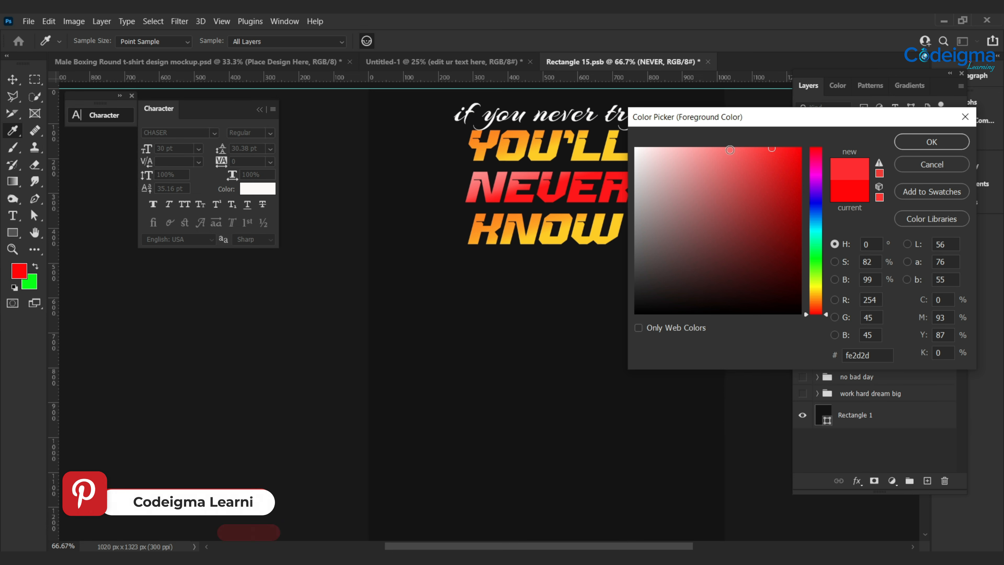
left_click(732, 150)
left_click(903, 142)
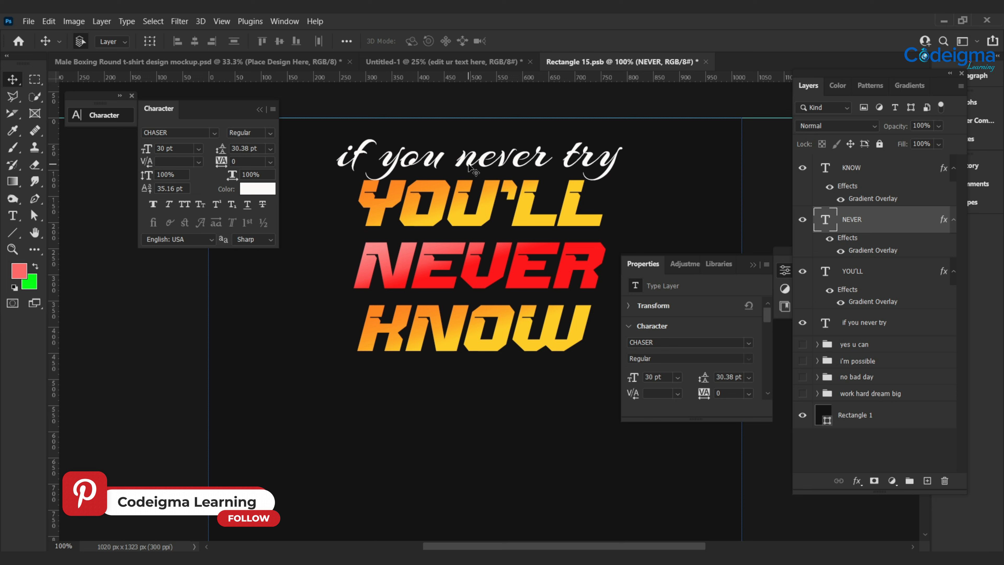
Step: Move YOU'LL down and to the right so it touches NEVER, and shift the "if you never try" line along with it
left_click(460, 209)
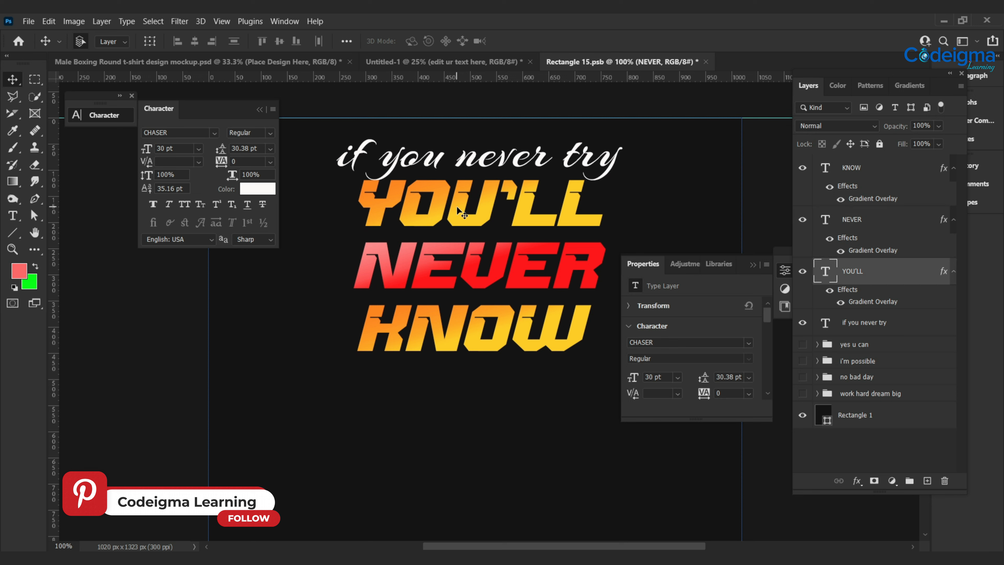
left_click_drag(460, 209, 476, 225)
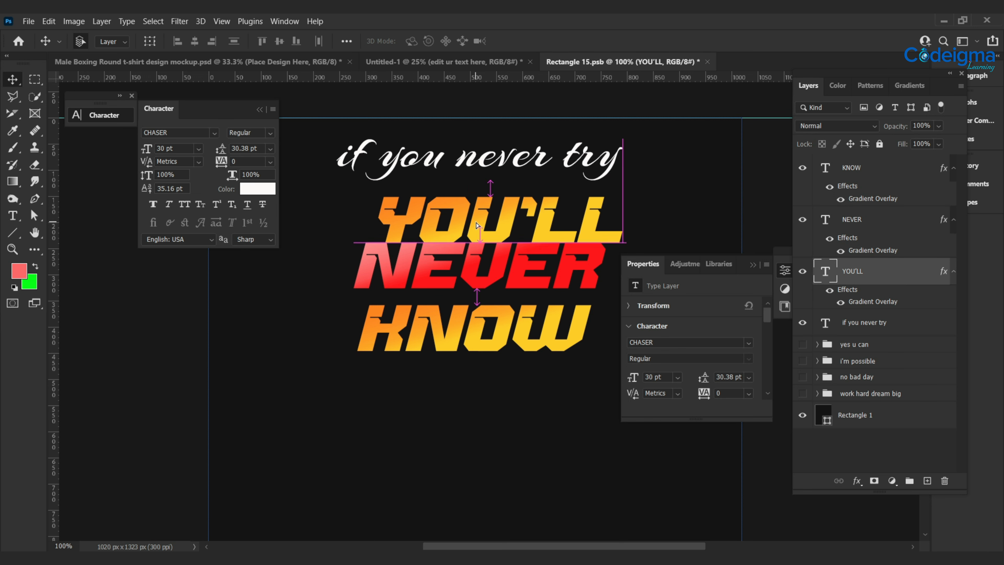
left_click_drag(471, 165, 512, 181)
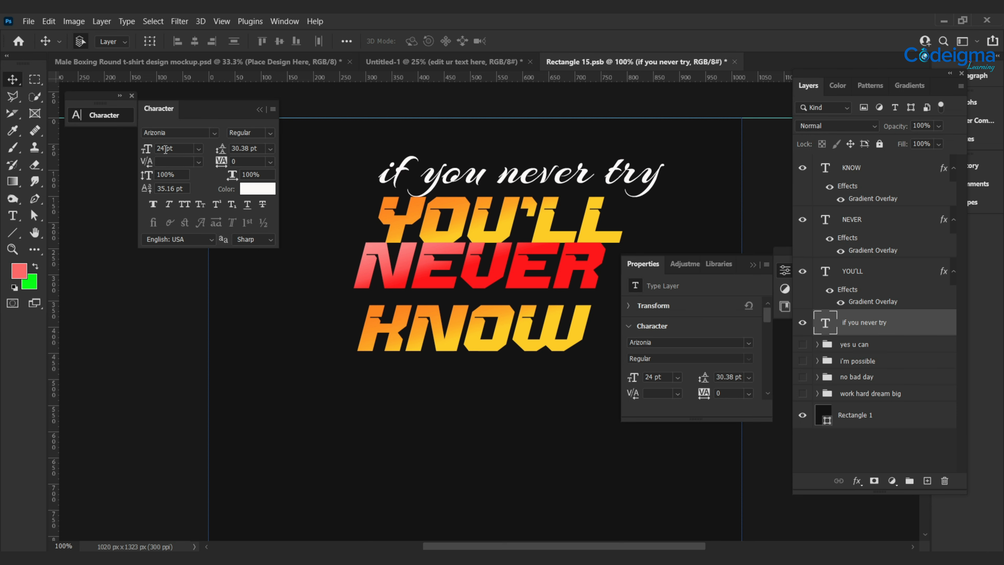
Step: Set the "if you never try" line's font size to 20 pt and reposition it just above YOU'LL
key("BackSpace")
type("0")
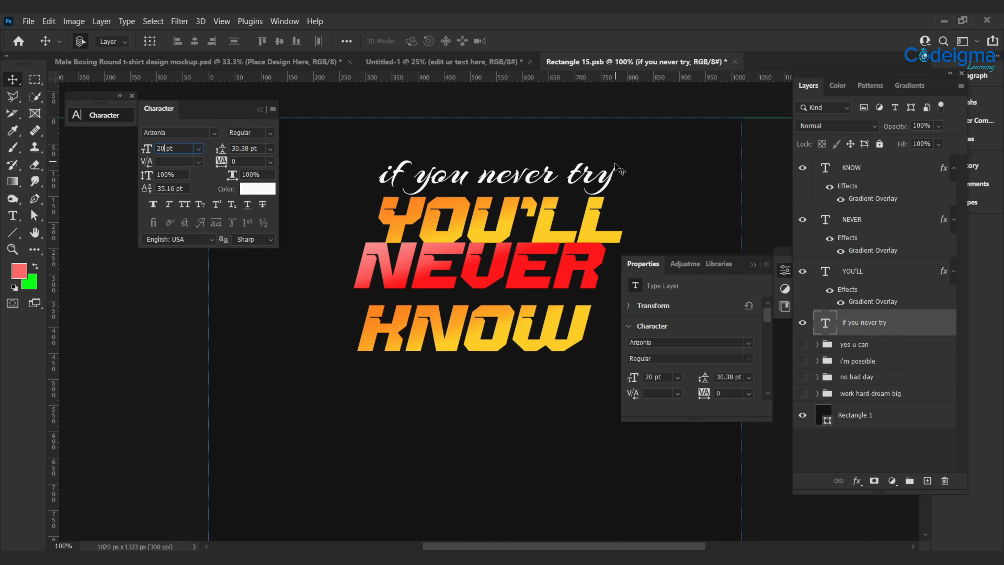
key("Return")
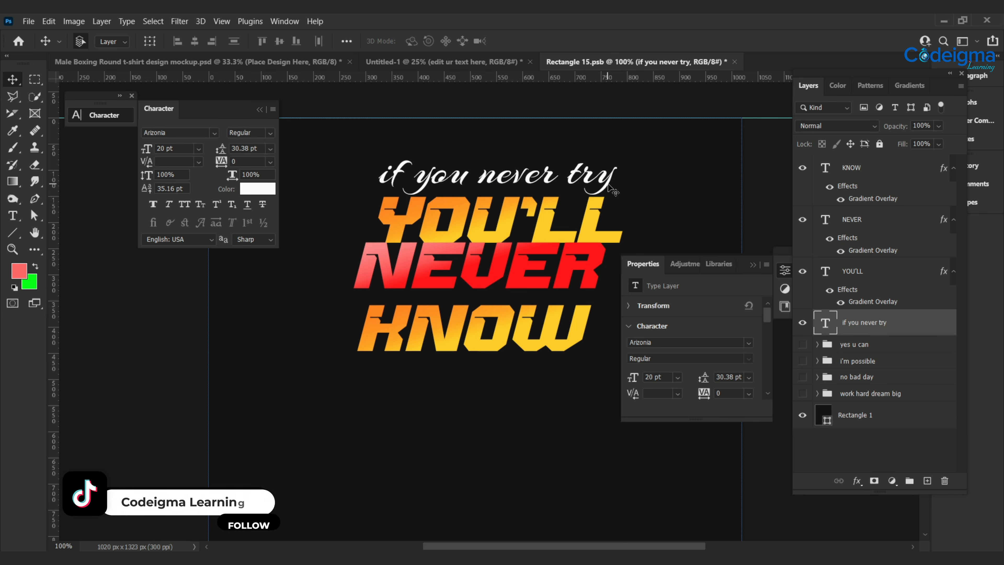
left_click_drag(608, 184, 618, 189)
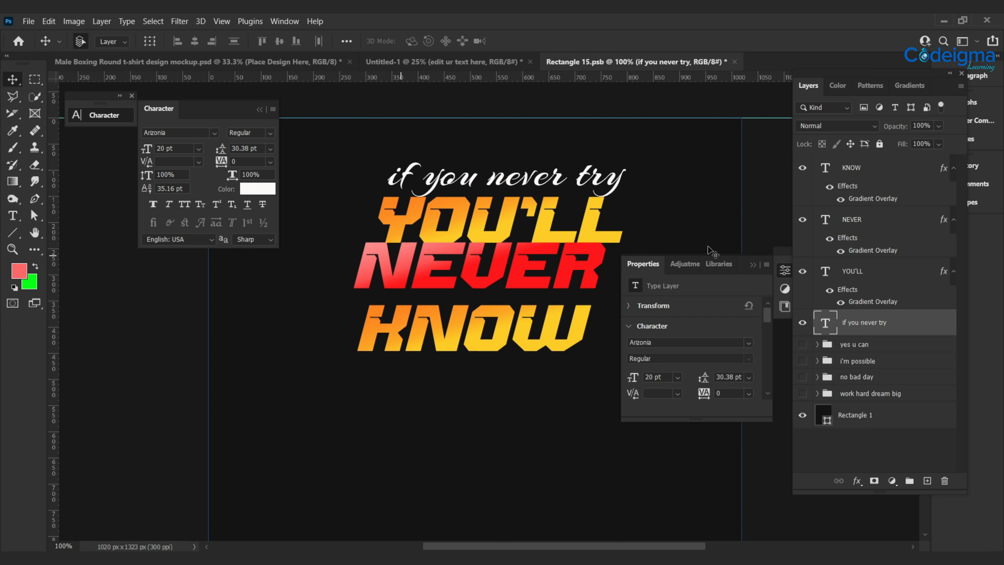
Step: Add a comma to the end of the "if you never try" text
key("t")
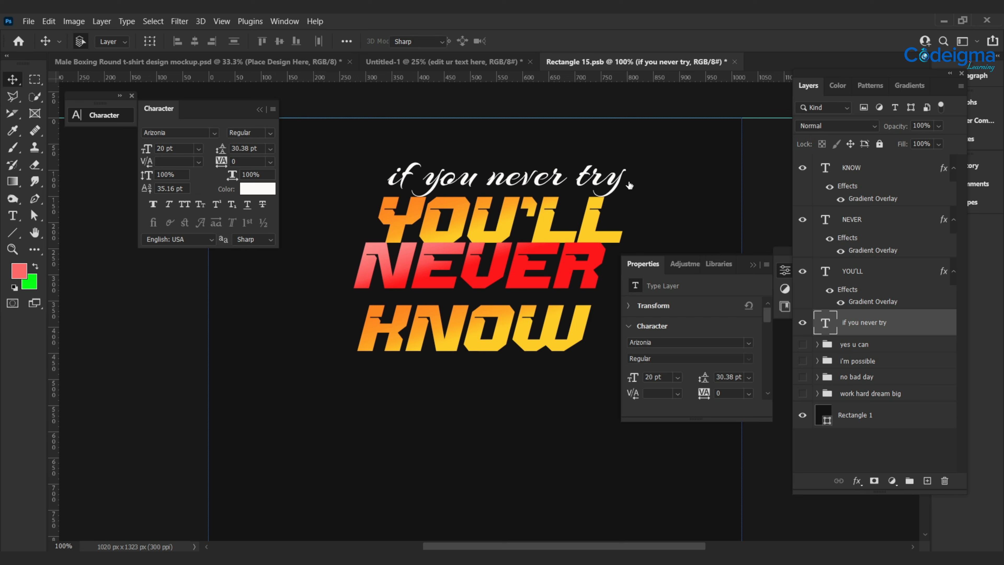
left_click(623, 179)
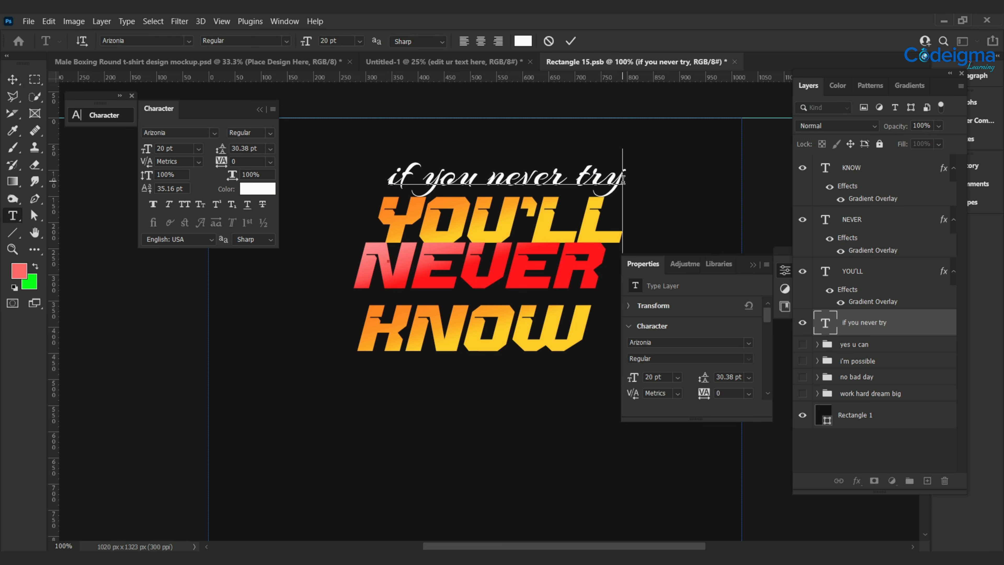
type(",")
key("ctrl+Return")
key("v")
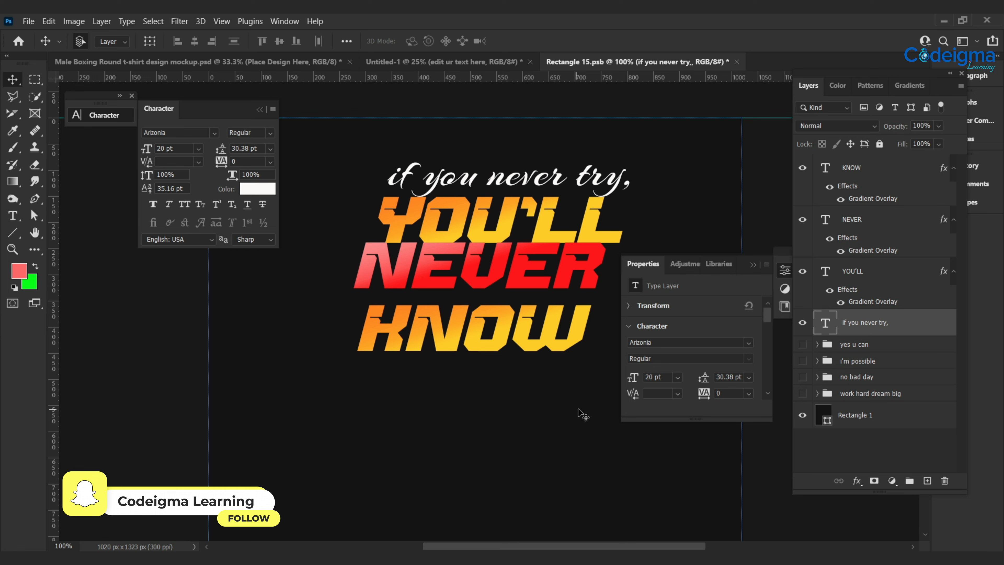
Step: Move KNOW about 30 px up and 30 px left so it sits directly beneath NEVER in a slanted stack
left_click(498, 347)
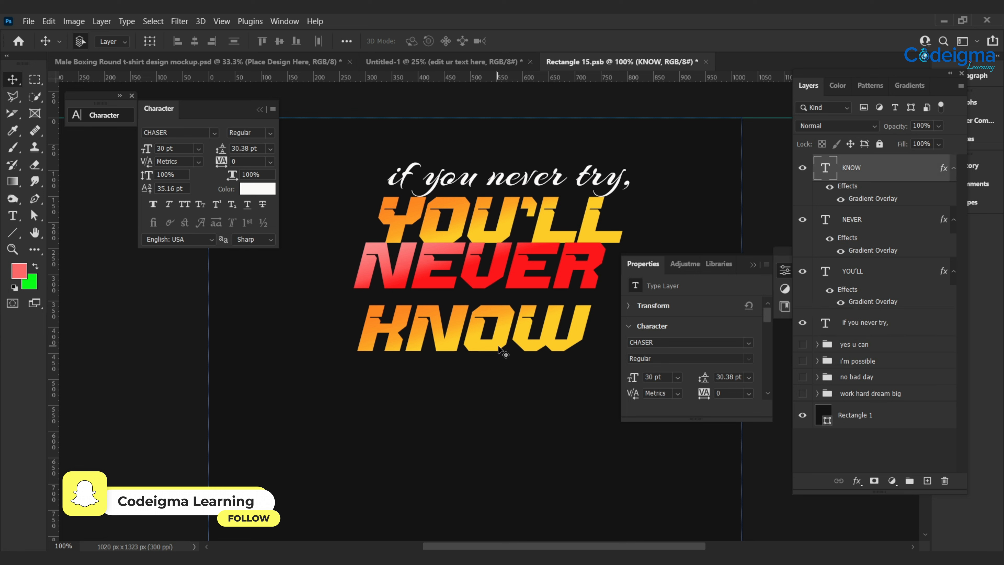
key("shift+Up")
key("shift+Up")
key("shift+Up")
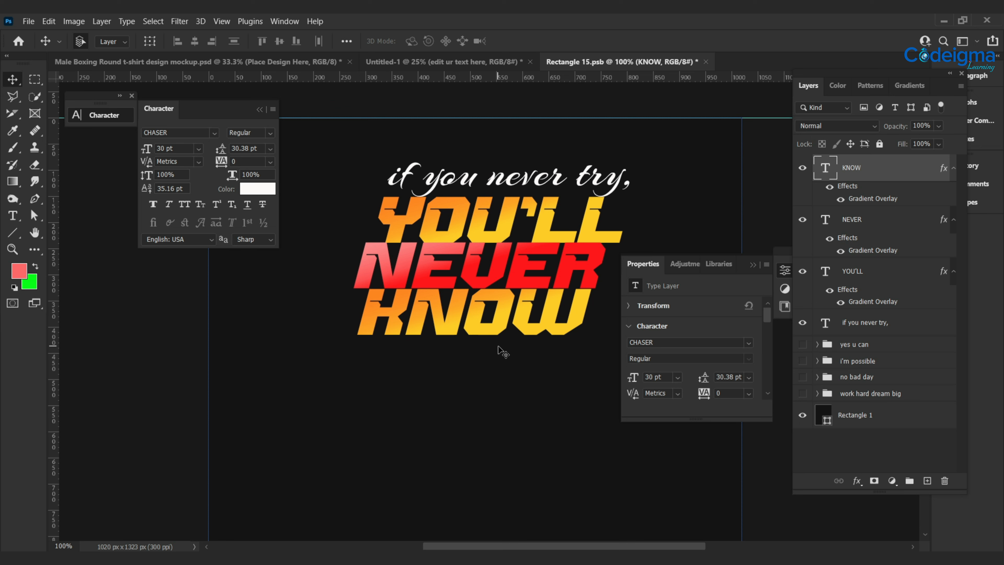
key("shift+Left")
key("shift+Left")
key("shift+Left")
key("shift+Left")
key("shift+Left")
key("shift+Right")
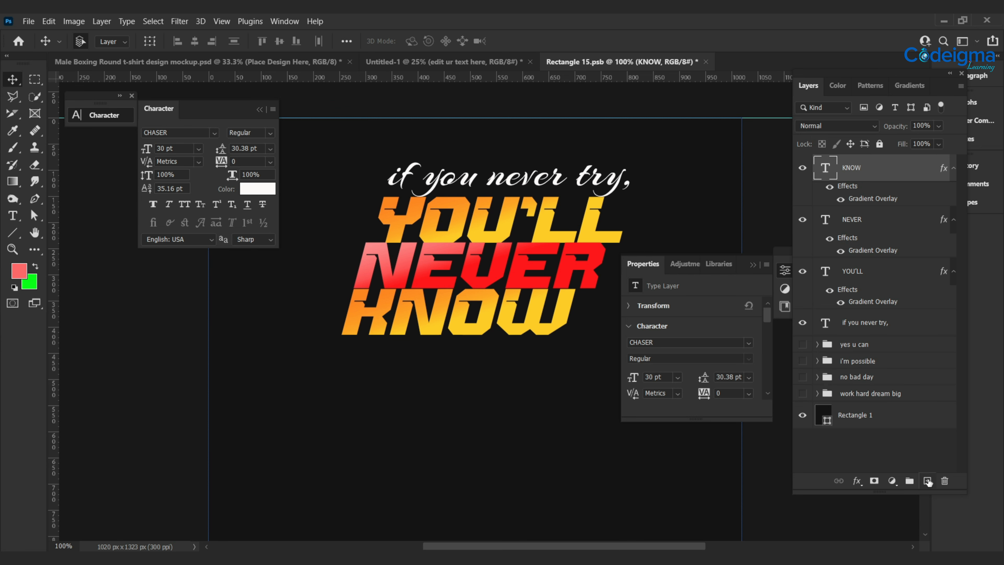
Step: Add a new empty layer below the slogan's text layers and set the tracking of NEVER and KNOW to -50
left_click(928, 482)
left_click(869, 219)
left_click(270, 161)
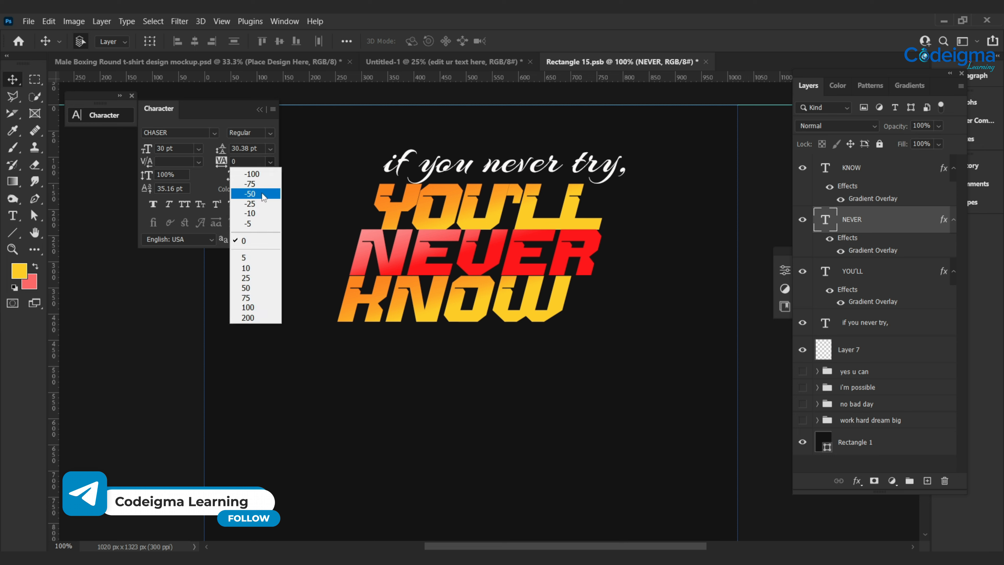
left_click(237, 194)
left_click(533, 314)
left_click(270, 162)
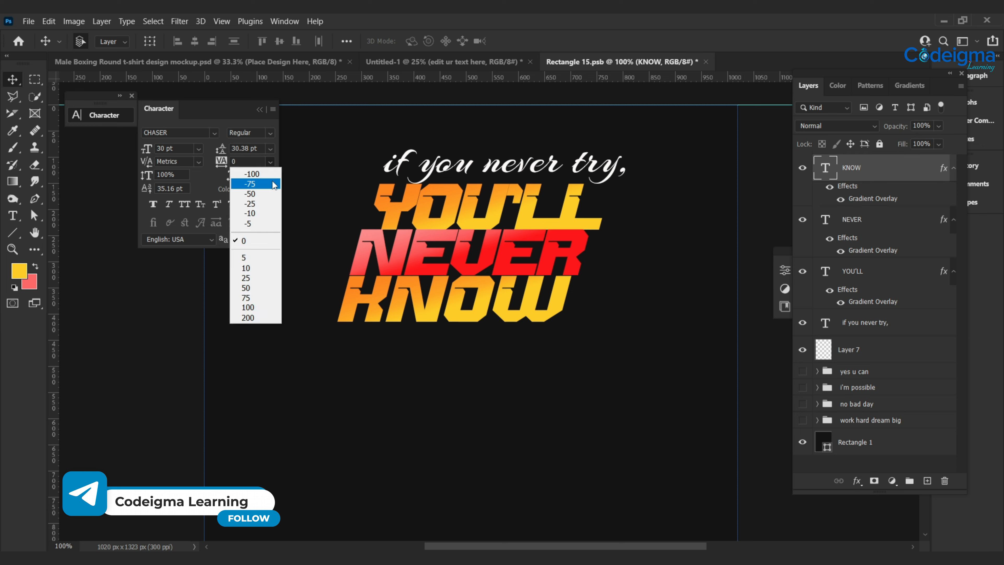
left_click(238, 192)
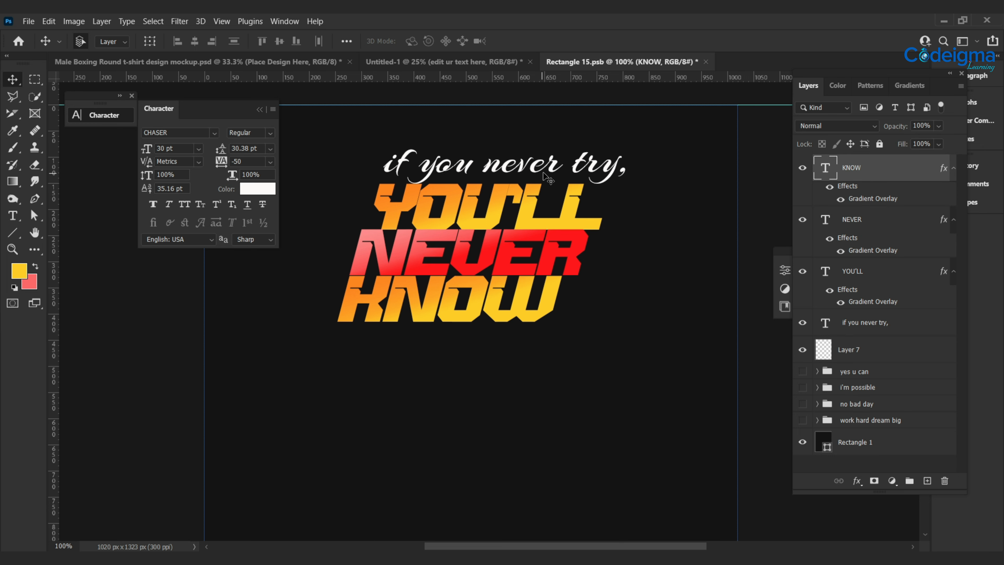
Step: Try 18 pt and 20 pt for the "if you never try," line, then set its font size to 19 pt
left_click(533, 169)
left_click(198, 149)
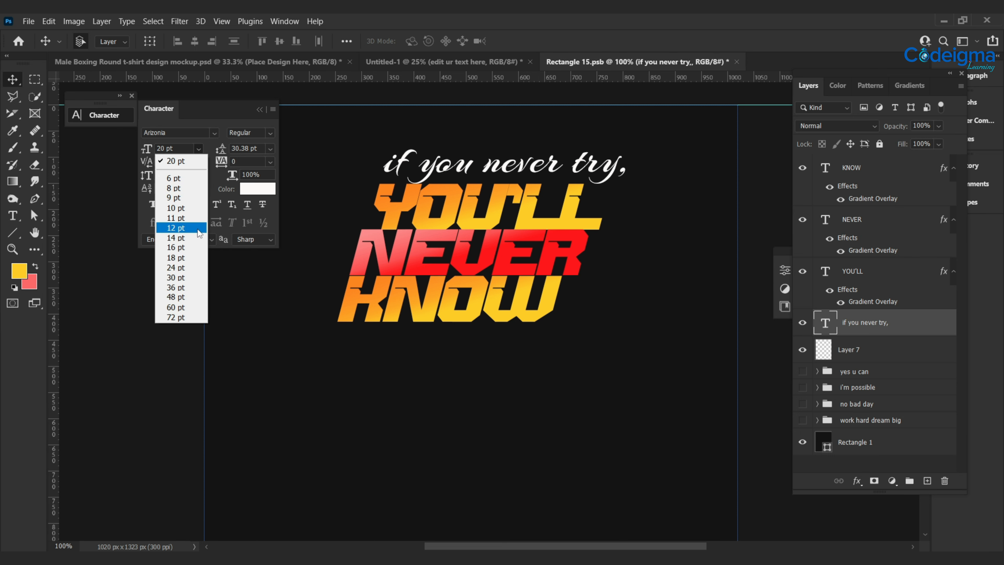
left_click(181, 259)
left_click(198, 148)
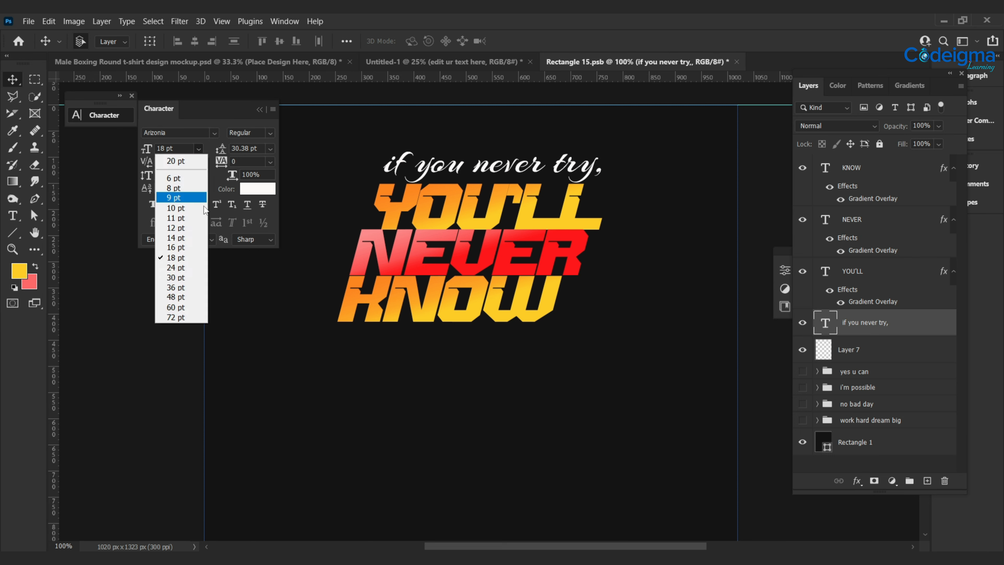
left_click(172, 161)
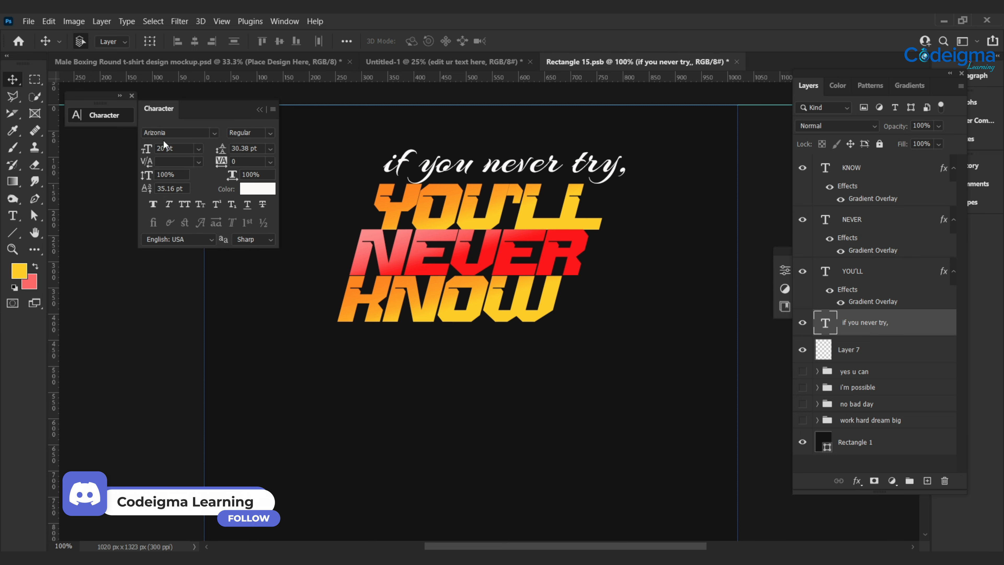
key("BackSpace")
key("BackSpace")
type("19")
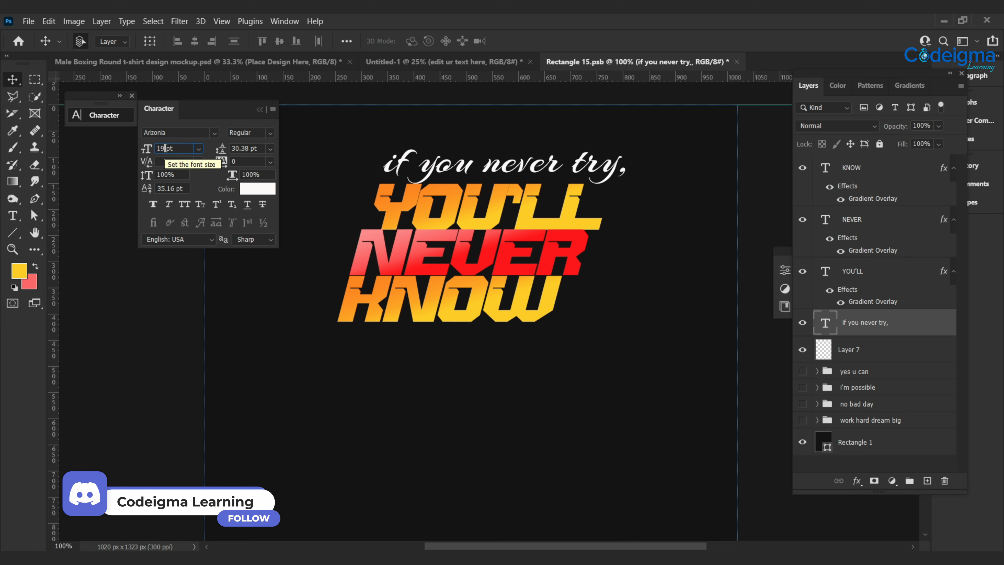
key("Return")
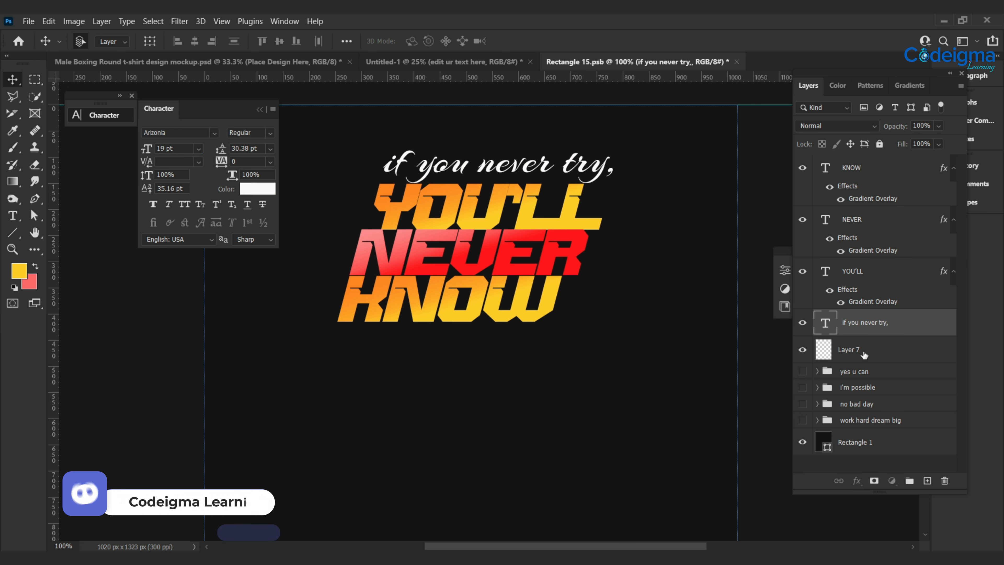
Step: Paint a yellow soft light streak behind NEVER on Layer 7 with the 900 px light brush
left_click(862, 349)
key("b")
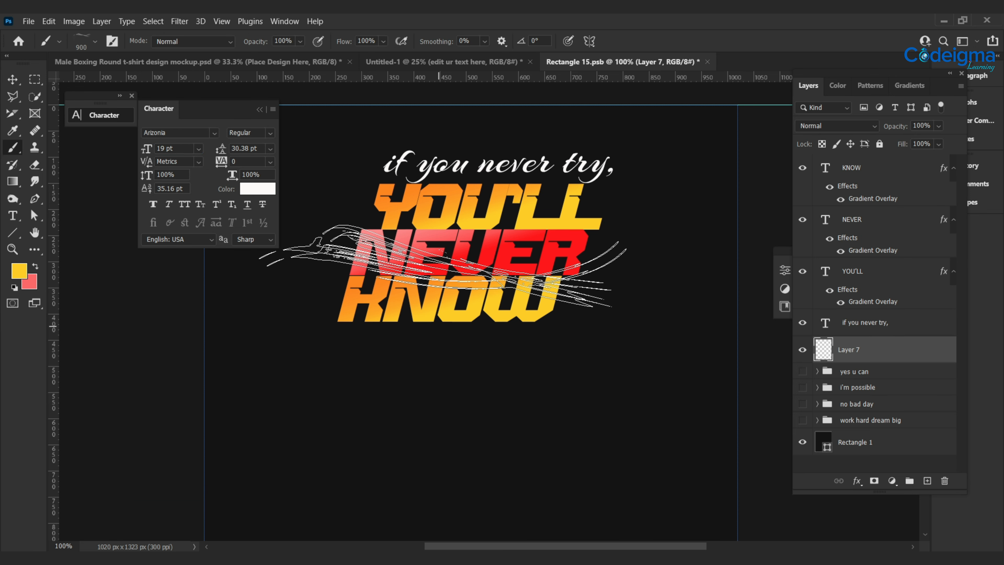
left_click(88, 41)
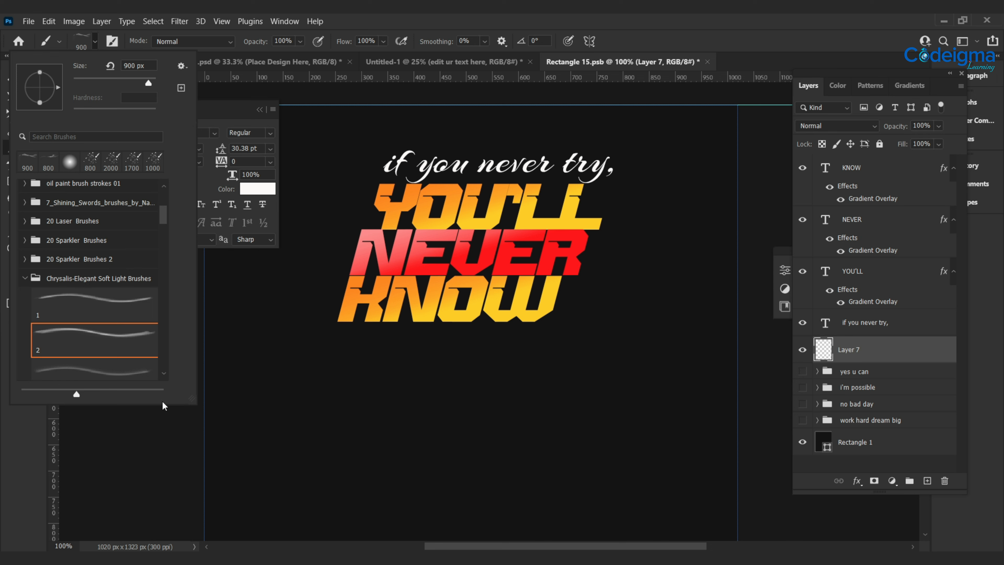
key("Return")
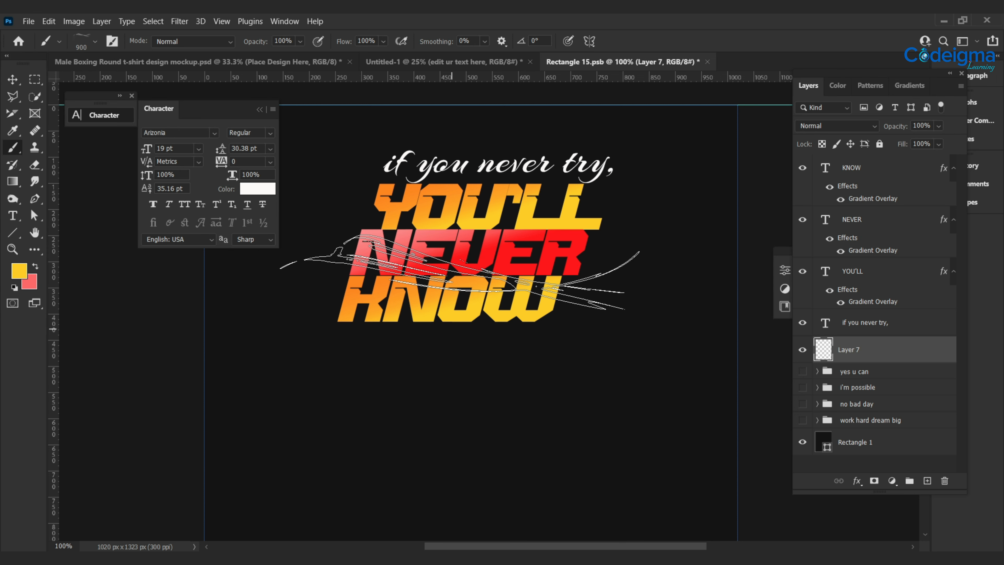
left_click(503, 273)
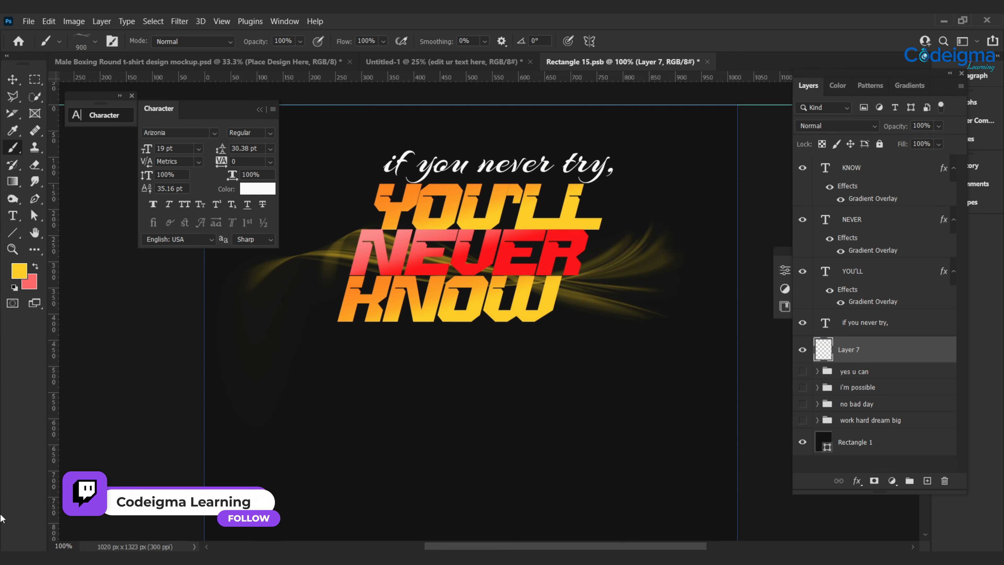
Step: Swap the foreground and background colors, hide the Rectangle 1 backdrop, and save and close the smart object
left_click(36, 268)
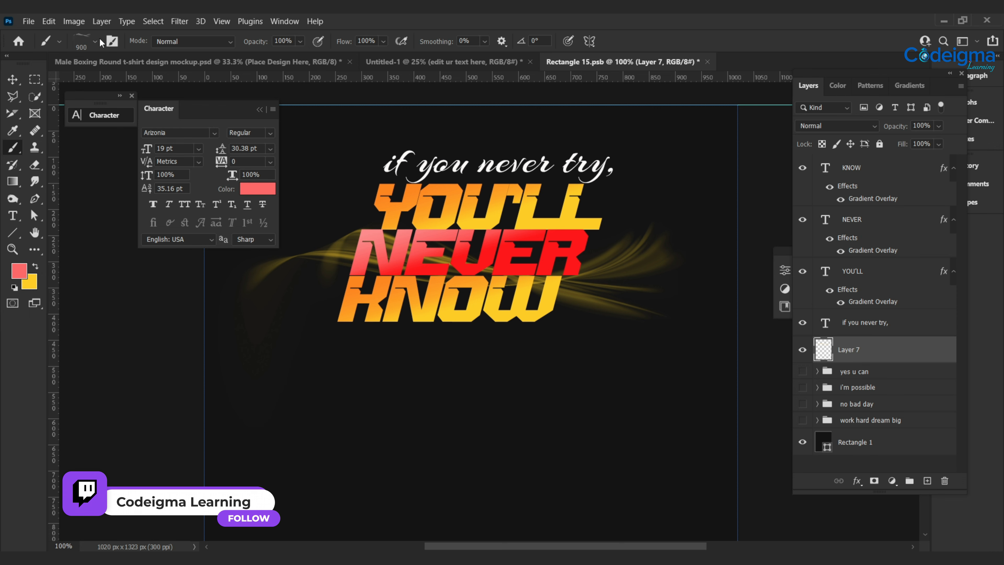
left_click(802, 441)
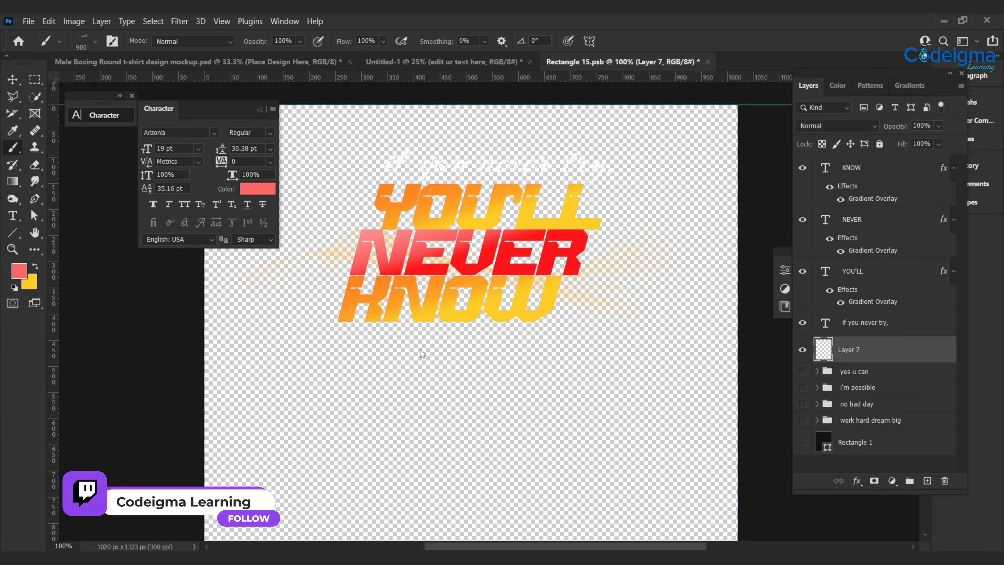
key("ctrl+s")
key("ctrl+w")
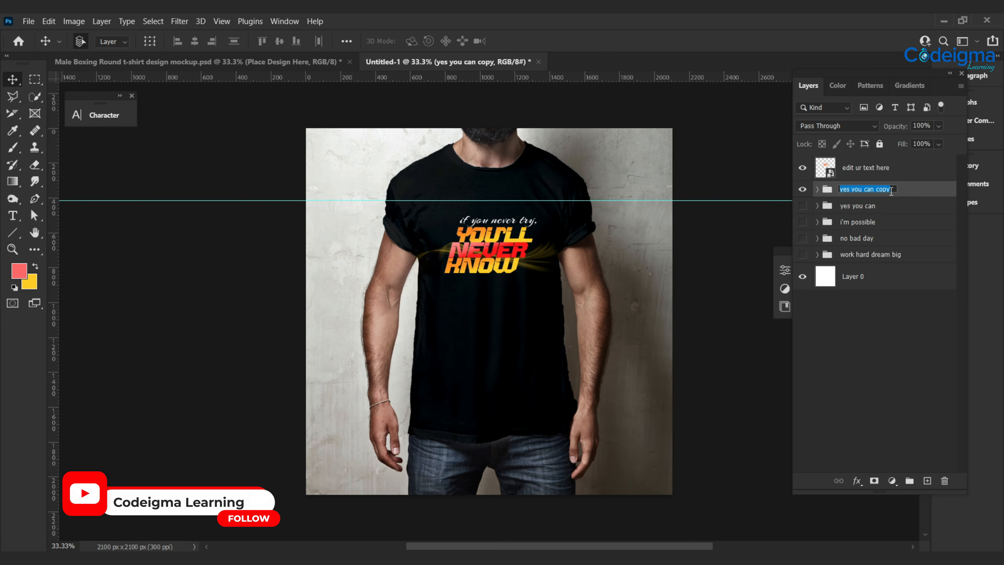
Step: Rename the "yes you can copy" group in the mockup document with a name starting with "yo"
type("yo")
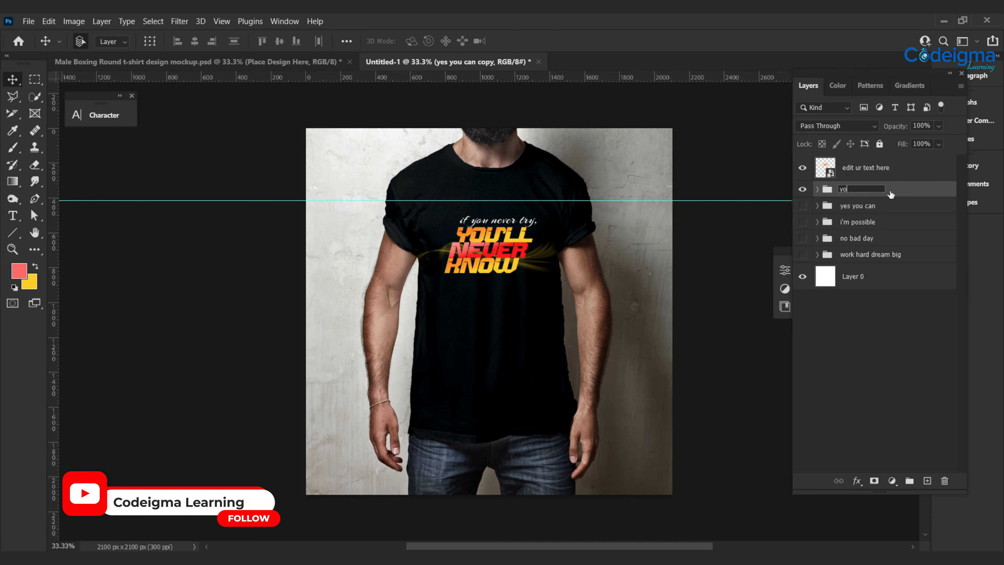